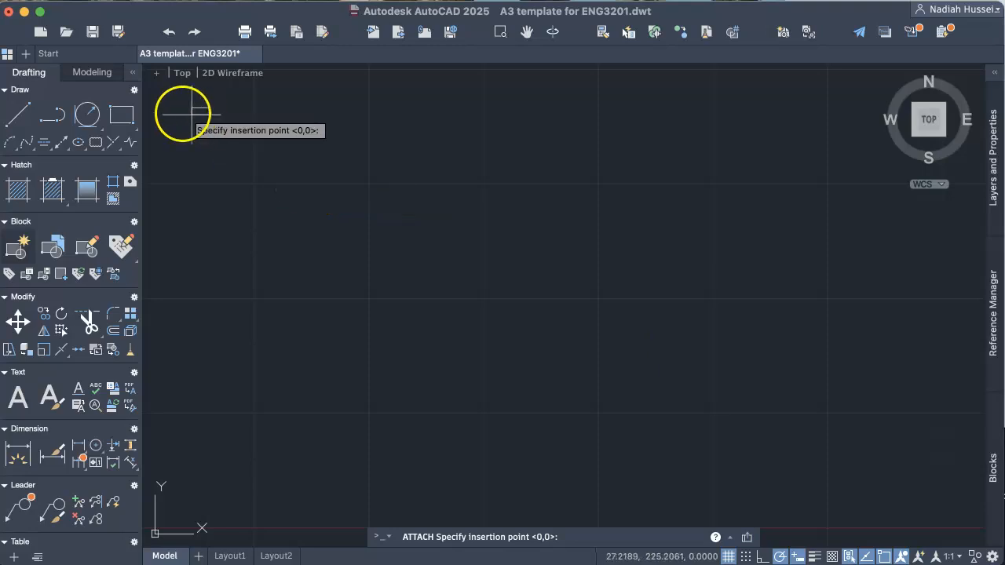
Place the attached reference image just above the drawing origin and set its scale factor by picking a point
left_click(165, 102)
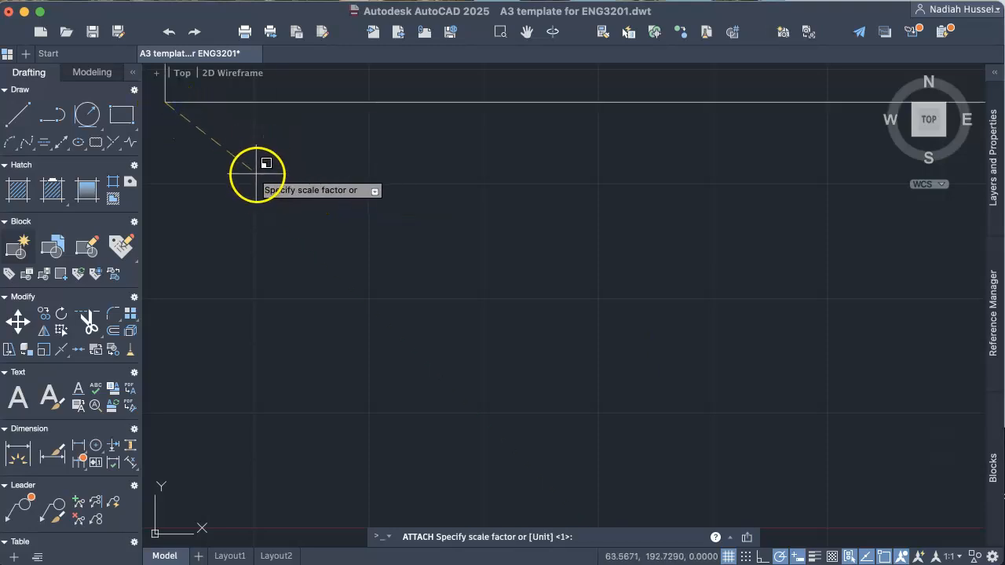
left_click(256, 169)
scroll(256, 170, "down", 3)
scroll(256, 171, "down", 4)
left_click(310, 112)
left_click(317, 124)
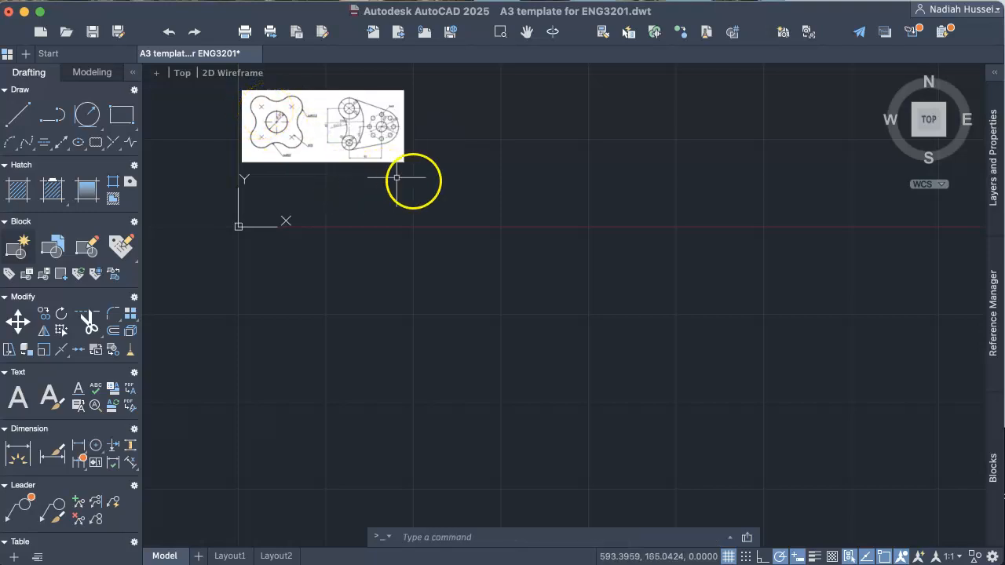
Scale the reference image down with Scale, using a base point near its lower-left corner and a picked scale factor
left_click(369, 165)
left_click(227, 86)
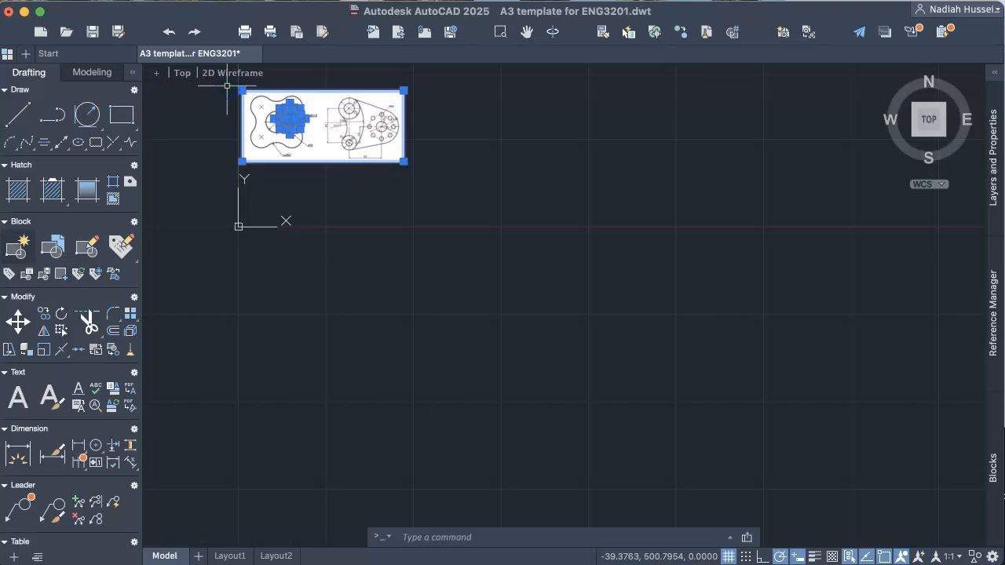
type("scale")
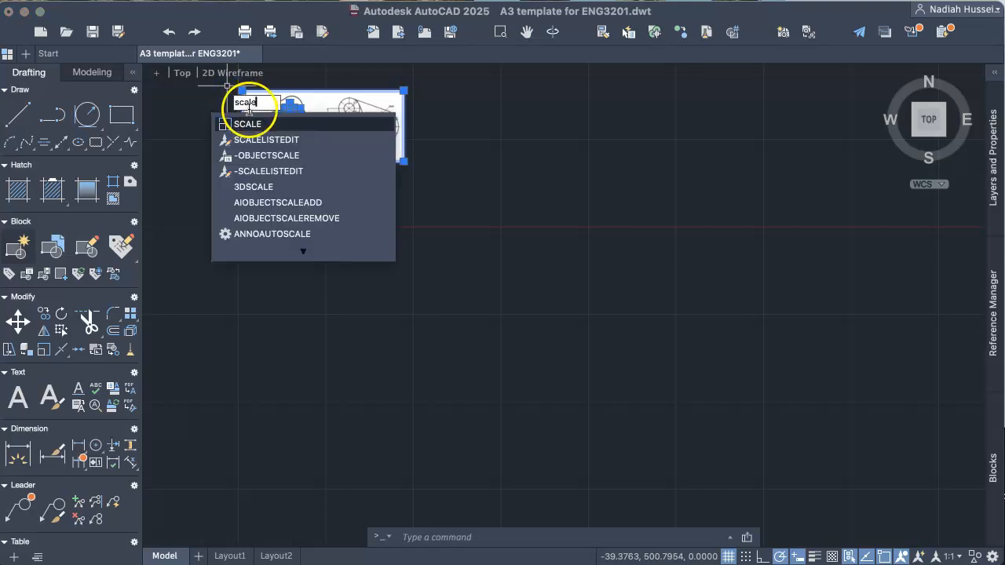
left_click(246, 125)
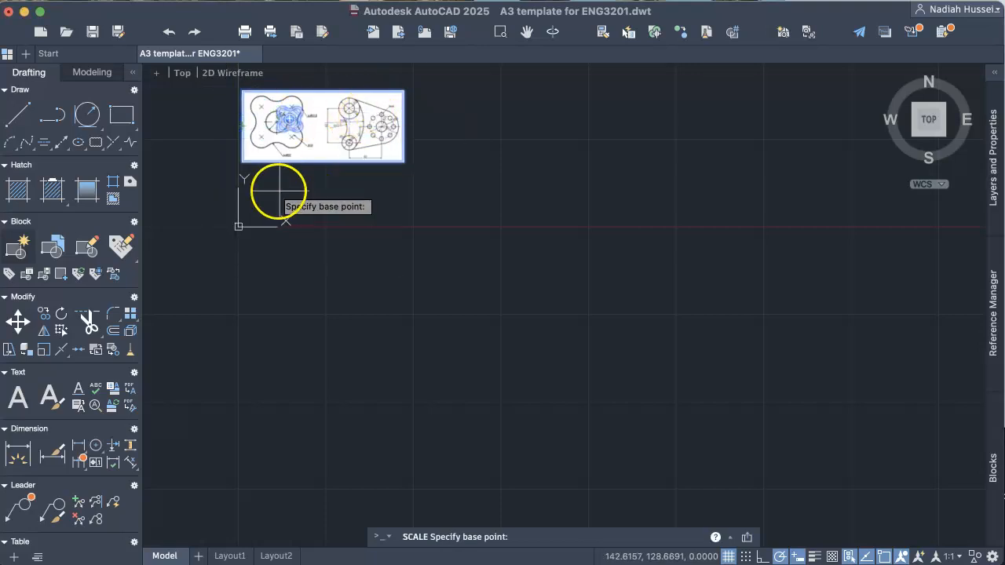
left_click(253, 161)
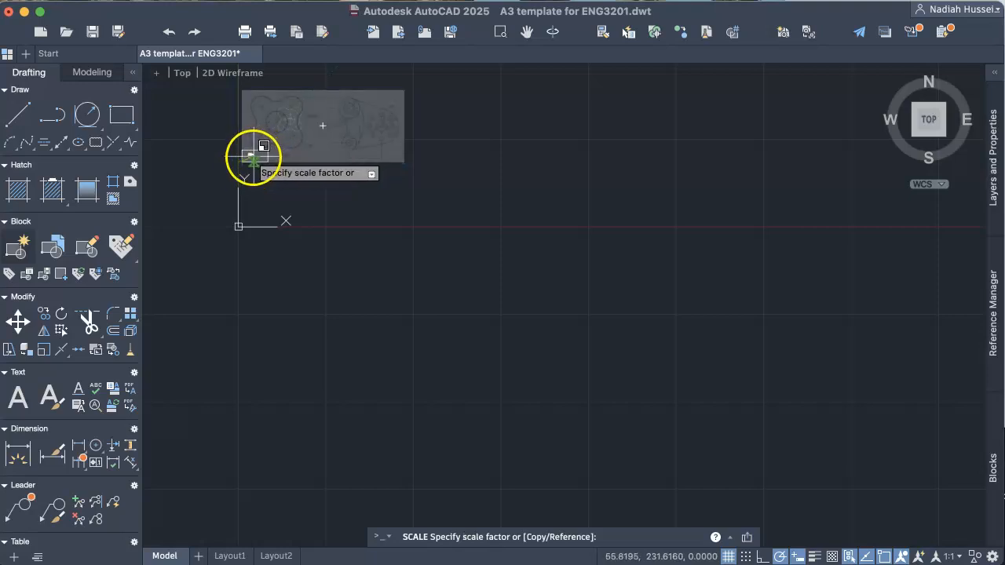
scroll(251, 157, "up", 6)
left_click(242, 157)
scroll(310, 168, "up", 5)
middle_click_drag(308, 170, 648, 280)
mouse_move(429, 246)
middle_mouse_down()
mouse_move(648, 257)
mouse_move(605, 231)
middle_mouse_up()
scroll(648, 257, "down", 3)
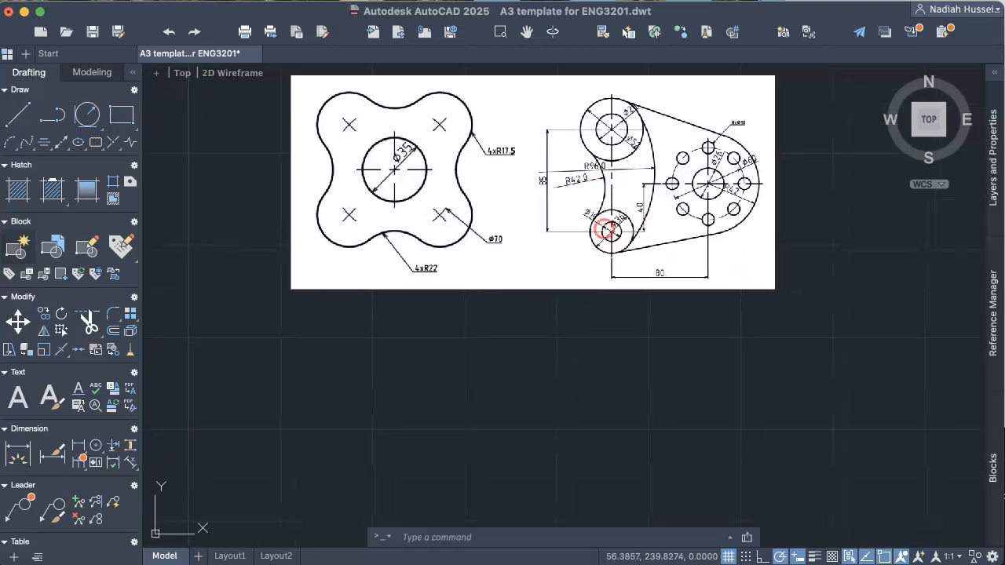
scroll(606, 231, "down", 3)
middle_click_drag(594, 311, 353, 265)
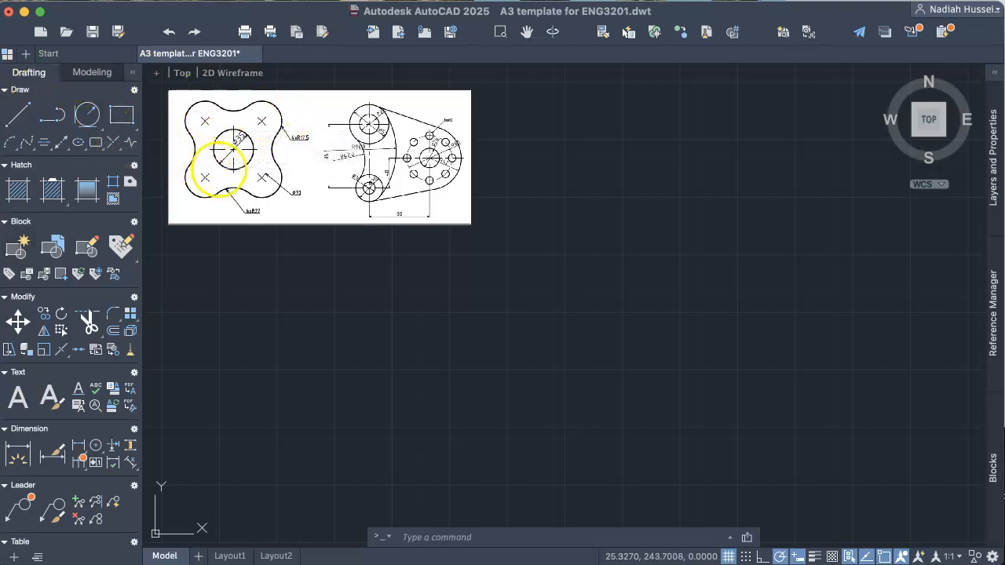
left_click(95, 117)
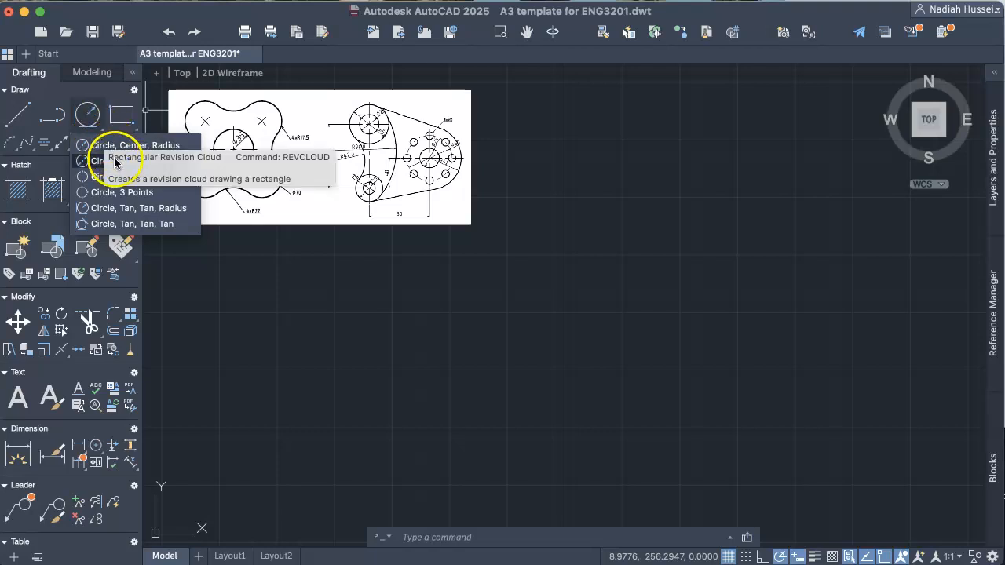
left_click(106, 145)
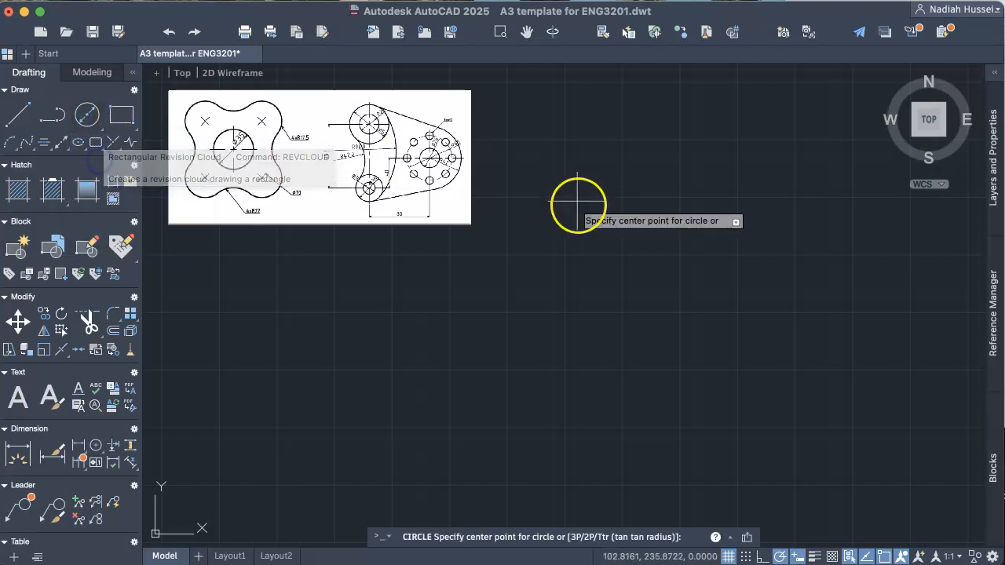
left_click(590, 276)
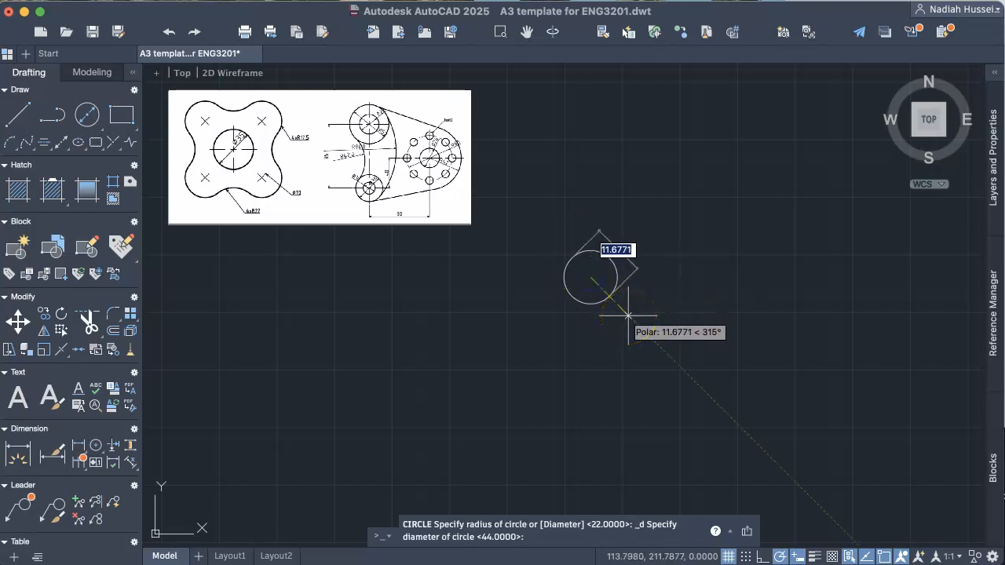
type("35")
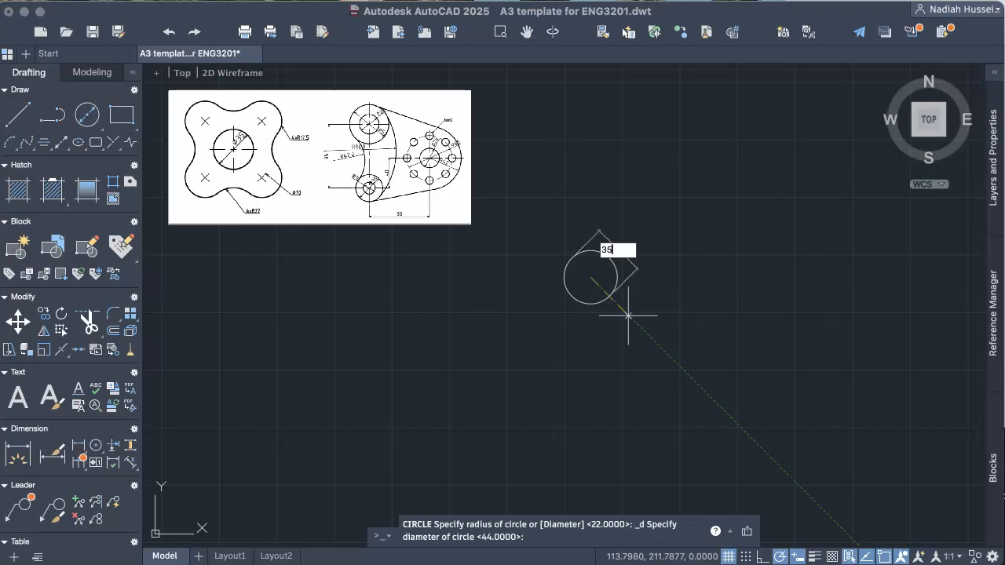
Draw a center-diameter circle of diameter 35 in the empty area beside and below the reference image
left_click(88, 122)
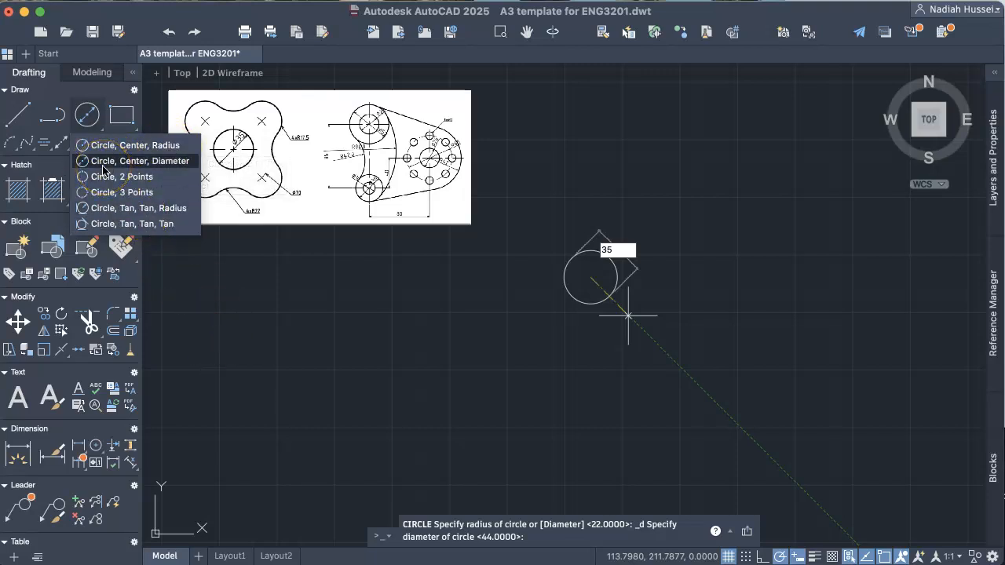
left_click(153, 168)
left_click(566, 256)
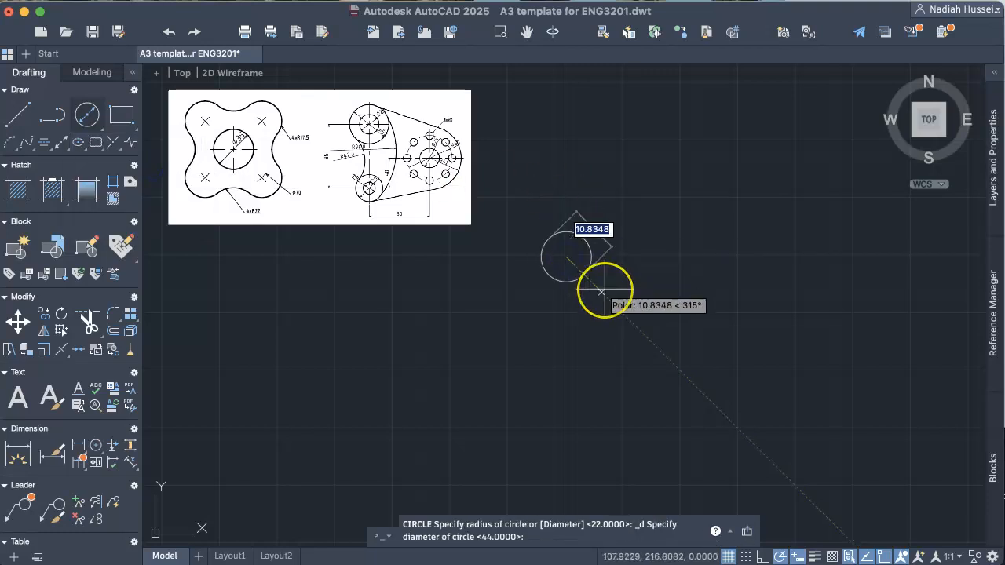
type("35")
key("Return")
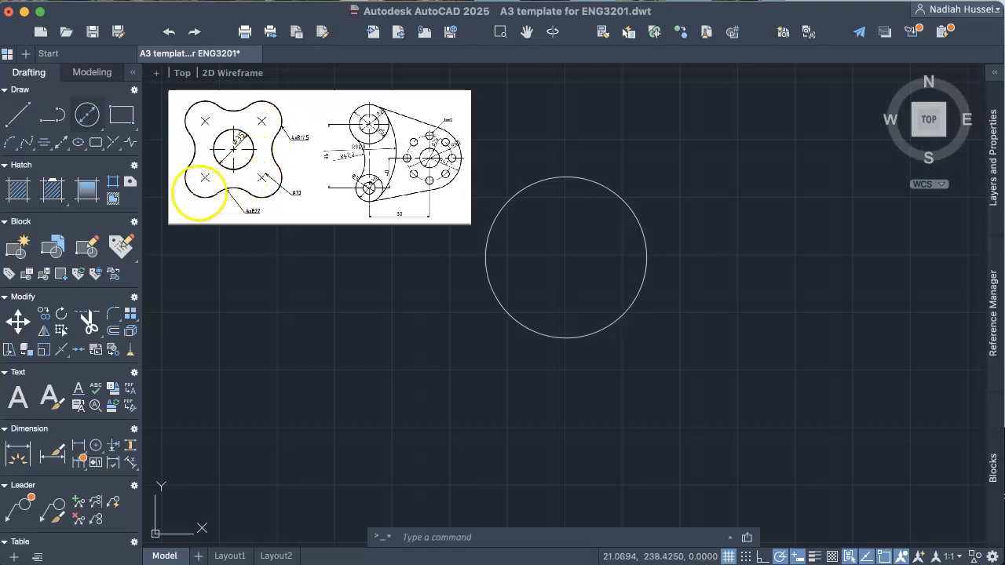
Check the object snap modes and draw a second circle of diameter 70 snapped to the first circle's center
left_click(86, 115)
left_click(101, 160)
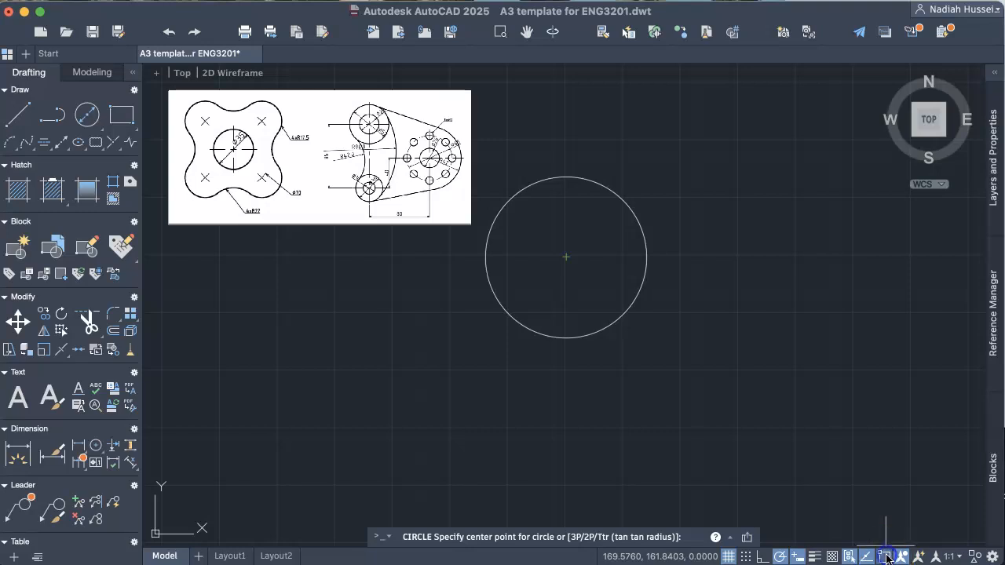
left_click(885, 558)
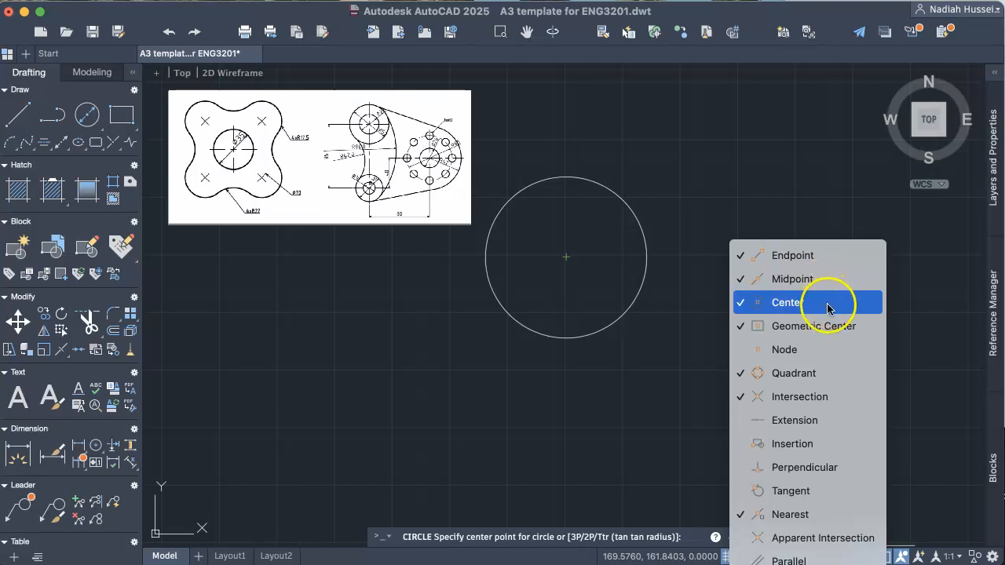
left_click(832, 326)
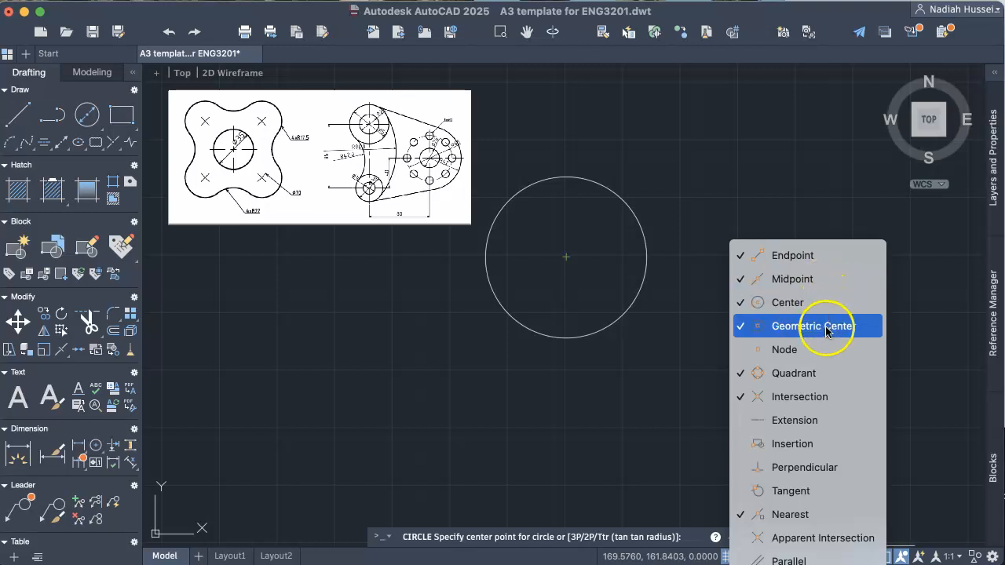
left_click(752, 226)
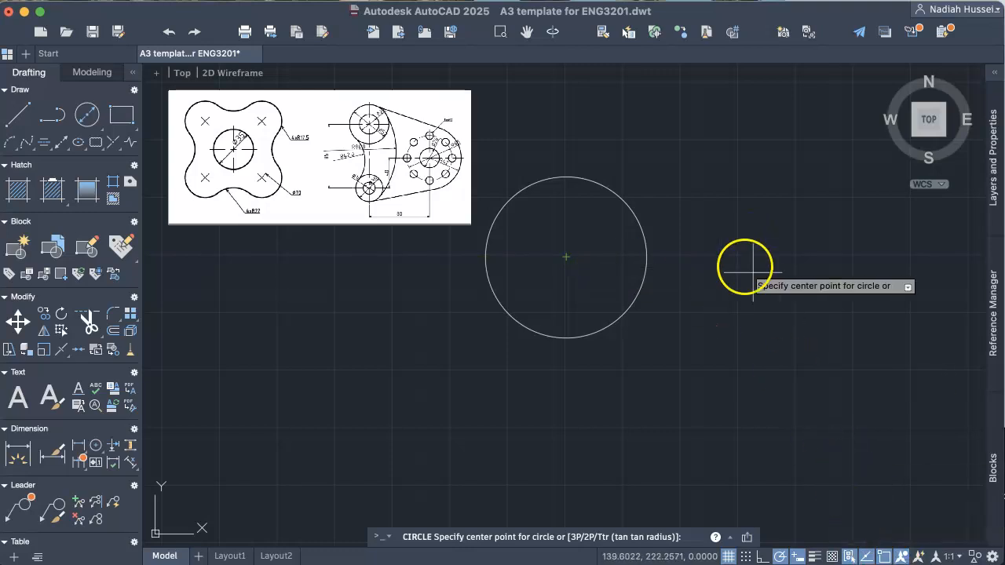
left_click(565, 257)
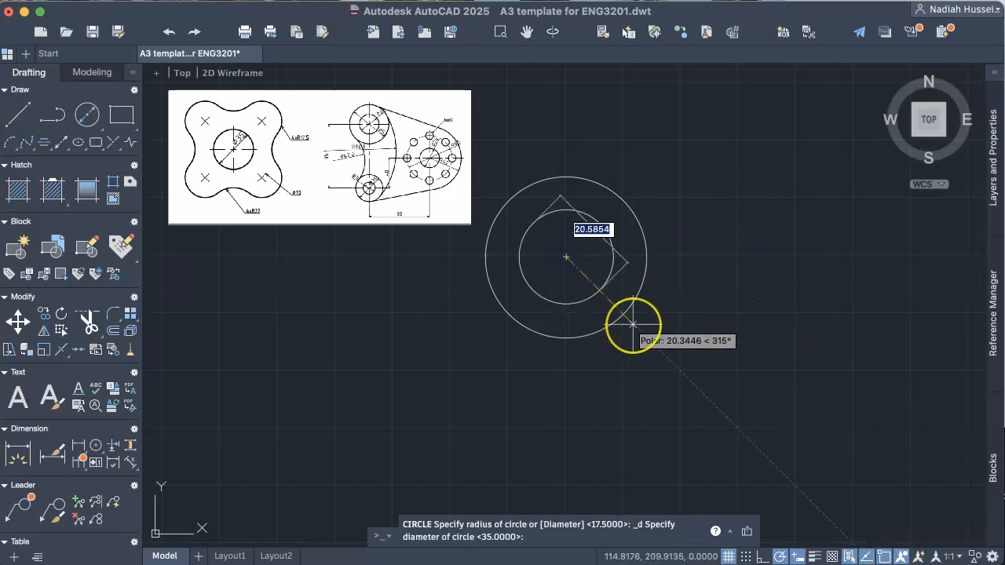
type("70")
key("Return")
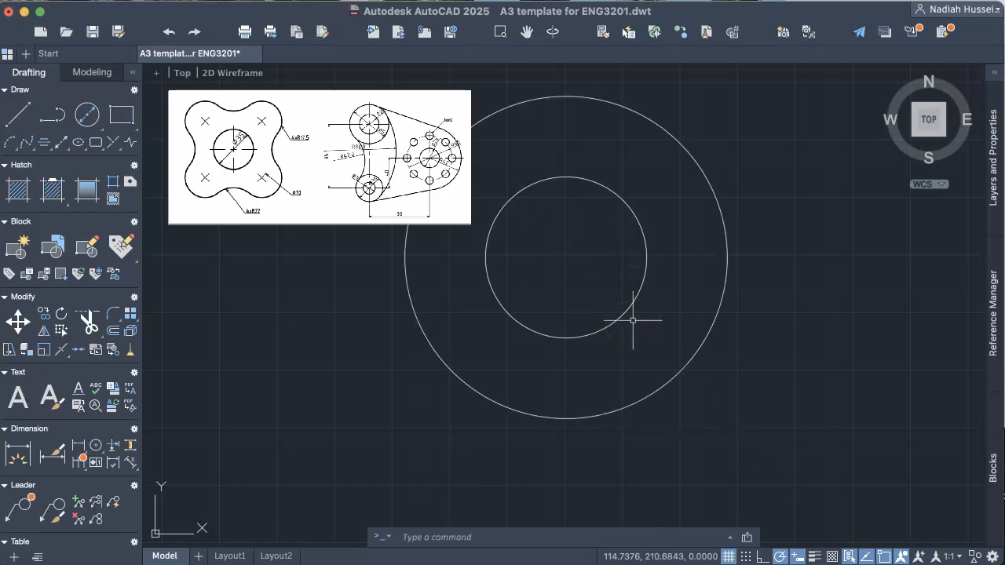
left_click(768, 399)
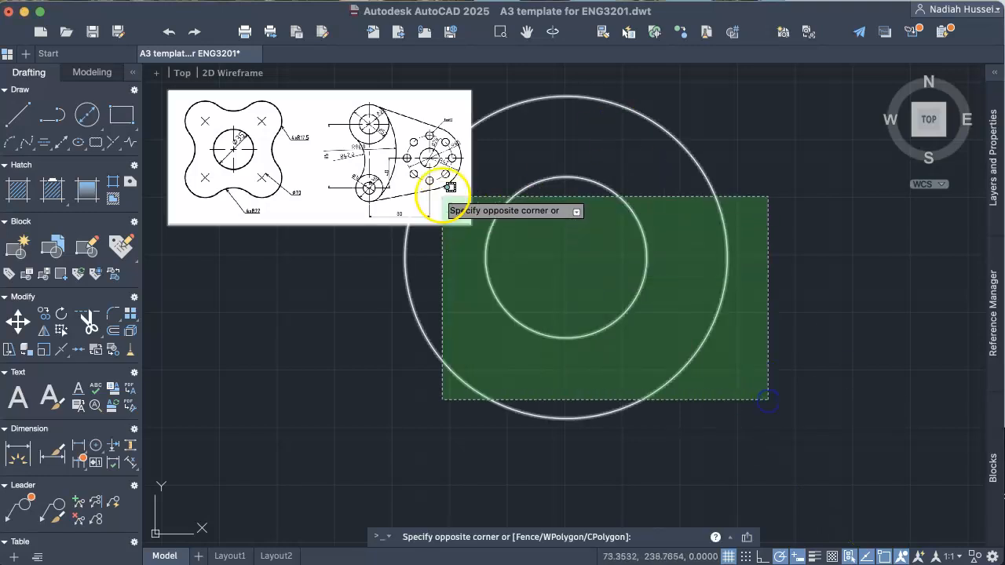
left_click(307, 116)
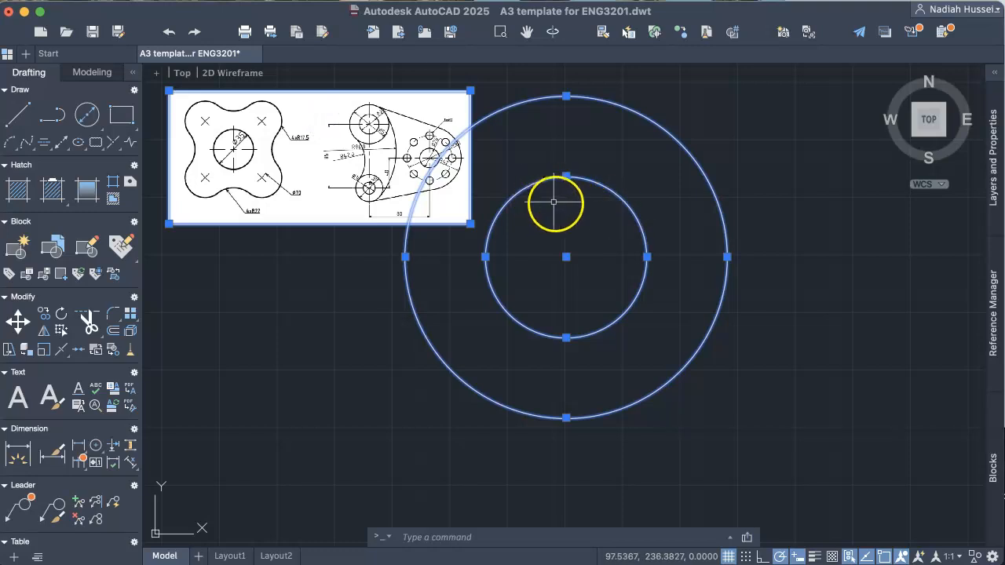
key("Escape")
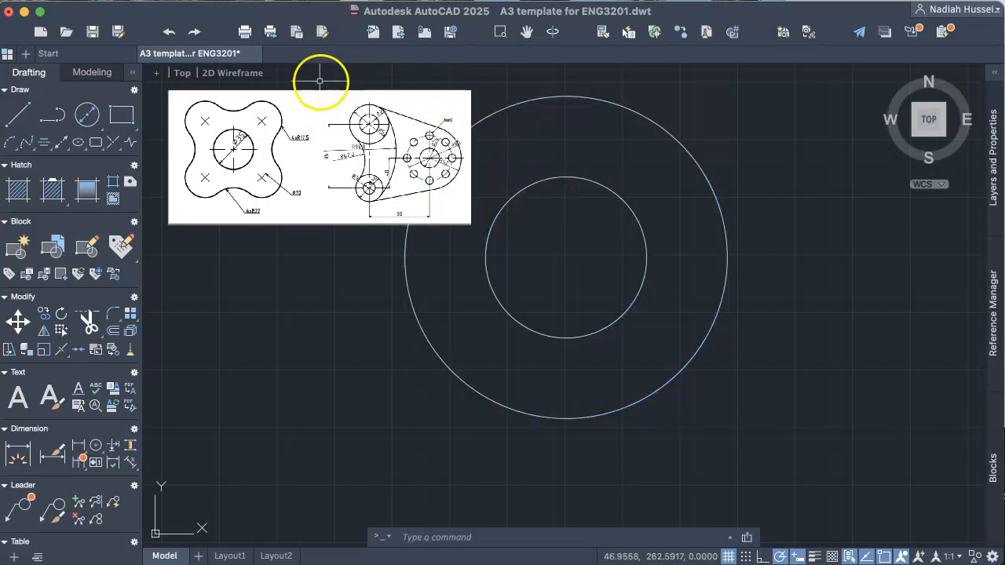
Move both concentric circles horizontally to the right by their shared center so they clear the reference image
left_click(734, 423)
left_click(601, 263)
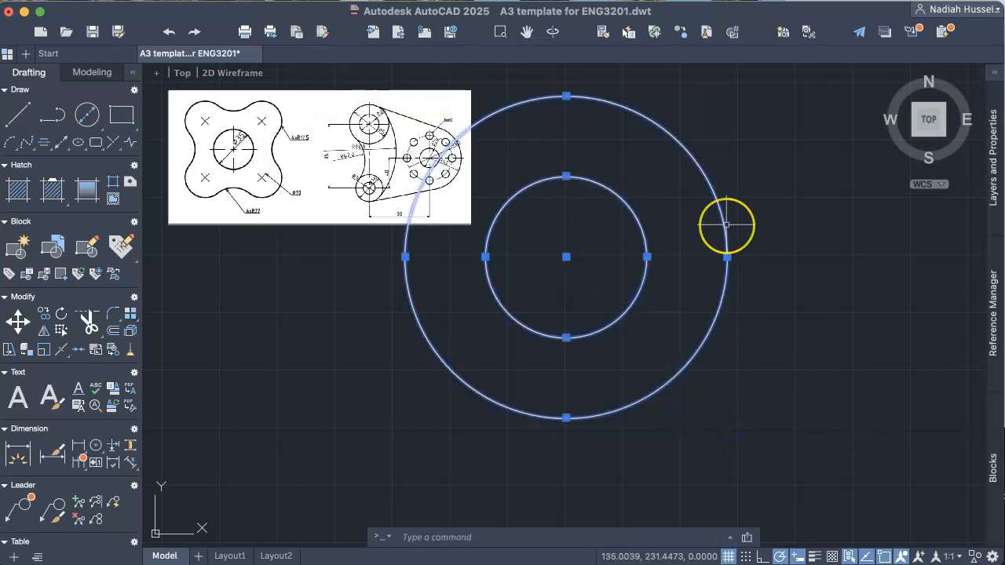
left_click_drag(567, 257, 748, 257)
scroll(731, 249, "down", 2)
mouse_move(731, 246)
middle_mouse_down()
mouse_move(577, 265)
mouse_move(536, 242)
middle_mouse_up()
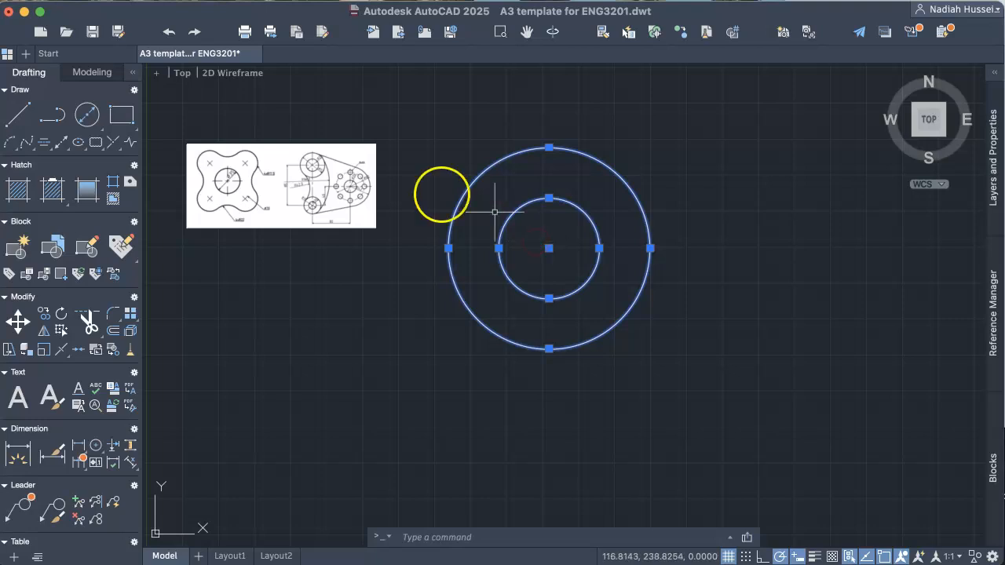
scroll(286, 186, "up", 7)
scroll(251, 169, "down", 3)
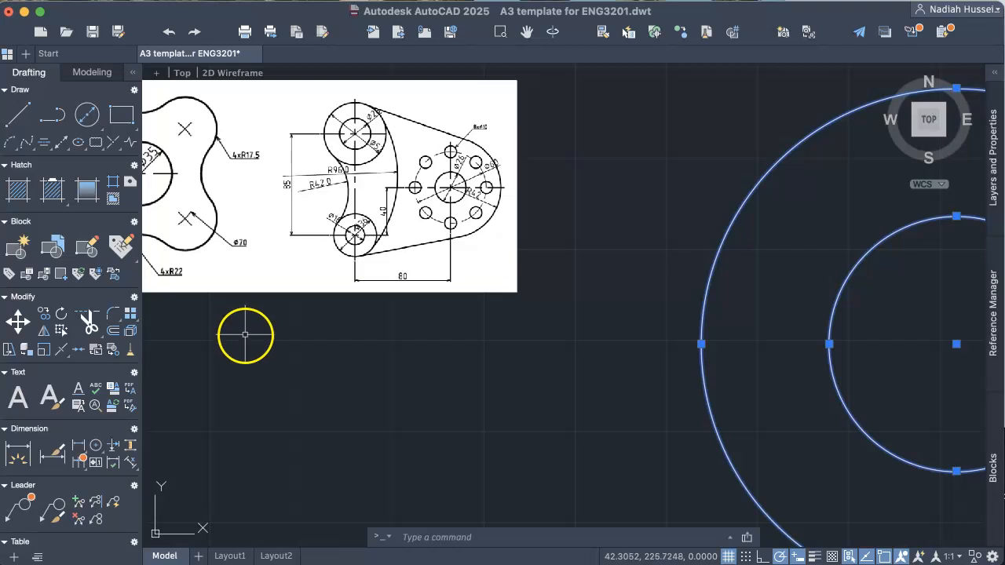
scroll(466, 323, "down", 2)
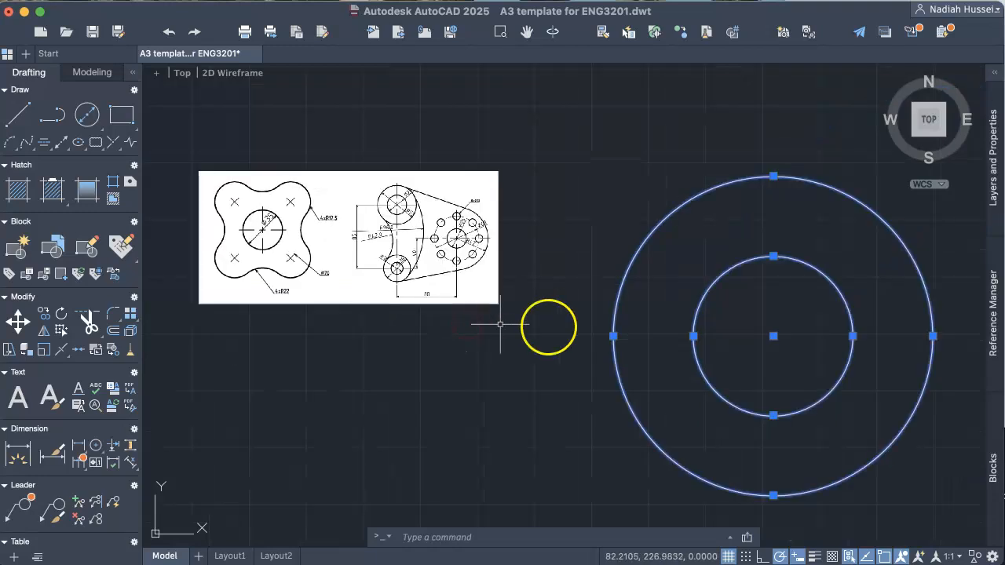
middle_click_drag(840, 269, 702, 207)
key("Escape")
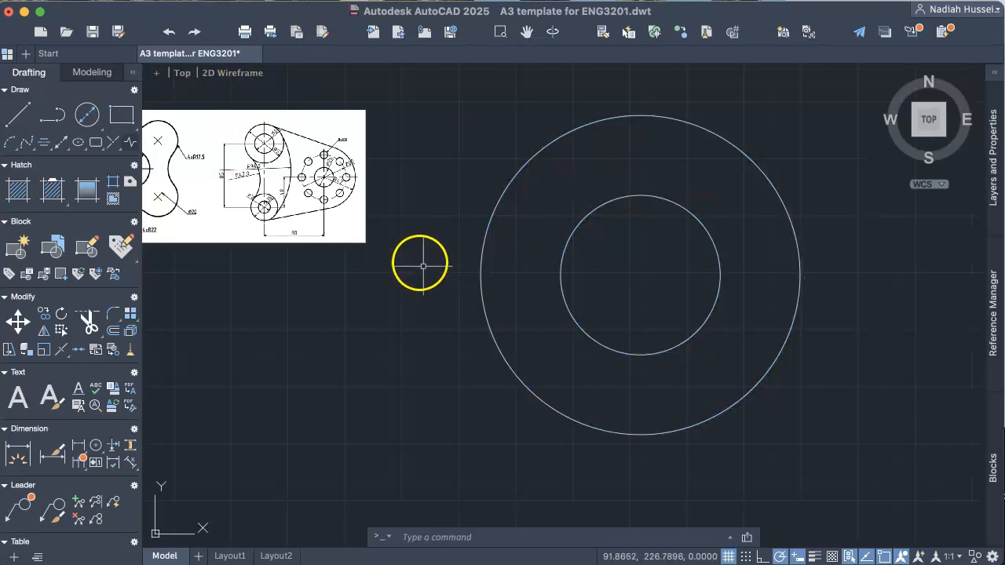
Draw a vertical line across the outer circle from its top quadrant to its bottom quadrant
left_click(19, 115)
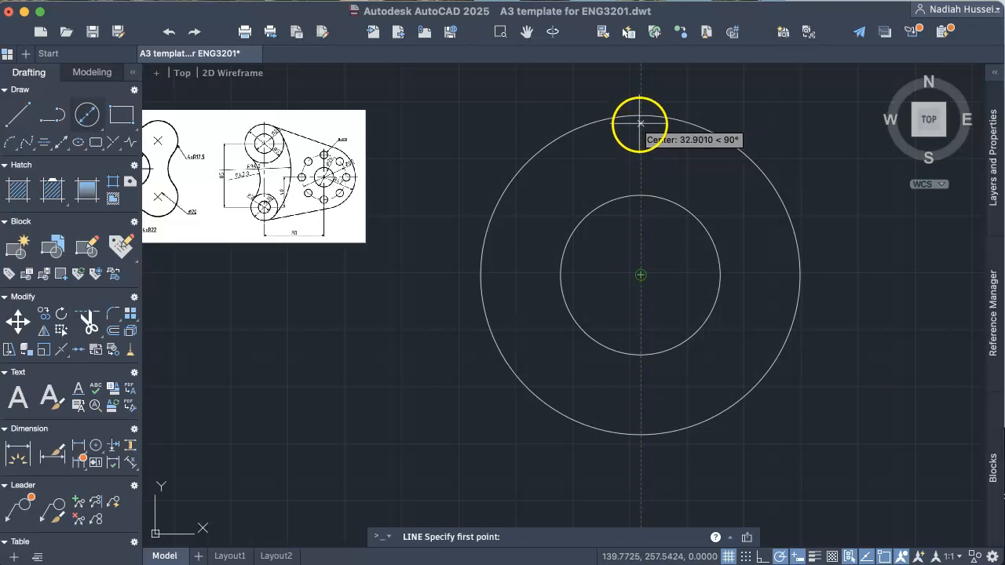
left_click(641, 117)
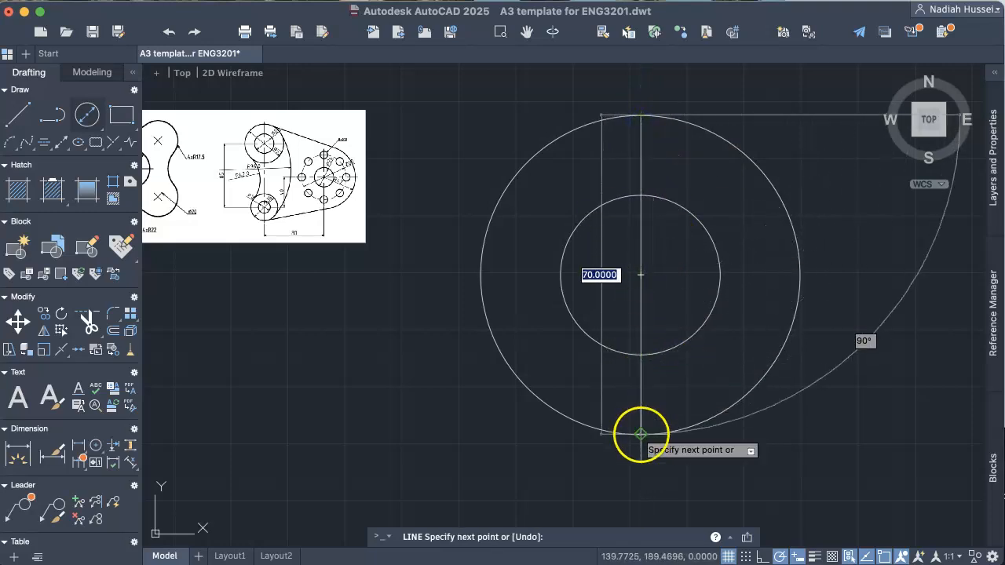
left_click(640, 433)
key("Escape")
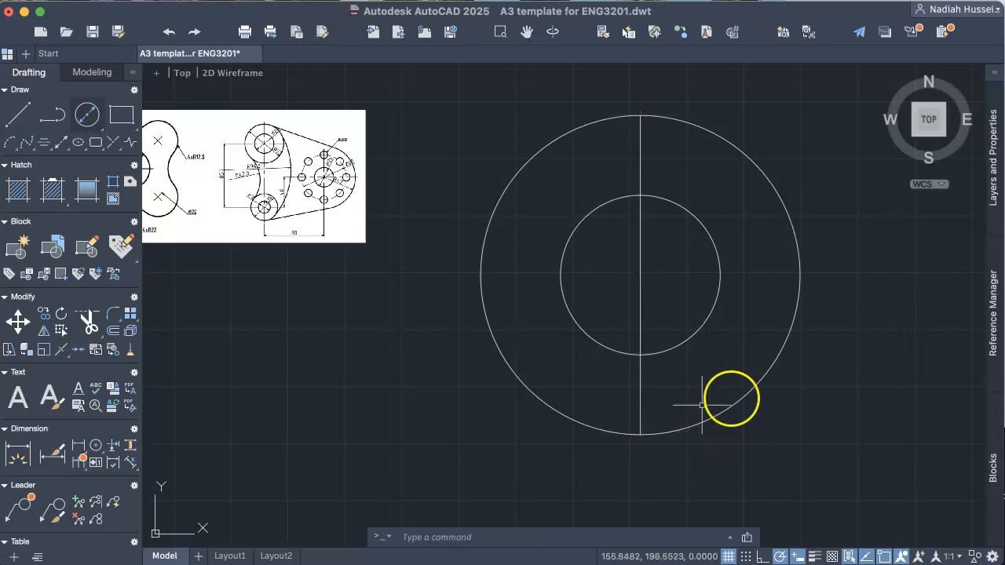
Draw a horizontal line across the outer circle from its right quadrant to its left quadrant
left_click(26, 117)
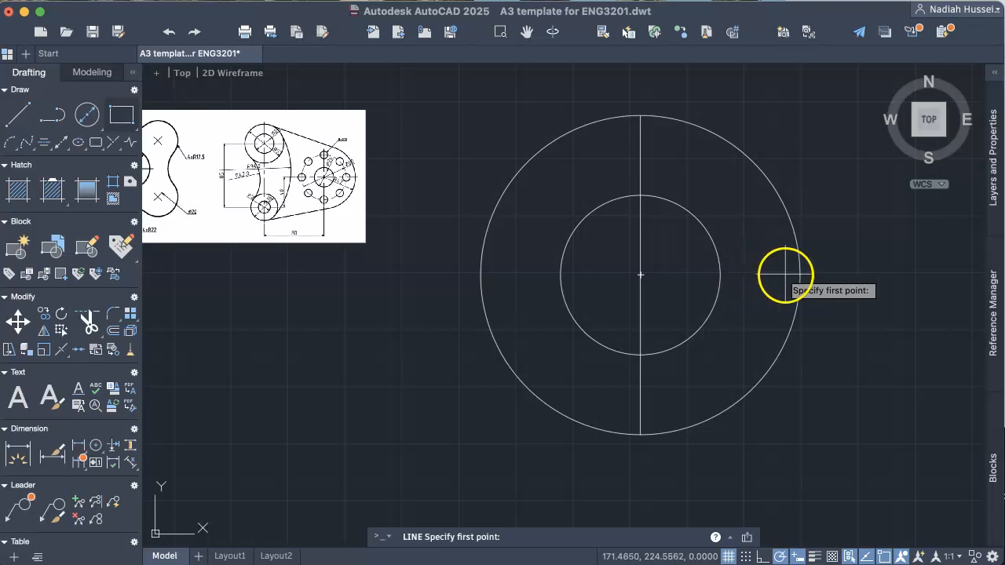
left_click(799, 275)
left_click(483, 275)
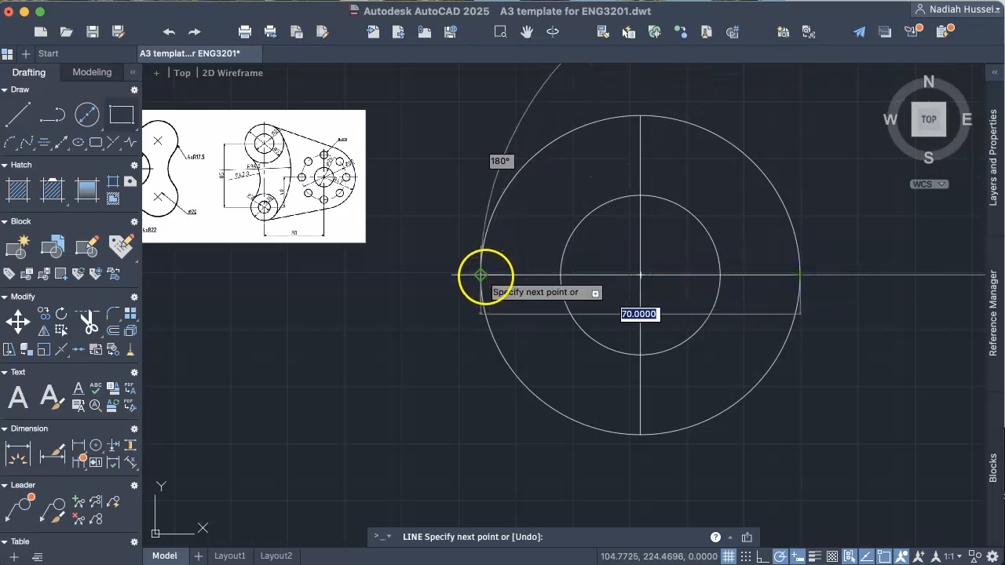
key("Escape")
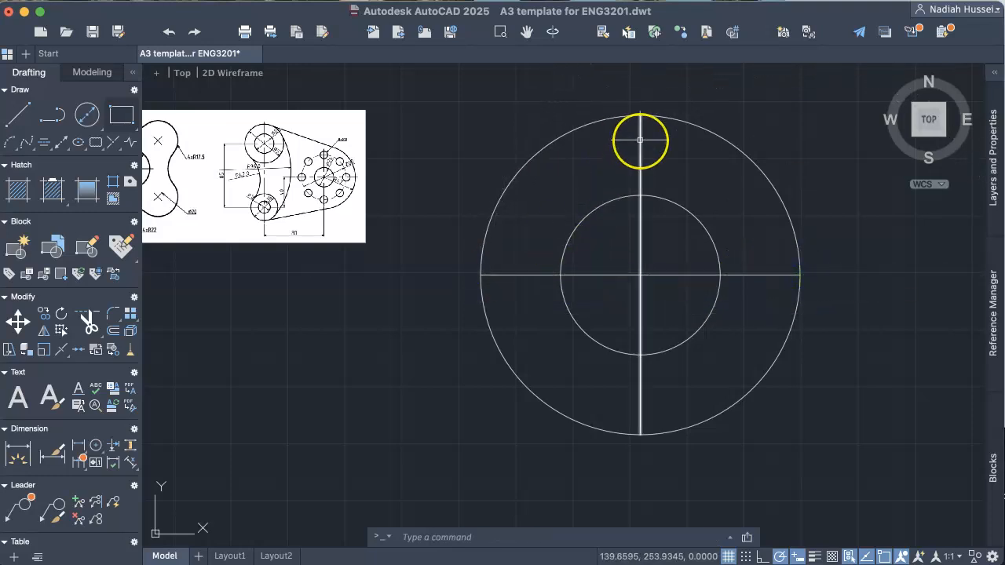
Select the vertical line through the circles and show its object properties
mouse_move(640, 140)
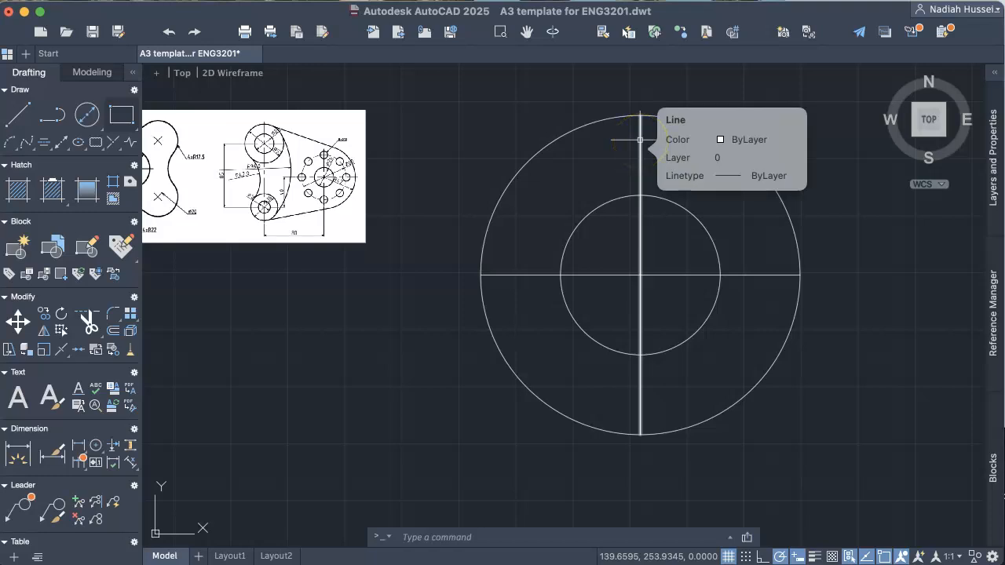
left_click(640, 140)
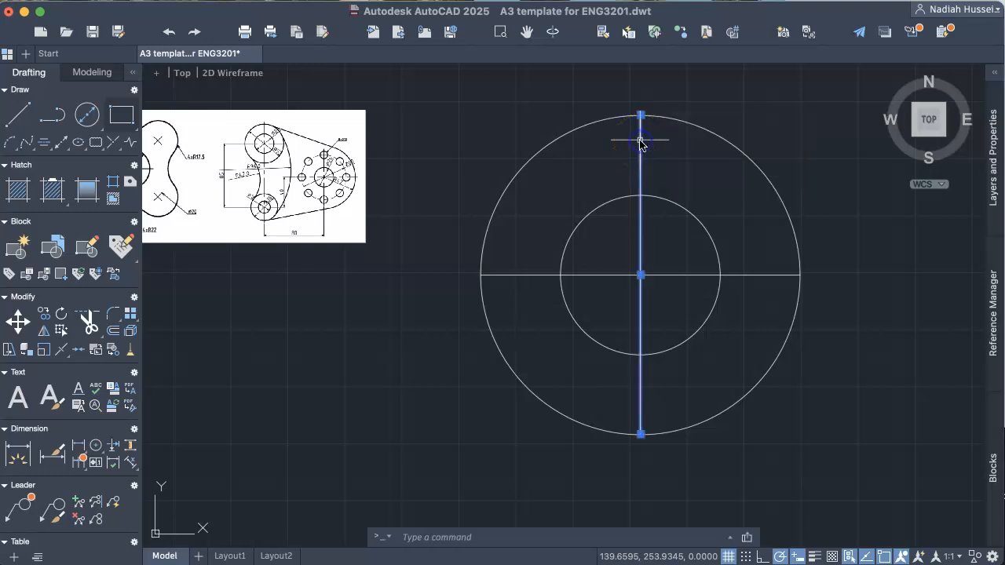
right_click(640, 140)
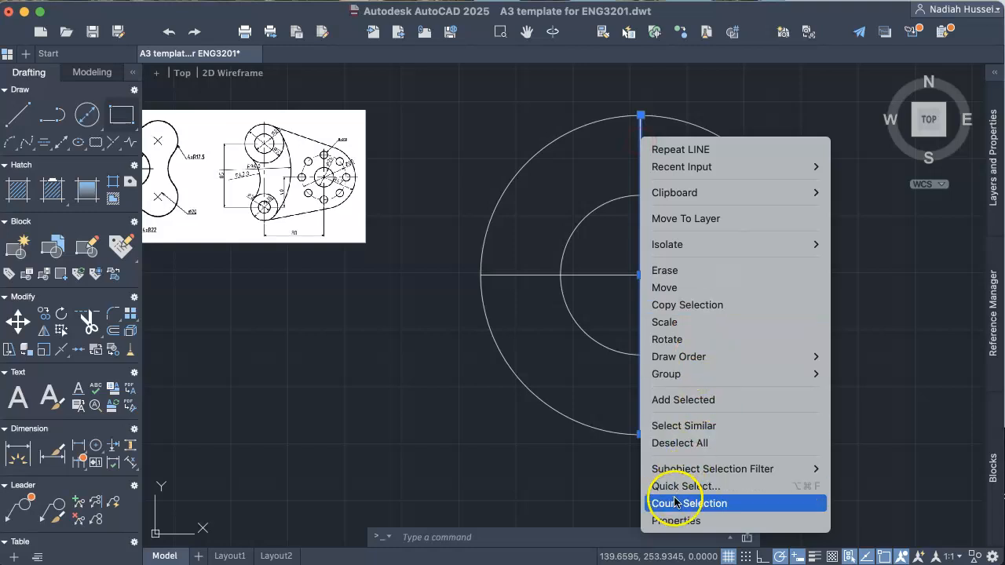
left_click(710, 520)
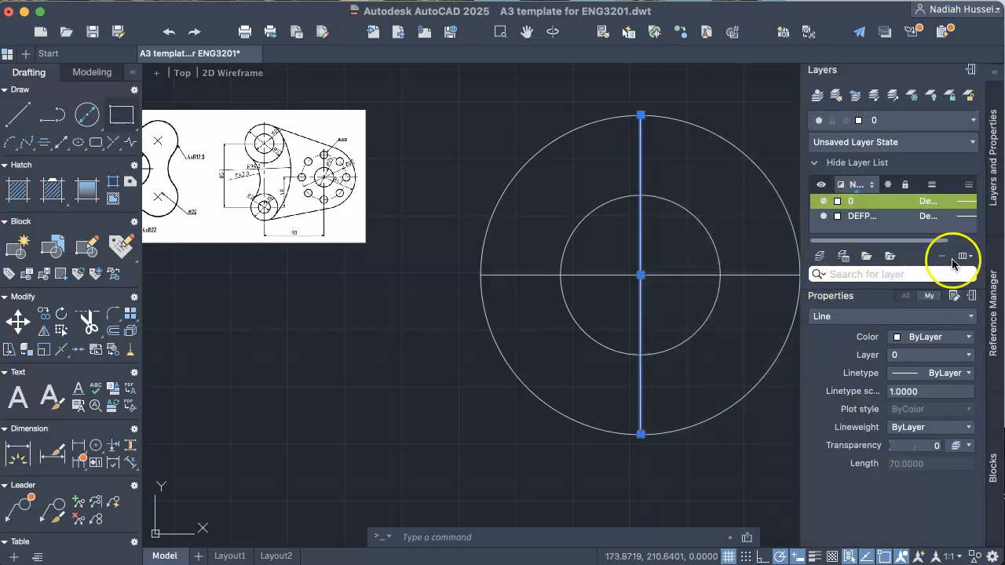
left_click(993, 313)
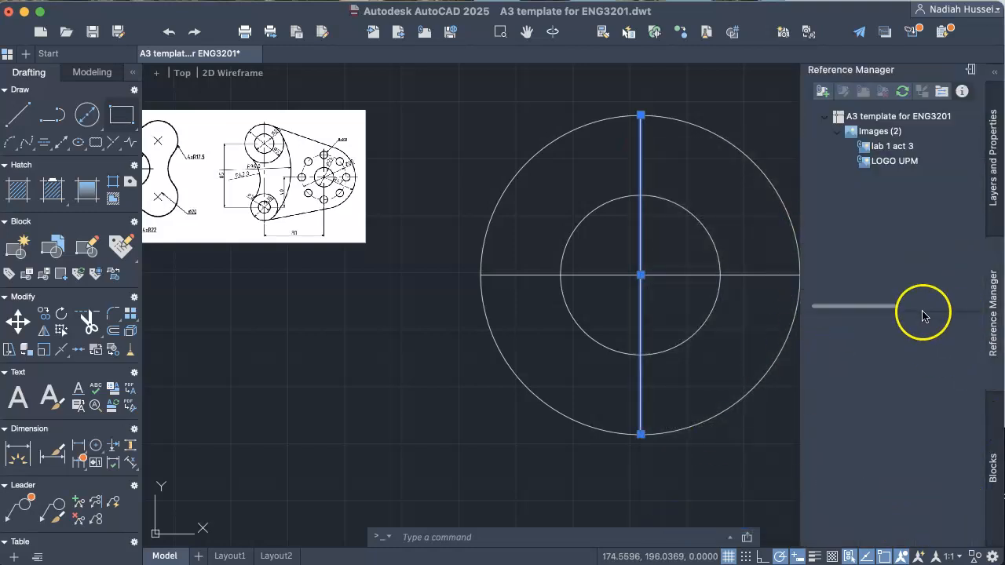
left_click(992, 155)
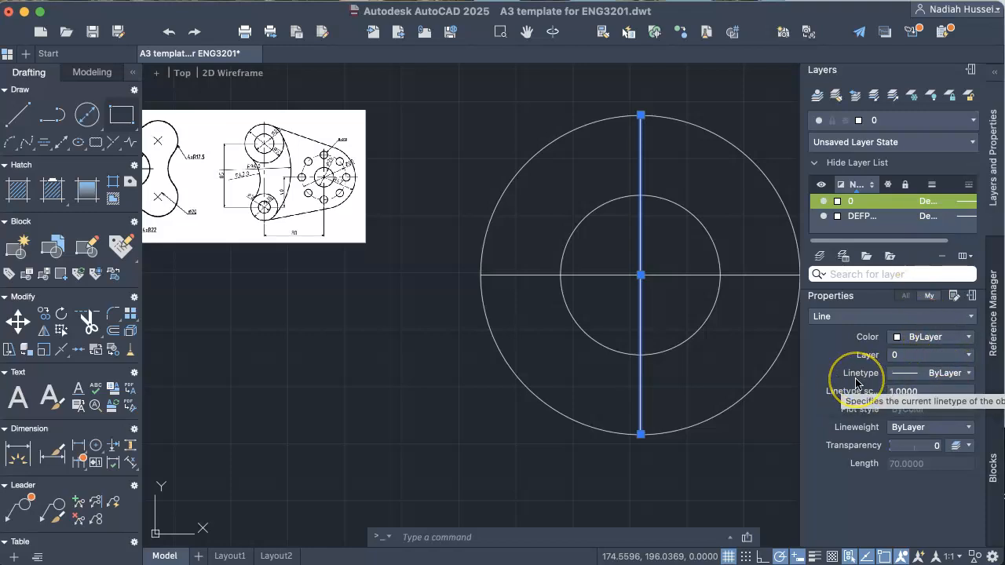
Reload the CENTER2 linetype from acadiso.lin and assign it to the selected vertical line
left_click(933, 374)
left_click(949, 474)
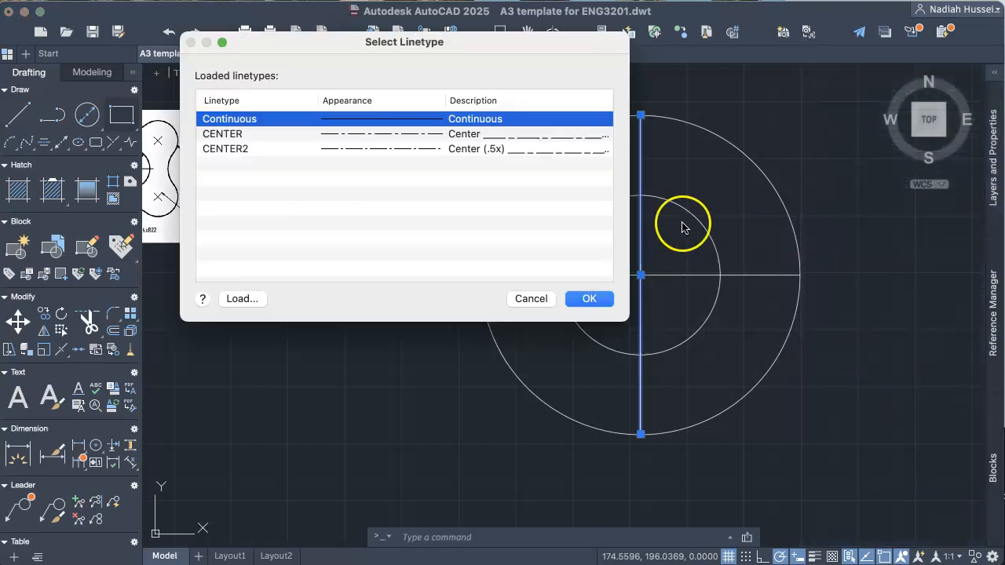
left_click(249, 299)
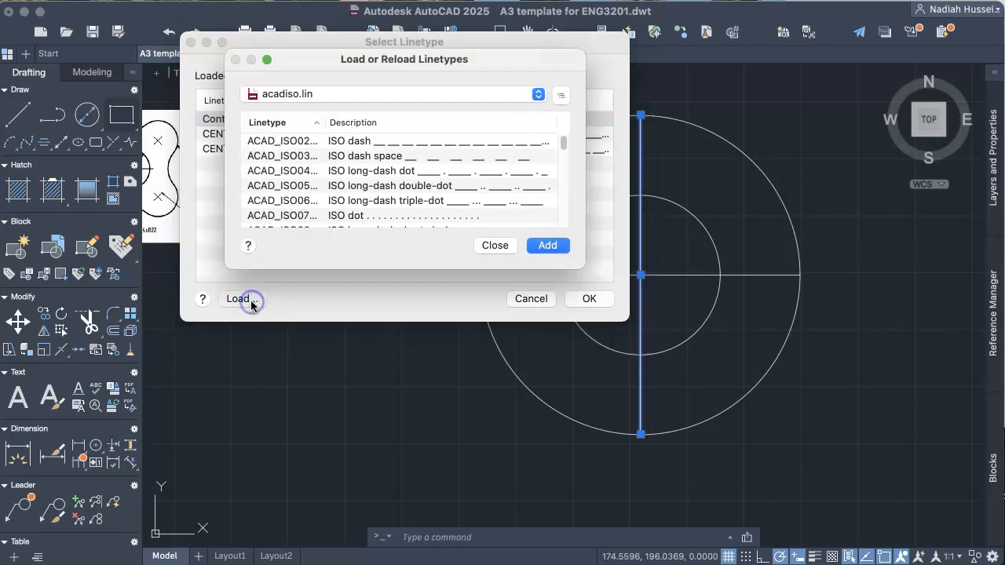
scroll(429, 184, "down", 10)
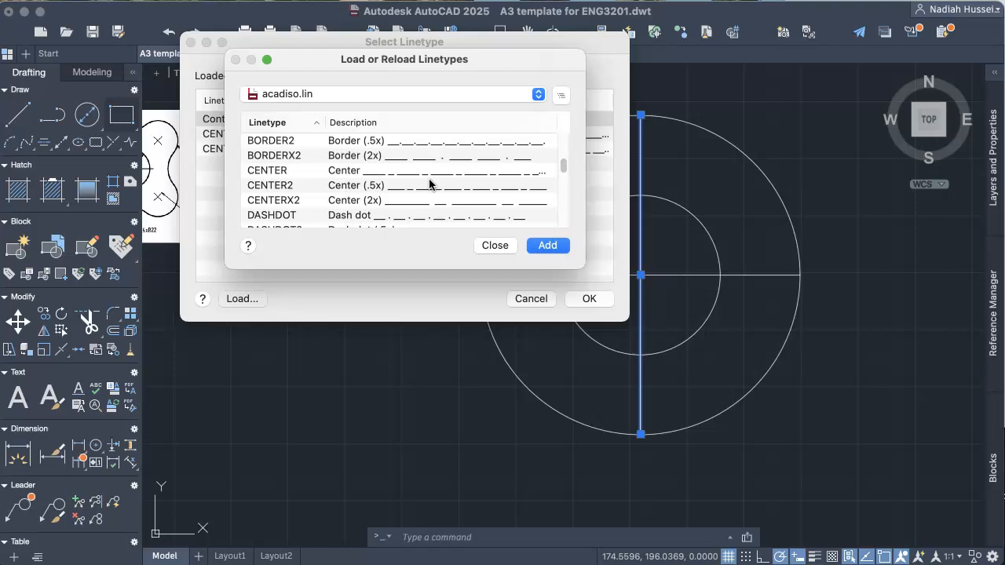
scroll(429, 185, "up", 1)
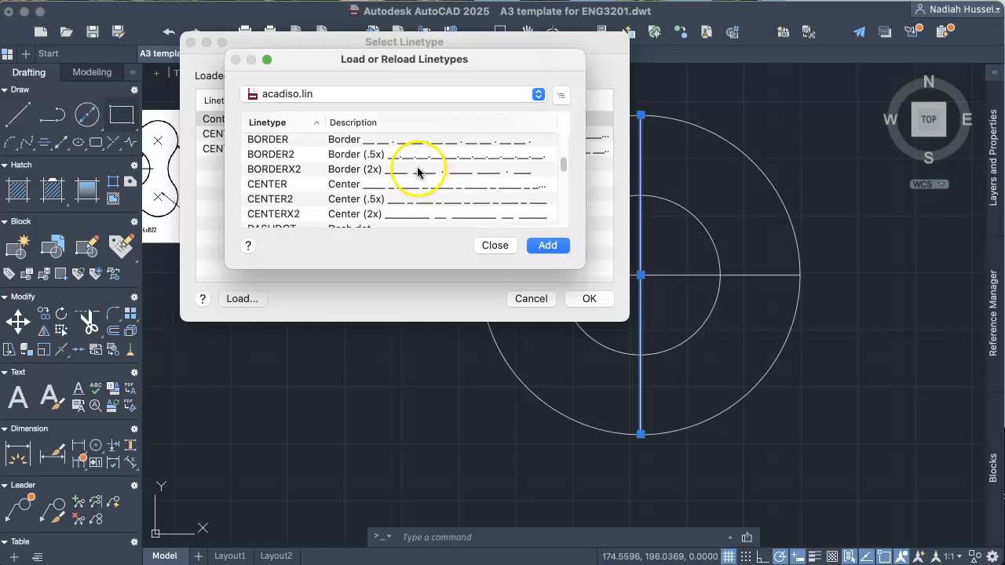
double_click(372, 206)
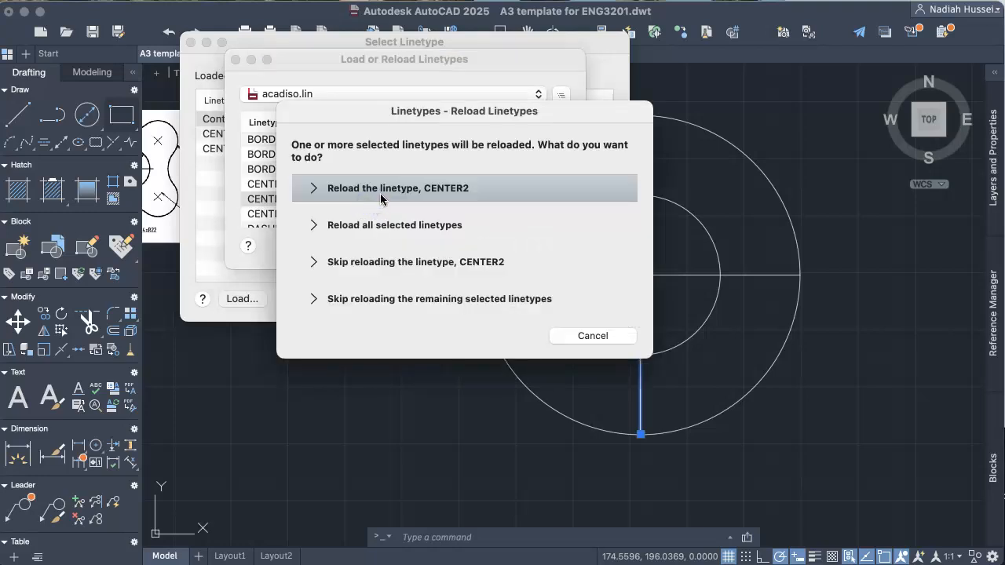
left_click(384, 198)
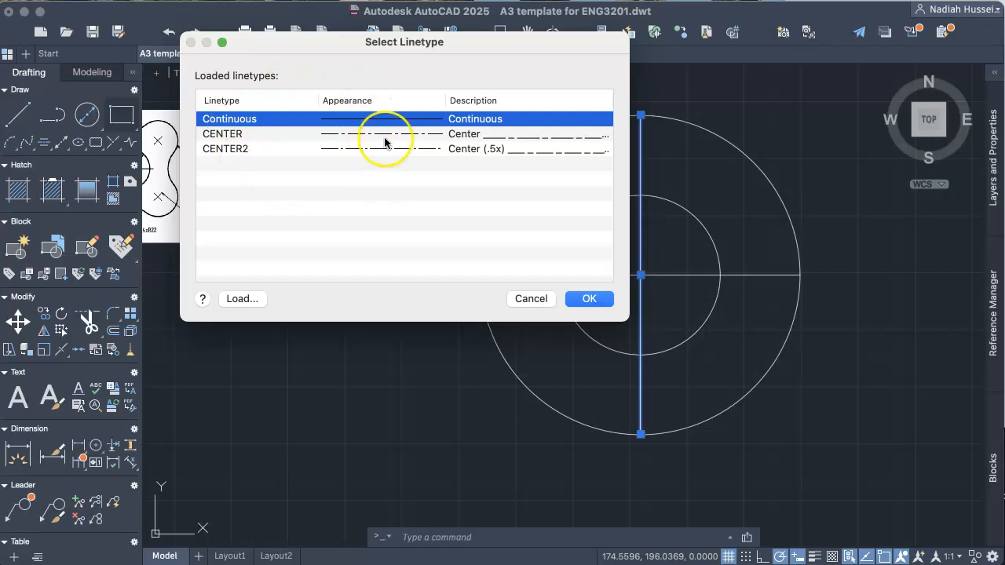
double_click(222, 149)
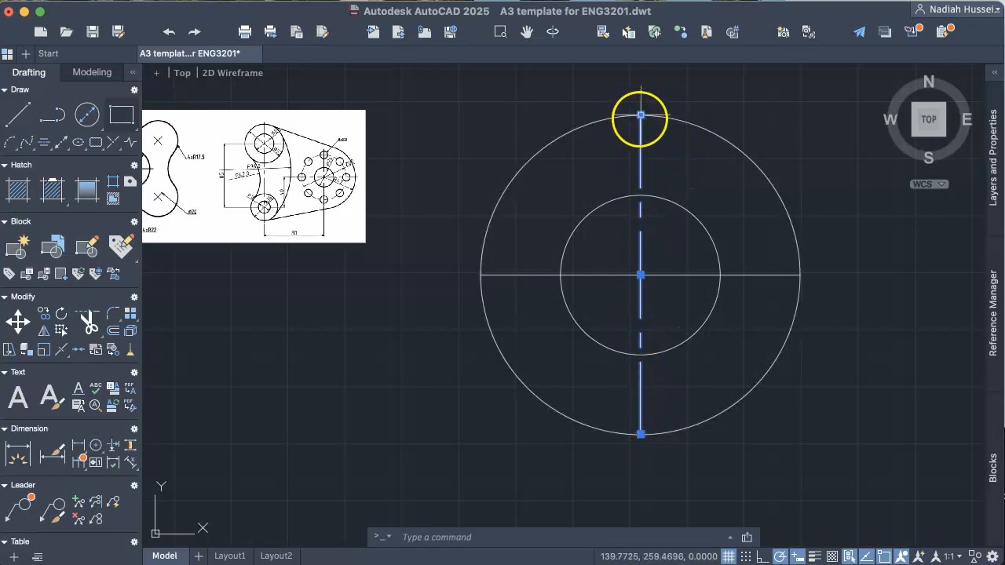
Shorten the vertical center line at both ends so it extends only slightly beyond the inner circle
left_click(641, 116)
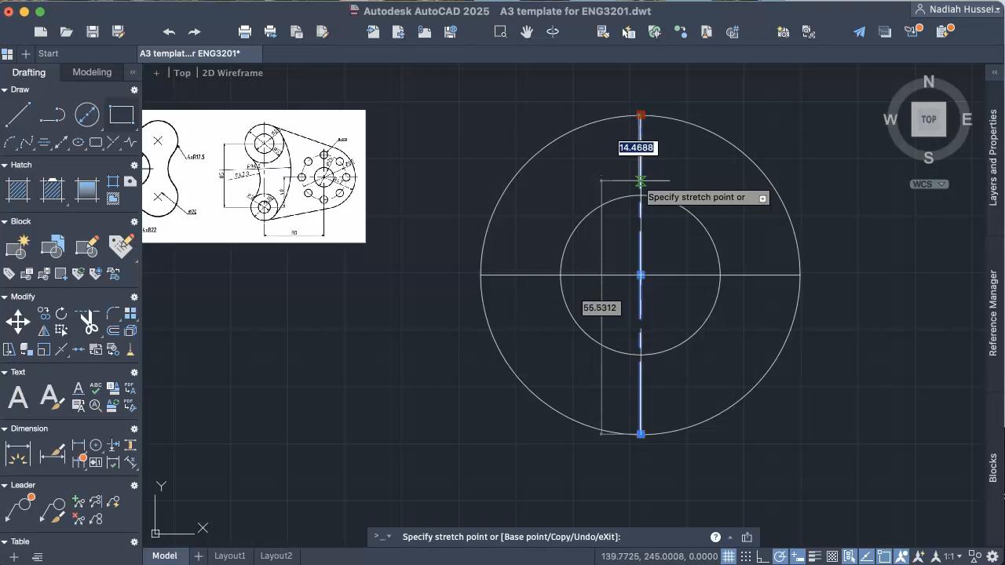
left_click(641, 179)
left_click(641, 433)
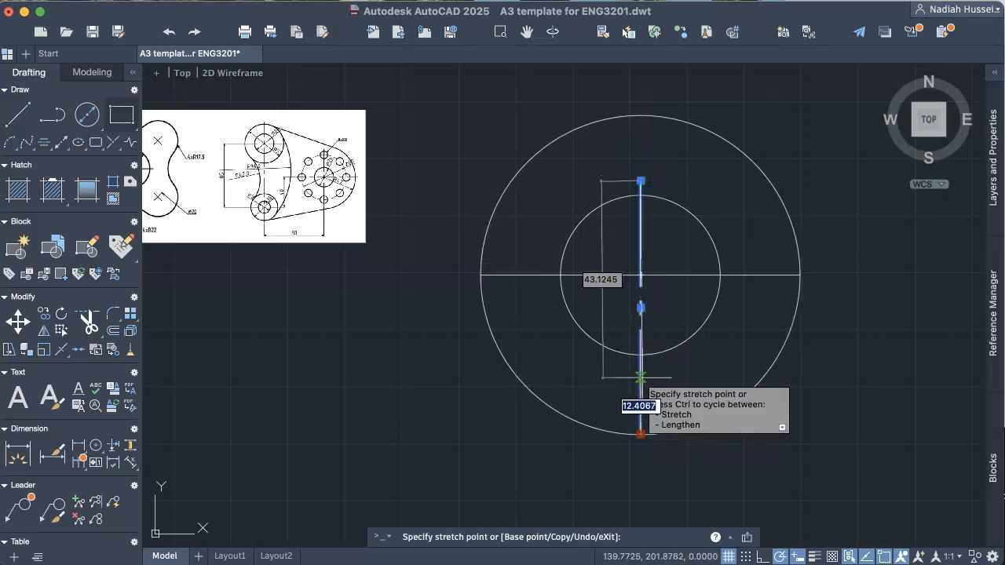
left_click(641, 372)
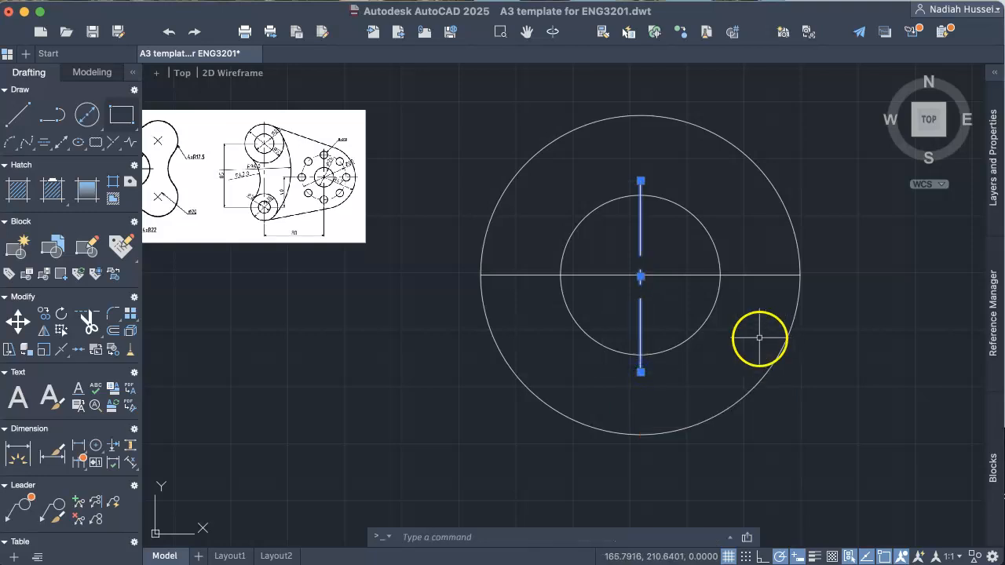
left_click(755, 275)
right_click(755, 275)
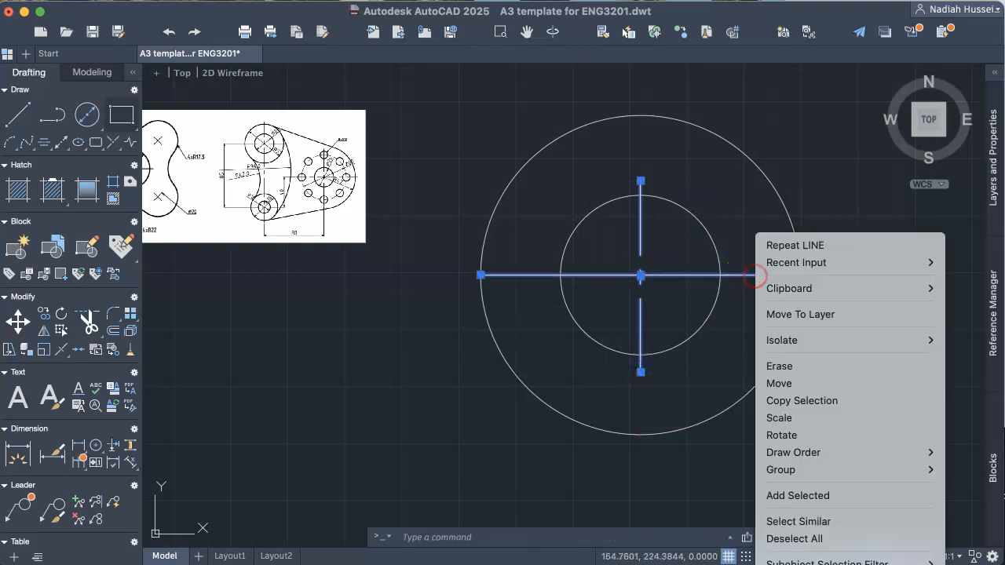
key("Escape")
key("Escape")
Set the linetype of the horizontal line through the circles to CENTER2
left_click(757, 274)
right_click(757, 274)
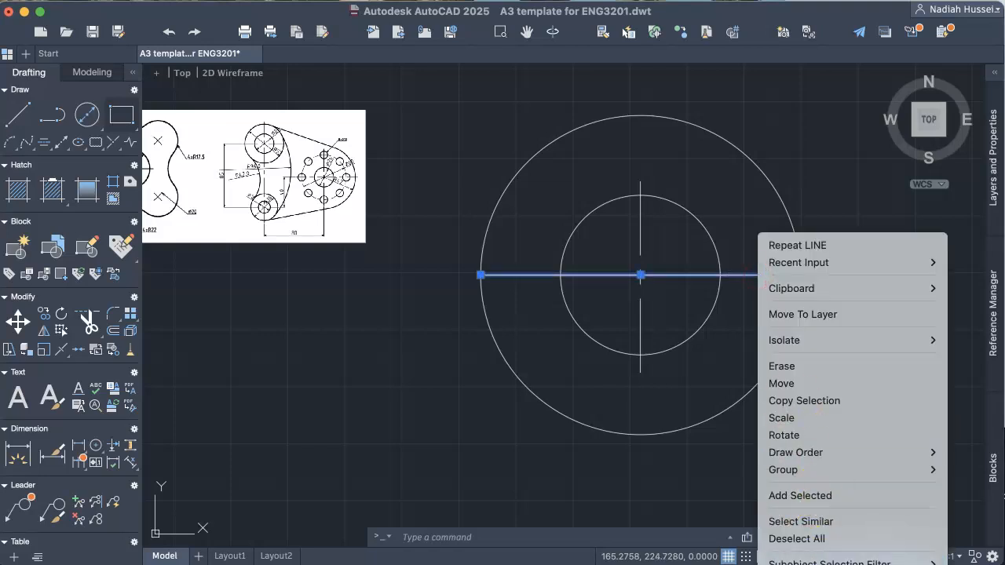
left_click(804, 563)
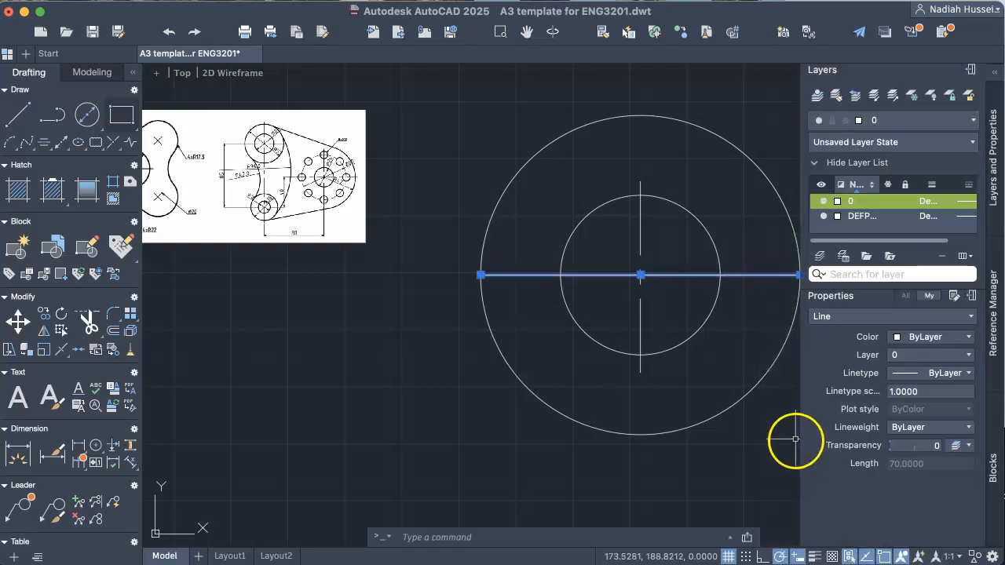
left_click(929, 377)
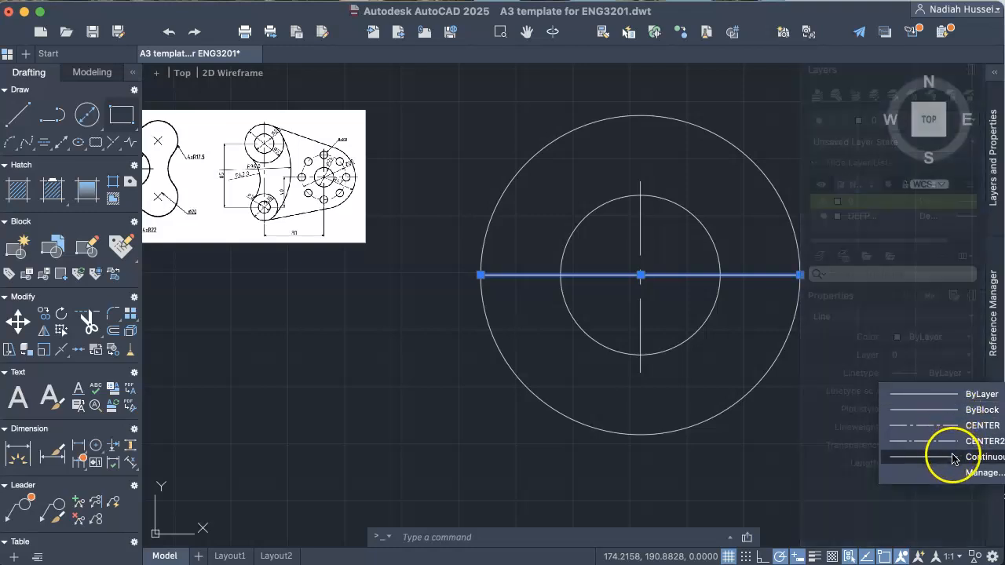
left_click(954, 441)
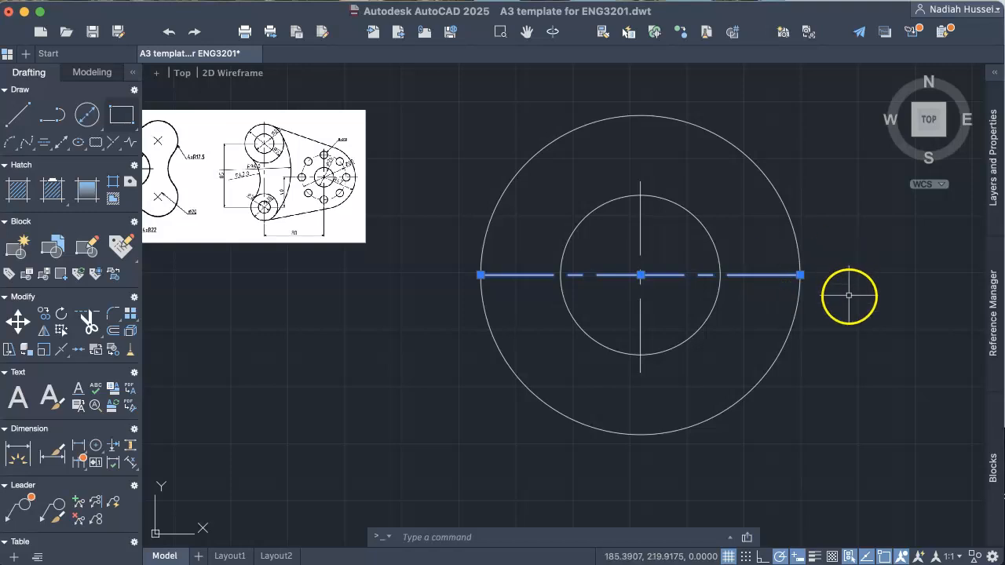
Try shortening the horizontal center line from its right end to just outside the inner circle, and undo it
left_click(800, 275)
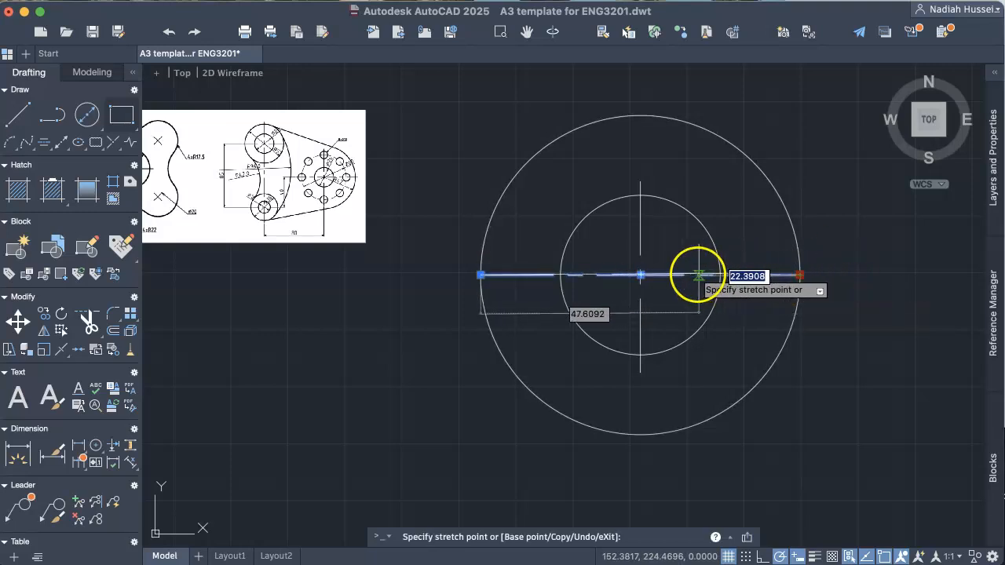
left_click(733, 275)
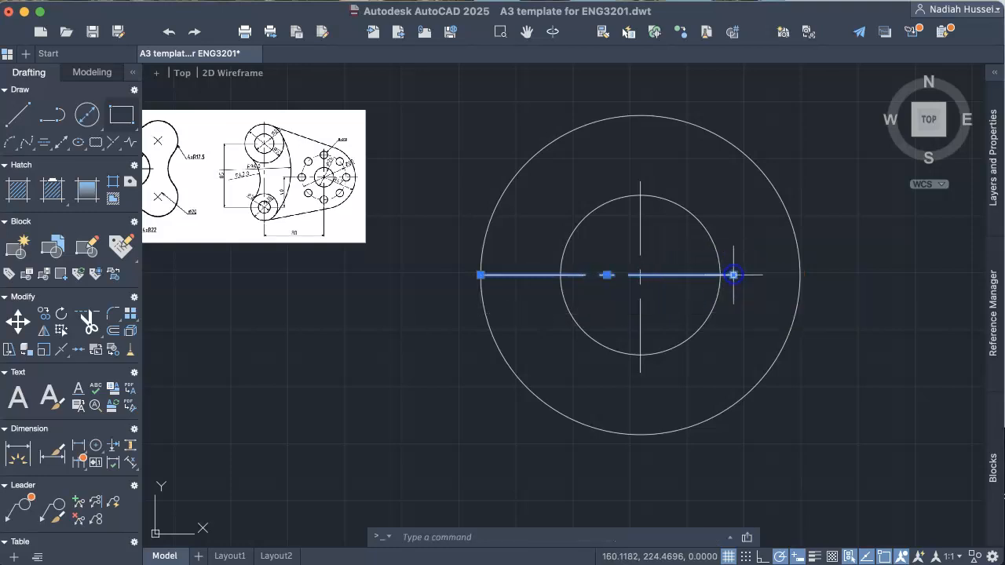
key("super+z")
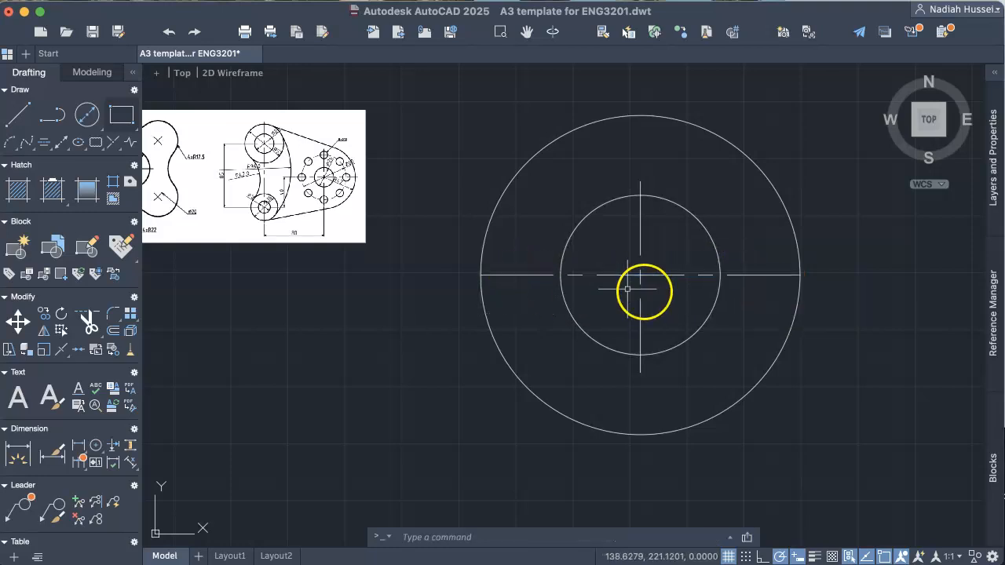
Shorten the horizontal center line at both ends to about 41.6 long, slightly beyond the inner circle
left_click(793, 275)
left_click(799, 275)
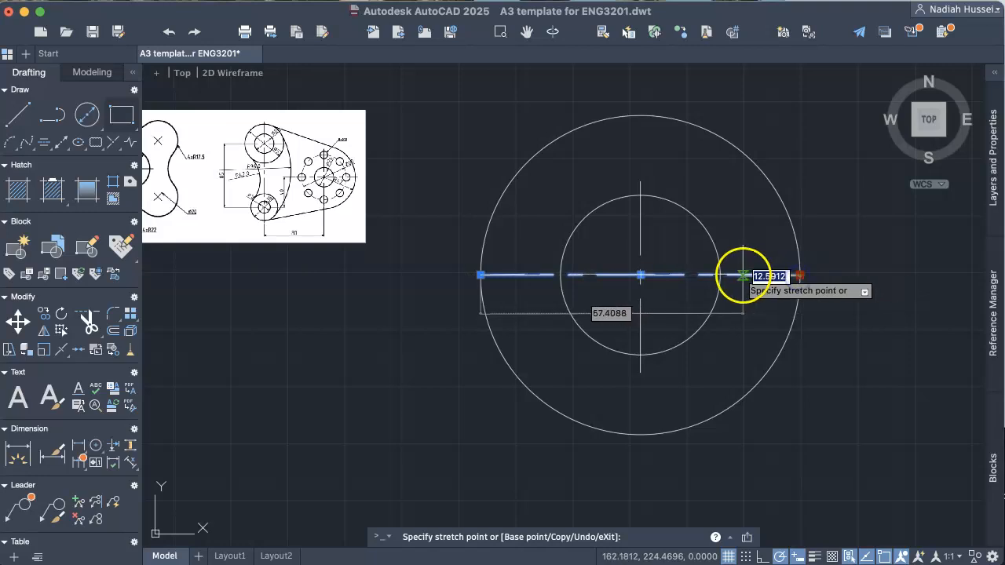
left_click(737, 275)
left_click(481, 275)
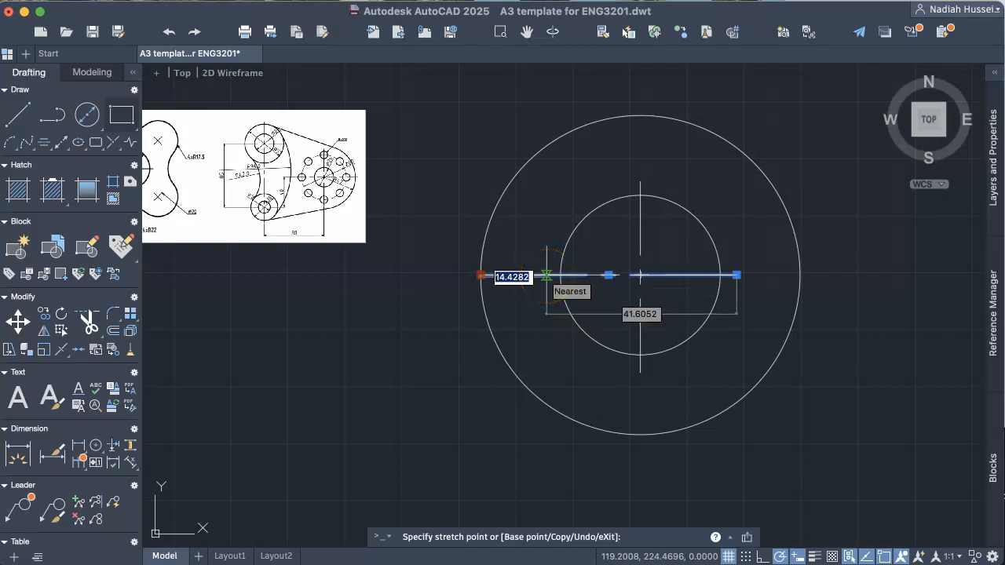
left_click(546, 276)
key("Escape")
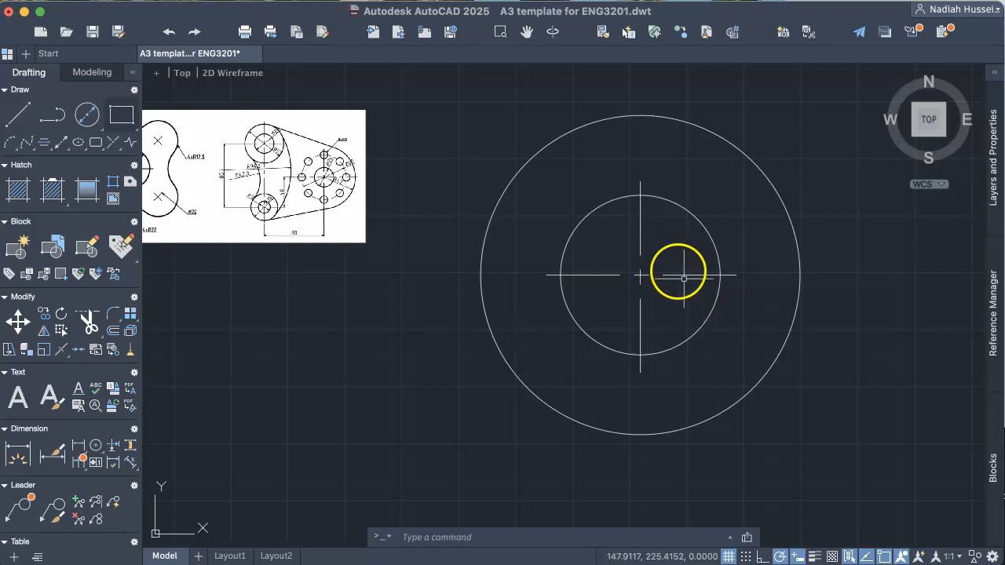
Start a line at the circles' common center and set the polar tracking angle to 45 degrees
middle_click_drag(427, 278, 564, 308)
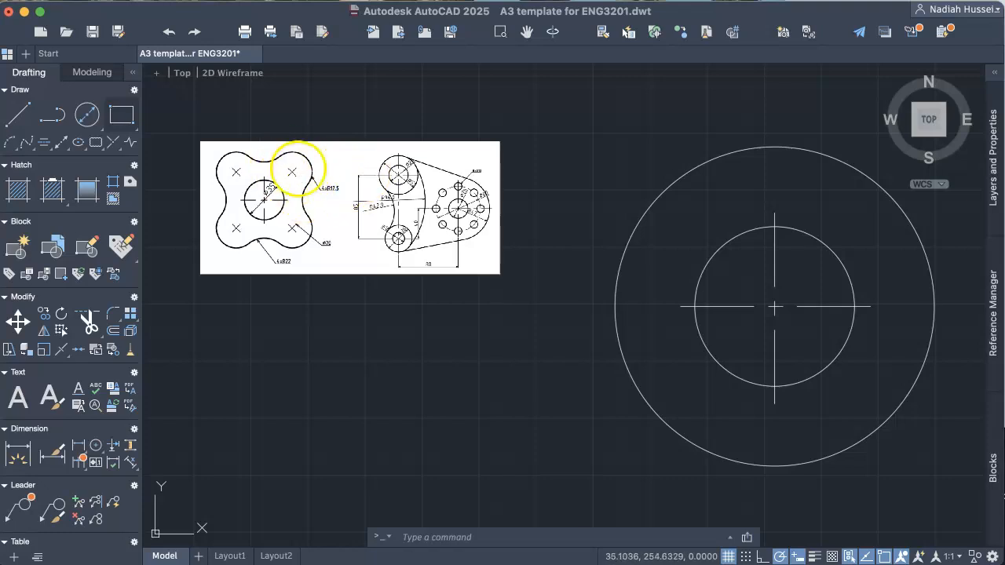
middle_click_drag(440, 301, 262, 257)
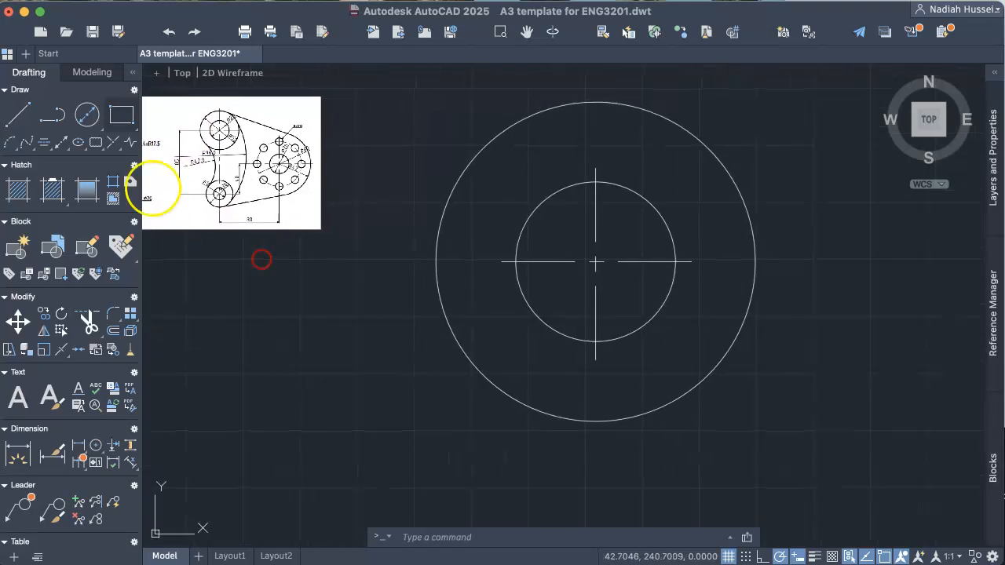
left_click(28, 120)
left_click(597, 261)
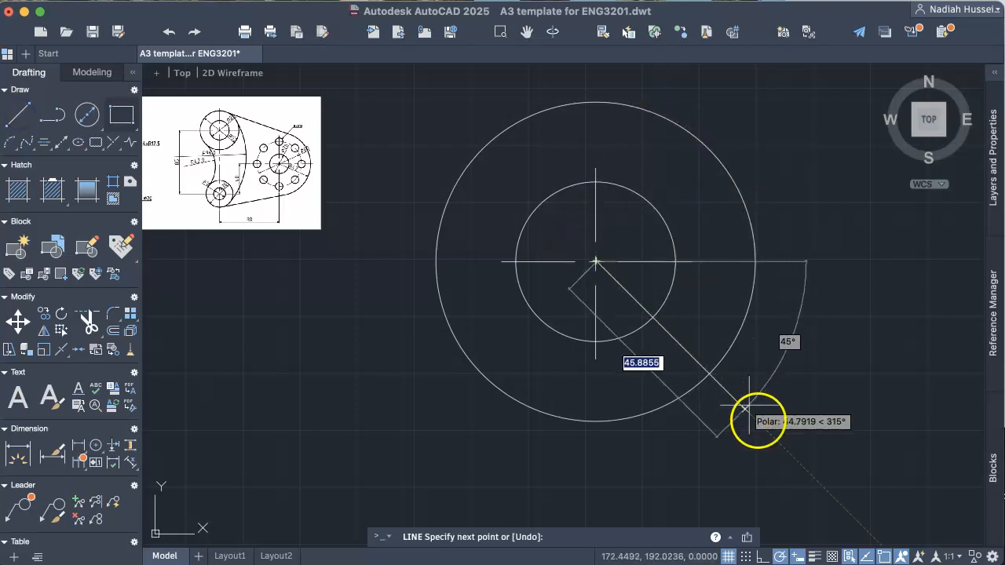
left_click(781, 558)
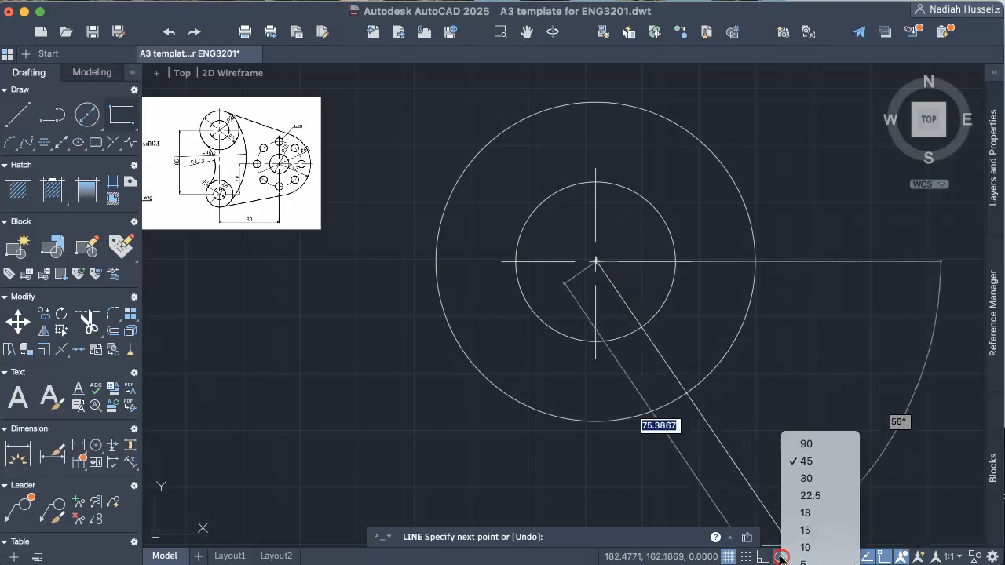
left_click(806, 470)
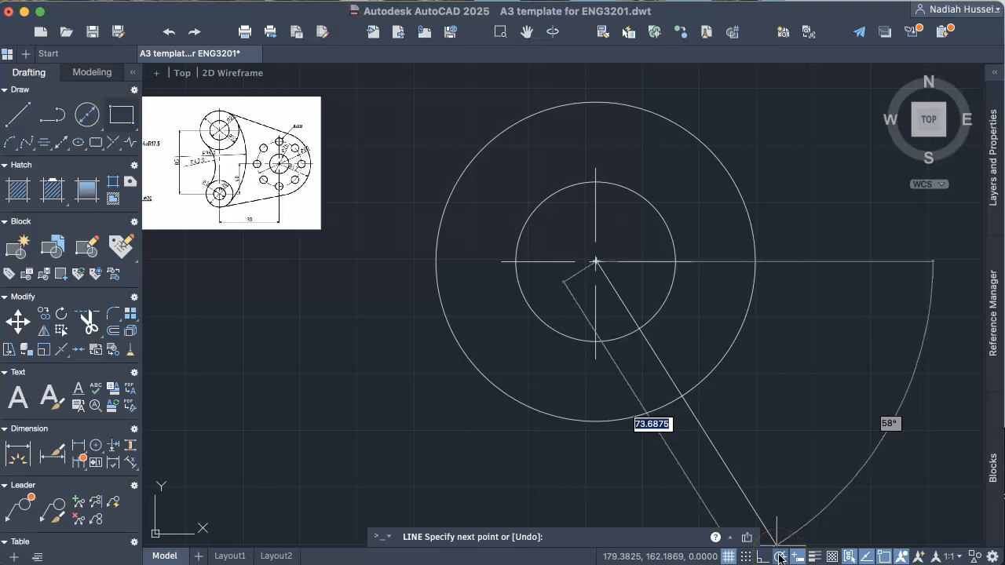
left_click(780, 558)
left_click(806, 459)
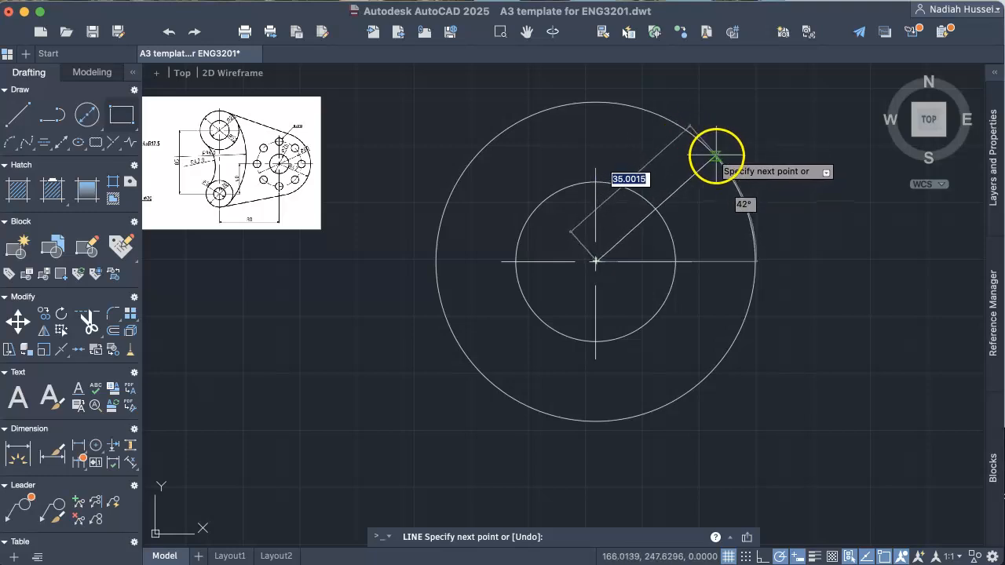
Turn off the Nearest object snap while the line is in progress, and check the active snap modes
left_click(884, 556)
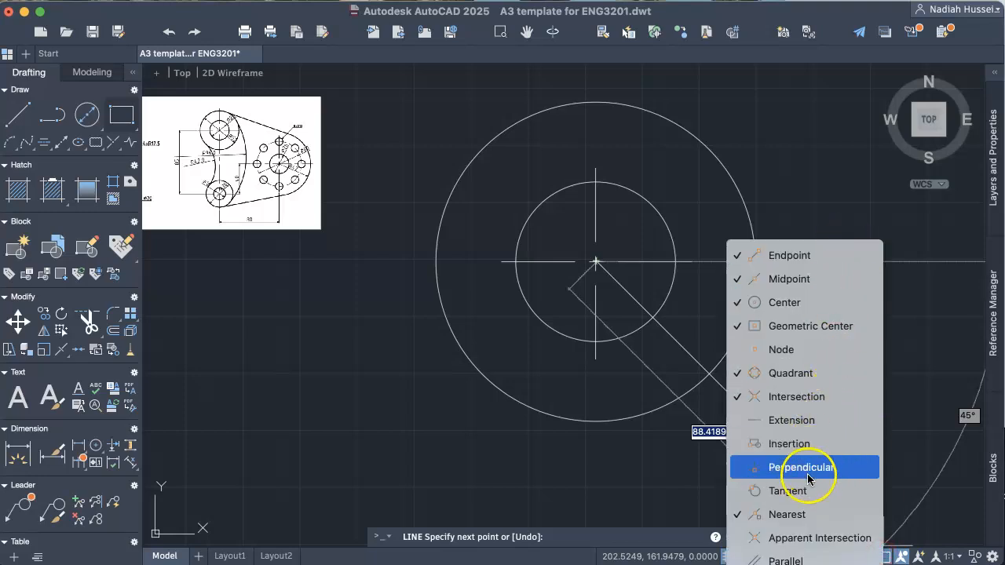
left_click(804, 516)
left_click(882, 556)
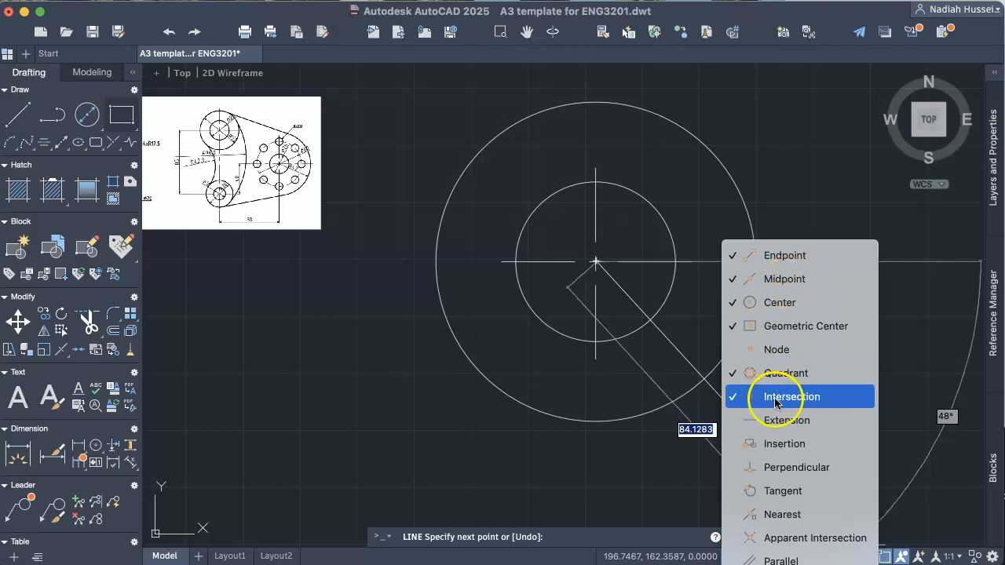
Finish the line from the common center at 45 degrees, ending it on the 70 diameter circle's upper-right side
left_click(842, 202)
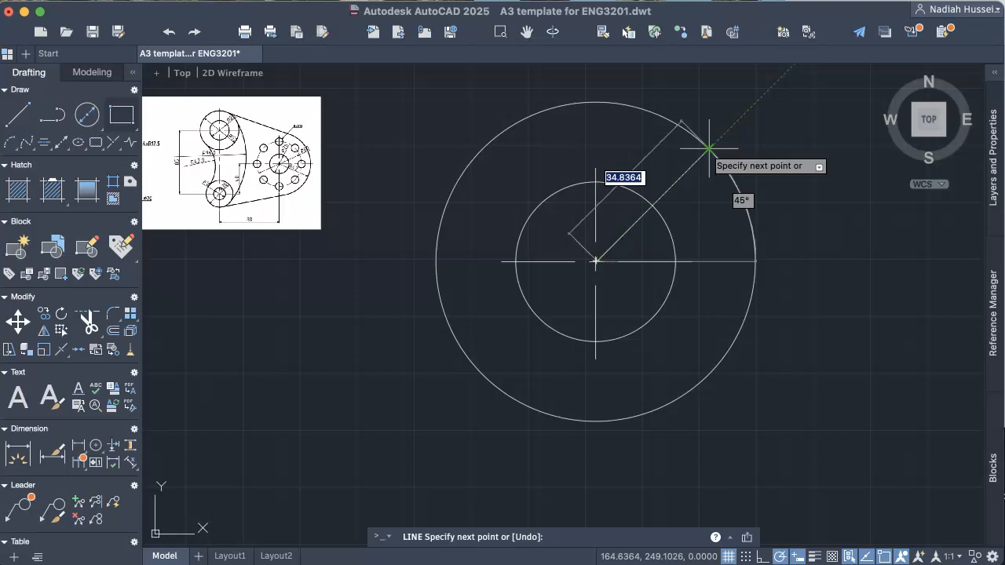
left_click(709, 147)
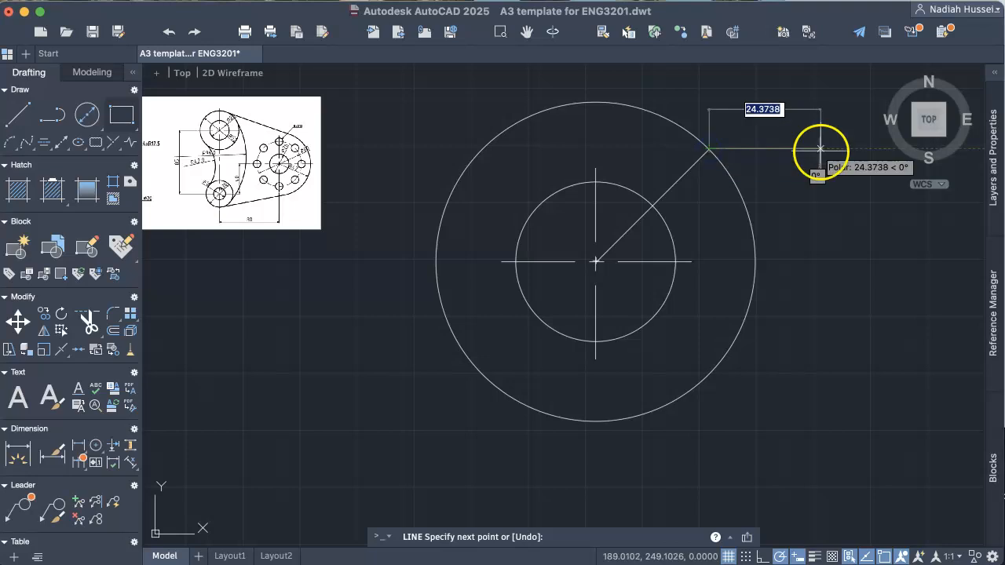
key("Escape")
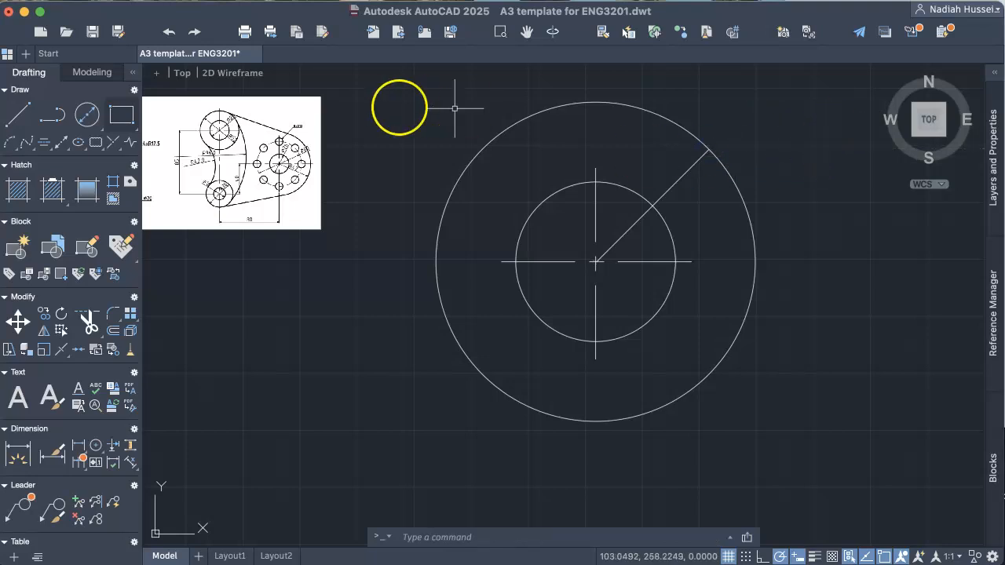
Examine the four-lobed plate in the reference image for the lobe radius and lobe center positions
scroll(249, 151, "up", 4)
scroll(249, 152, "up", 2)
middle_click_drag(269, 152, 507, 363)
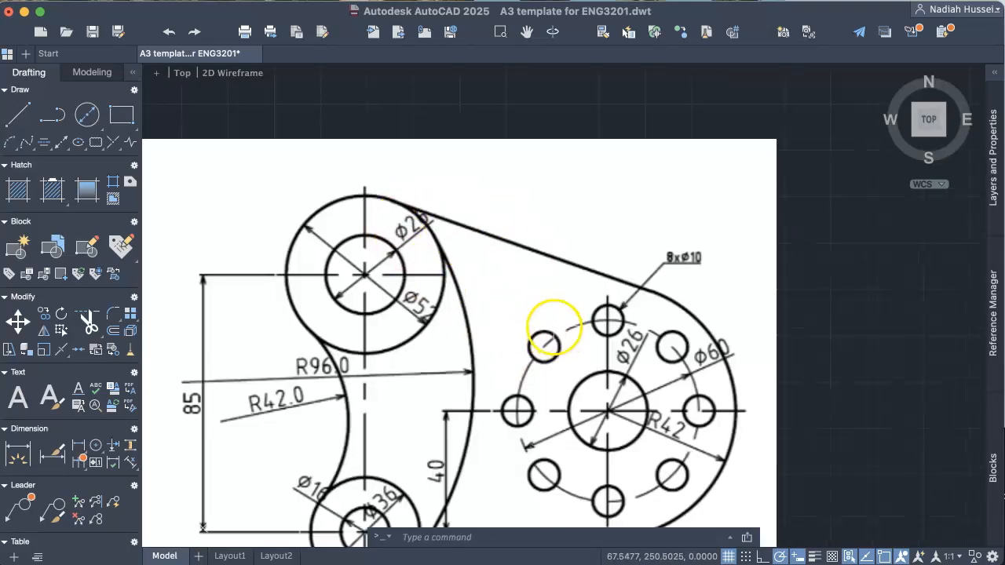
scroll(416, 287, "down", 2)
middle_click_drag(459, 310, 715, 307)
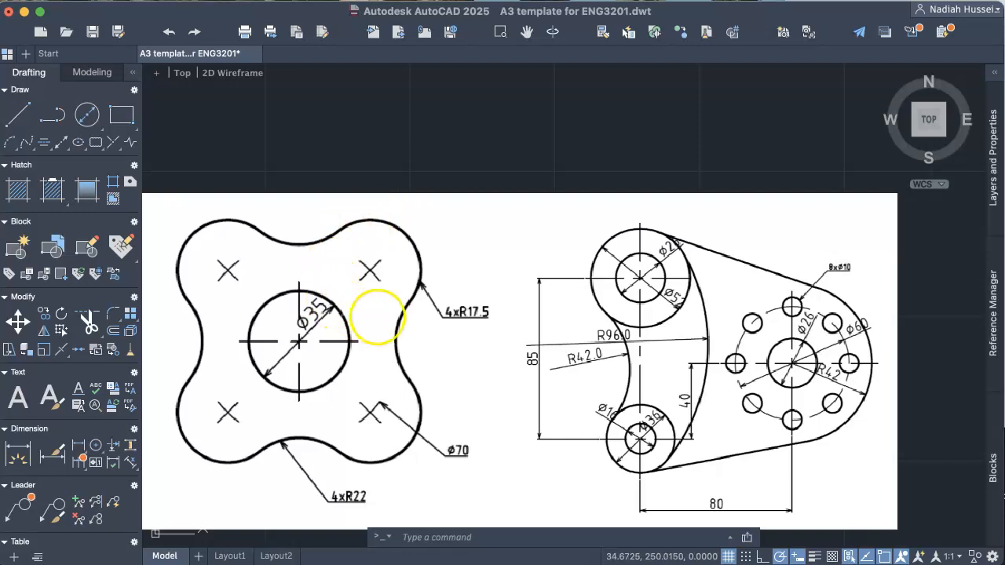
middle_click_drag(564, 276, 144, 161)
middle_click_drag(352, 150, 142, 155)
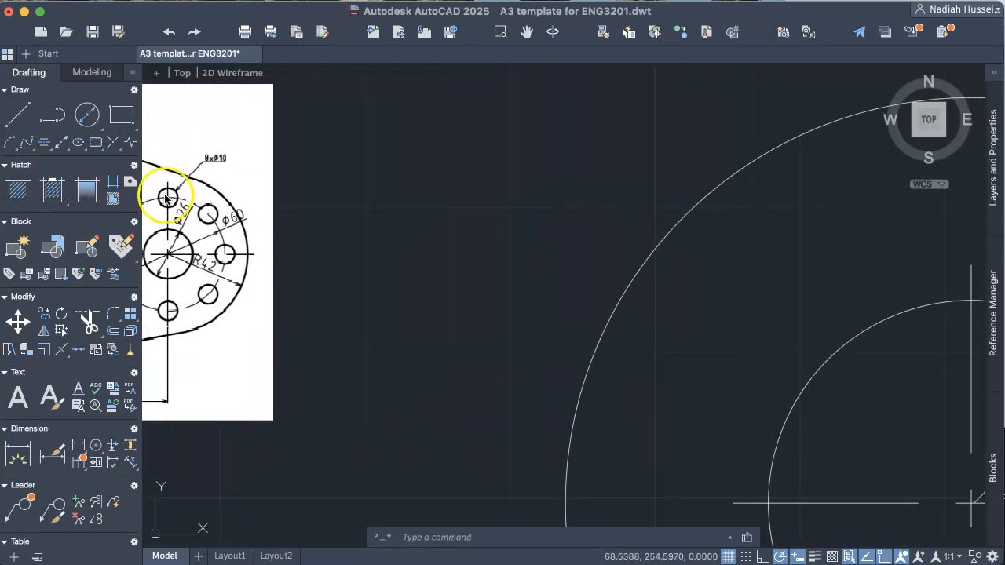
scroll(406, 204, "down", 5)
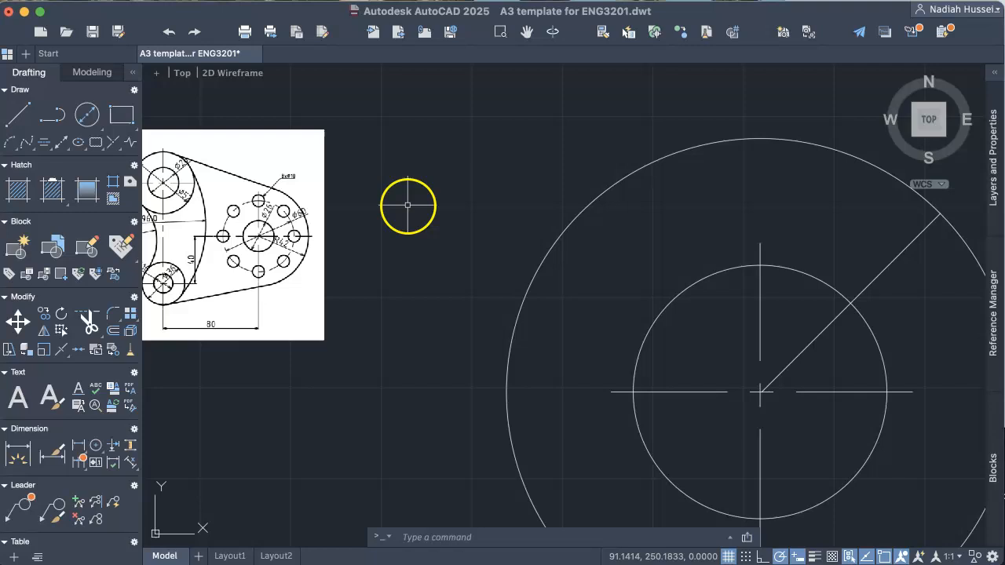
Draw a circle of radius 17.5 centered on the outer endpoint of the 45-degree line
left_click(90, 120)
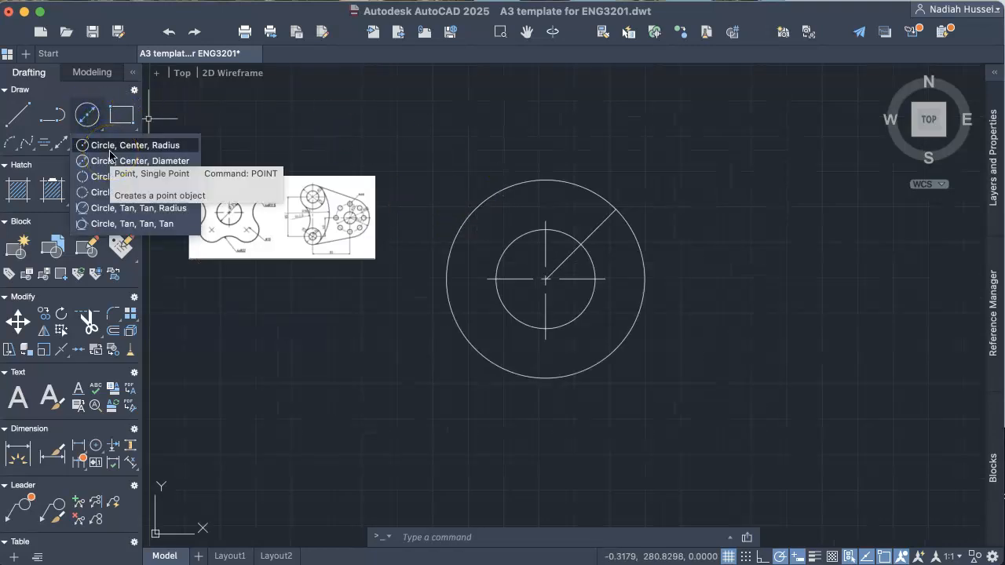
left_click(110, 149)
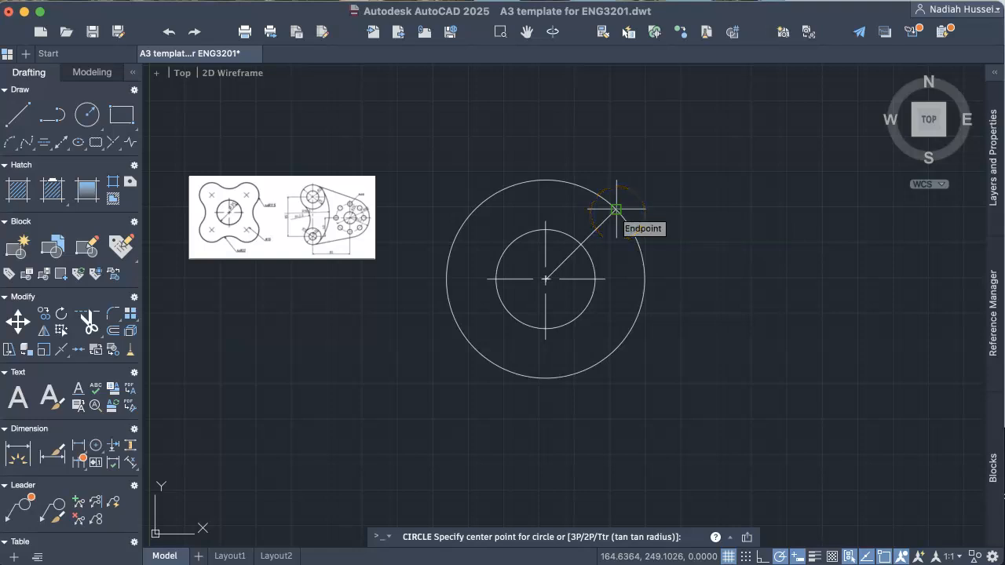
left_click(616, 209)
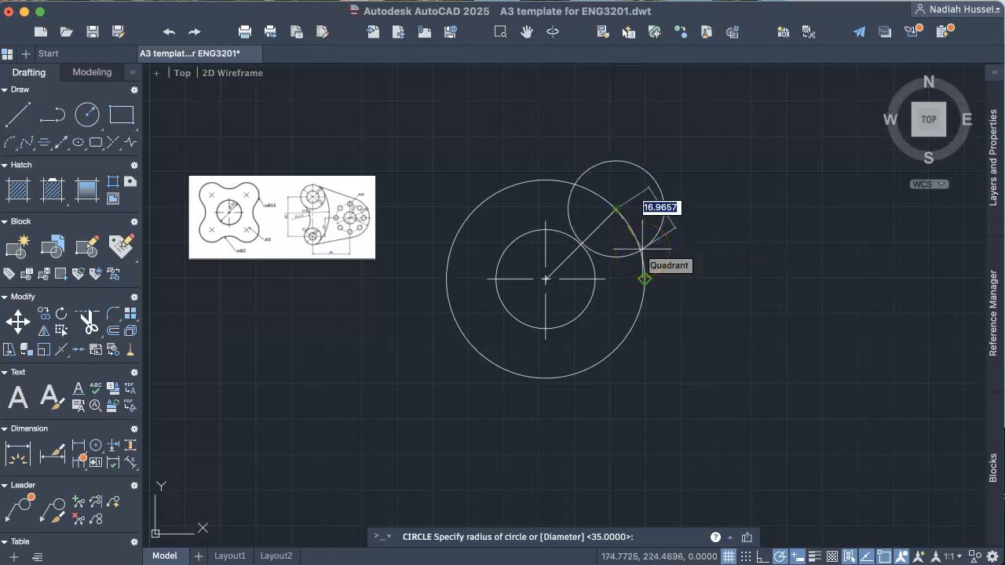
type("17.5")
key("Return")
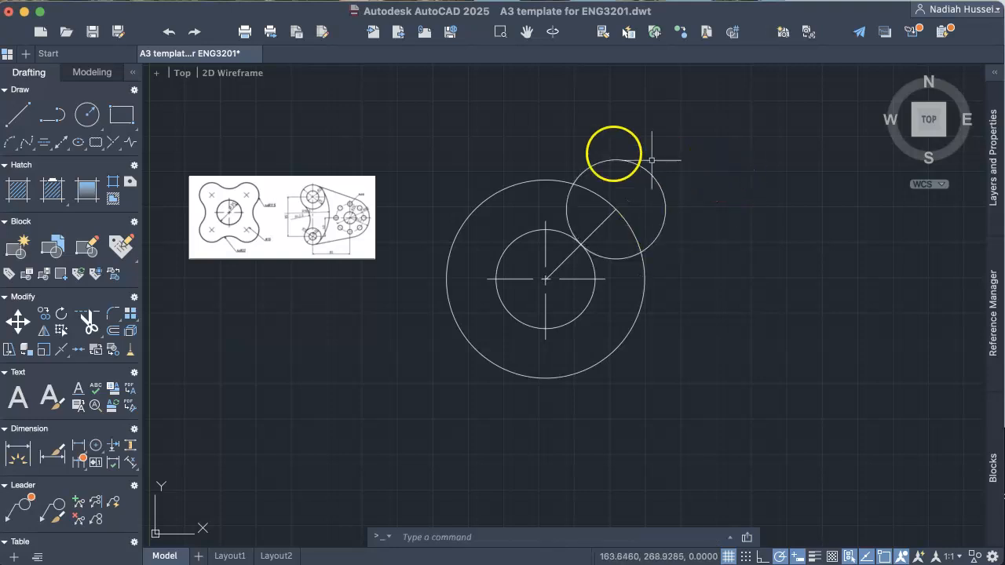
Trim away the large circle's arc inside the new lobe circle and remove the 45-degree construction line
type("trim")
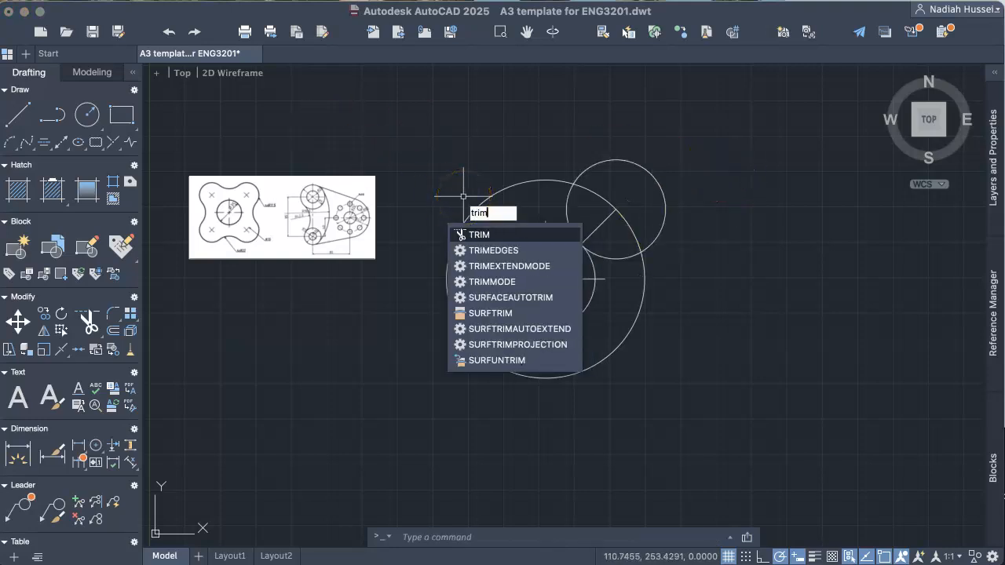
key("Return")
left_click_drag(582, 199, 628, 197)
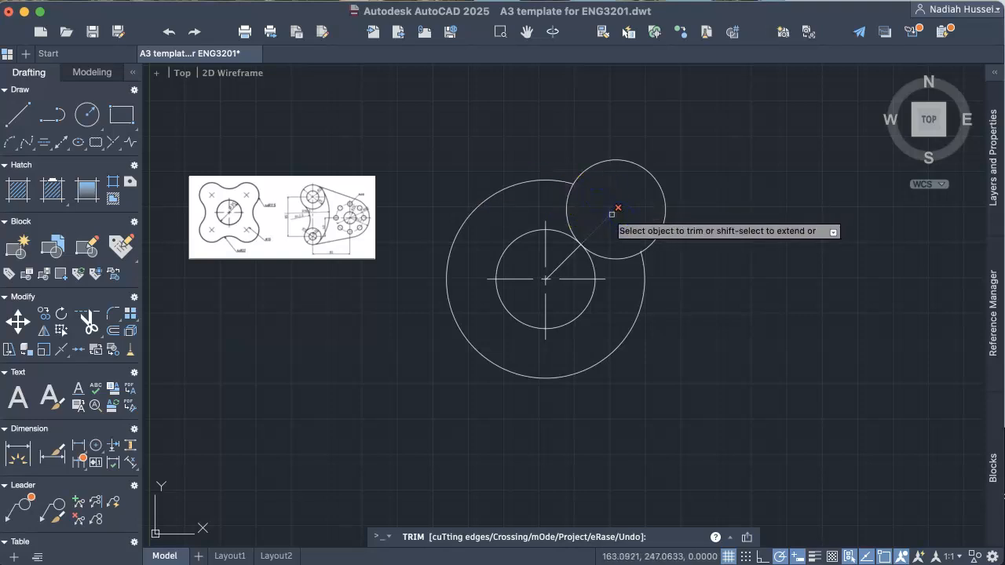
left_click(594, 230)
left_click(576, 250)
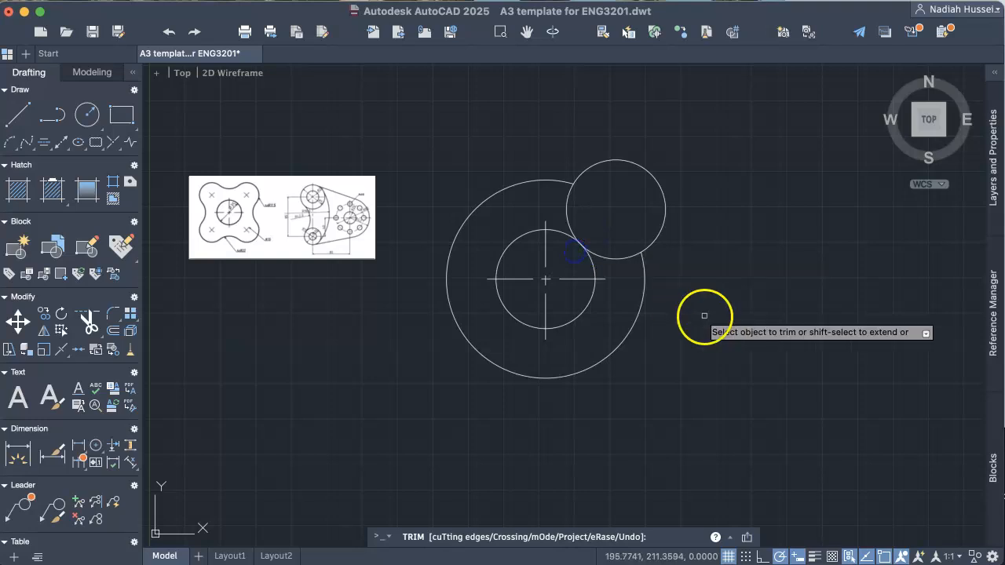
key("Return")
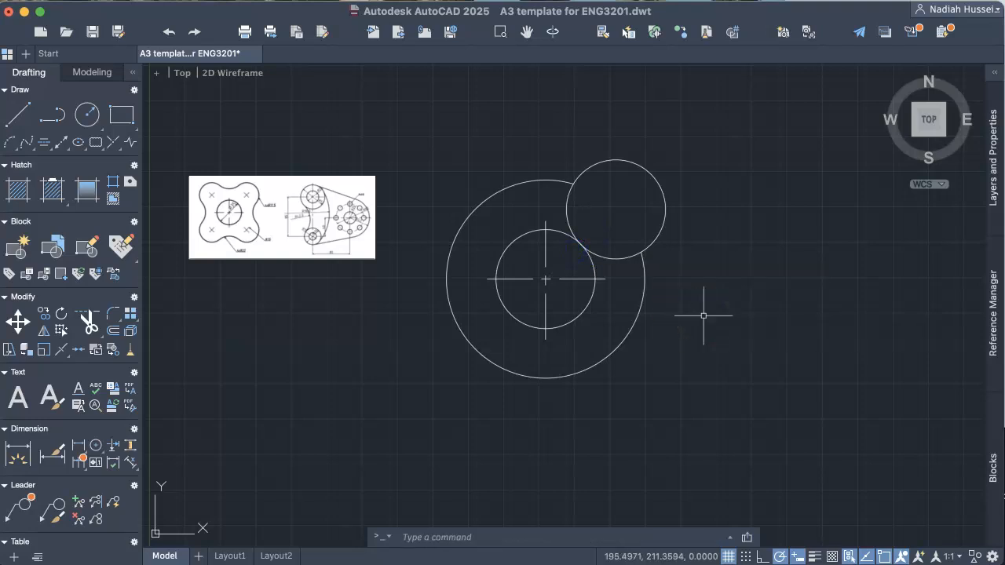
Create a polar array of the lobe circle about the plate's center with 4 items over 360 degrees
left_click(639, 164)
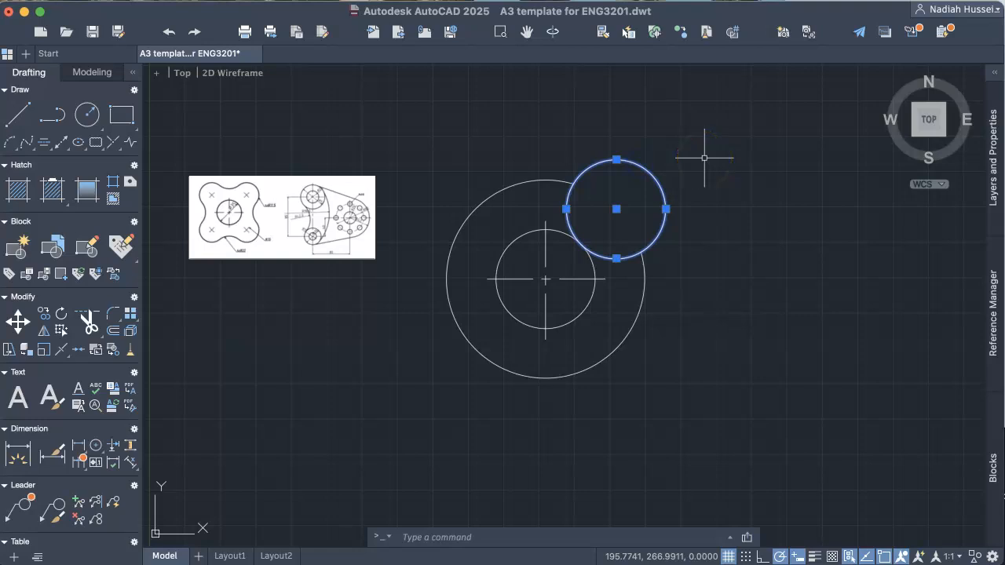
type("array")
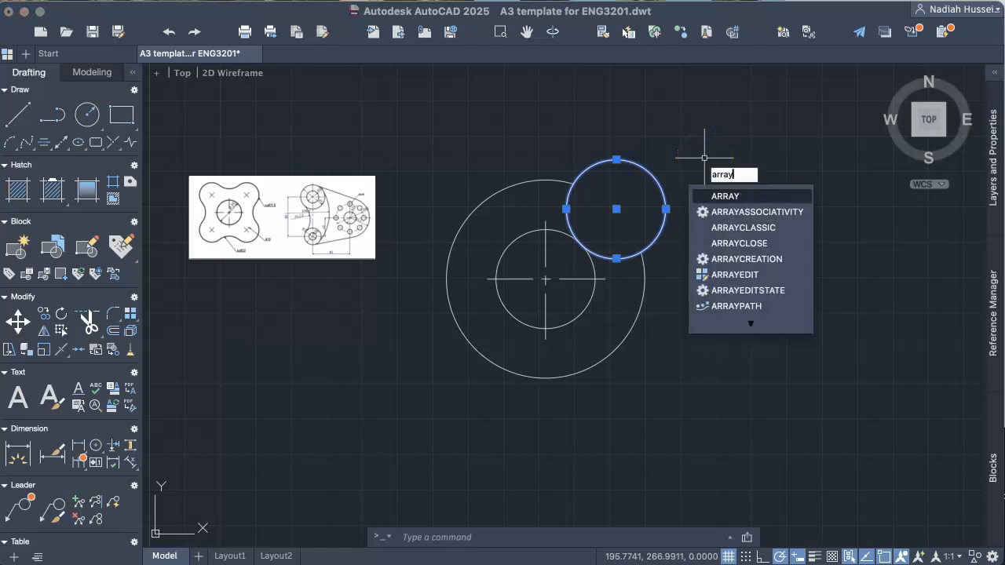
key("Return")
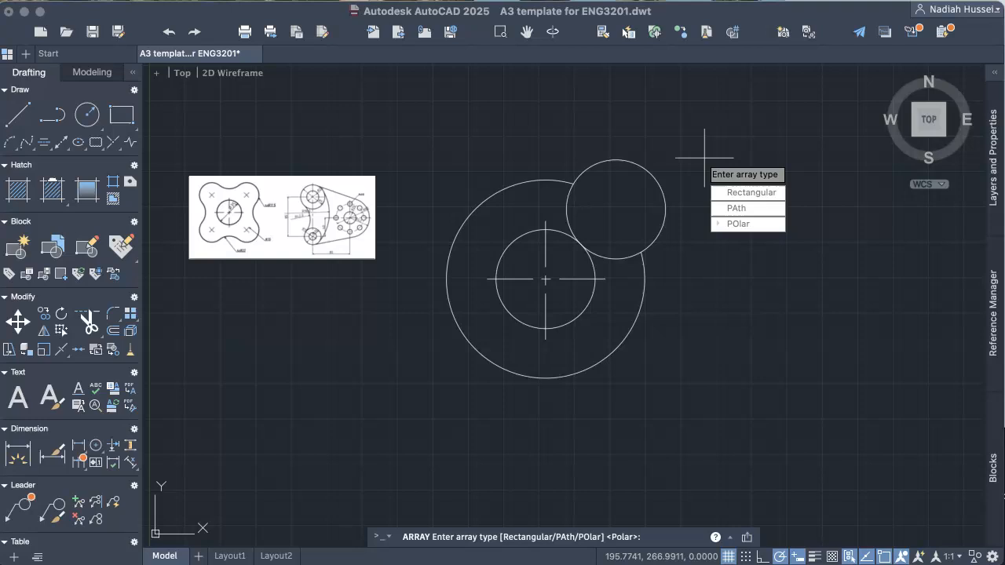
left_click(750, 225)
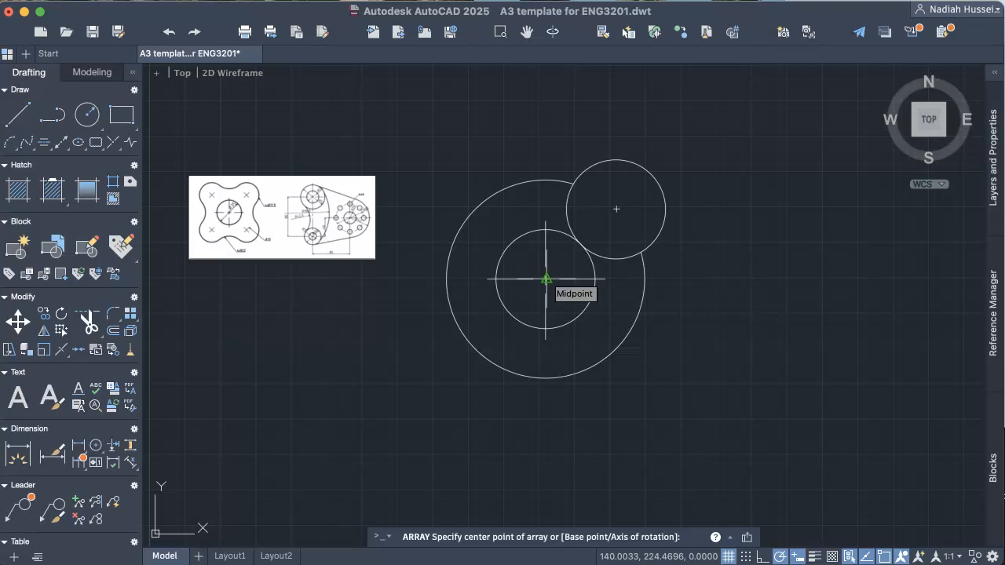
left_click(546, 279)
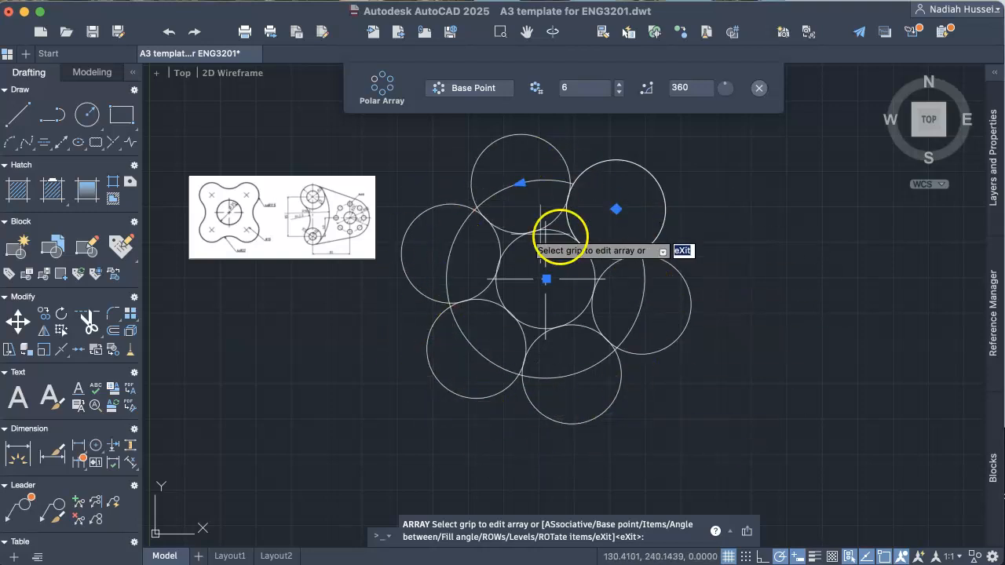
left_click(582, 89)
type("4")
key("Return")
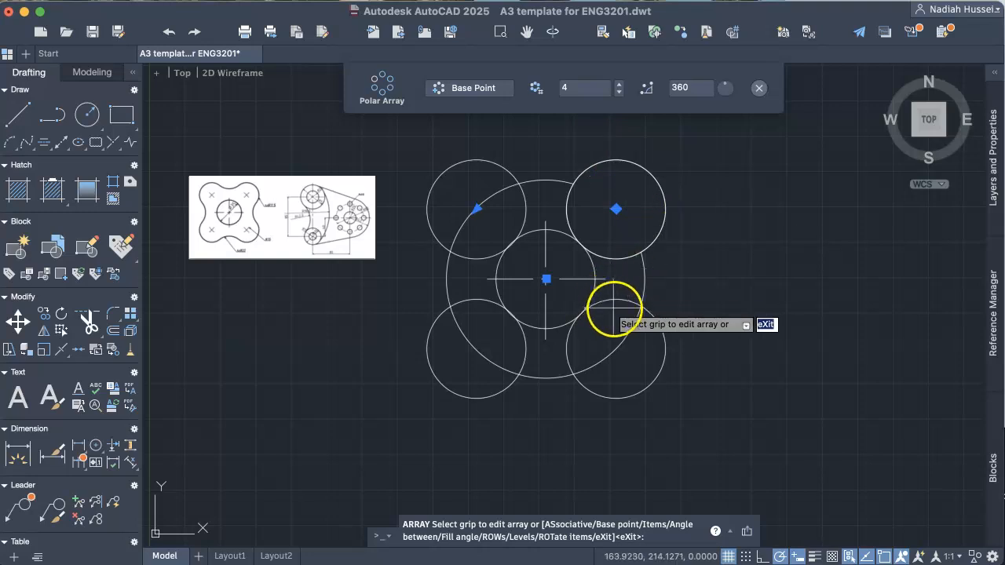
key("Return")
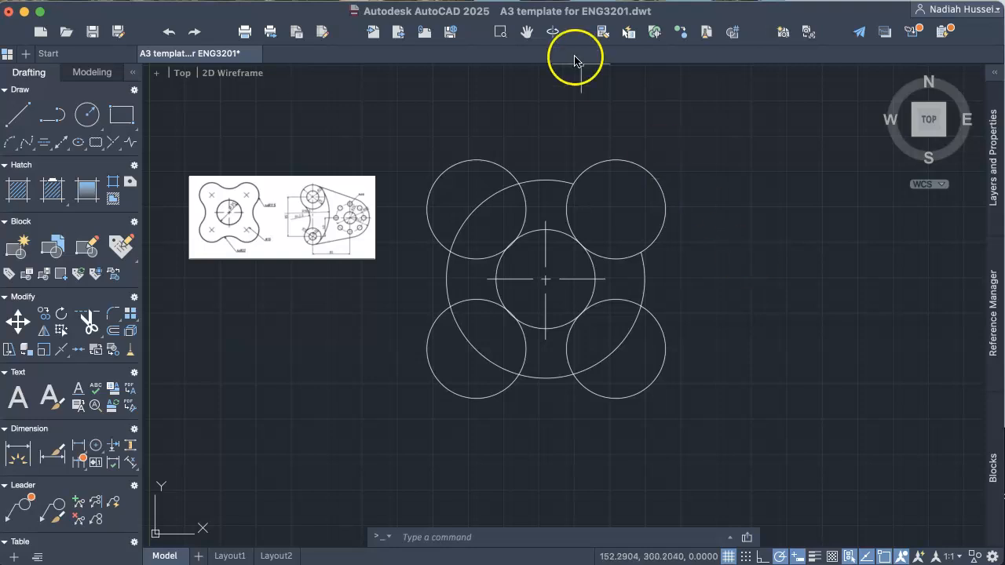
Examine the concave arcs joining the lobes and their radius callout in the reference image
scroll(234, 205, "up", 5)
middle_click_drag(204, 140, 385, 221)
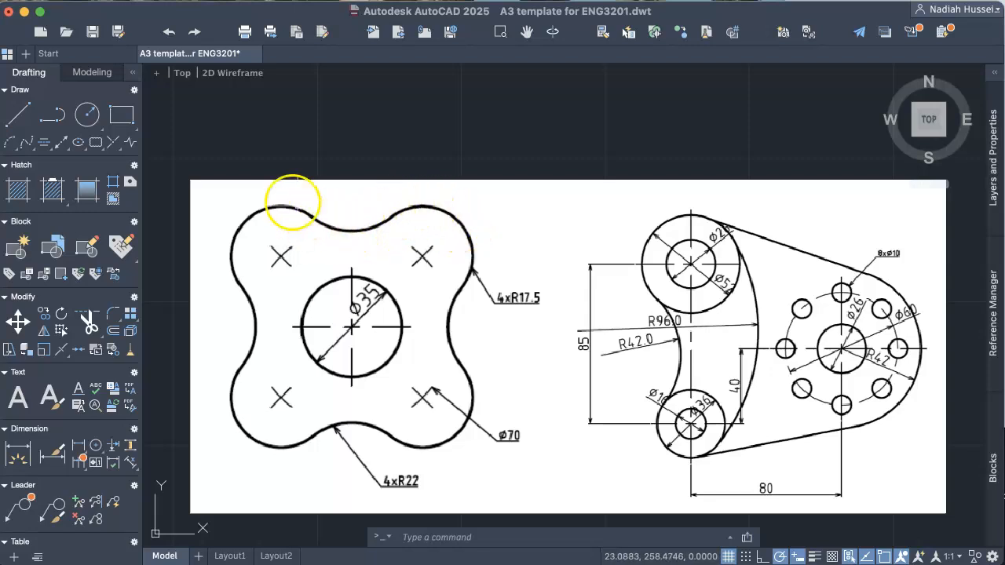
middle_click_drag(446, 266, 146, 147)
scroll(463, 236, "down", 5)
mouse_move(574, 245)
middle_mouse_down()
mouse_move(412, 259)
mouse_move(294, 292)
middle_mouse_up()
left_click(97, 126)
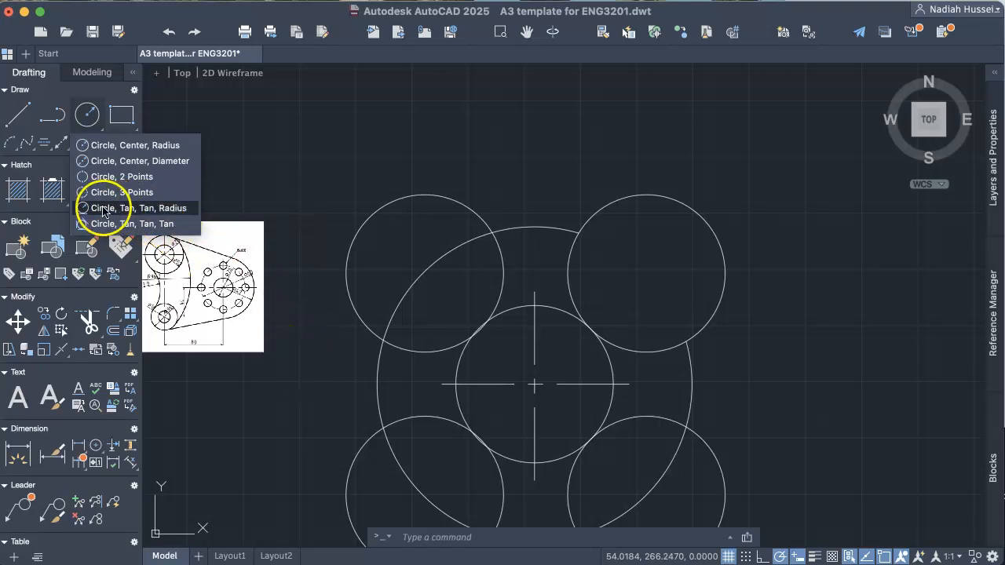
left_click(148, 211)
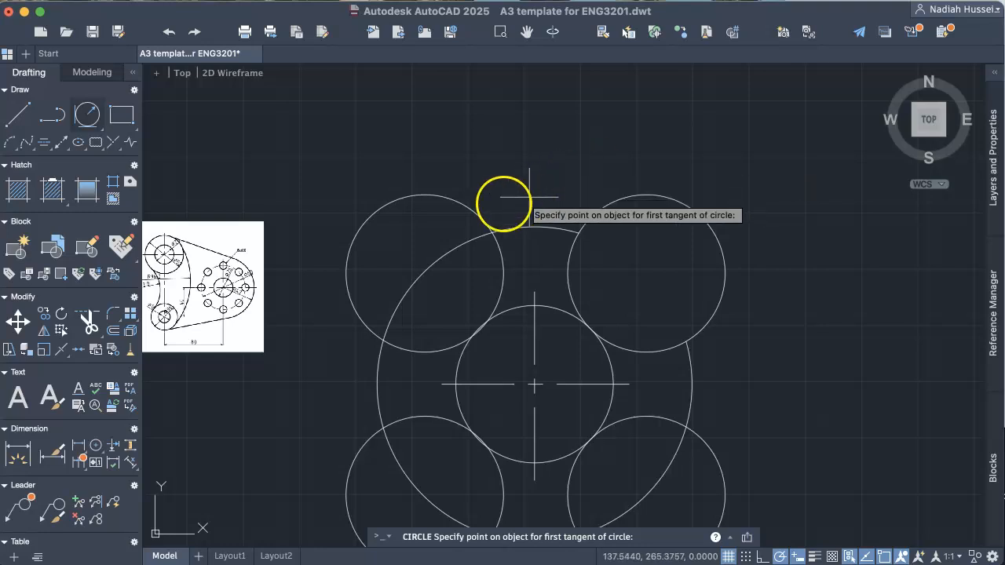
middle_click_drag(369, 231, 714, 227)
scroll(432, 259, "up", 4)
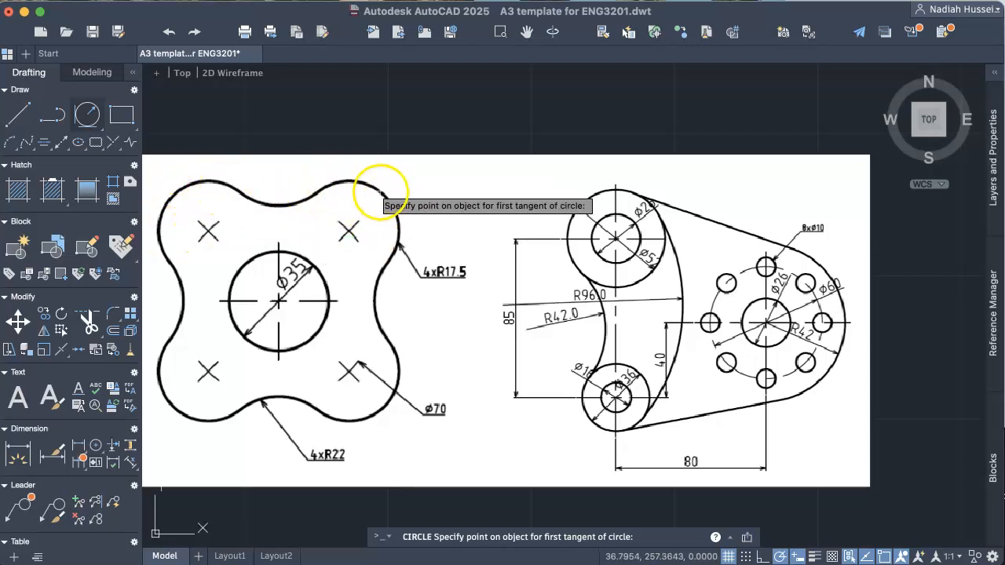
scroll(386, 195, "right", 10)
scroll(609, 202, "right", 15)
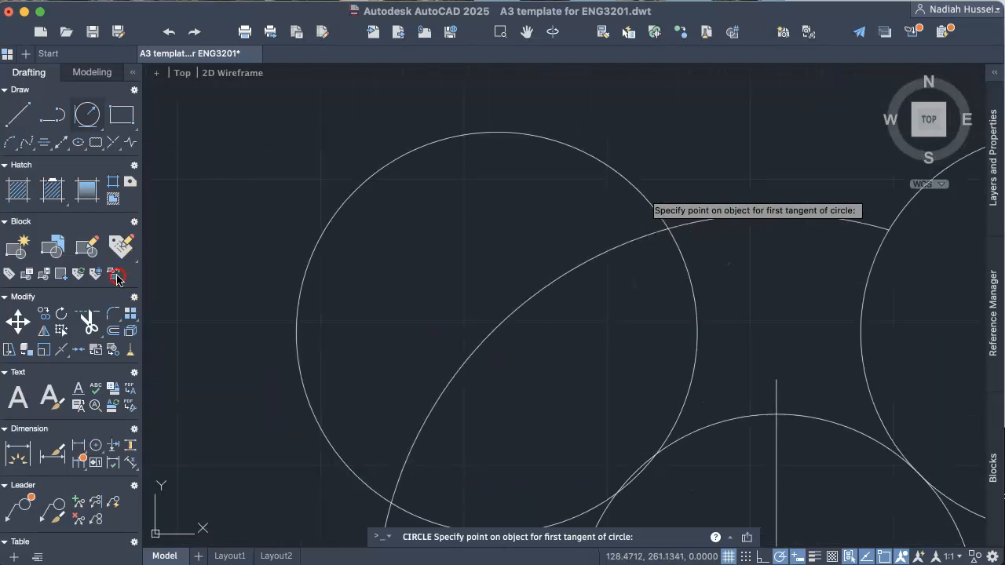
scroll(738, 186, "down", 2)
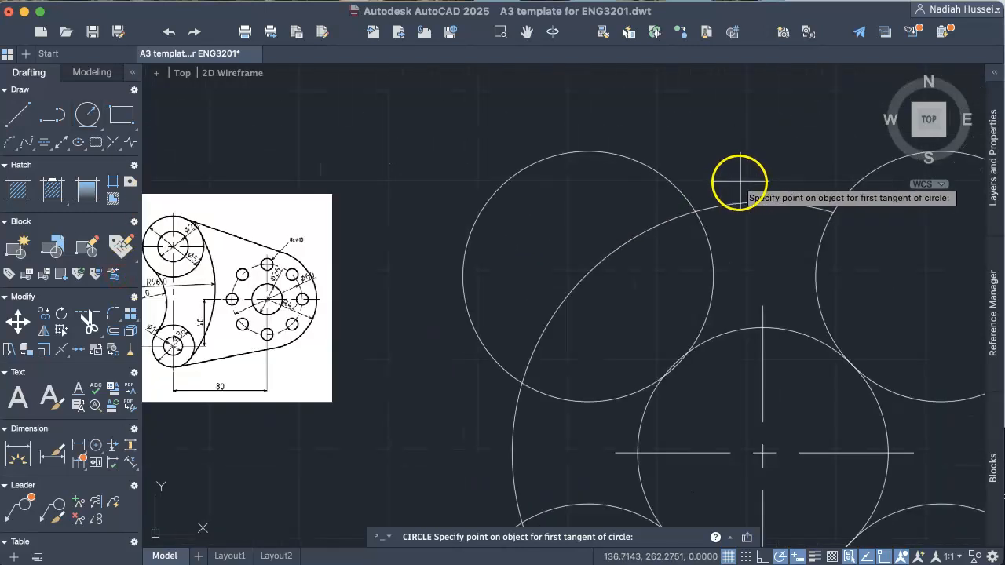
Draw a Tan, Tan, Radius circle of radius 22 tangent to the two upper lobe circles, sitting above the gap between them
left_click(96, 123)
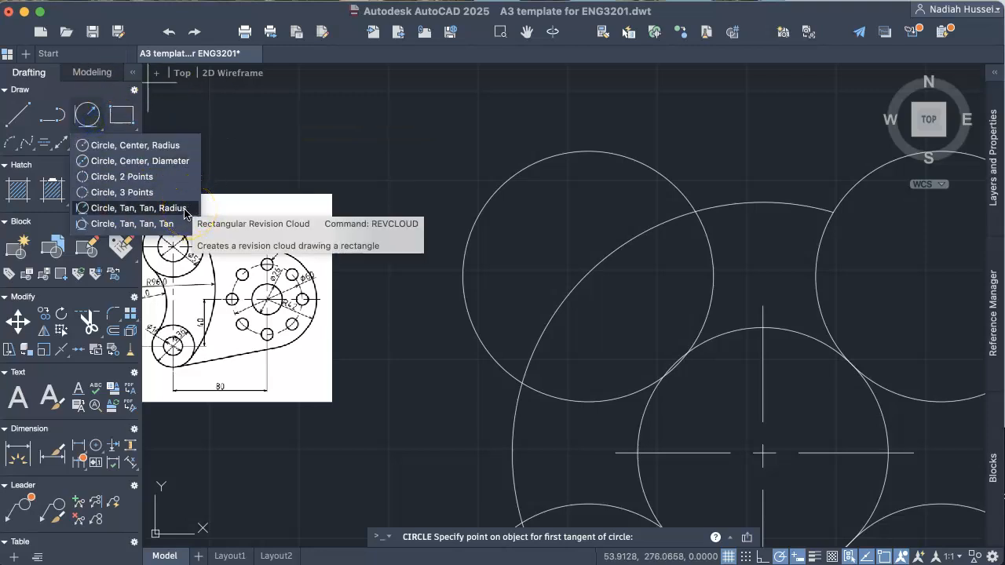
left_click(184, 210)
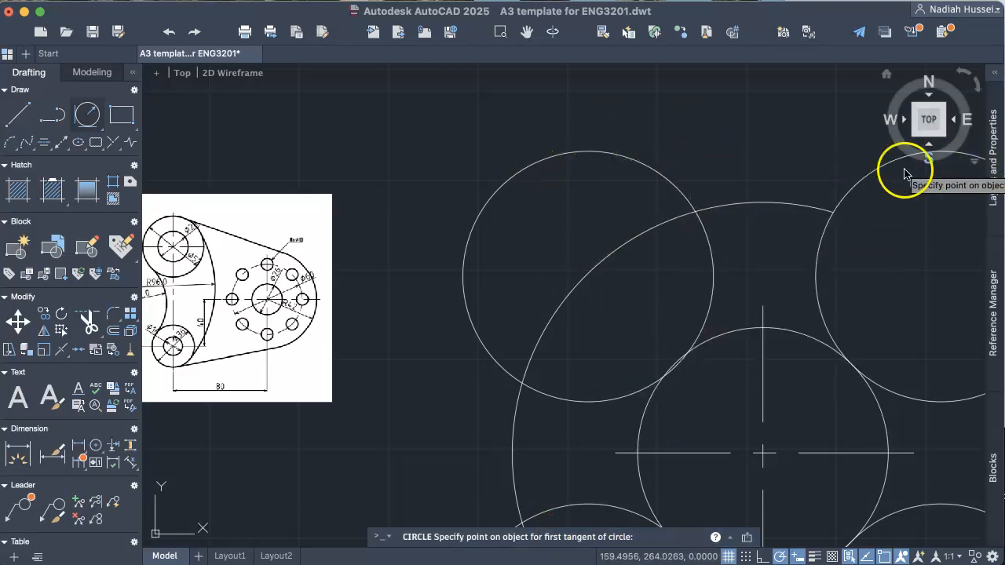
left_click(662, 178)
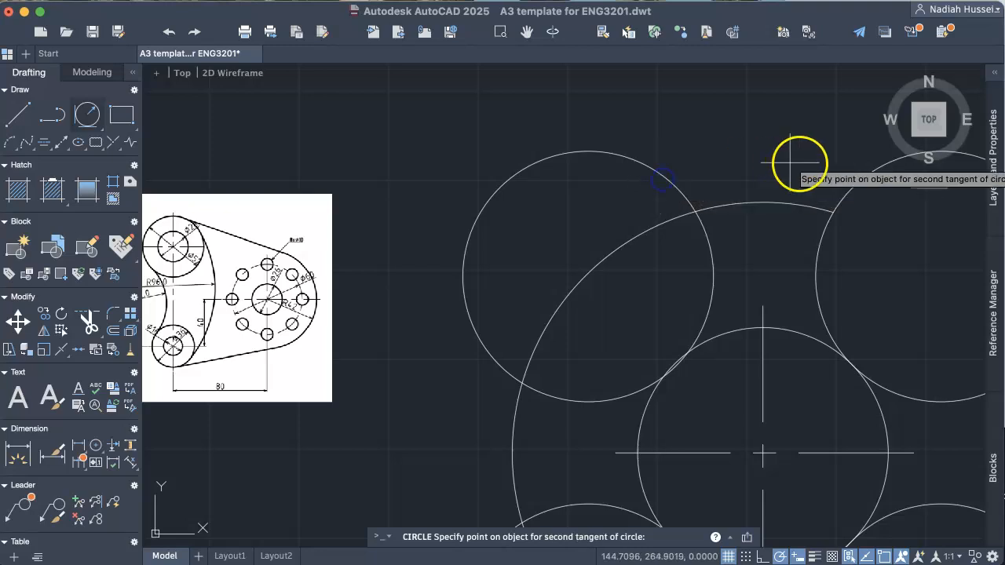
left_click(863, 179)
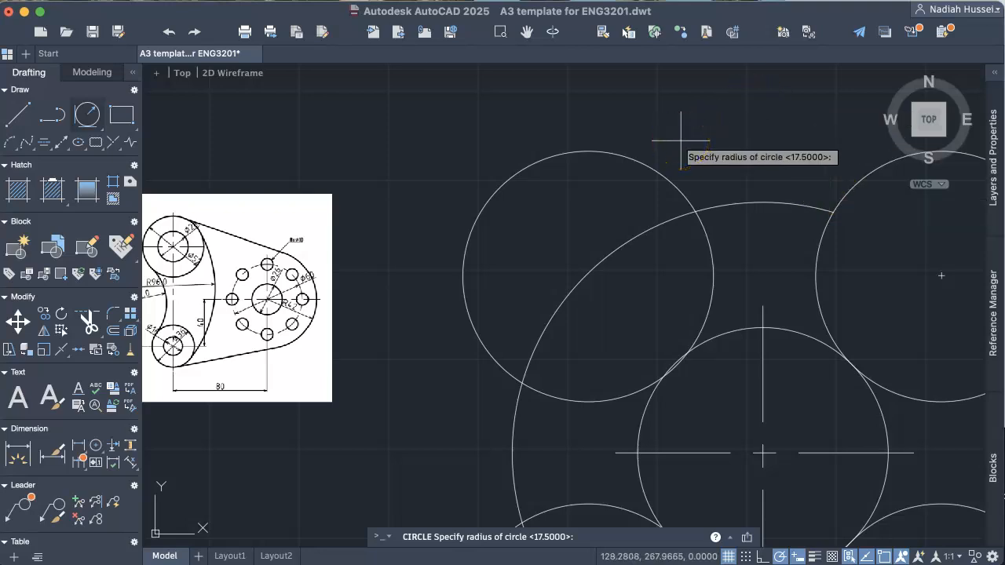
key("Return")
scroll(730, 197, "down", 5)
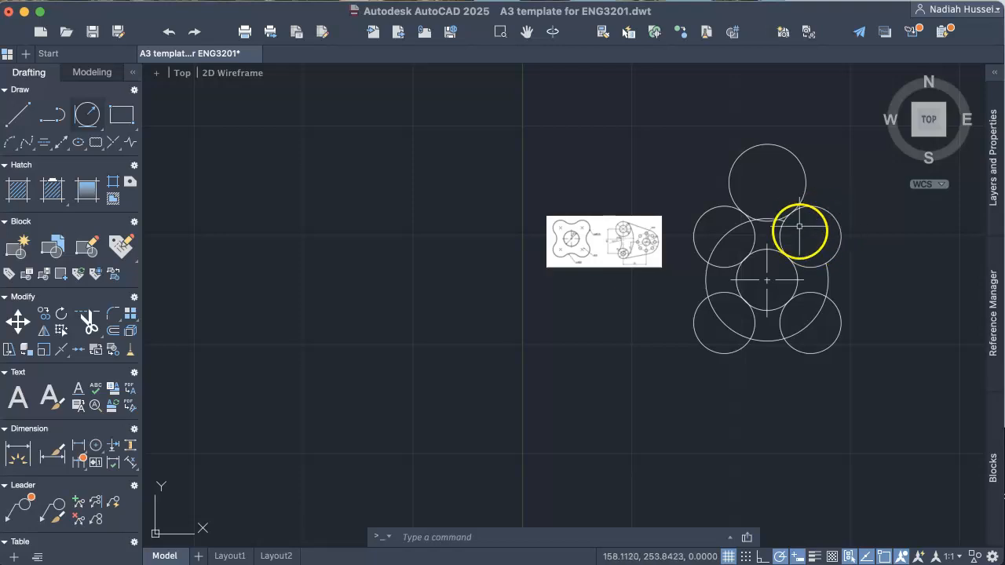
scroll(822, 215, "up", 5)
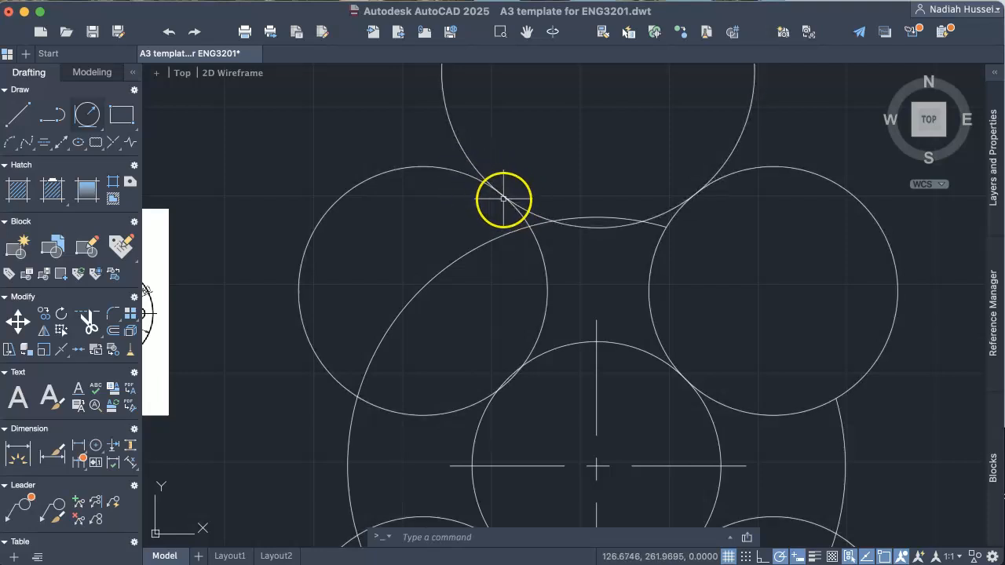
mouse_move(503, 199)
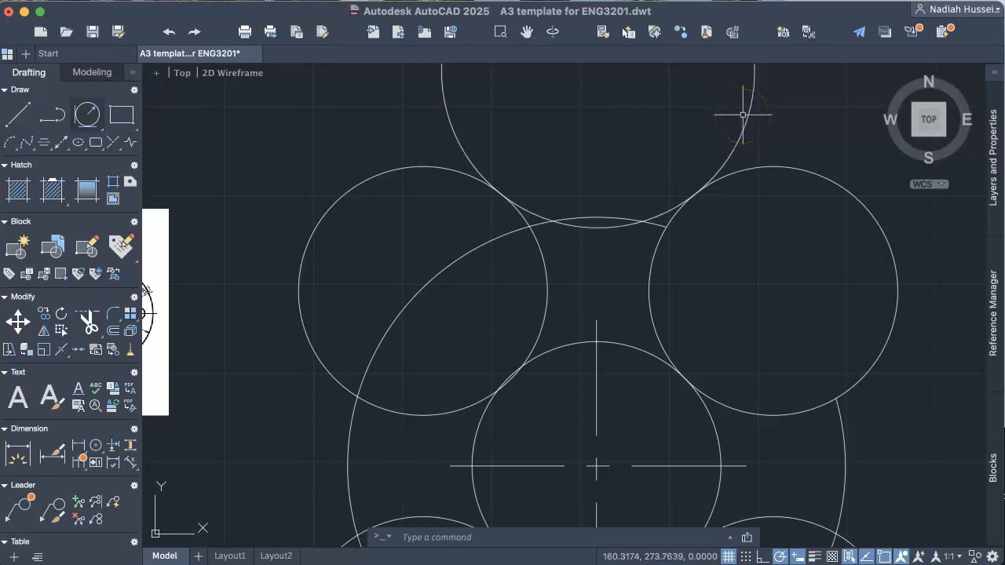
Create a polar array of the radius 22 circle about the plate's center with 4 items over 360 degrees
scroll(739, 134, "down", 2)
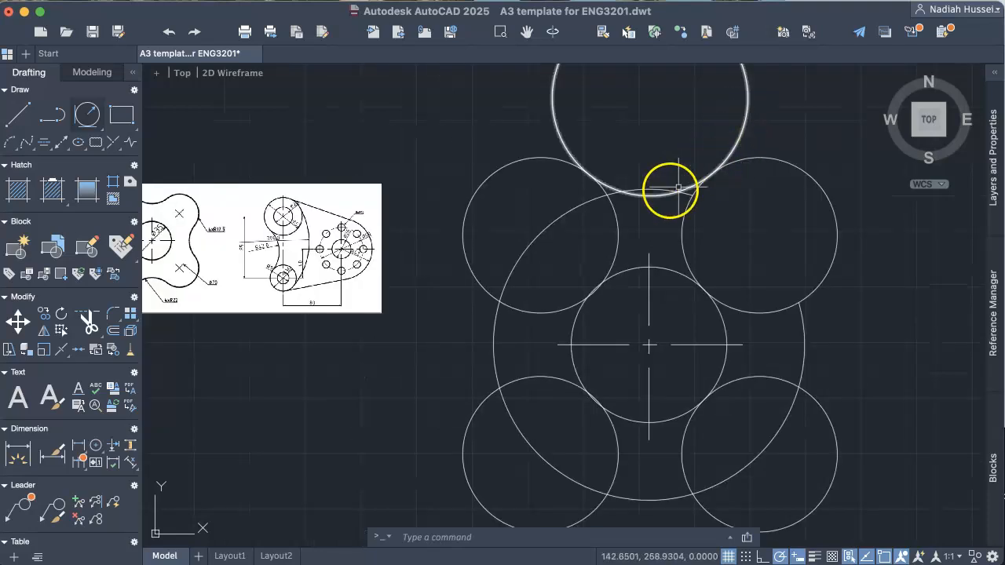
scroll(728, 283, "down", 2)
middle_click_drag(695, 265, 595, 181)
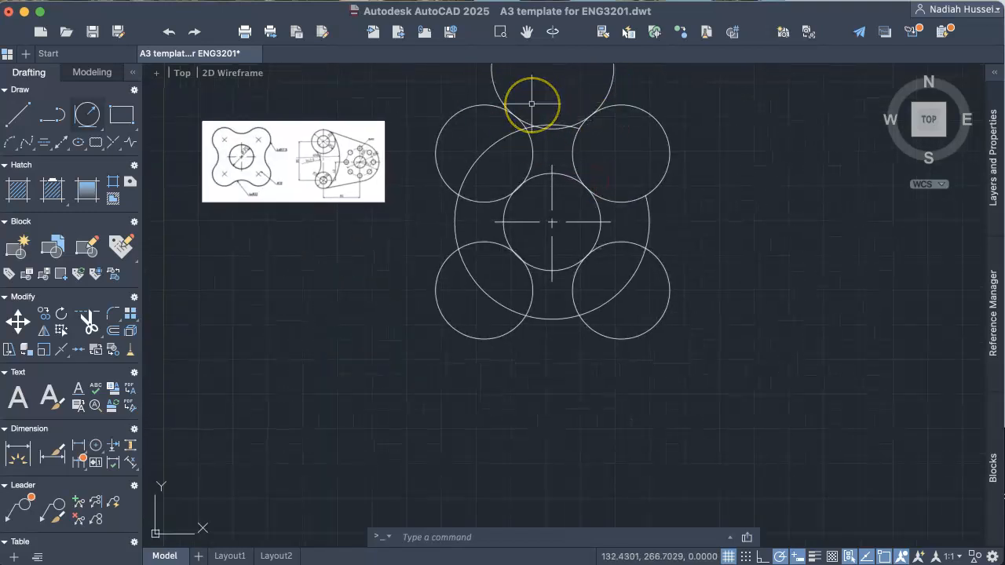
left_click(609, 82)
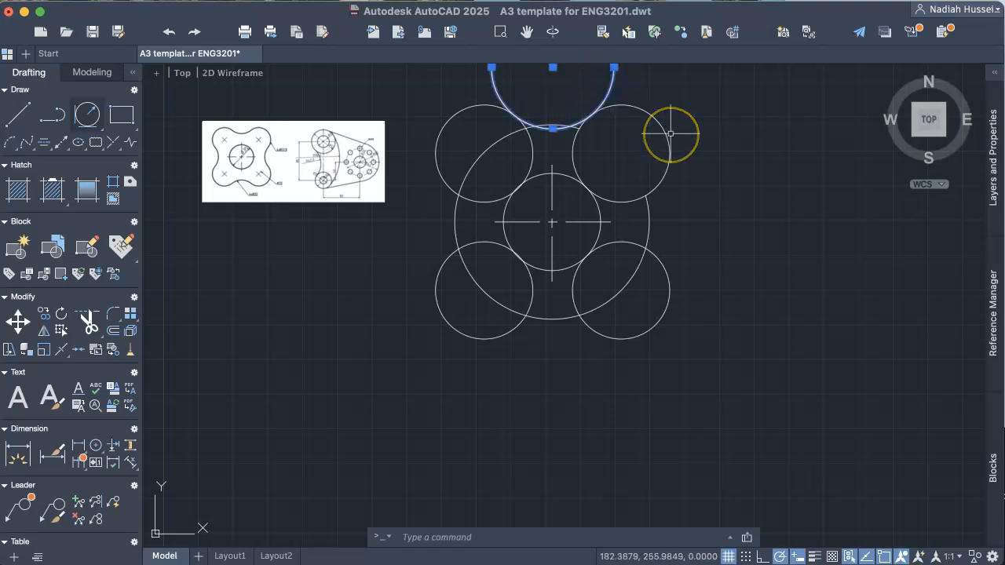
type("array")
key("Return")
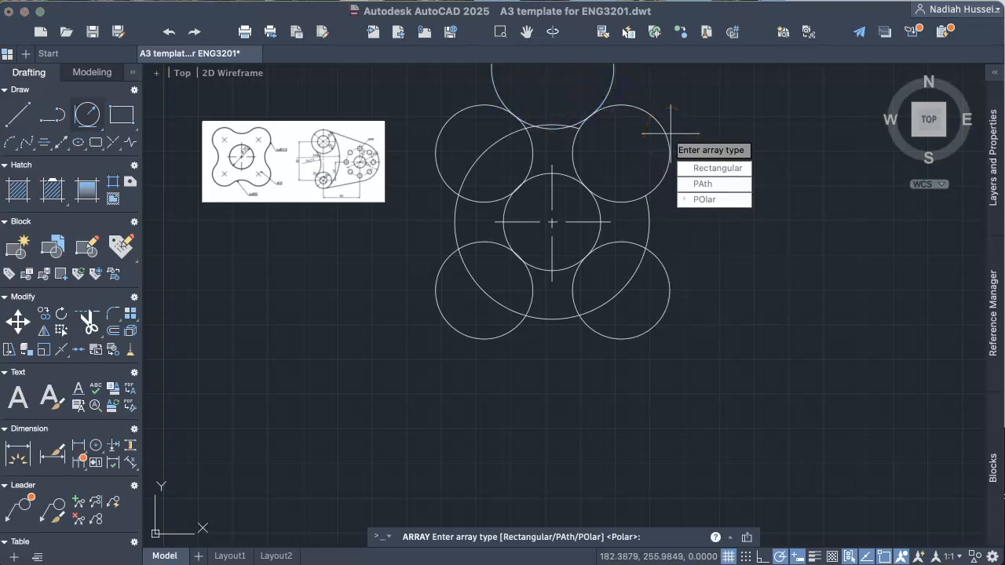
left_click(698, 200)
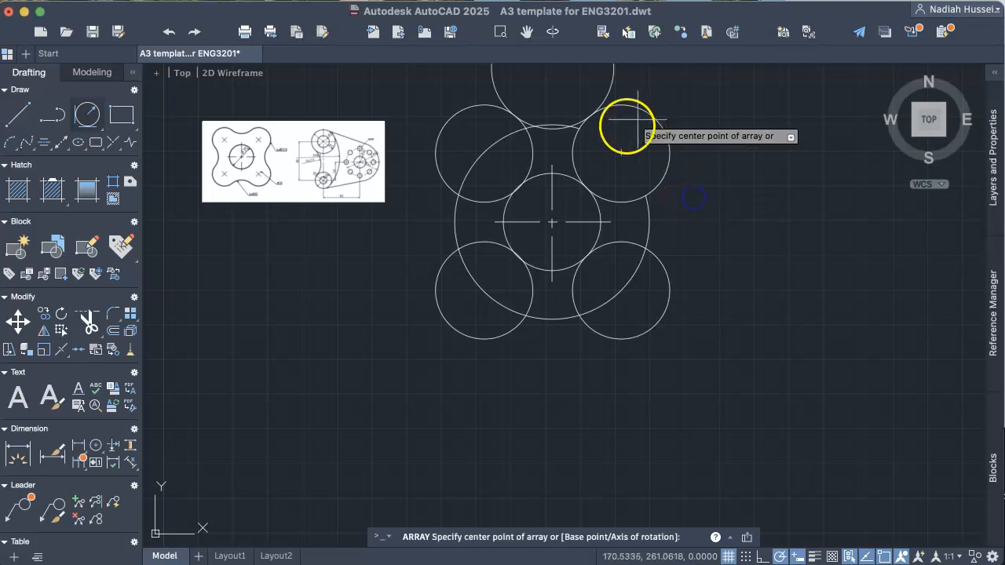
left_click(552, 223)
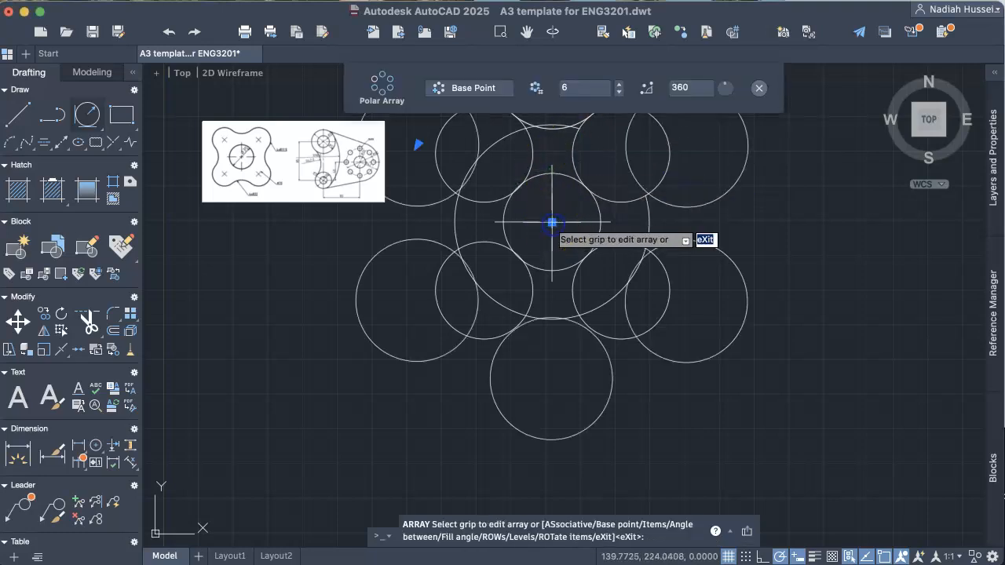
left_click(573, 92)
type("4")
key("Return")
scroll(714, 177, "down", 3)
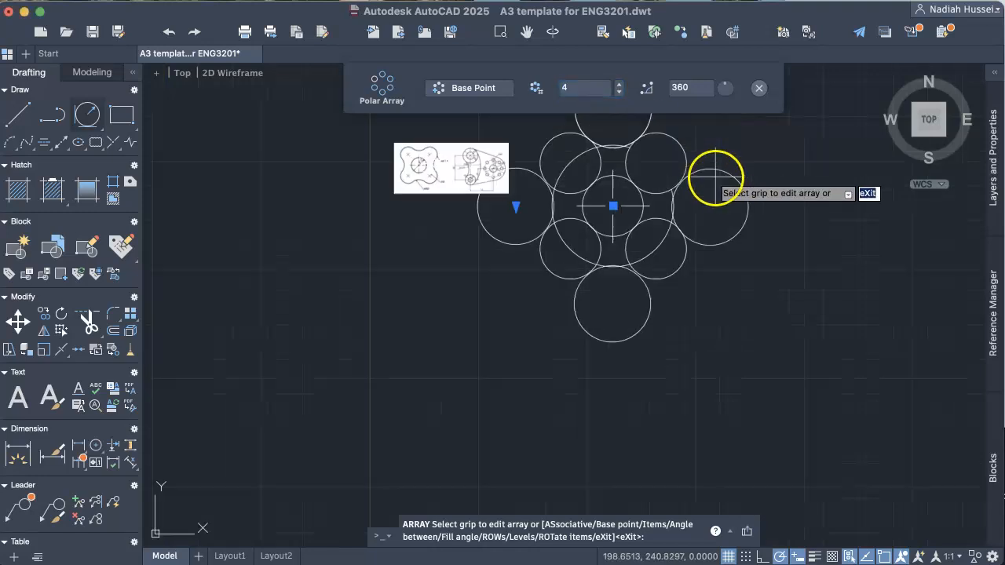
middle_click_drag(746, 184, 680, 278)
scroll(687, 240, "up", 3)
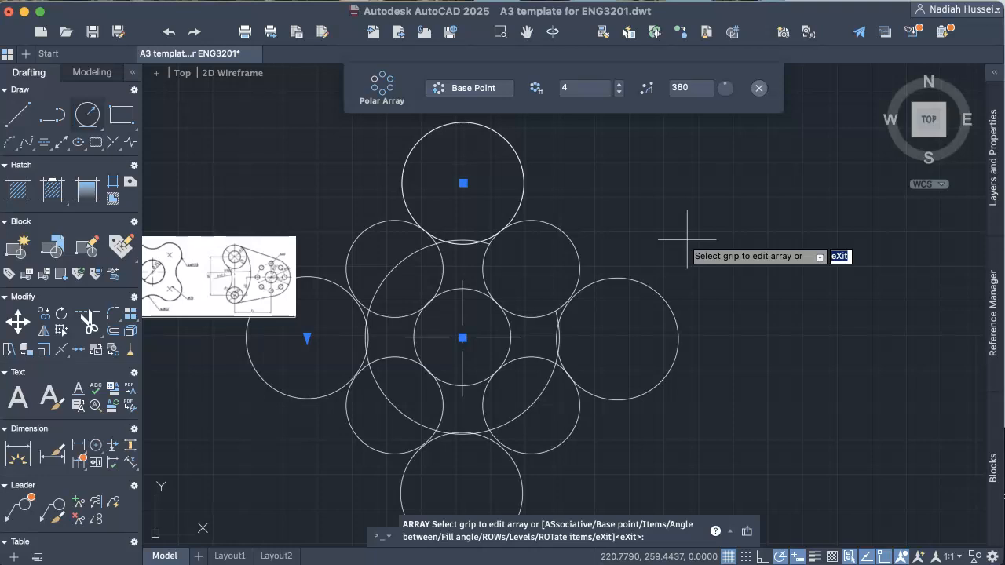
scroll(687, 239, "down", 2)
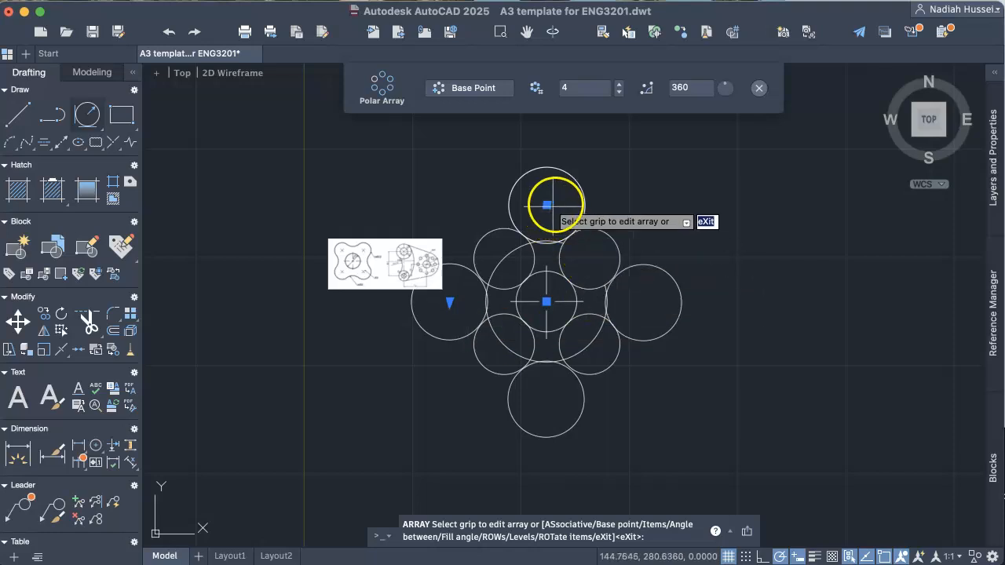
key("Return")
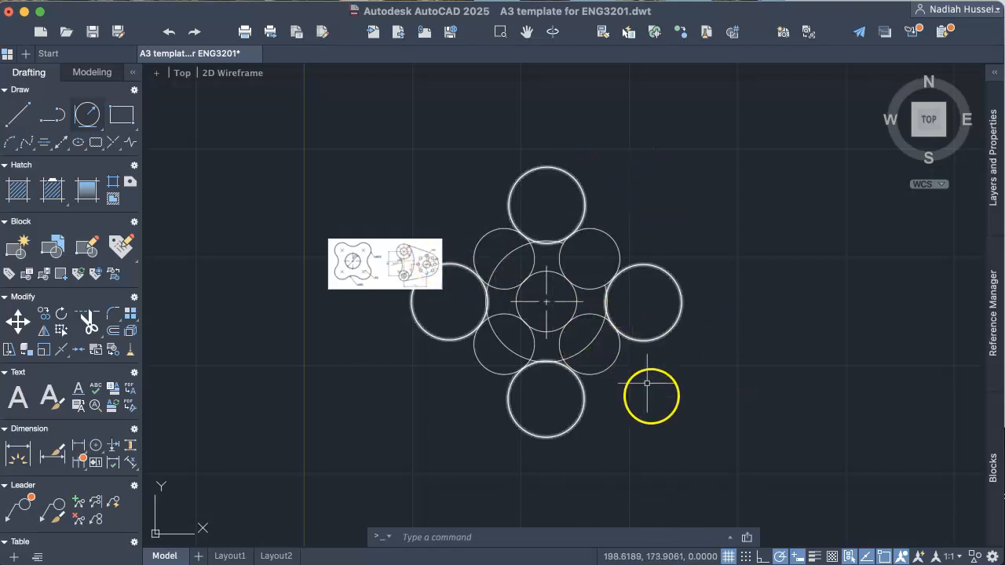
Explode the plate geometry, including the arrays of lobe circles and radius 22 circles, into separate objects
left_click(366, 134)
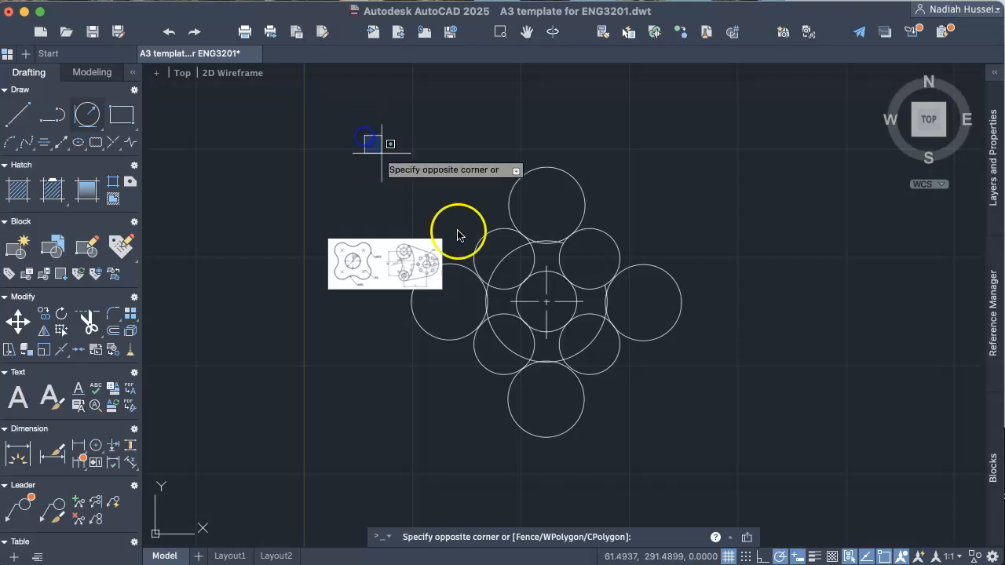
left_click(685, 426)
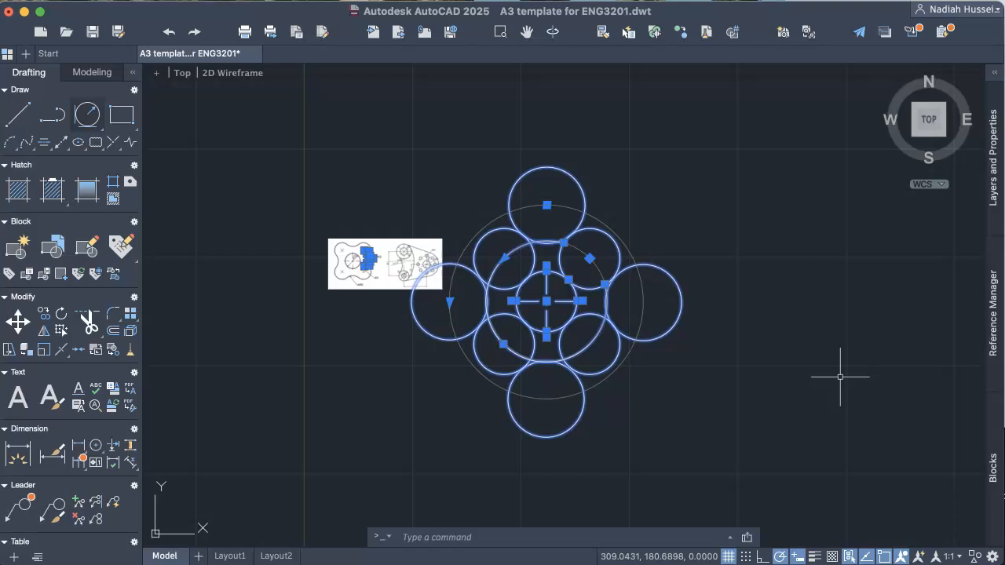
type("explode")
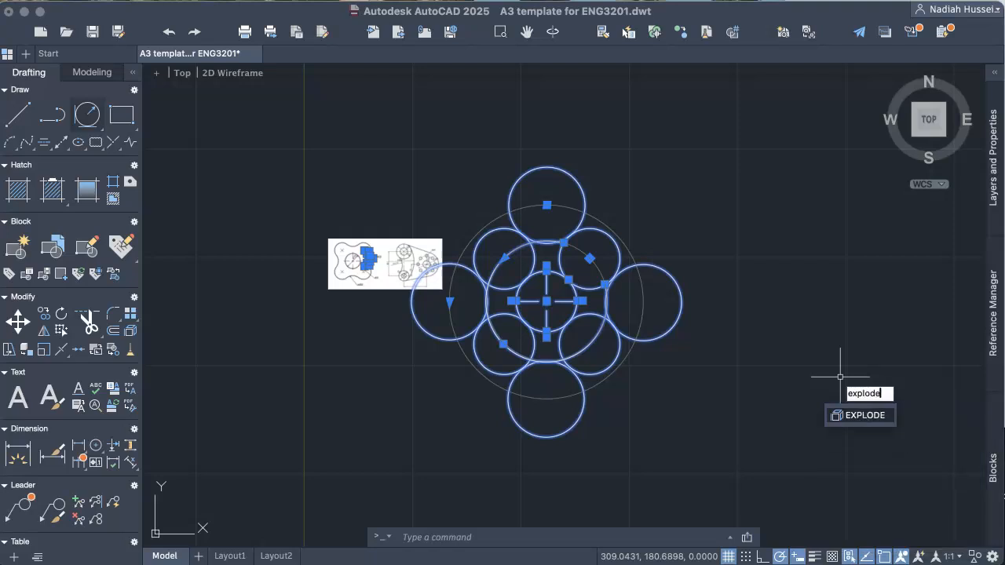
key("Return")
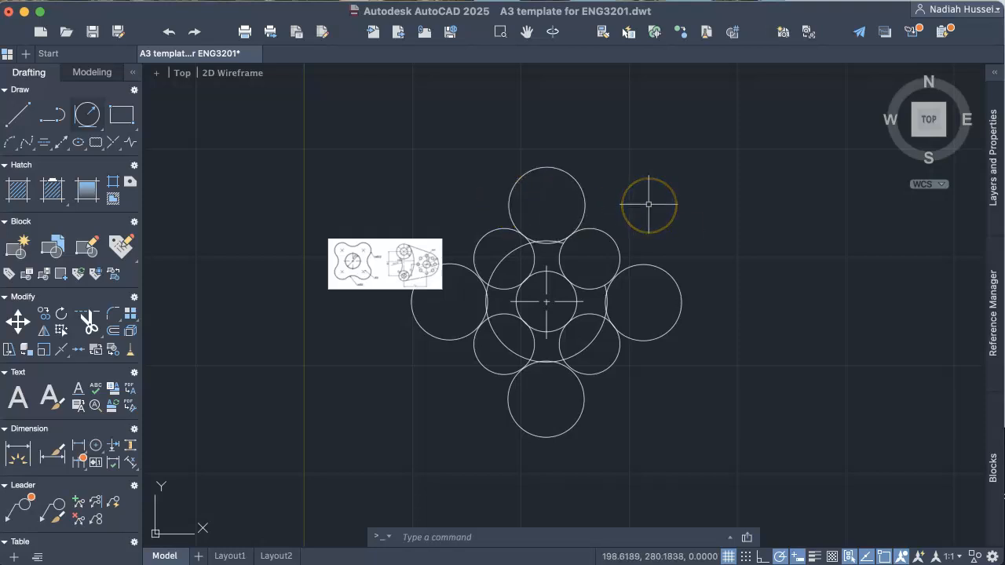
Try to trim the outer arcs of the radius 22 circles and undo back to before their polar array
type("tri")
key("Return")
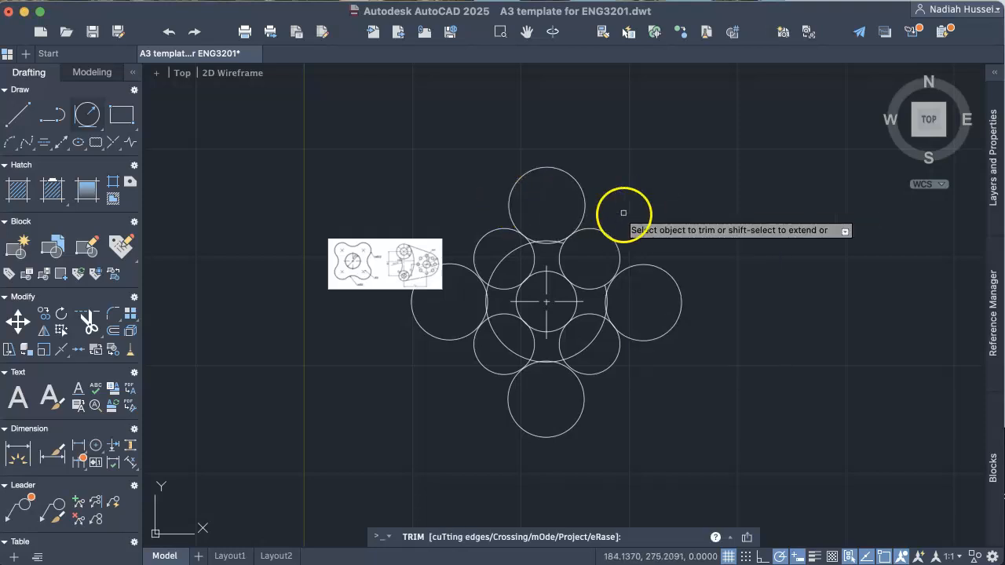
left_click(581, 186)
left_click(680, 290)
left_click(566, 397)
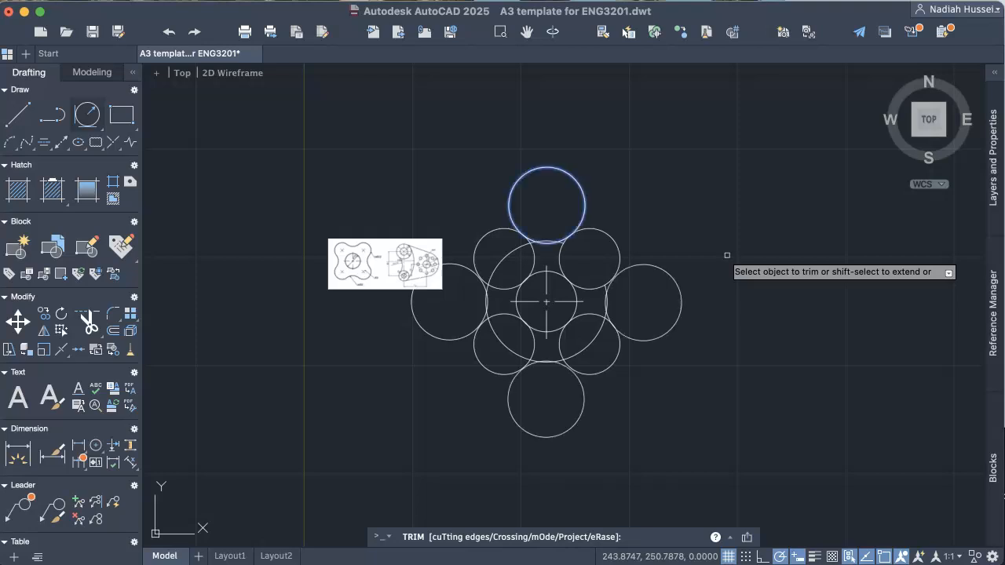
key("Escape")
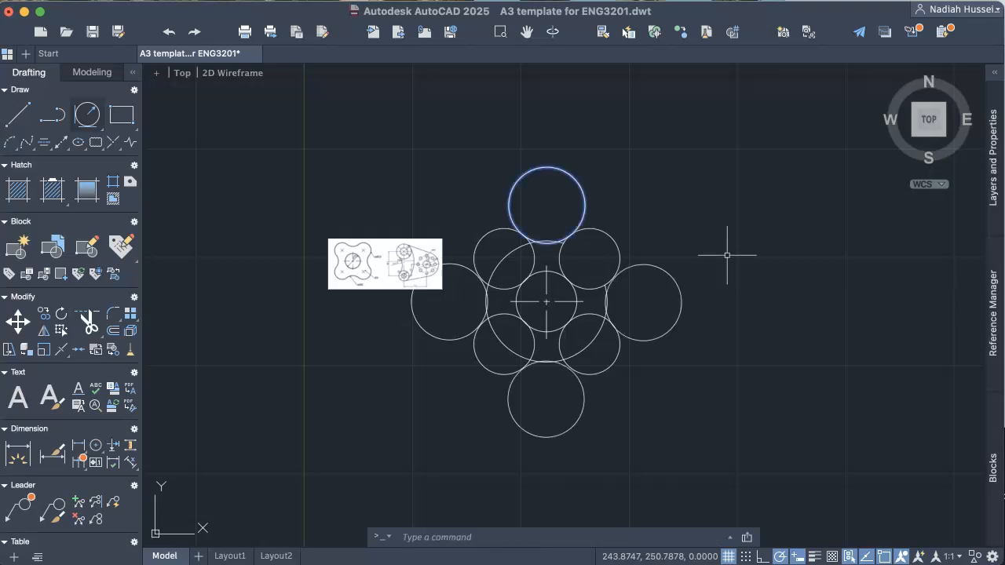
scroll(727, 255, "up", 2)
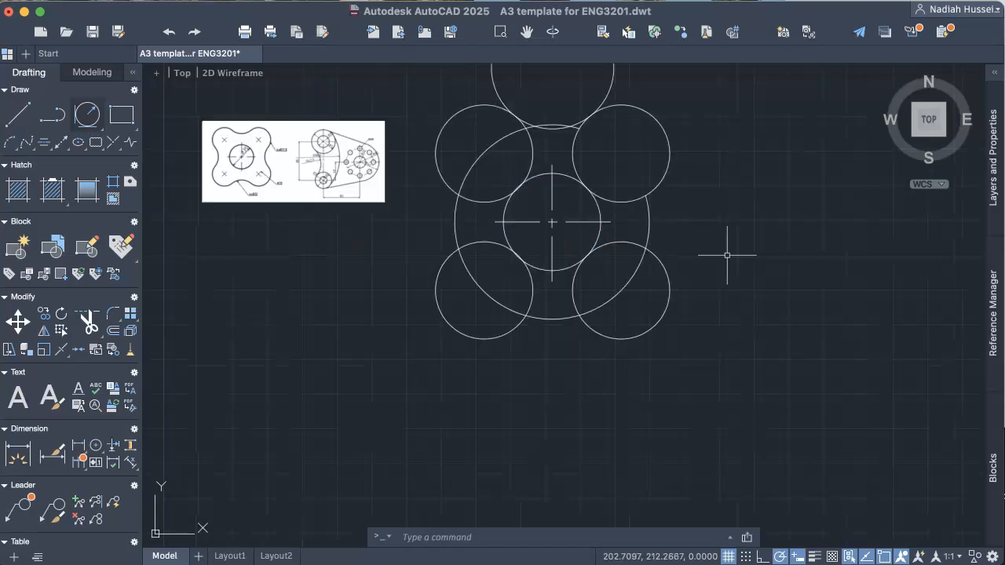
Draw a Tan, Tan, Radius circle of radius 22 tangent to the two right-hand lobe circles, outside the gap between them
middle_click_drag(727, 255, 634, 361)
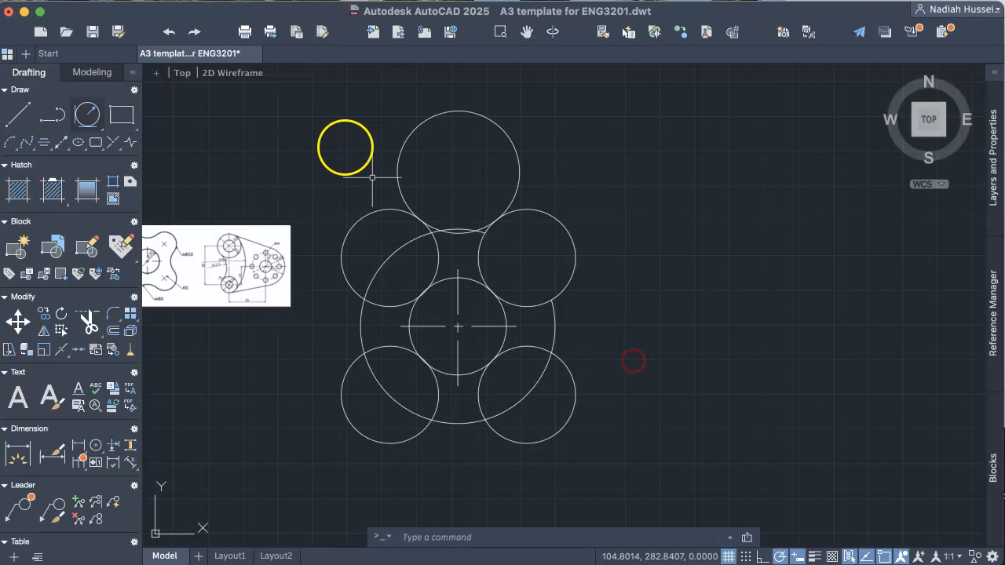
left_click(89, 129)
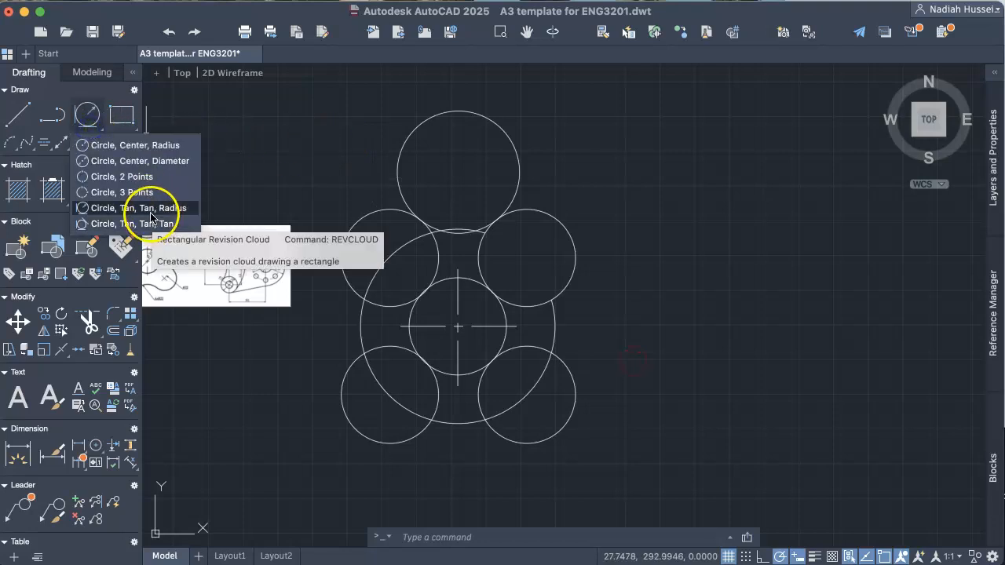
left_click(151, 210)
left_click(556, 289)
left_click(553, 351)
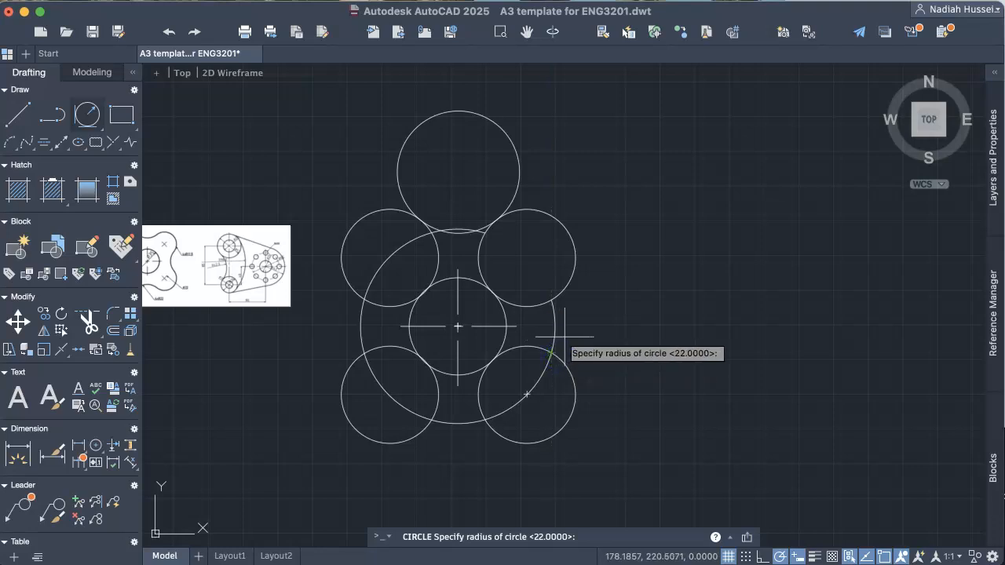
key("Return")
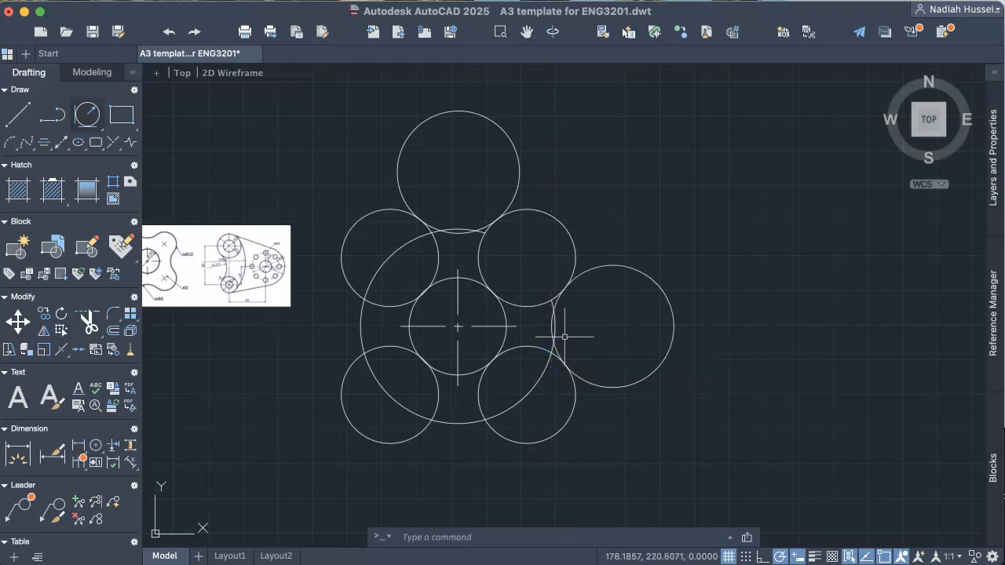
Draw a Tan, Tan, Radius circle of radius 22 tangent to the two left-hand lobe circles, outside the gap between them
left_click(93, 120)
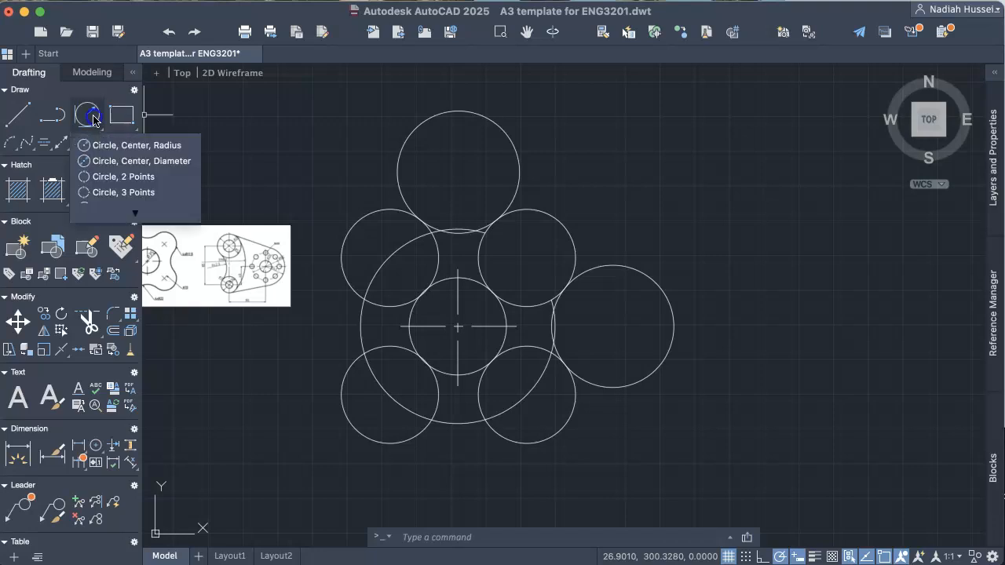
left_click(149, 211)
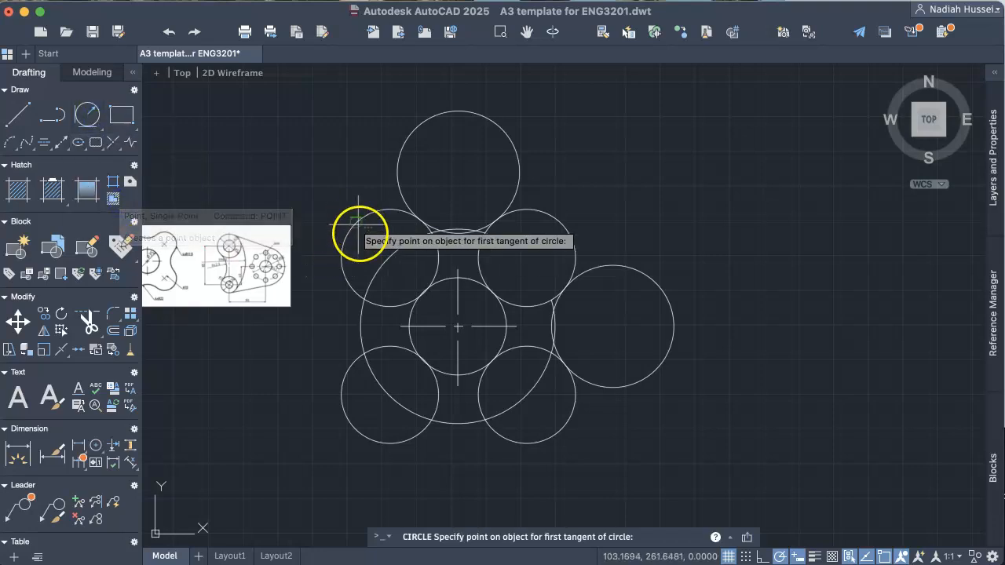
left_click(348, 289)
left_click(346, 372)
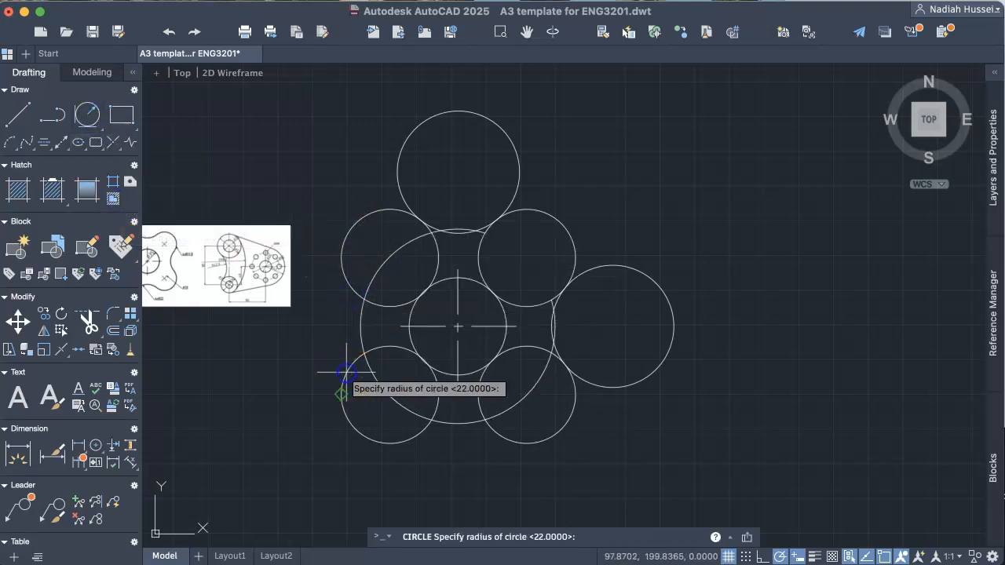
type("25")
key("Return")
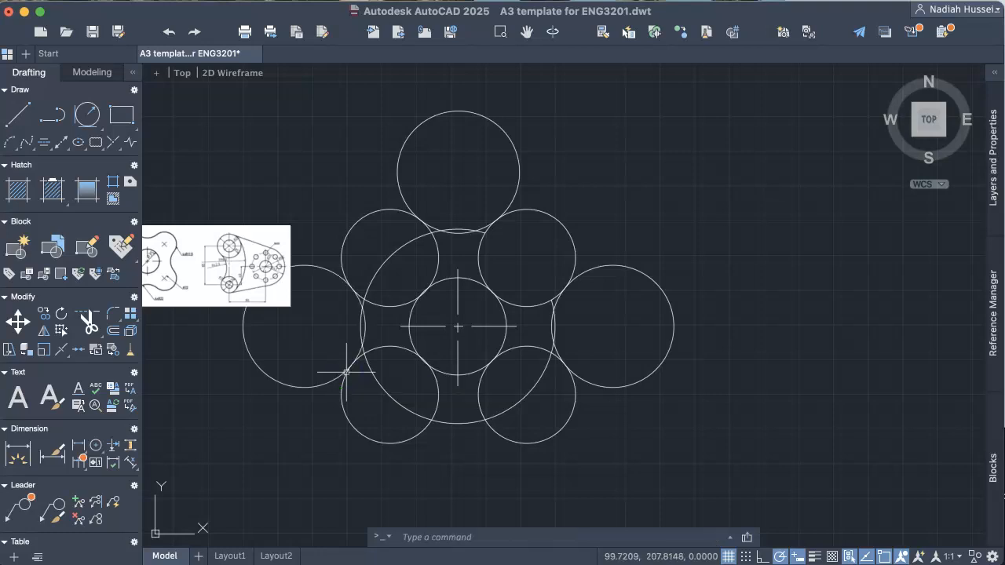
Draw a Tan, Tan, Radius circle of radius 22 tangent to the two lower lobe circles, below the gap between them
key("Return")
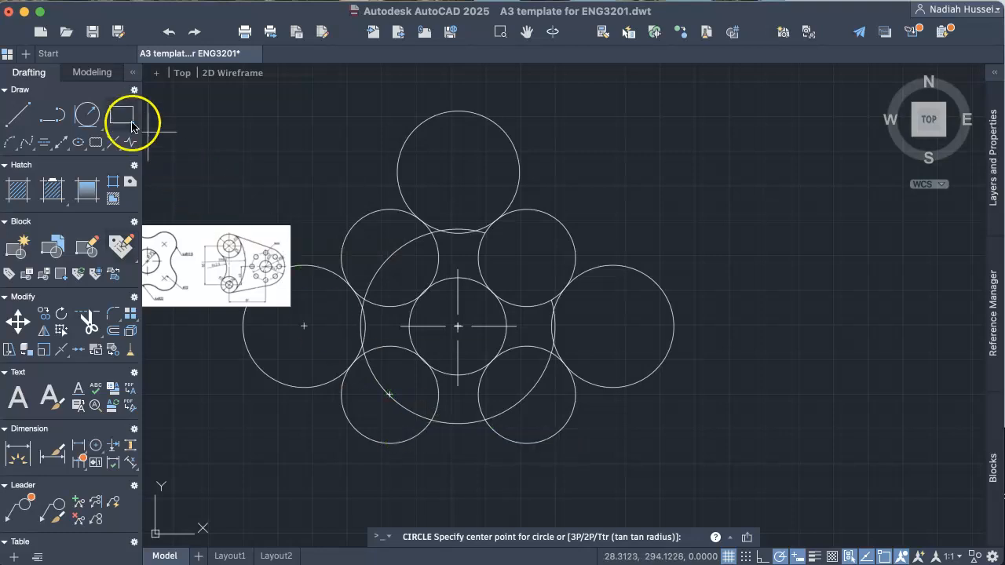
left_click(97, 121)
left_click(110, 208)
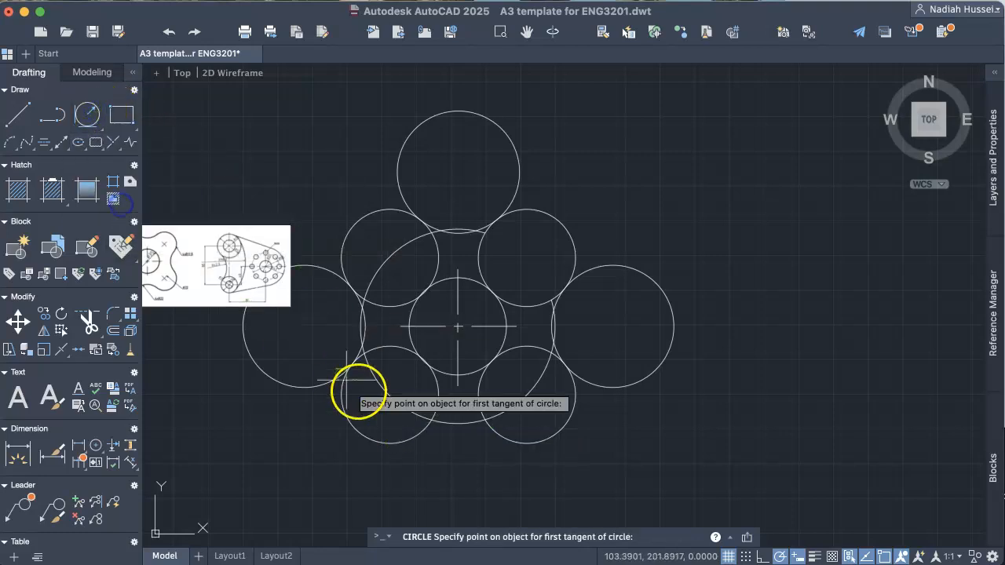
left_click(401, 437)
left_click(499, 431)
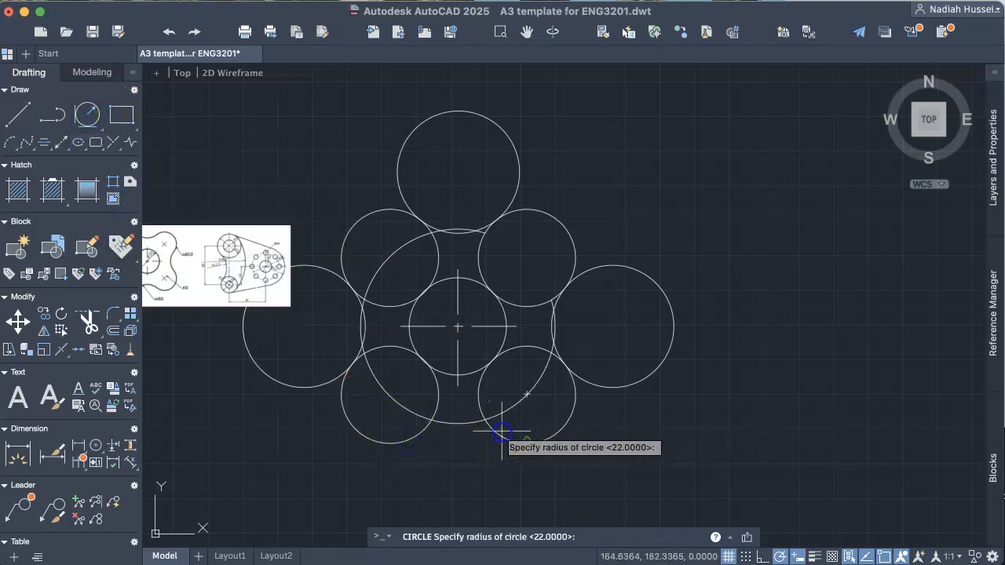
key("Return")
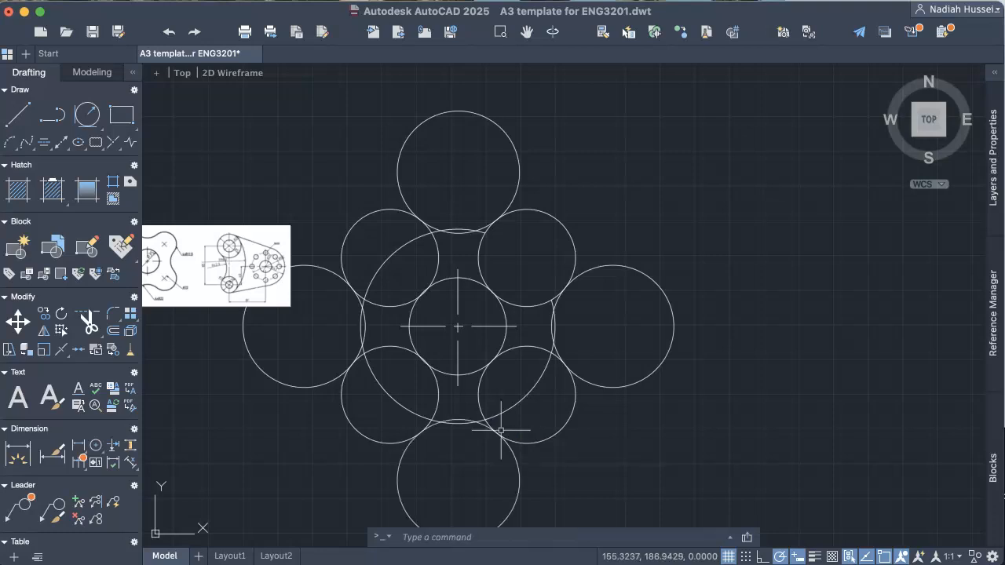
Trim away the outer parts of the four radius 22 circles, keeping only the concave arcs between the lobes
type("tr")
key("Return")
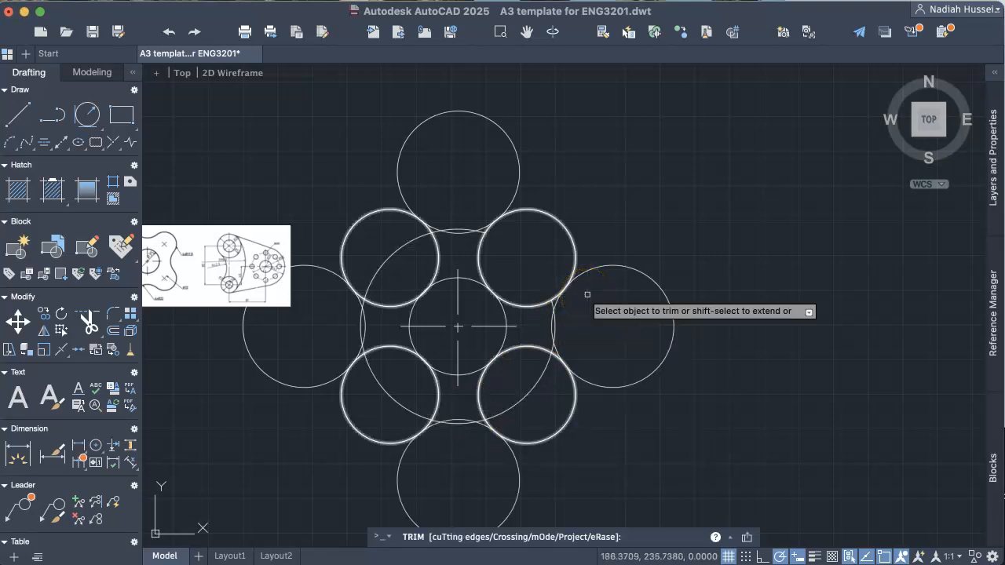
left_click(514, 143)
left_click(655, 275)
left_click(650, 278)
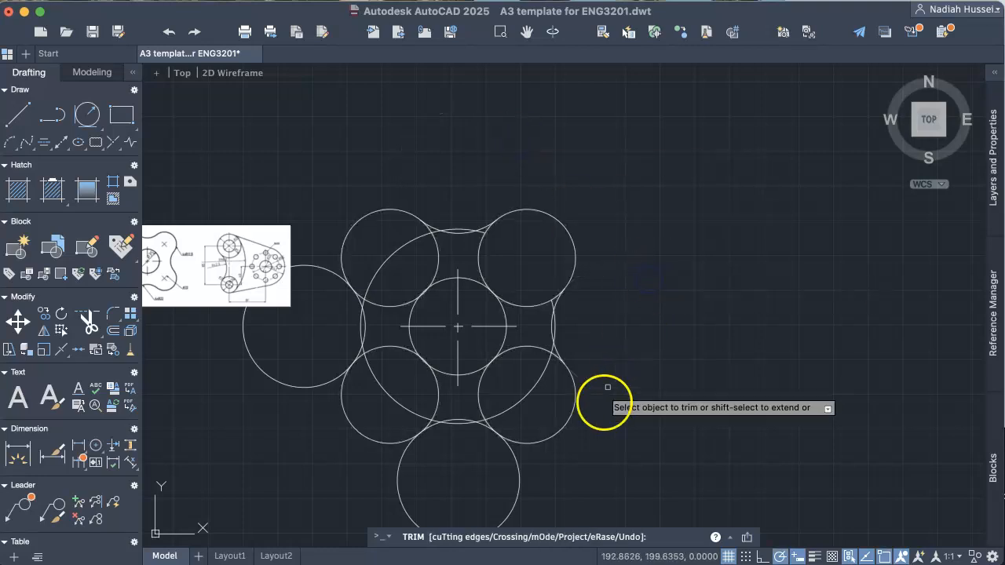
left_click(523, 479)
left_click_drag(523, 479, 521, 474)
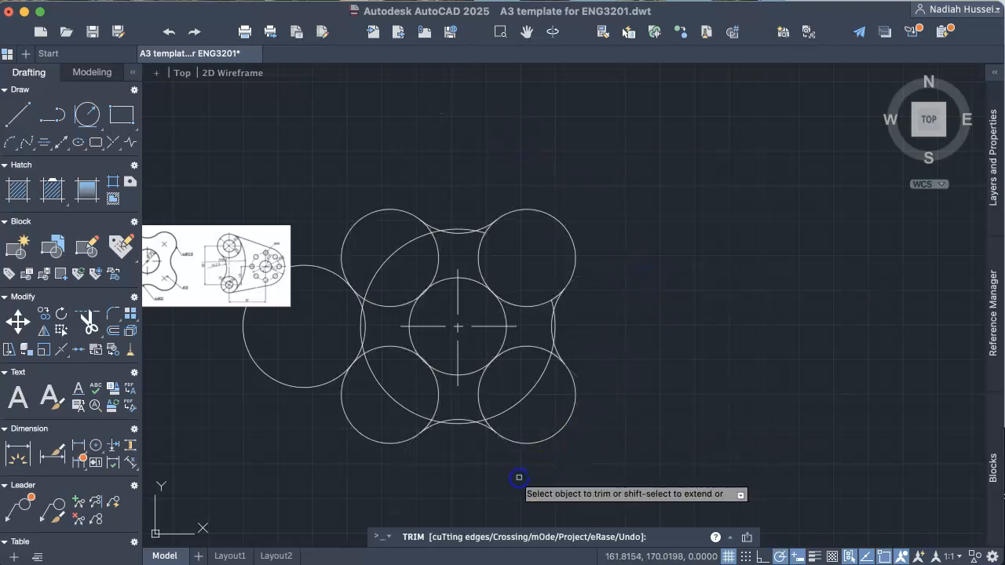
left_click(316, 267)
left_click(286, 387)
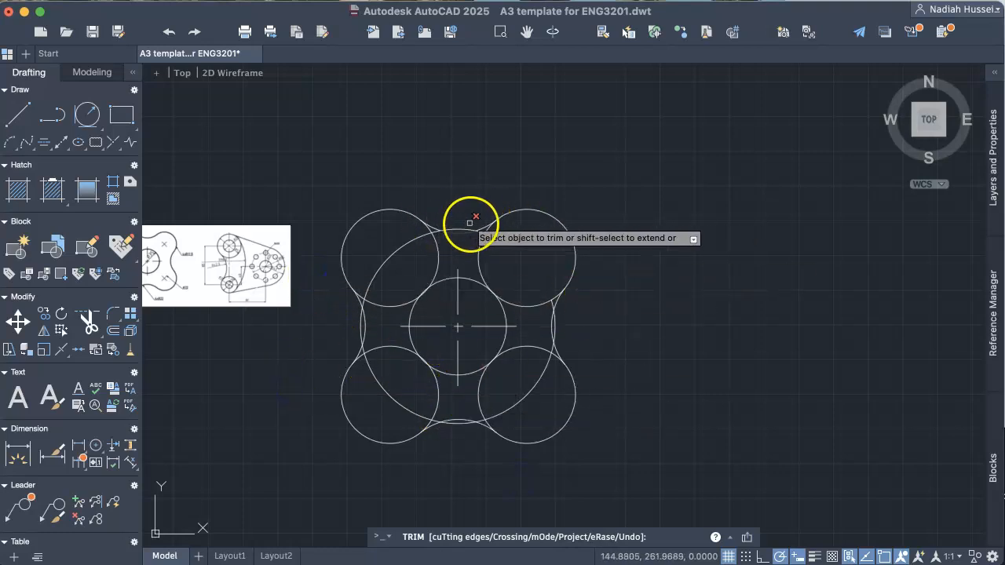
Trim the 70 diameter circle's arc inside the upper-left lobe and try to trim that lobe circle's inner part
left_click(418, 251)
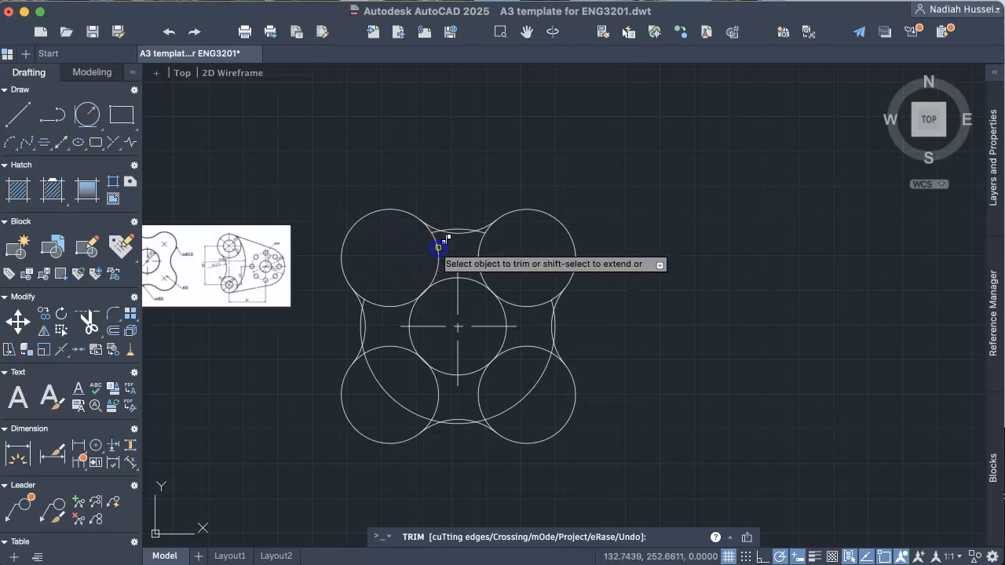
left_click(439, 254)
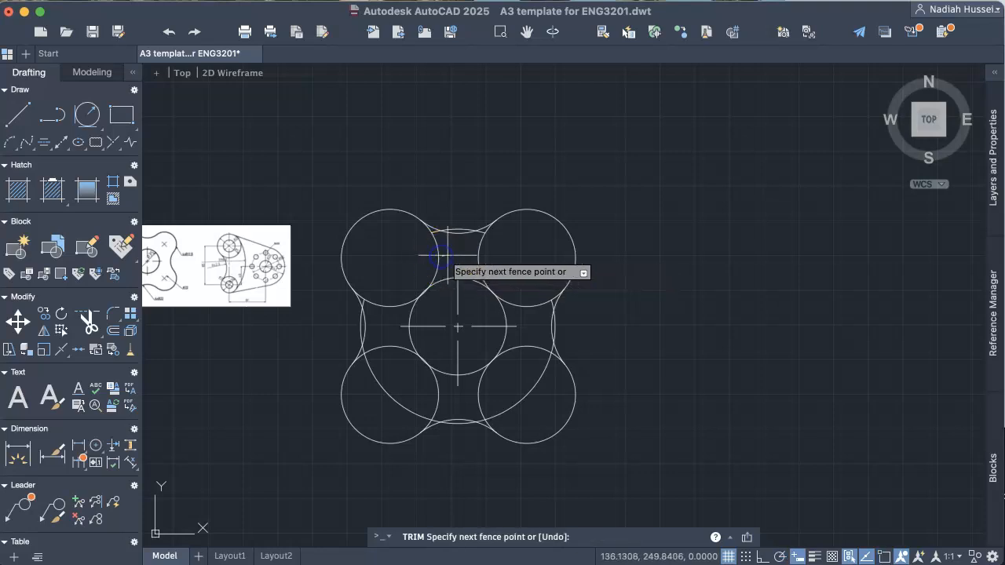
left_click(449, 258)
key("Escape")
Explode all the geometry of the four-lobed plate into separate objects
left_click(327, 173)
left_click(602, 476)
type("explode")
key("Return")
left_click(623, 366)
Trim the inner parts of both upper lobe circles and the leftover 70 diameter arc in the gap between them
type("trim")
key("Return")
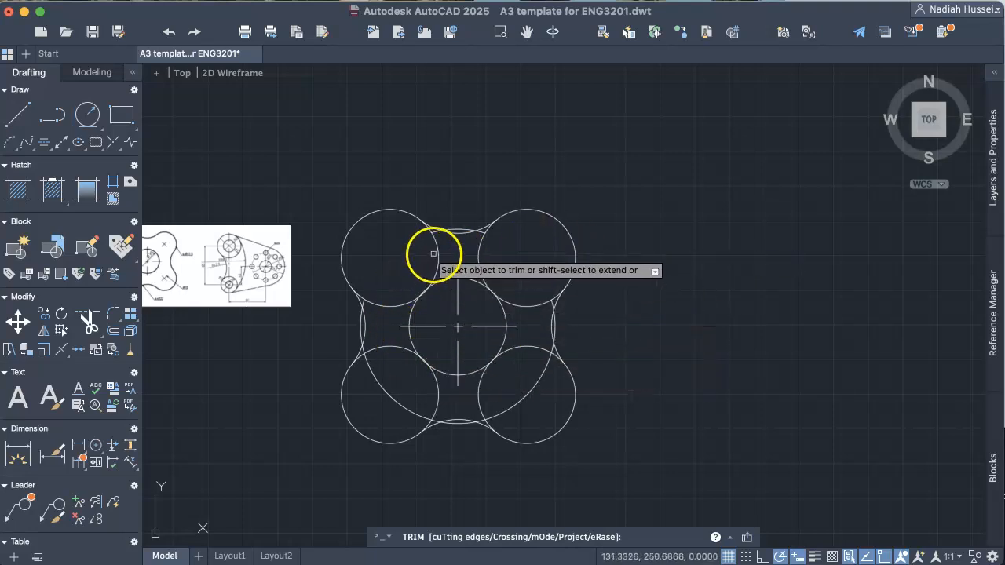
left_click(392, 303)
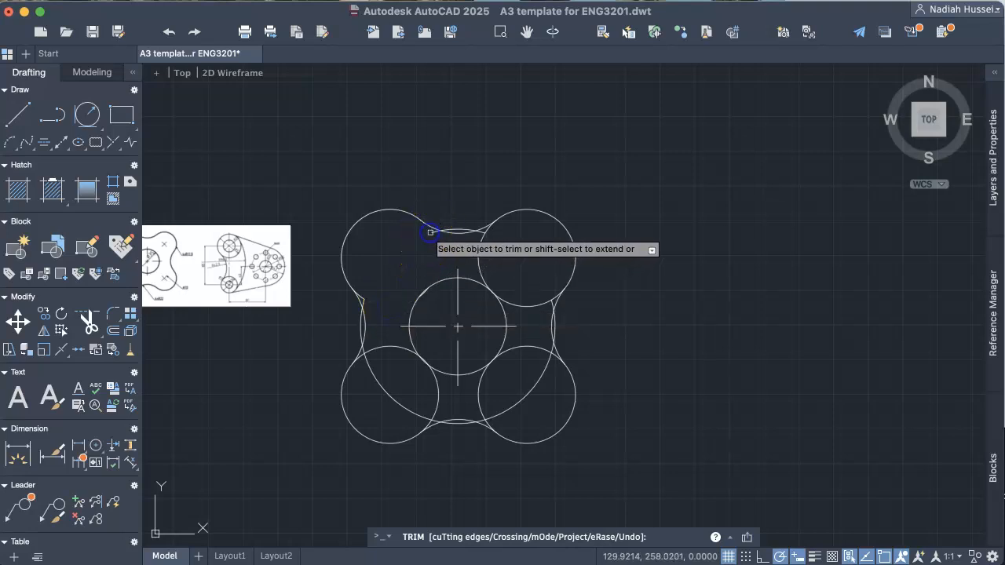
left_click(460, 224)
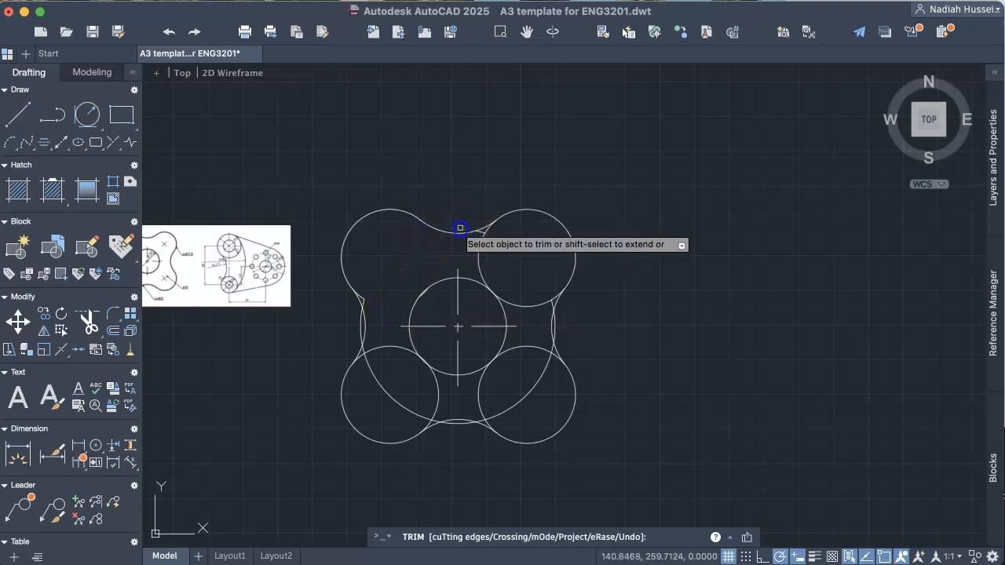
left_click(525, 304)
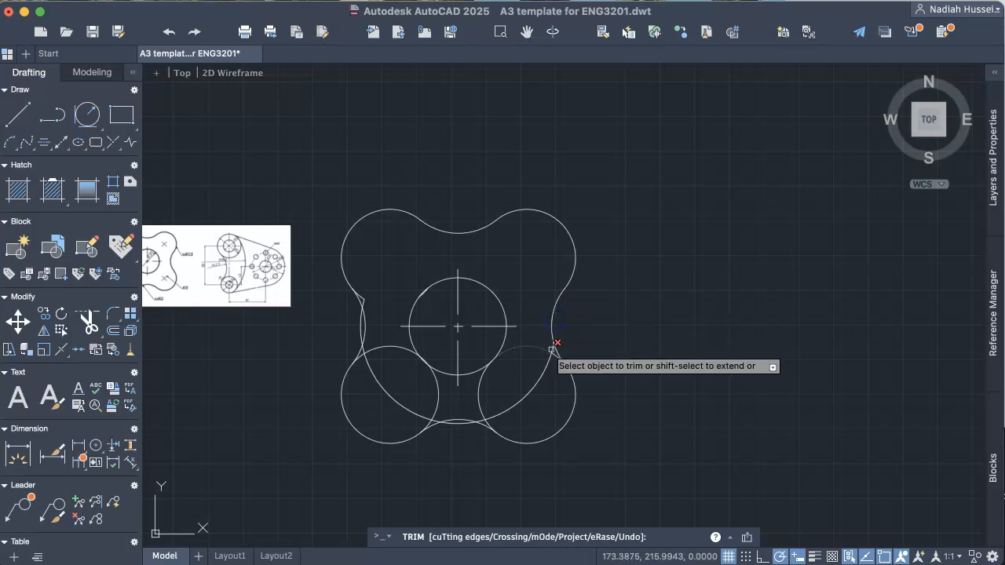
Trim the lower-right lobe circle's inner part and the leftover 70 diameter arcs beside it and in the lower gap
left_click(549, 352)
left_click(485, 377)
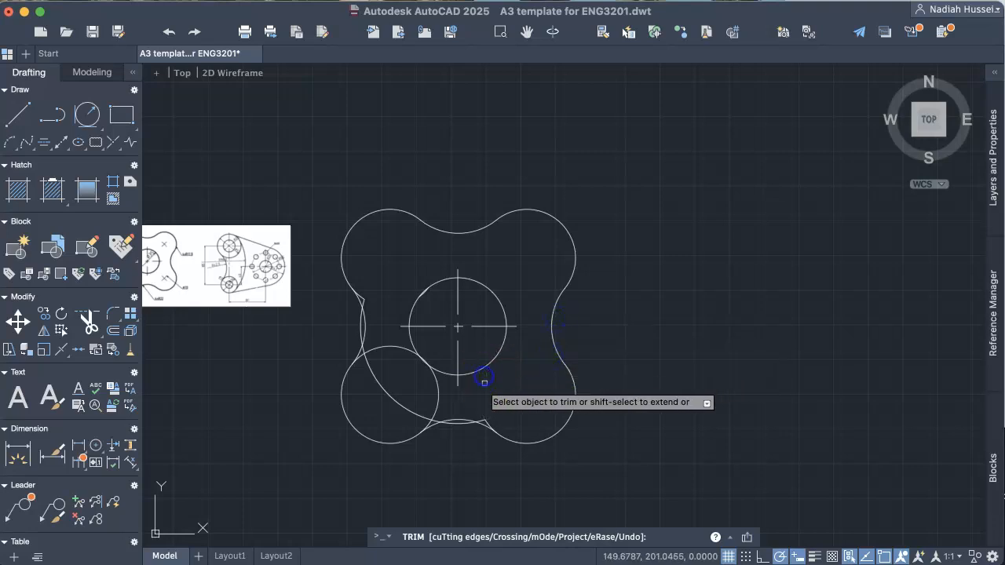
left_click(488, 421)
left_click(472, 426)
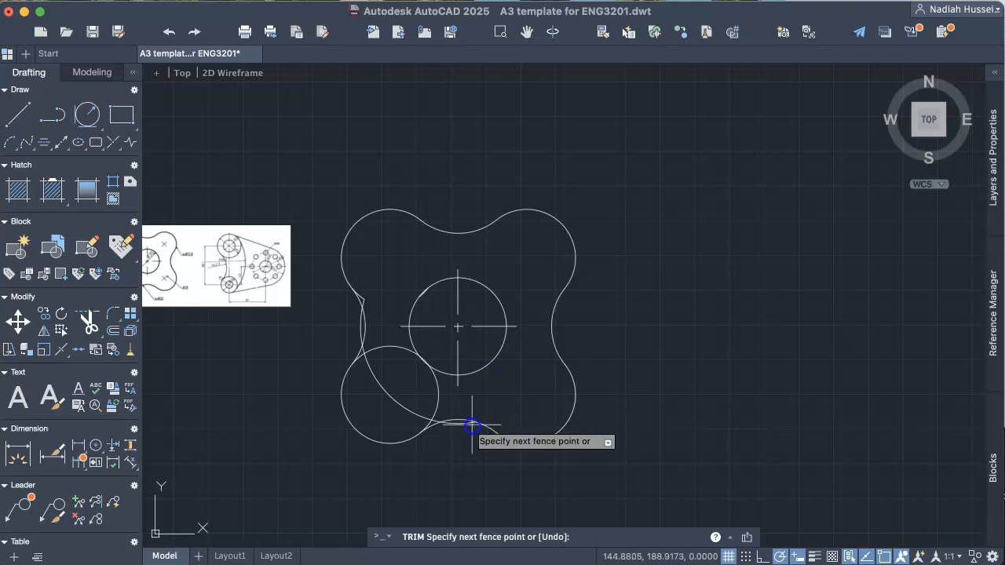
left_click(462, 427)
left_click(432, 417)
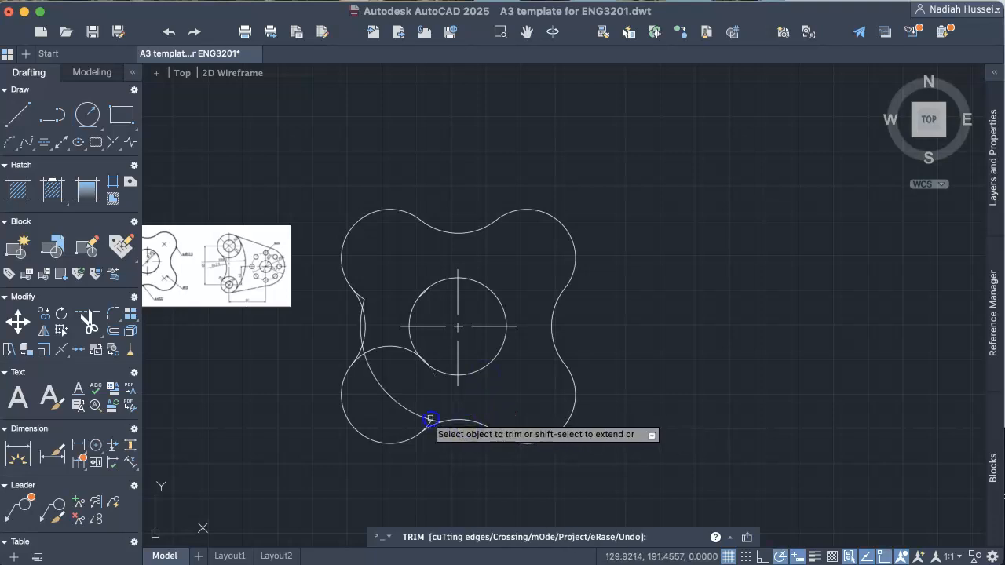
Trim the lower-left lobe circle's inner part and the leftover 70 diameter arc in the left-hand gap
left_click(382, 348)
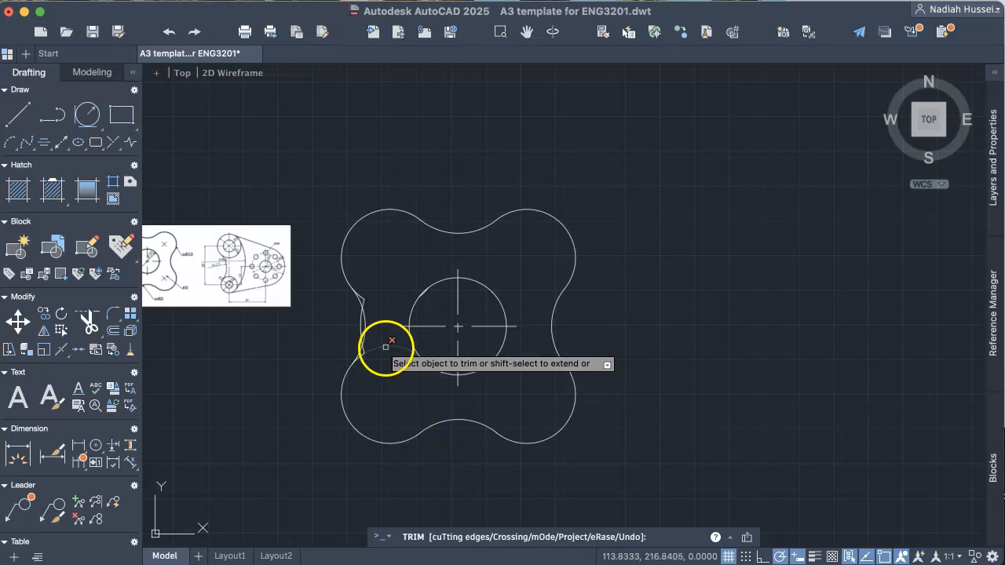
left_click(366, 353)
left_click(363, 350)
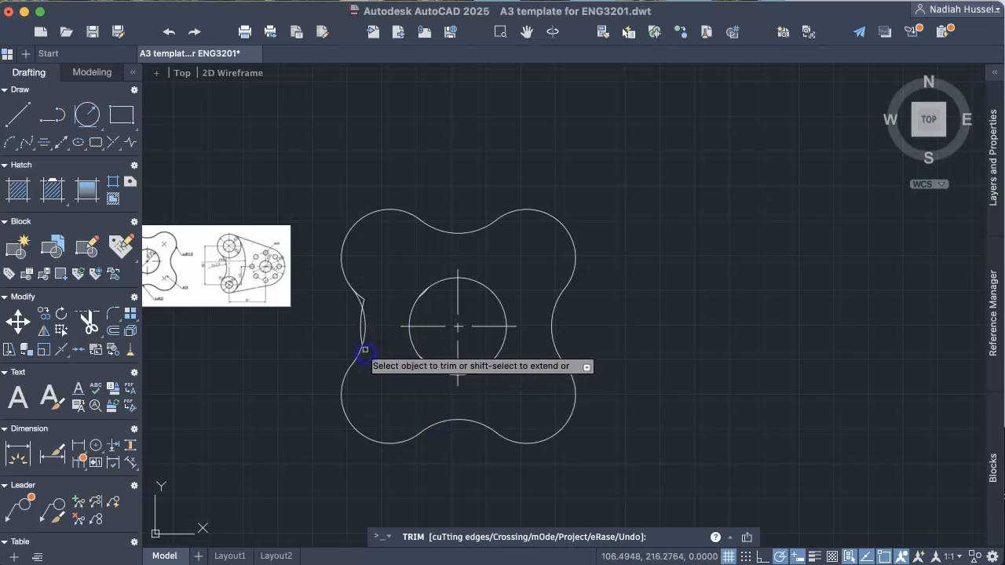
left_click(360, 303)
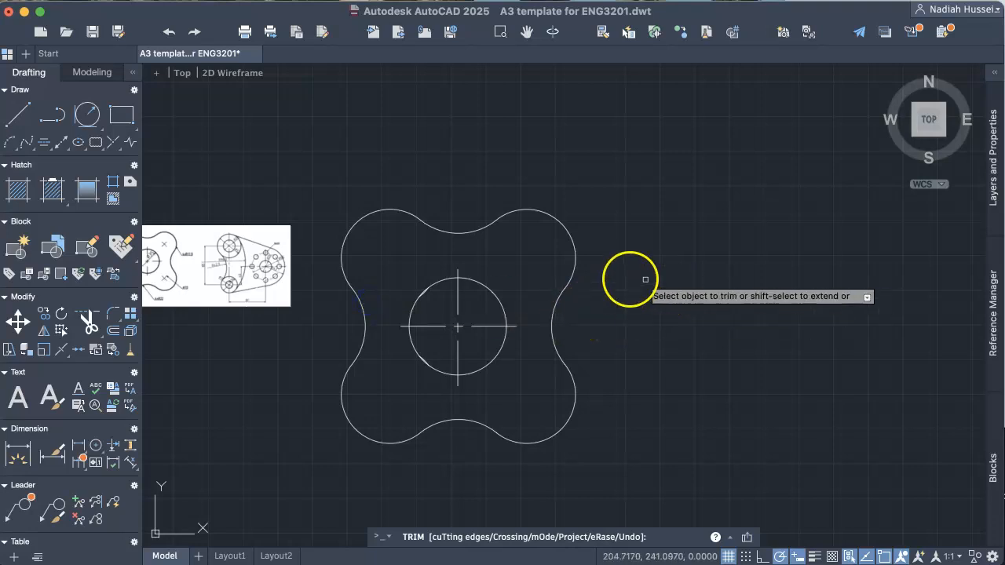
Trim off the small leftover lobe arc slivers along the left side of the centre hole and end the Trim command
scroll(430, 291, "up", 6)
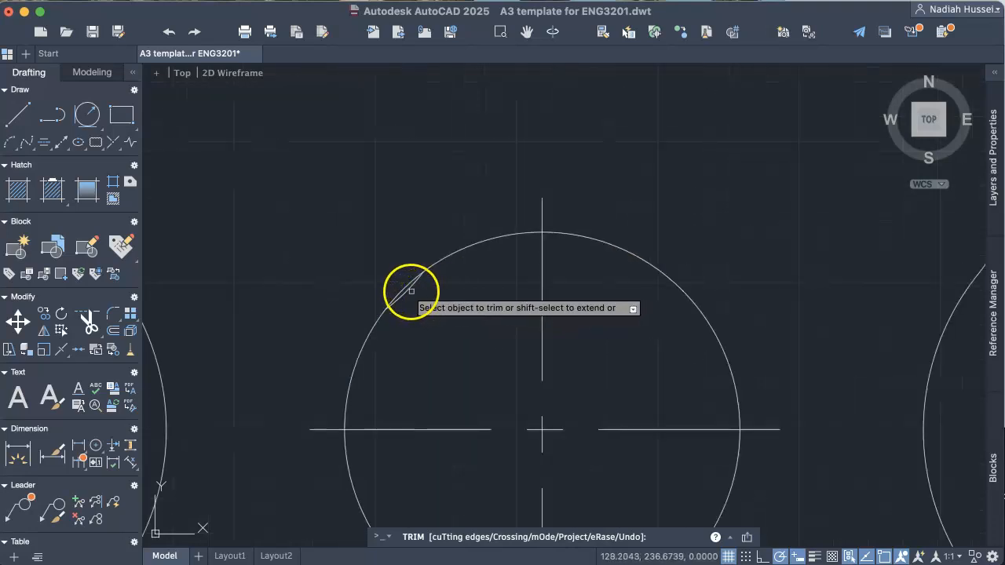
scroll(423, 352, "down", 4)
scroll(422, 404, "up", 5)
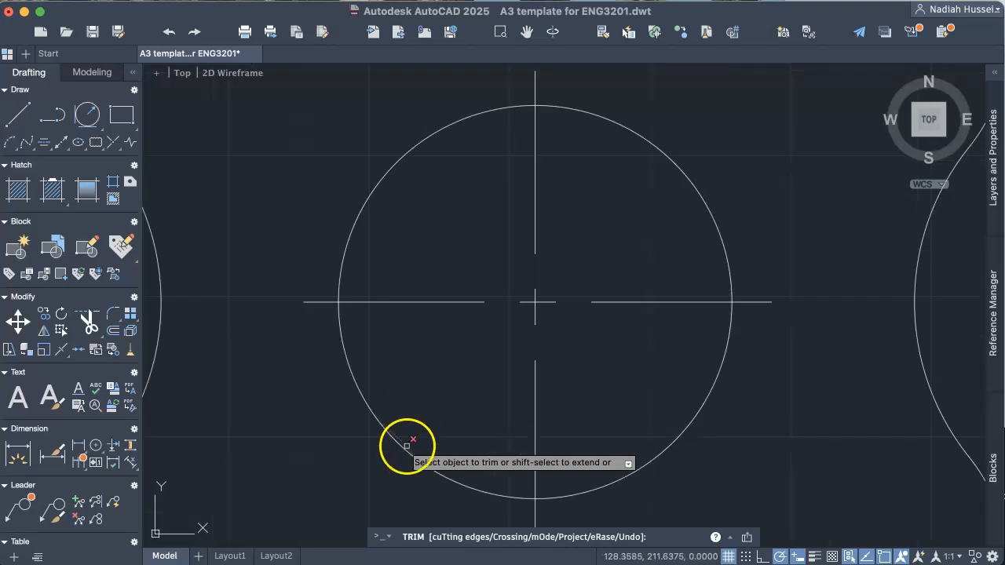
scroll(642, 402, "down", 3)
scroll(642, 403, "down", 4)
middle_click_drag(641, 395, 561, 327)
scroll(562, 328, "up", 2)
scroll(562, 327, "down", 2)
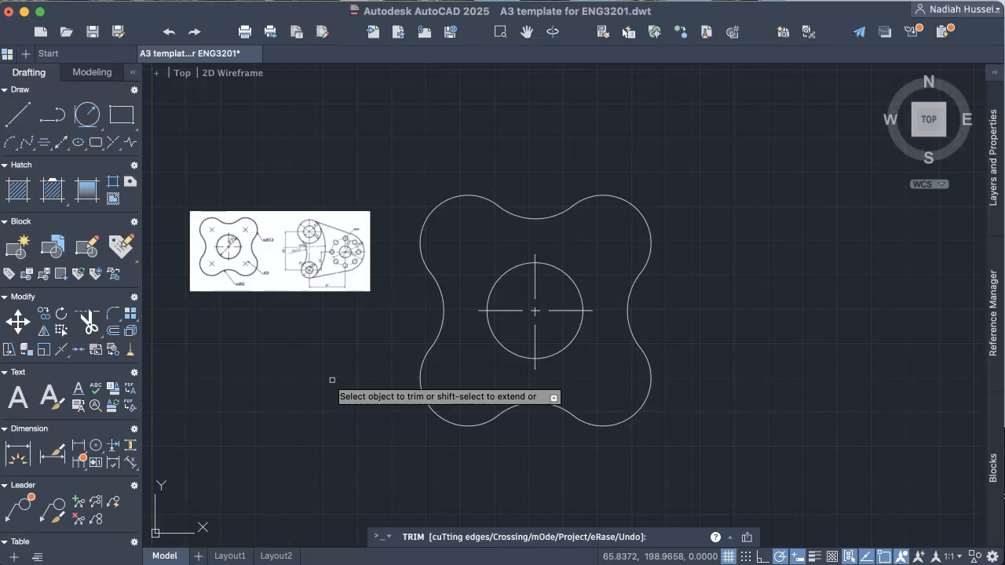
left_click(357, 395)
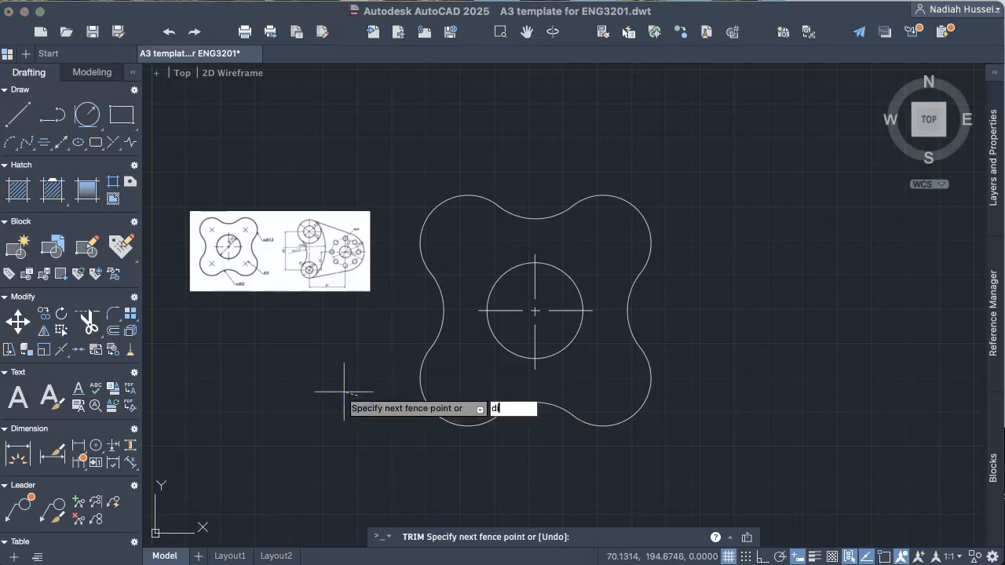
key("Escape")
Add a radius dimension to the lower concave arc, placing its text below the arc
type("d")
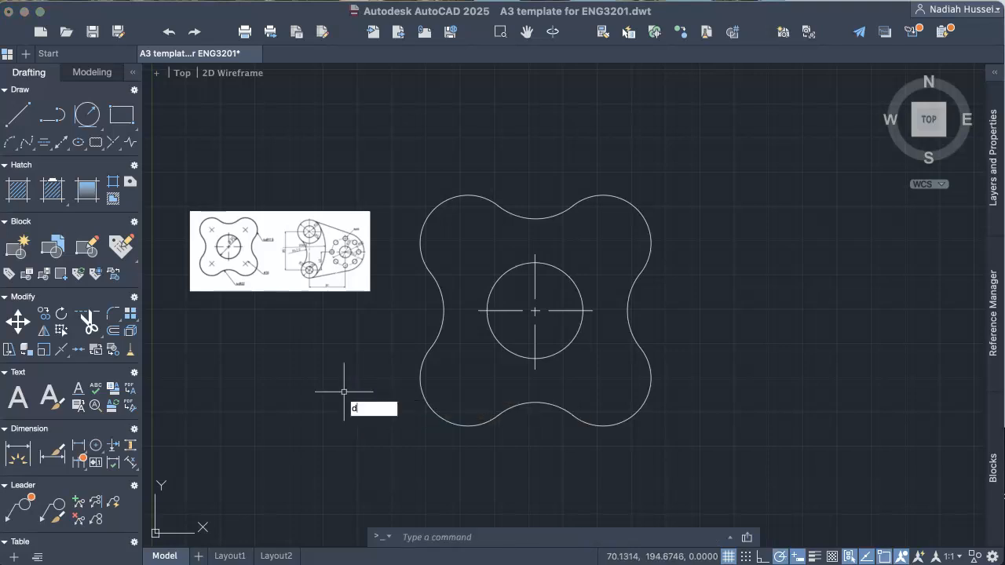
type("imrad")
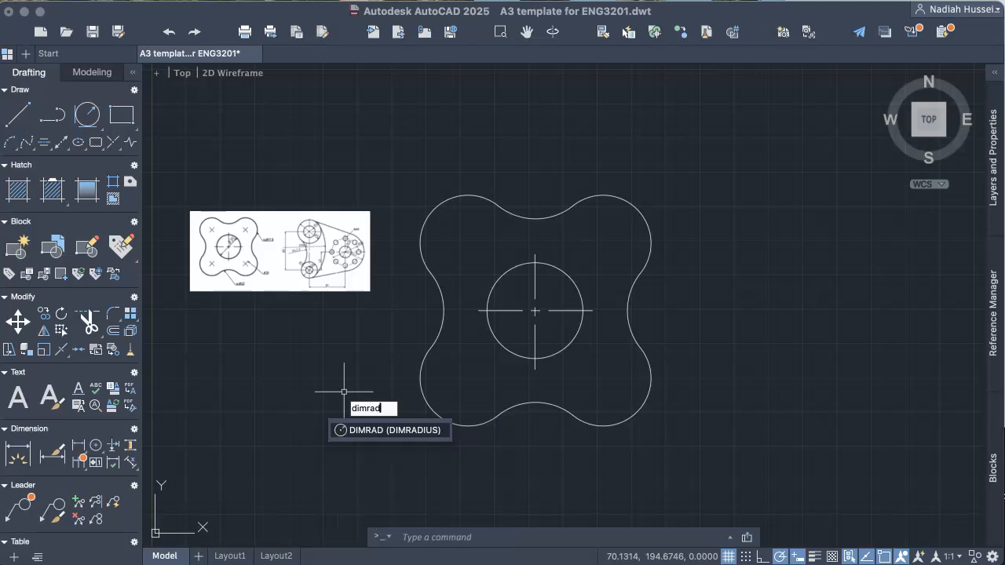
left_click(353, 433)
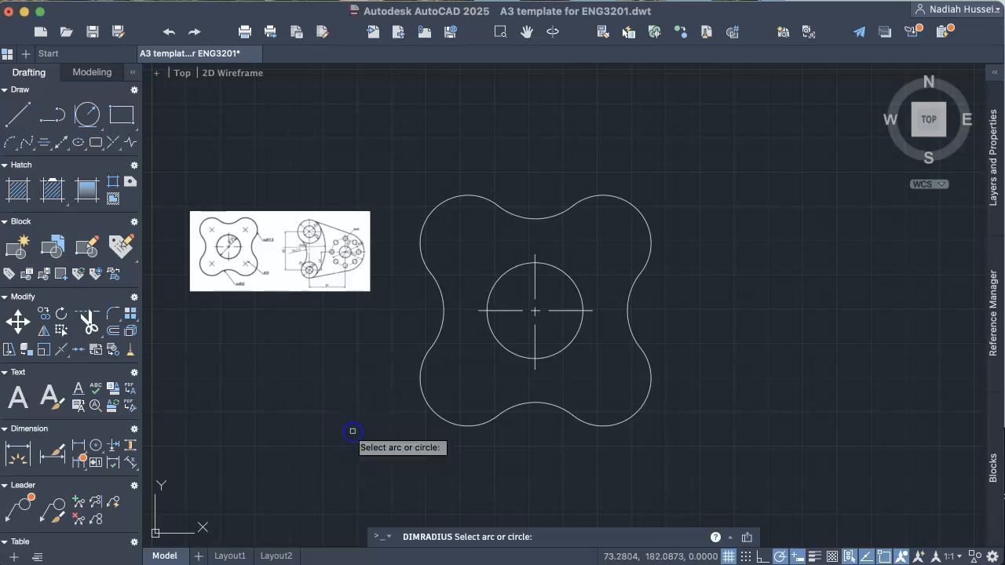
left_click(530, 403)
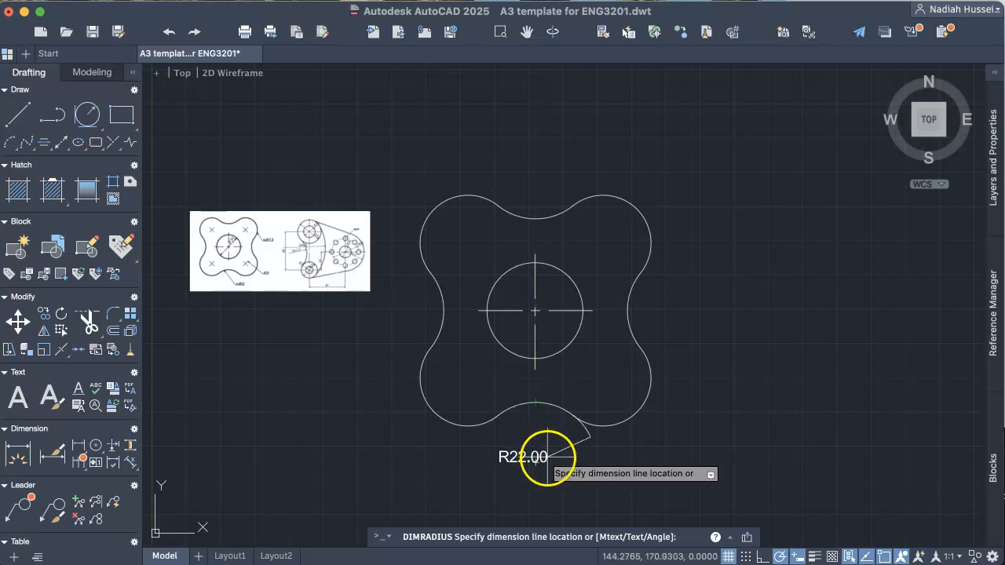
left_click(547, 457)
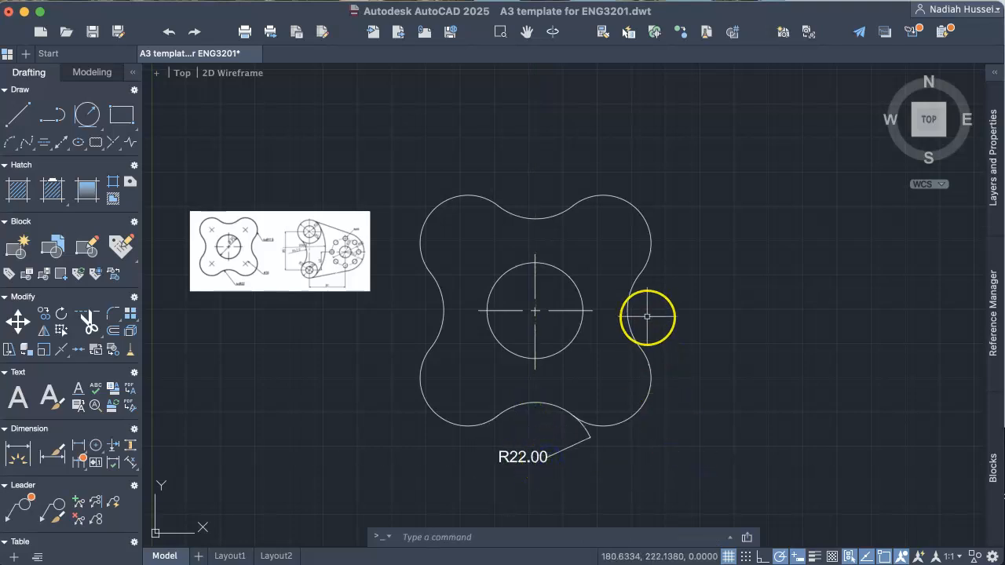
Add a radius dimension to the centre hole, placing its text inside the upper-right lobe
key("Return")
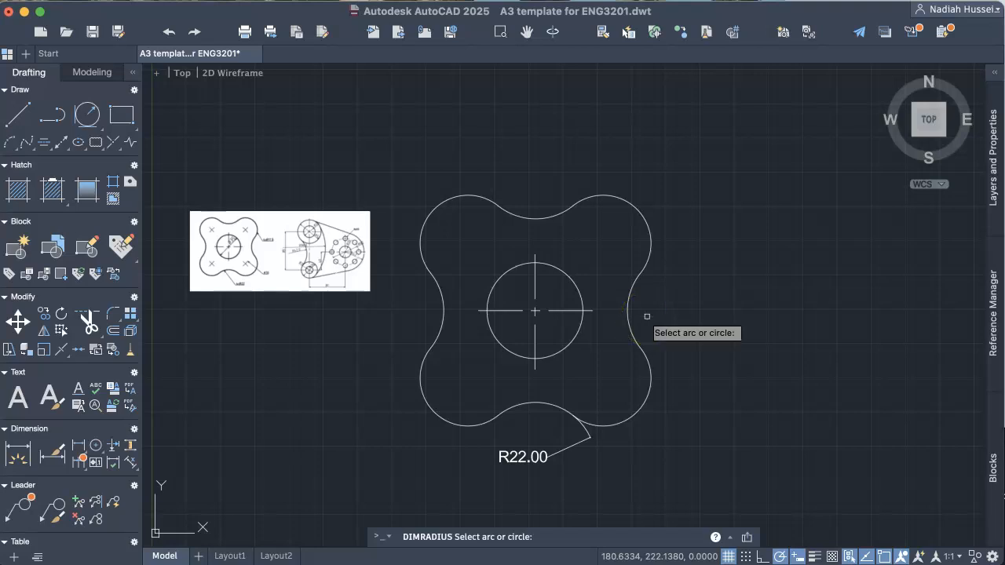
left_click(577, 283)
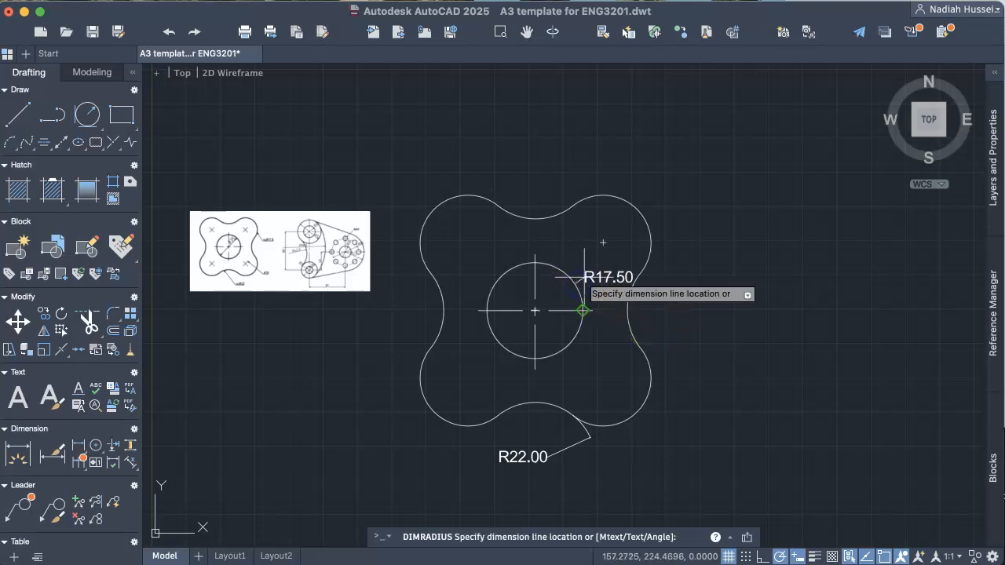
left_click(603, 244)
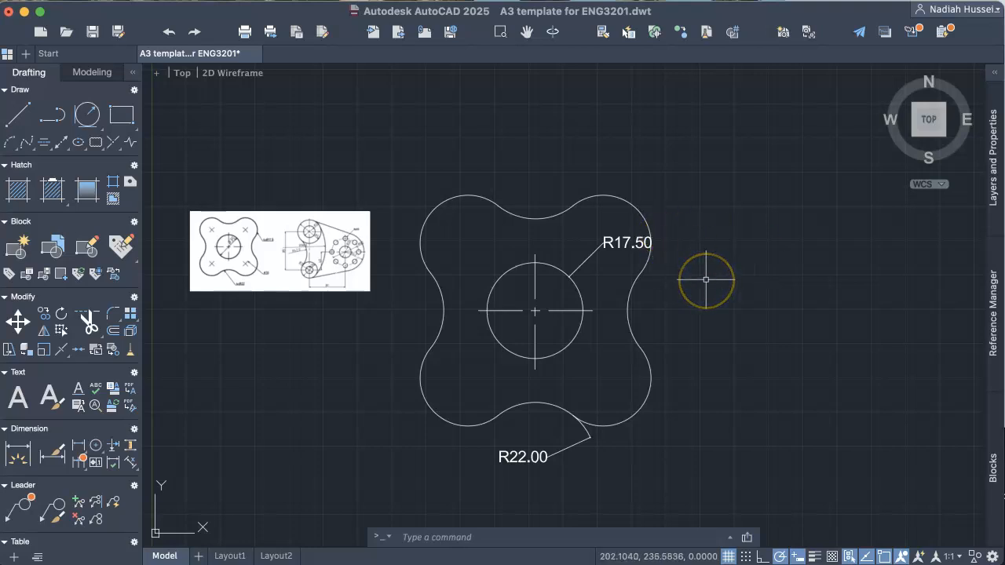
Add a radius dimension to the upper-right lobe arc, placing its text outside the plate
key("Return")
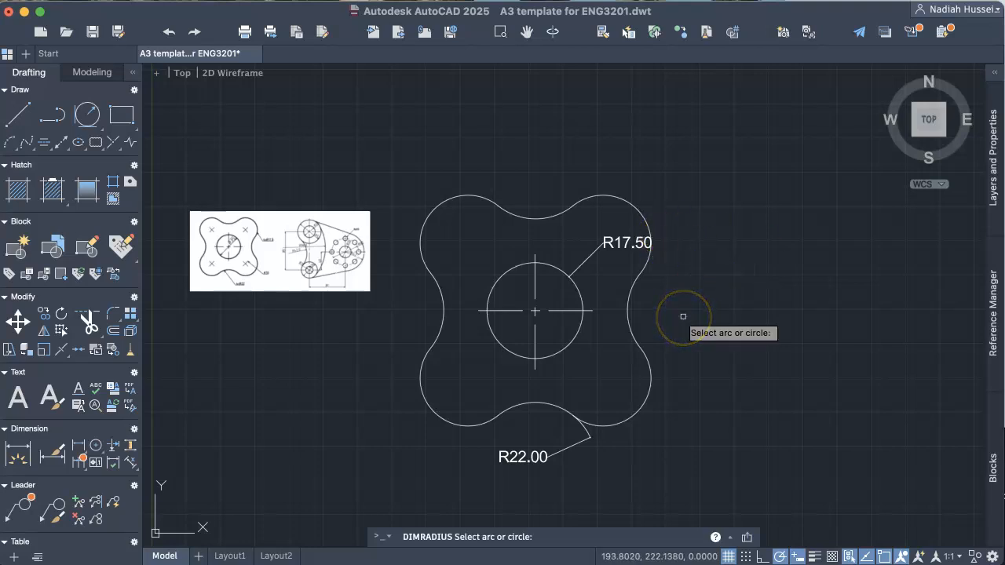
left_click(638, 199)
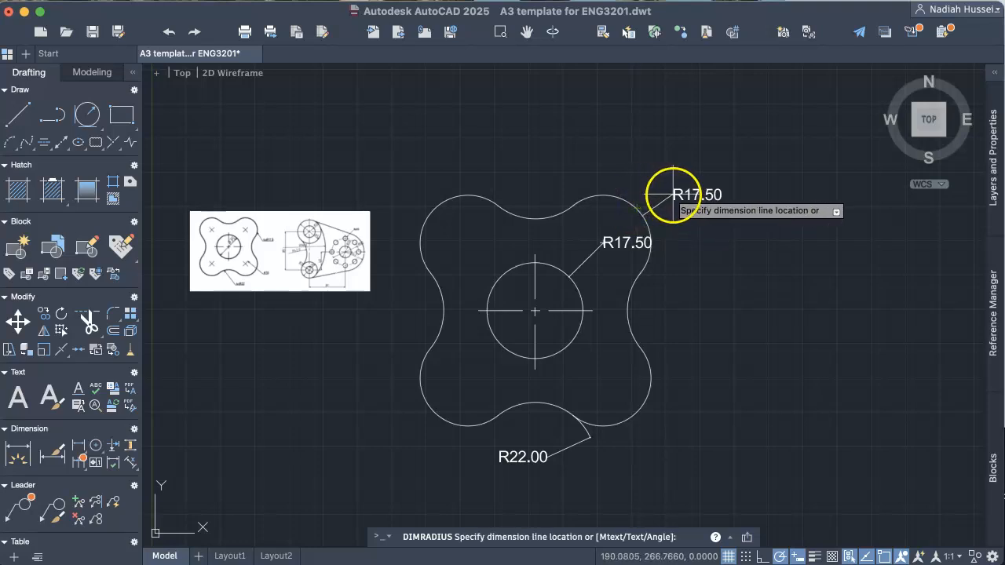
left_click(673, 195)
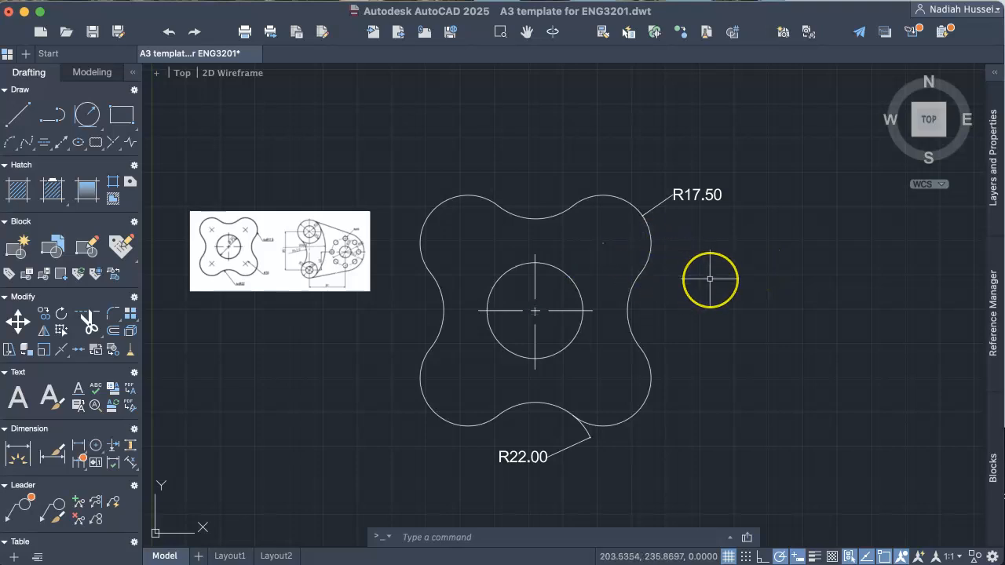
Add a radius dimension to the centre hole, placing its text inside the hole
type("r")
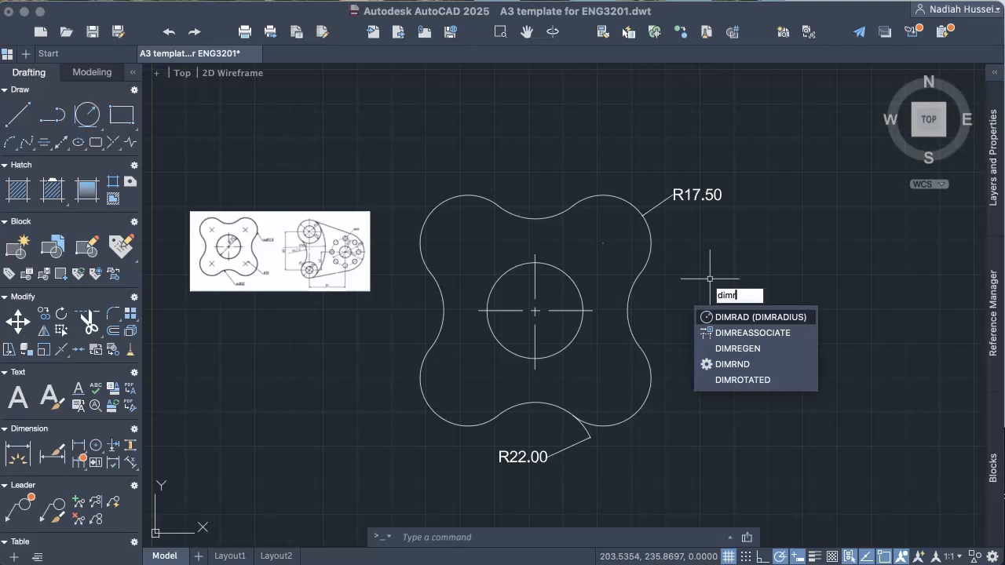
left_click(771, 318)
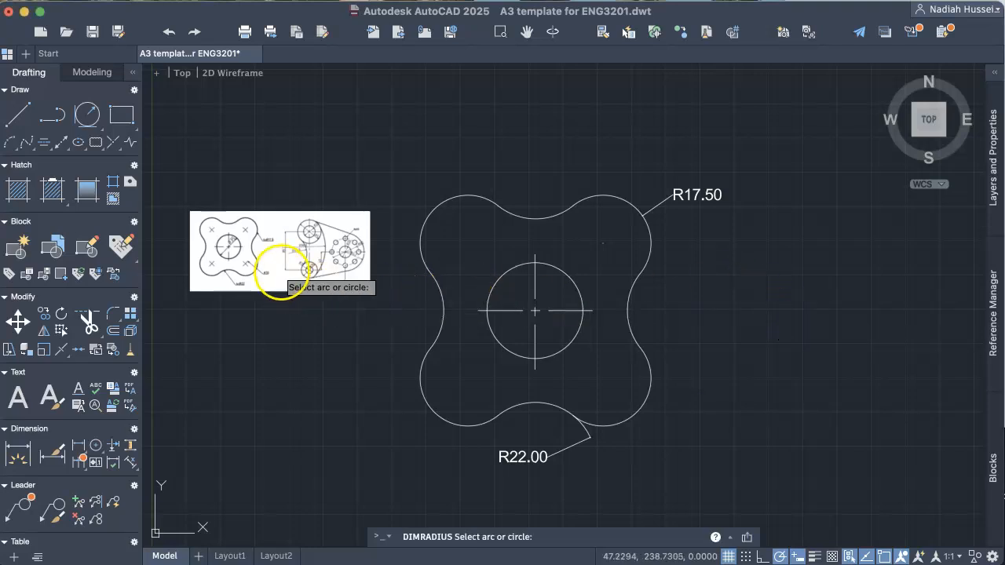
scroll(269, 270, "up", 4)
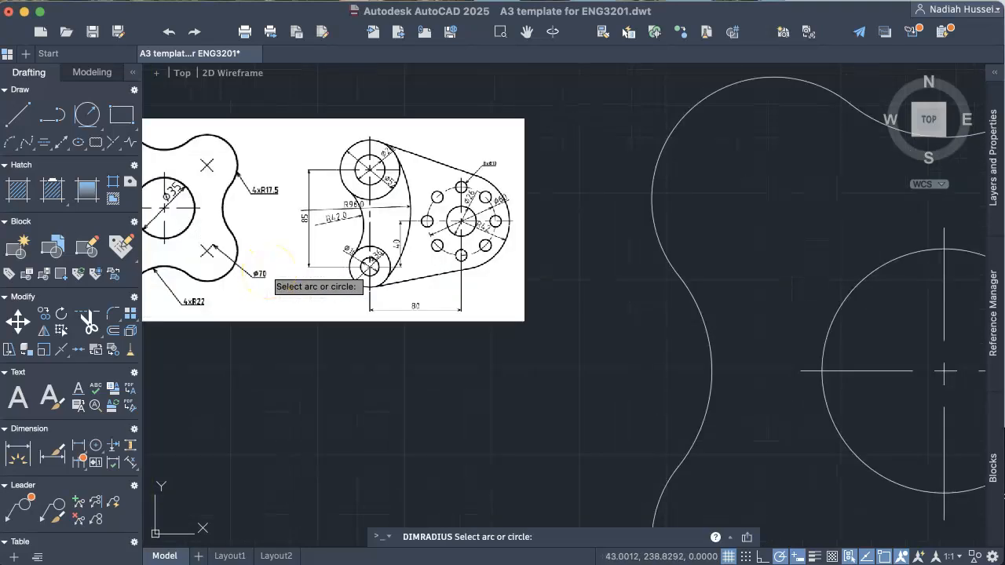
scroll(267, 267, "down", 3)
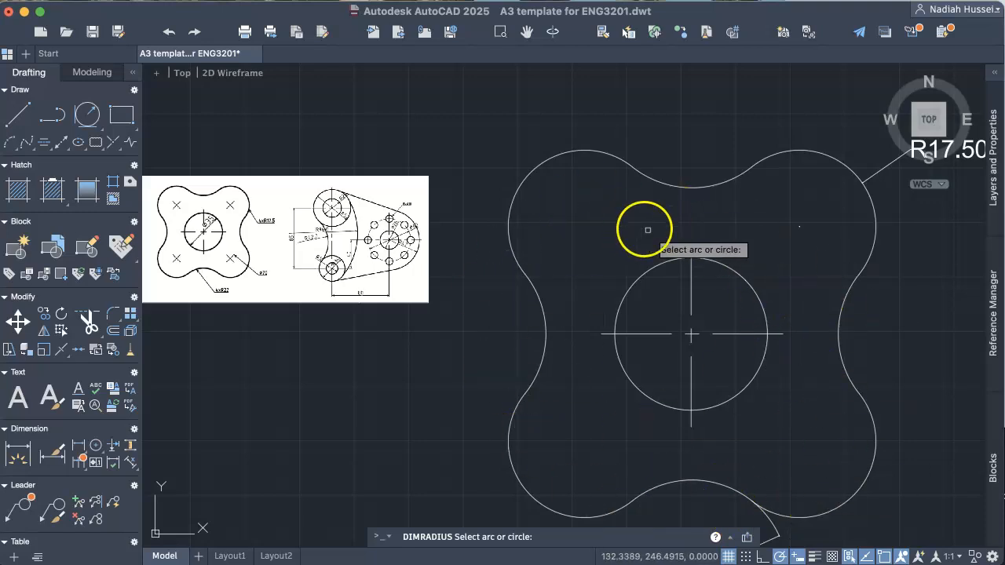
left_click(721, 265)
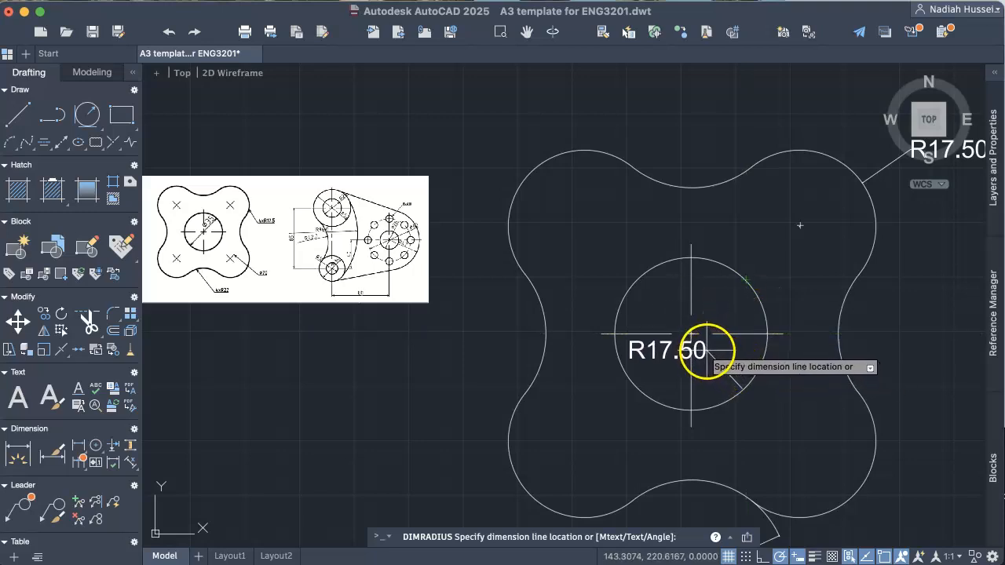
left_click(703, 347)
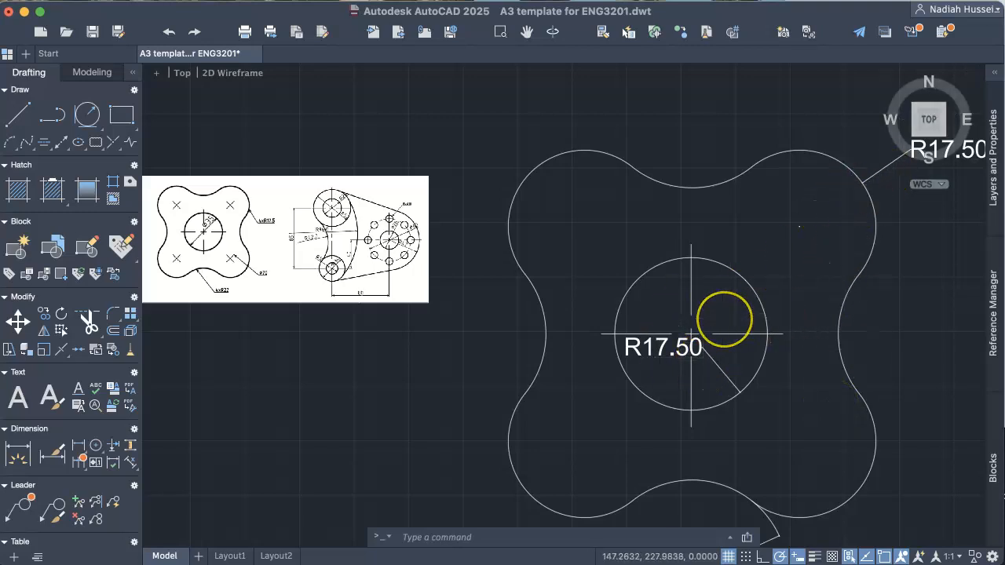
scroll(723, 319, "down", 2)
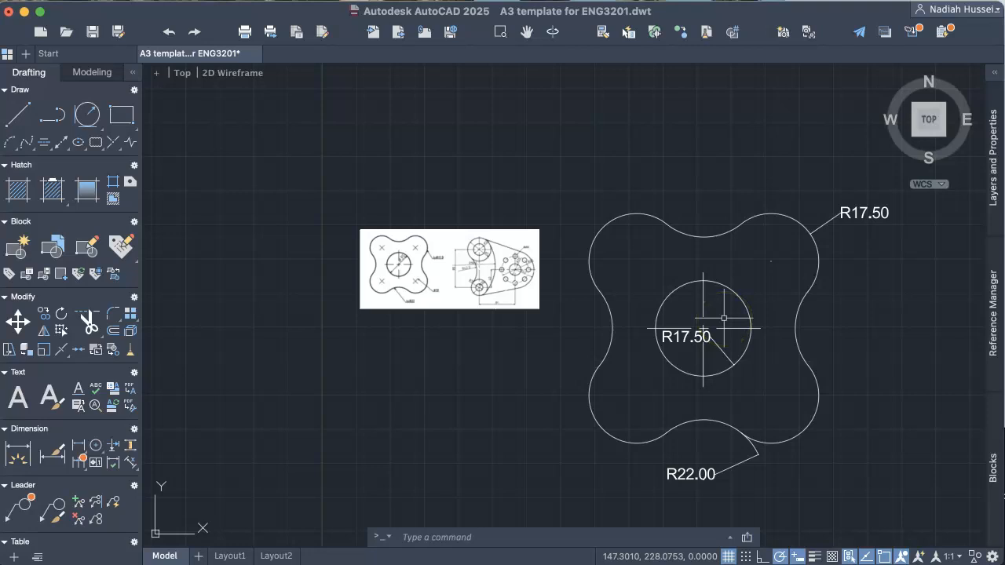
scroll(723, 319, "up", 2)
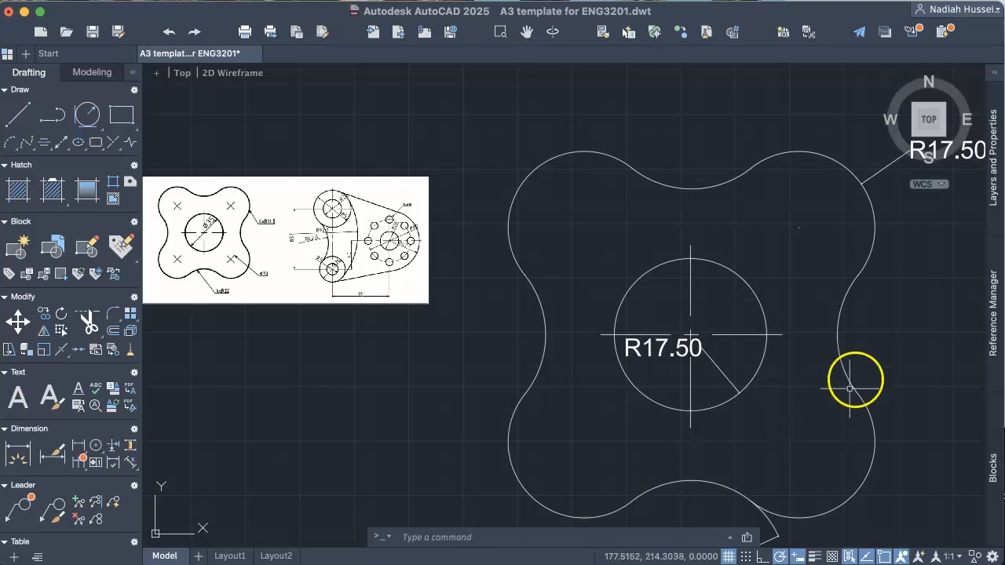
Draw a 70 diameter circle centred on the centre hole with Circle, Center, Diameter
left_click(90, 121)
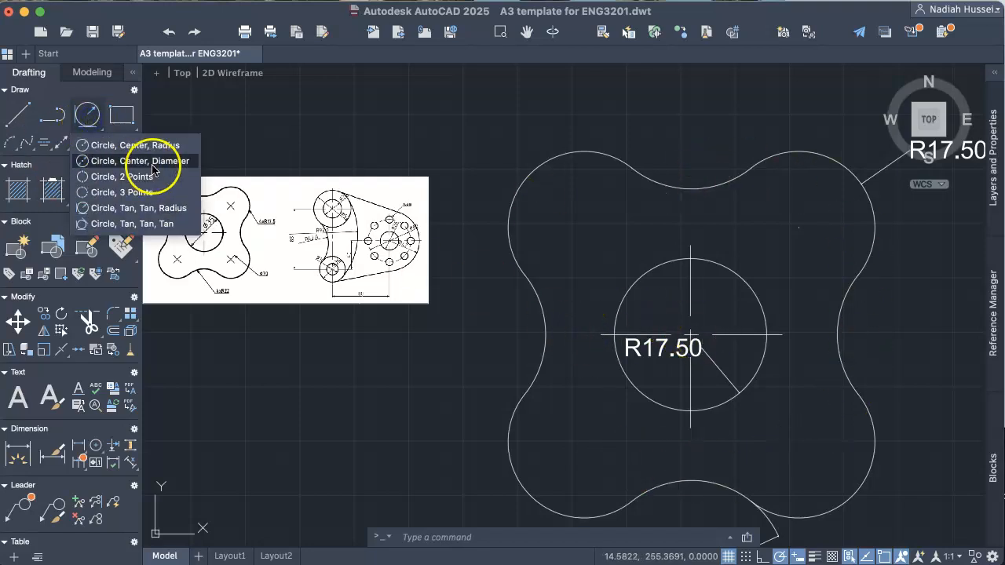
left_click(155, 163)
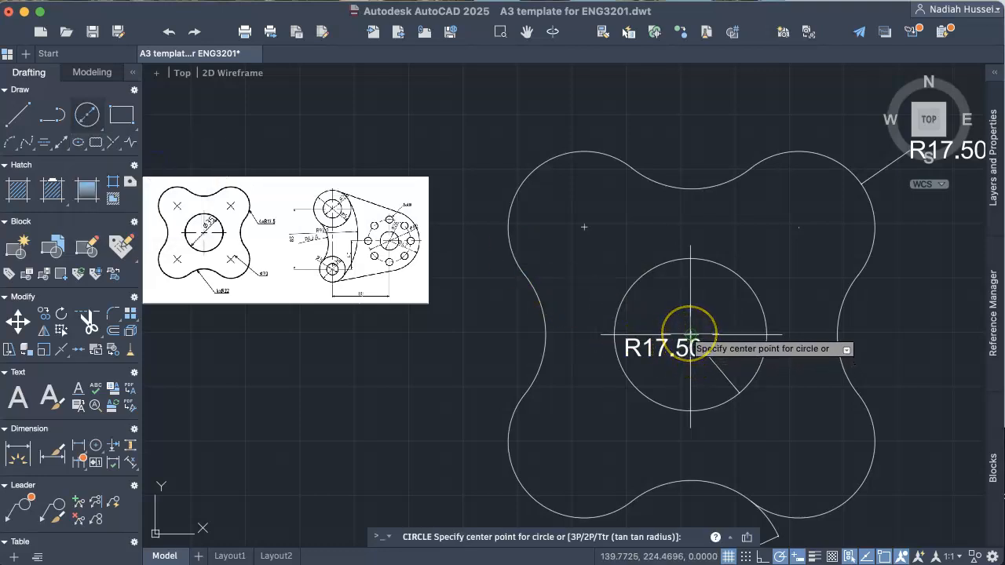
scroll(690, 337, "up", 5)
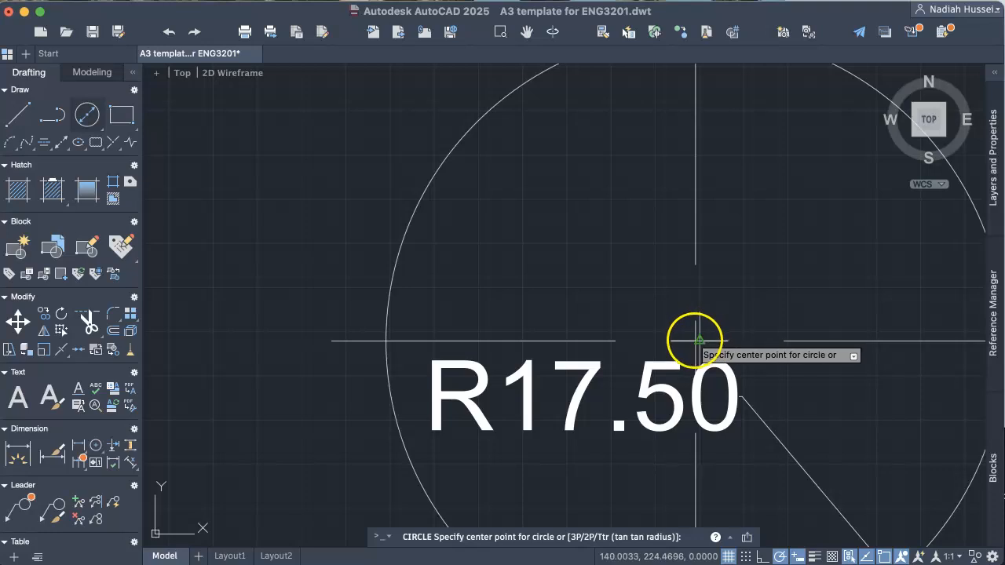
left_click(696, 341)
type("7")
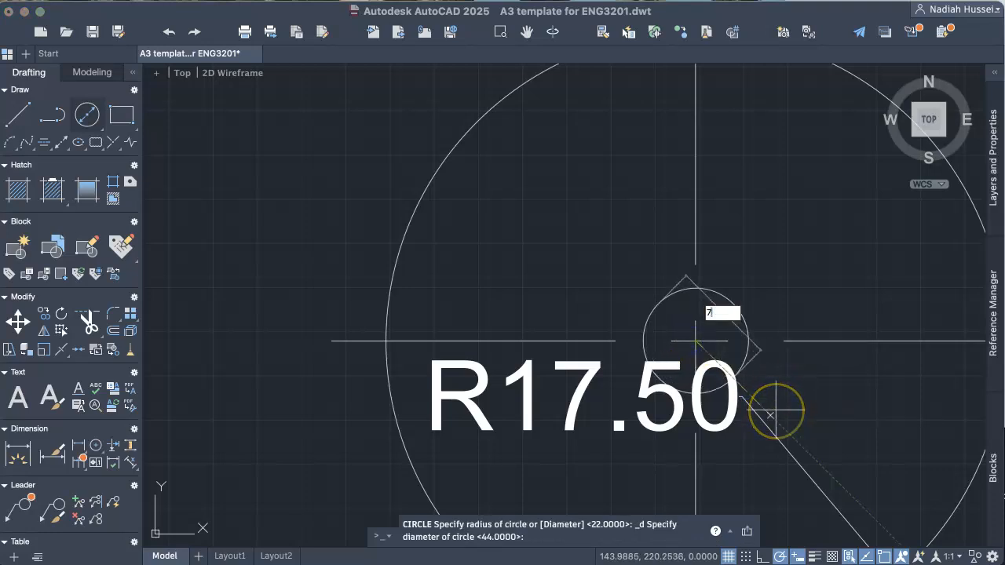
key("Escape")
scroll(775, 409, "down", 4)
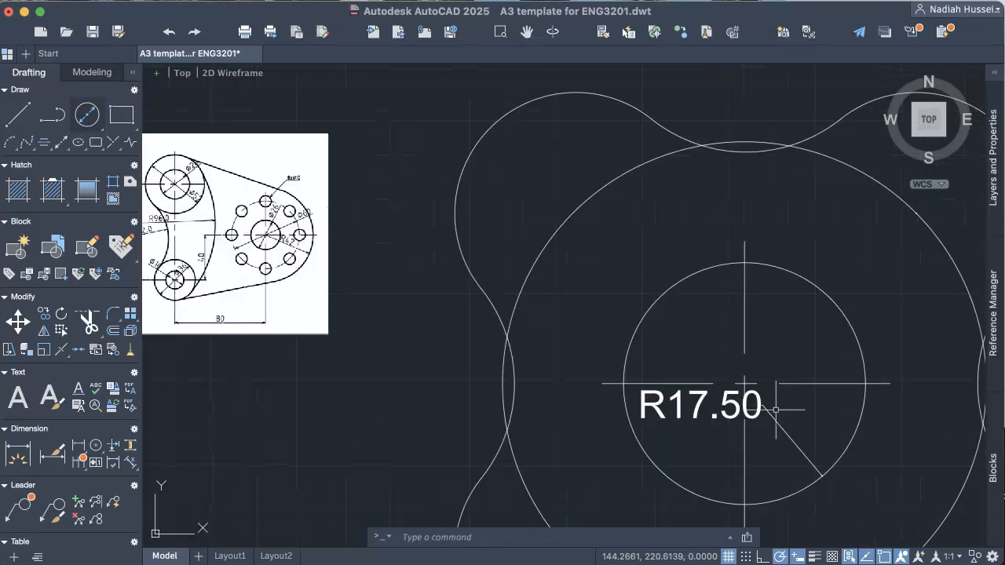
scroll(776, 410, "down", 2)
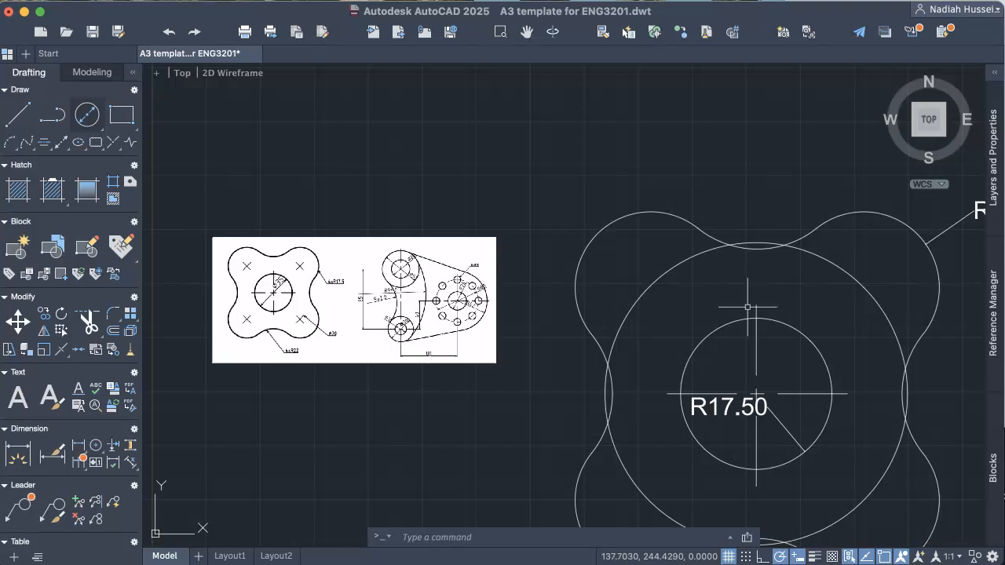
Add a radius dimension to the 70 diameter circle, placing its text inside the circle, above the centre hole
type("imra")
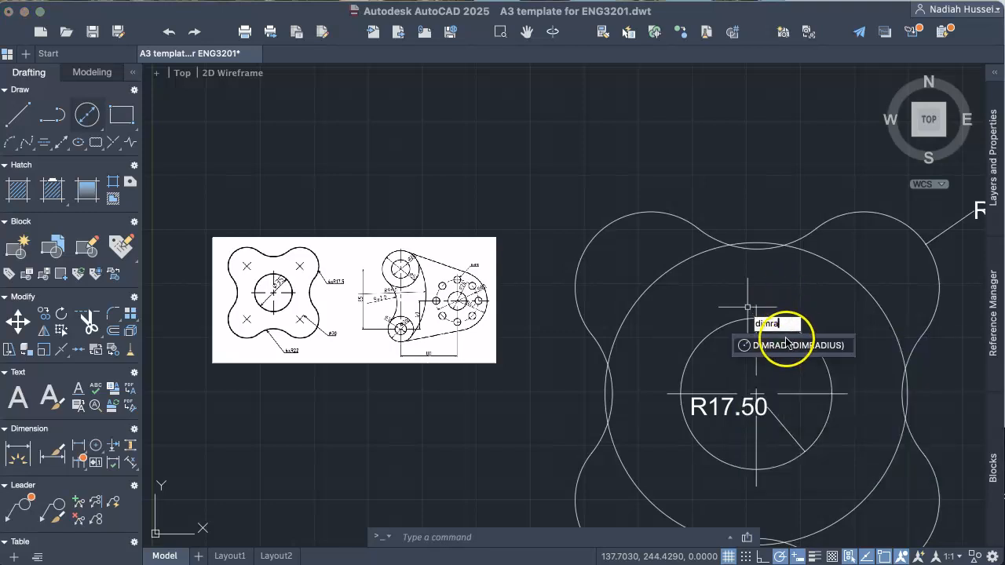
key("Return")
left_click(667, 275)
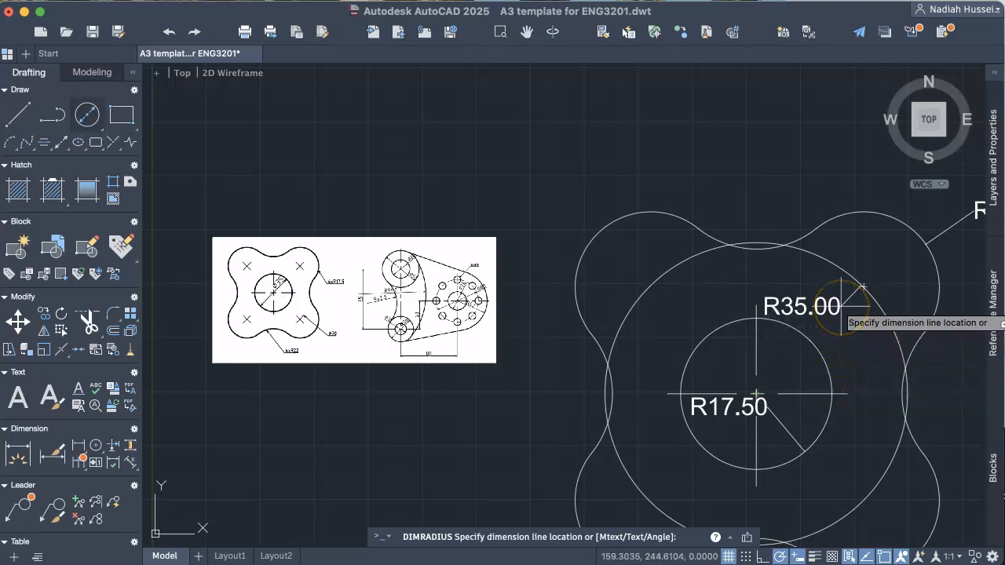
left_click(842, 306)
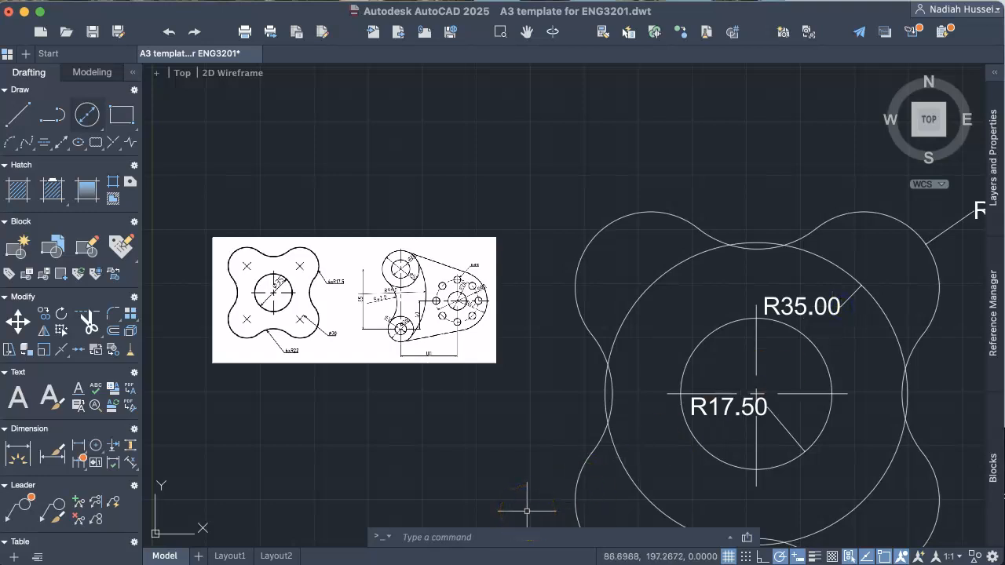
Delete the 70 diameter circle while keeping its radius dimension
left_click(650, 285)
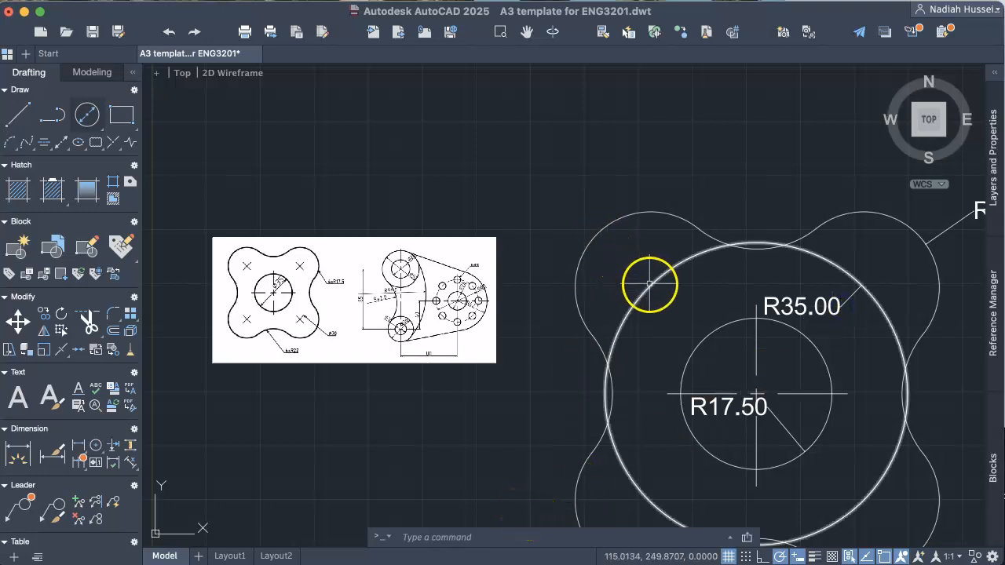
key("Delete")
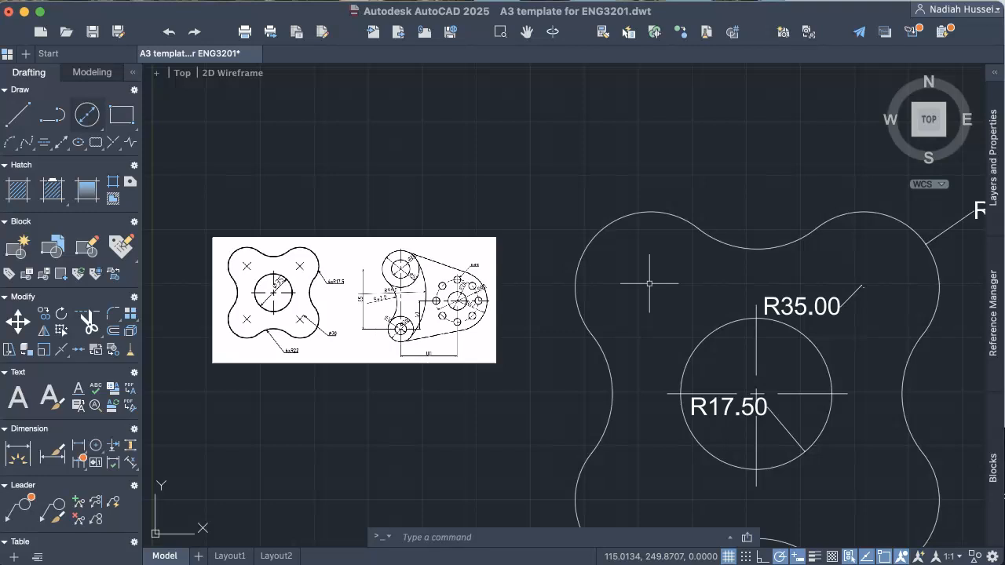
middle_click_drag(650, 288, 536, 197)
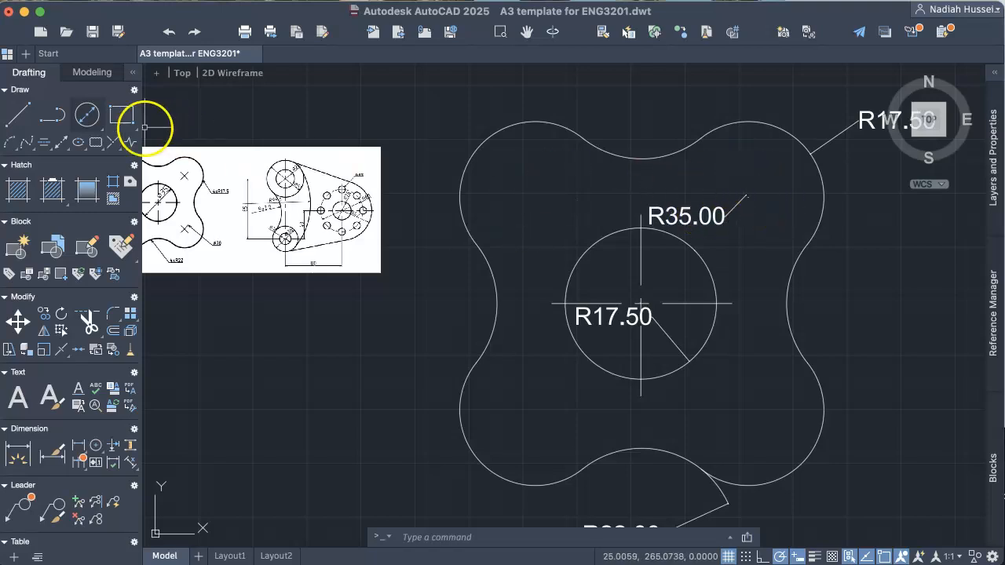
Undo the deletion of the 70 diameter circle
left_click(88, 123)
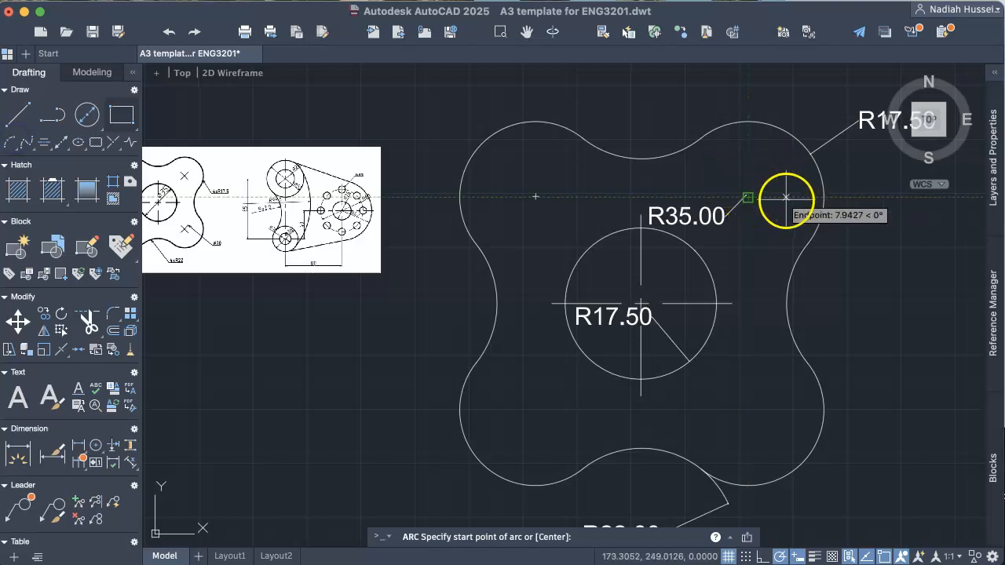
key("Return")
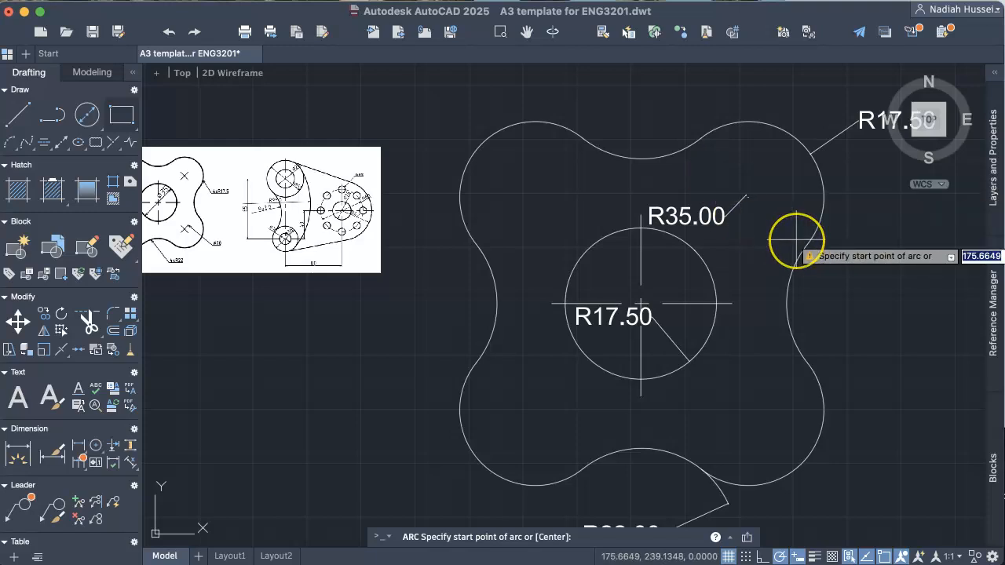
key("Return")
key("Escape")
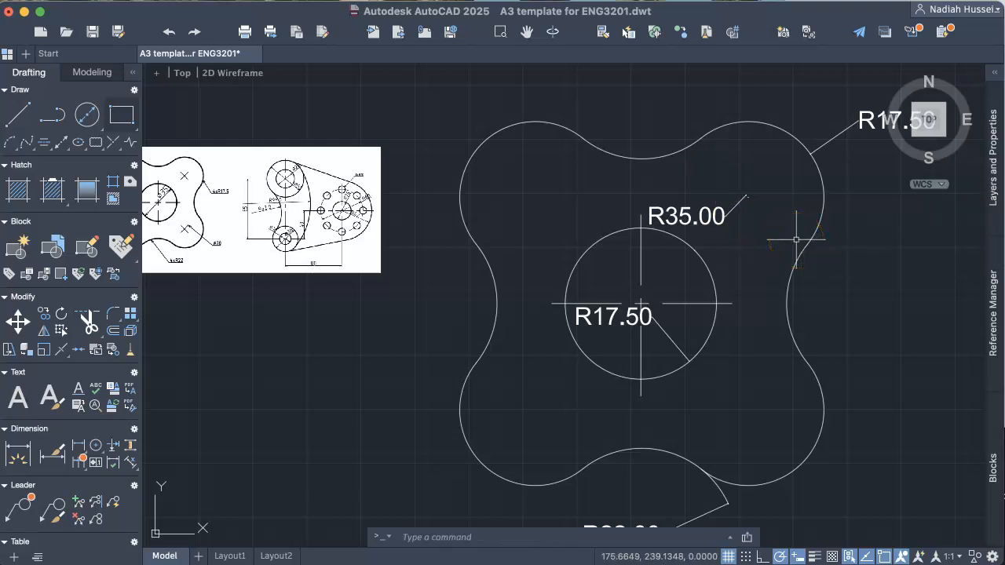
key("super+z")
key("super+z")
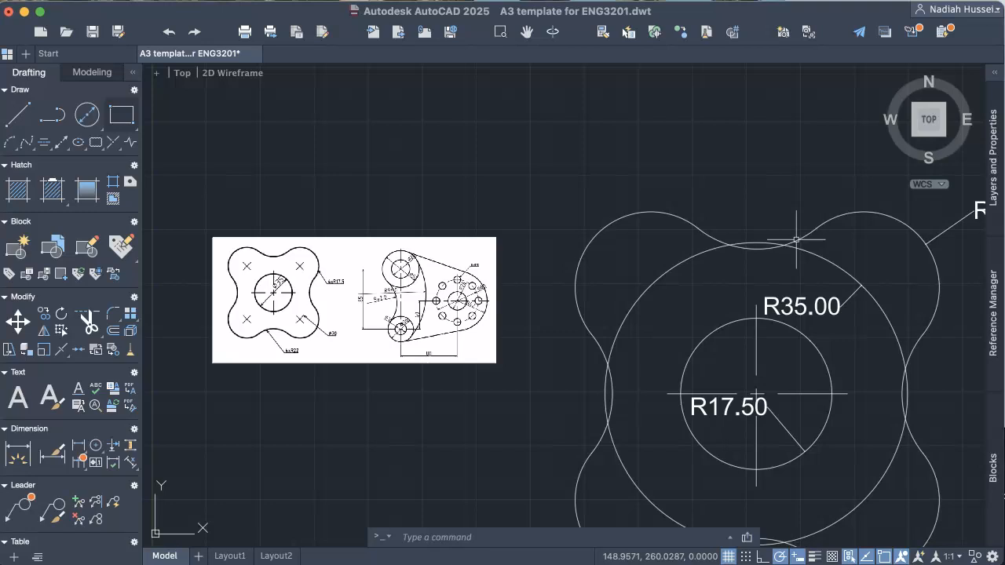
left_click(8, 146)
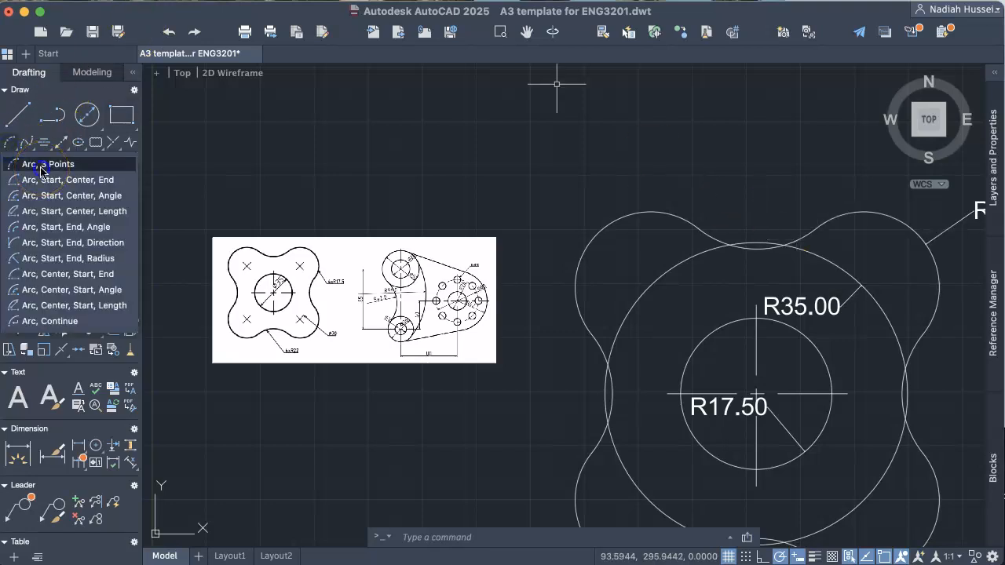
left_click(41, 167)
left_click(639, 299)
key("Escape")
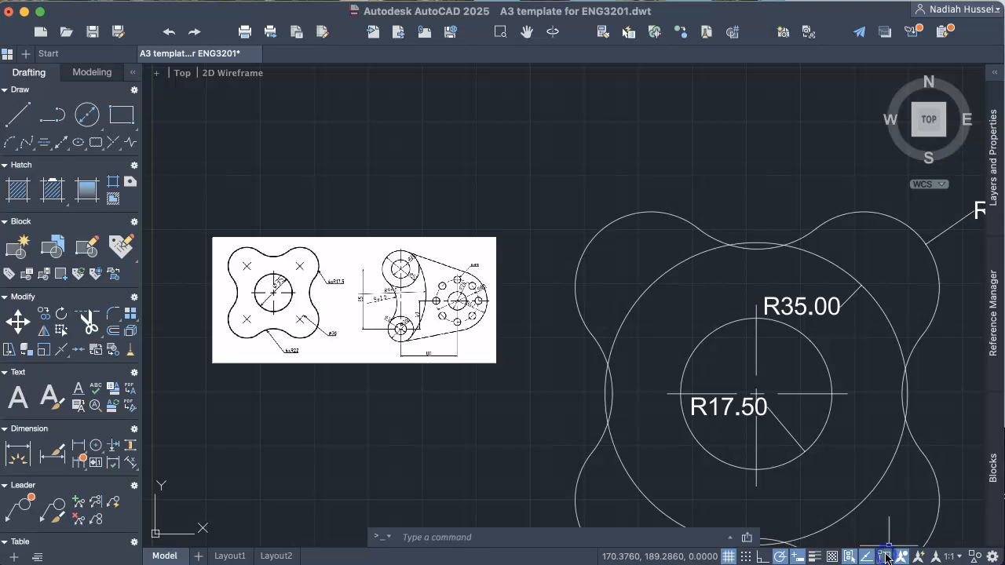
Enable the Nearest object snap and trace a short three-point arc along the 70 diameter circle in the upper-left lobe
left_click(886, 557)
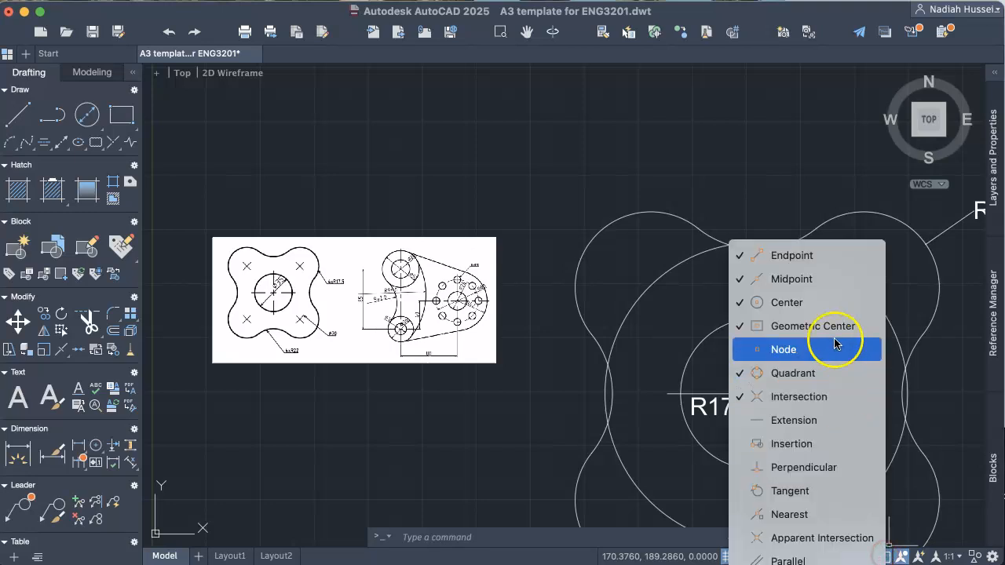
left_click(812, 515)
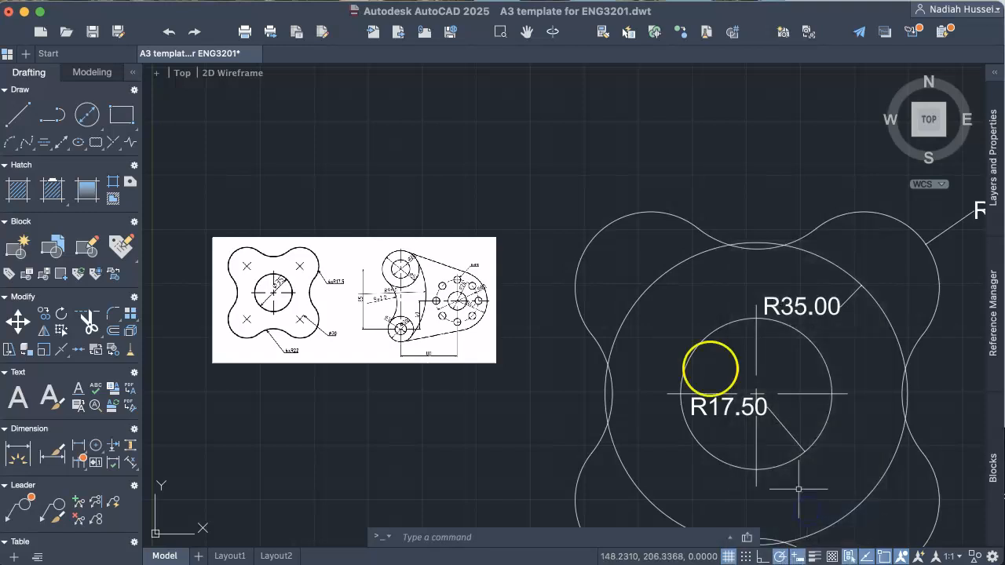
left_click(11, 144)
left_click(28, 165)
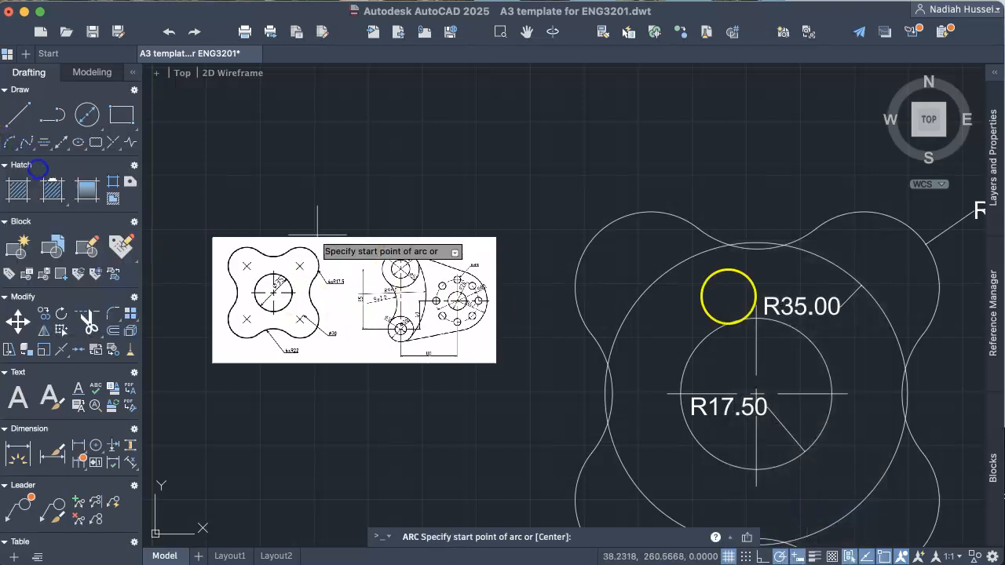
left_click(634, 307)
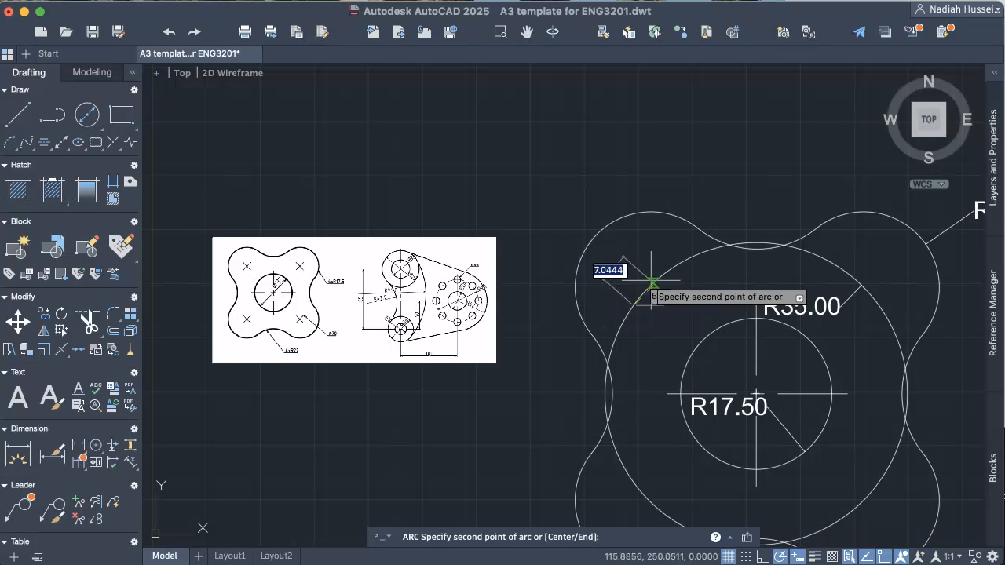
left_click(658, 276)
left_click(671, 269)
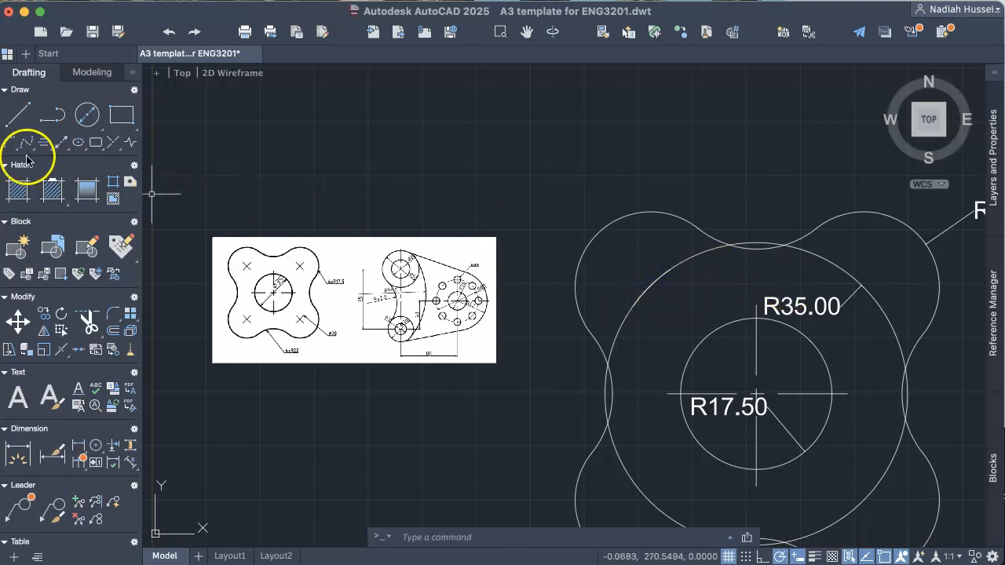
Trace a short three-point arc along the 70 diameter circle in the upper-right lobe
left_click(10, 143)
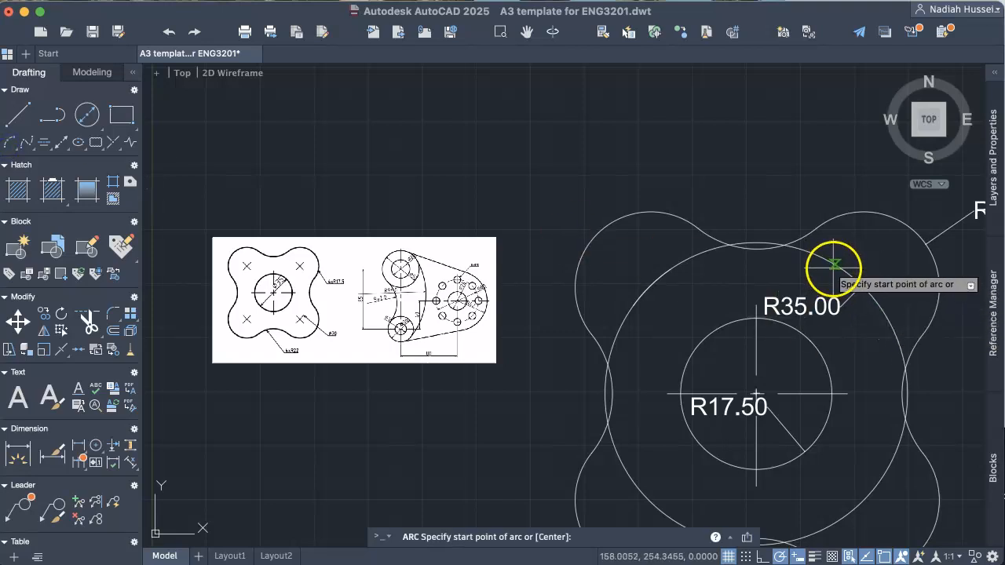
left_click(838, 267)
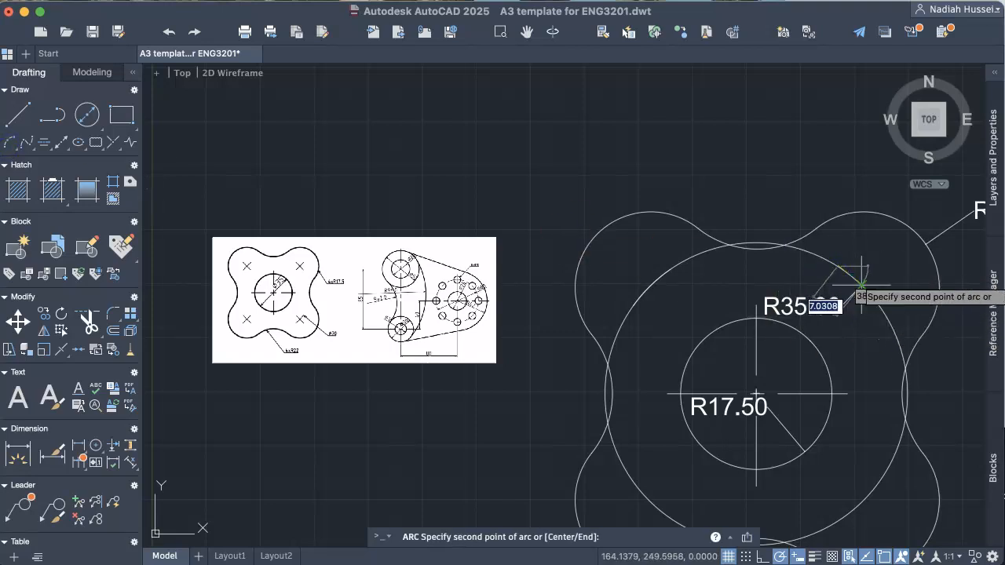
left_click(863, 283)
left_click(883, 311)
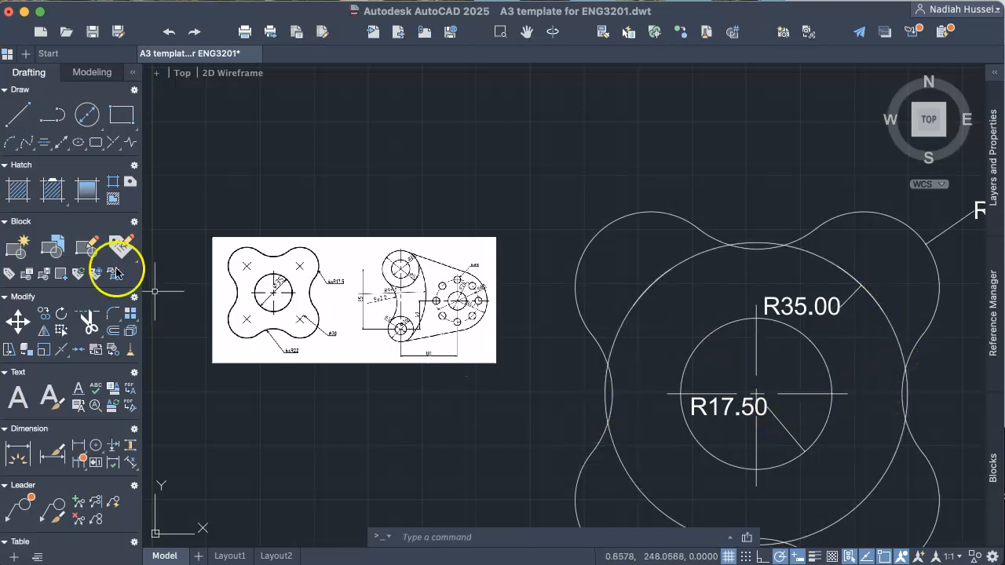
Trace a short three-point arc along the 70 diameter circle in the lower-left lobe
left_click(17, 143)
middle_click_drag(733, 381, 654, 212)
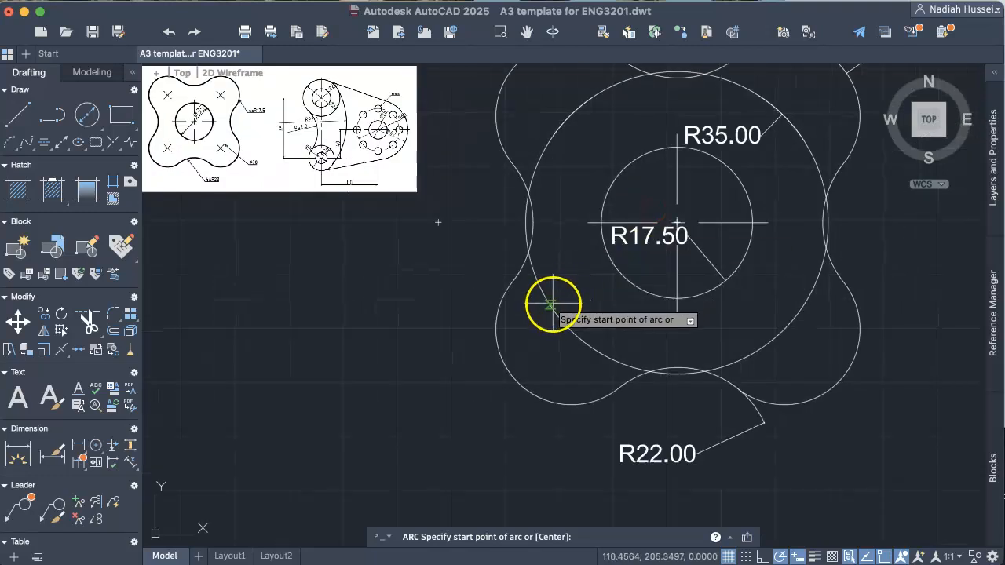
left_click(551, 306)
left_click(562, 318)
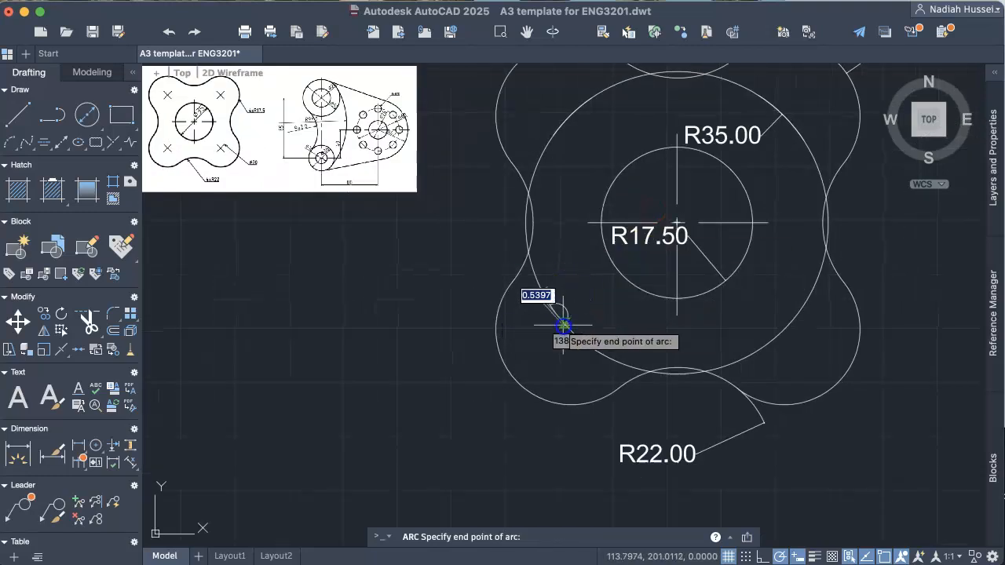
key("Escape")
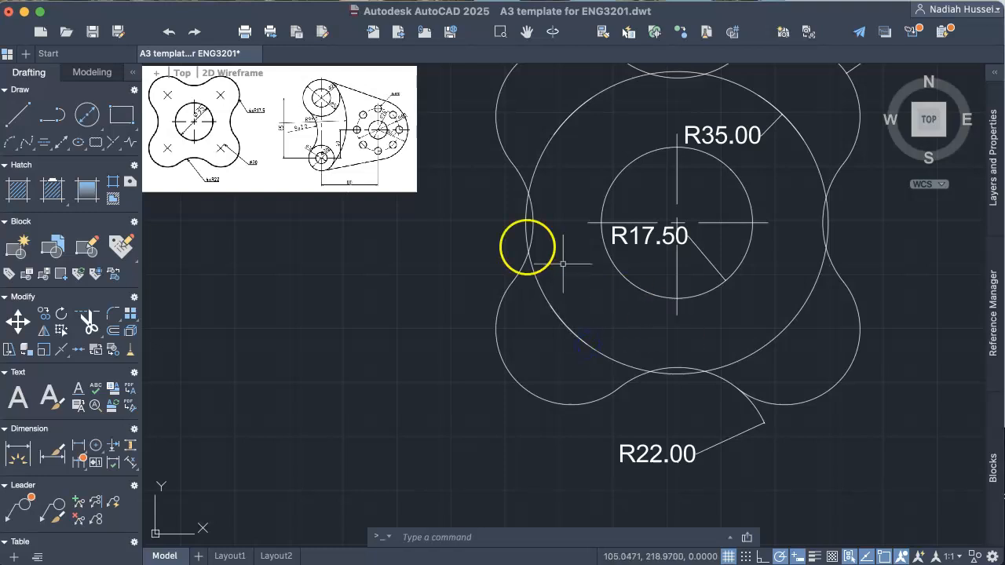
Trace a short three-point arc along the 70 diameter circle in the lower-right lobe, and delete the full circle
left_click(11, 142)
left_click(768, 333)
left_click(793, 322)
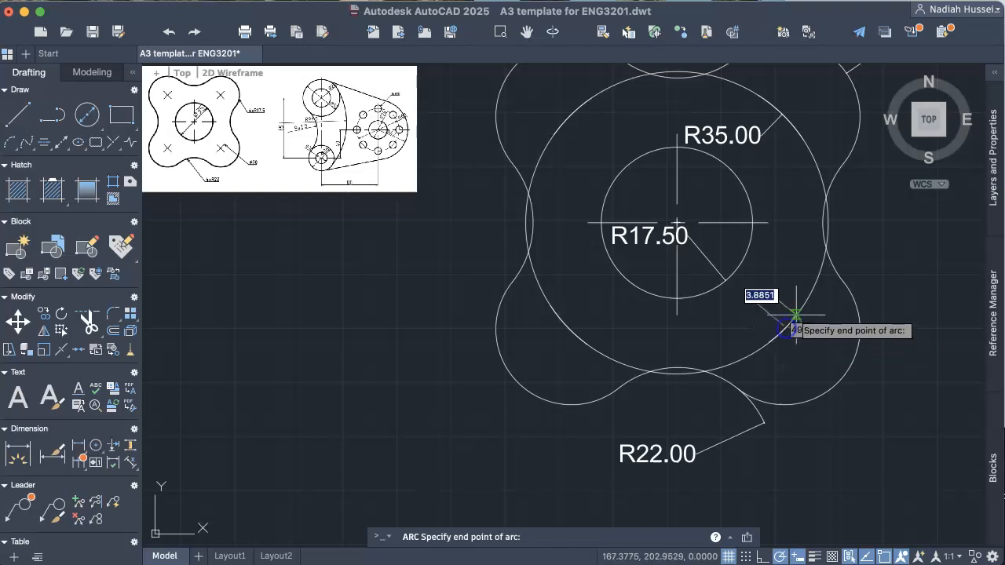
left_click(801, 308)
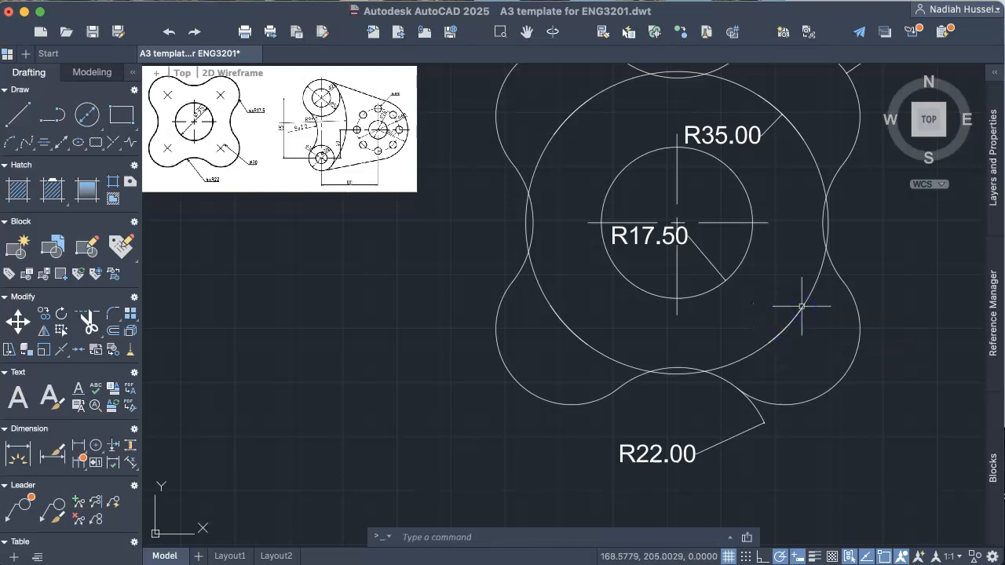
left_click(809, 150)
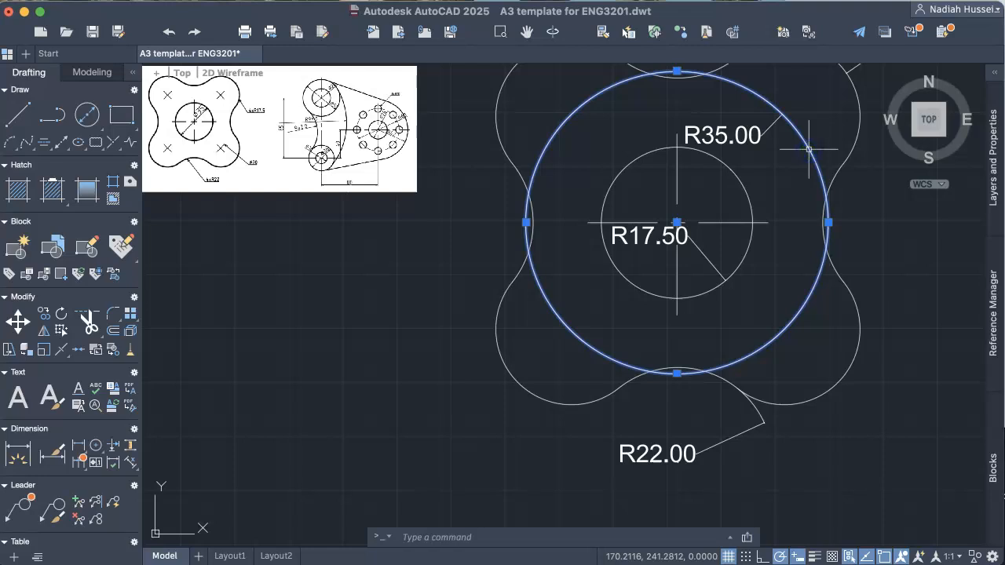
key("Delete")
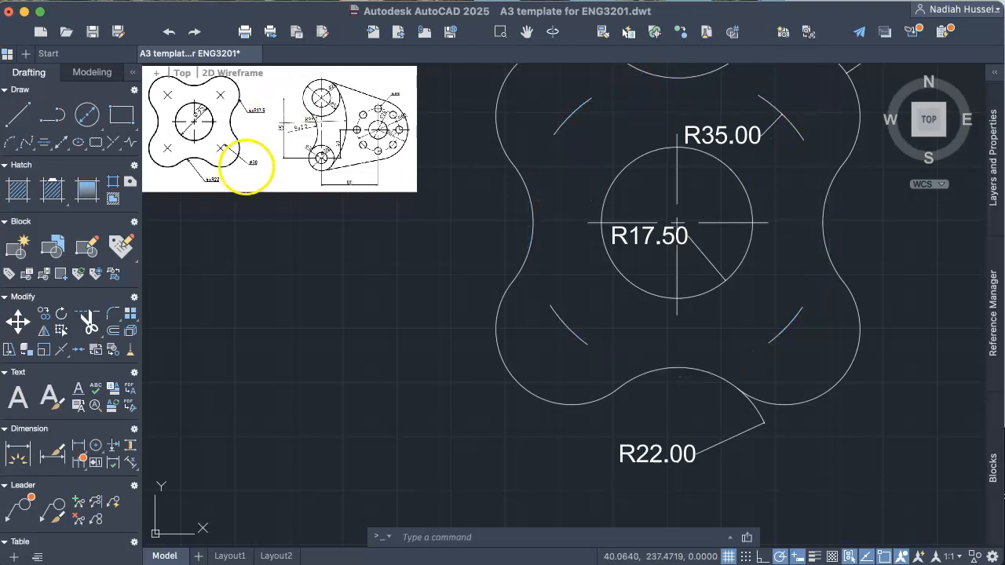
Turn off the Nearest object snap and draw a short line from the upper-left arc's midpoint towards the plate's centre
left_click(18, 114)
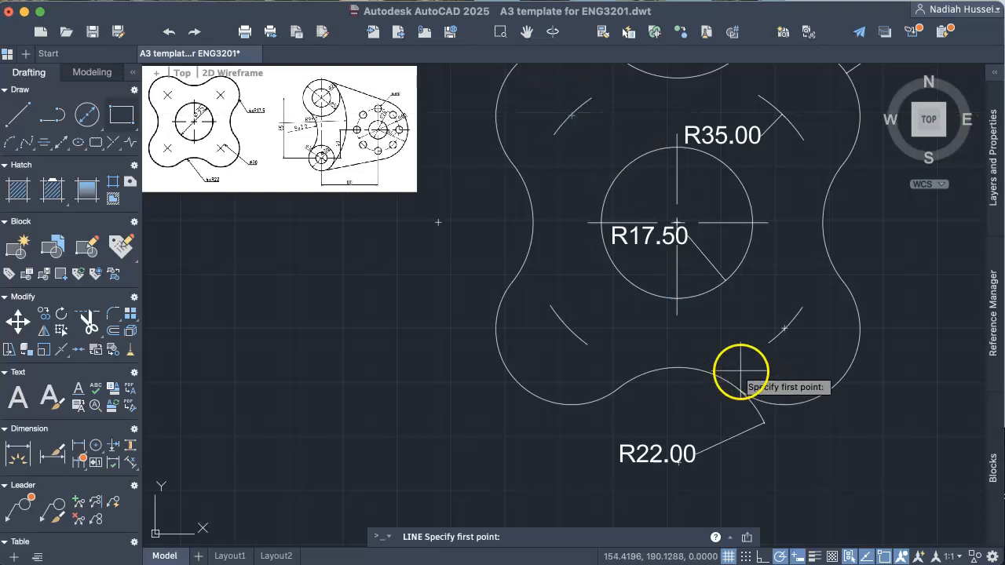
left_click(883, 556)
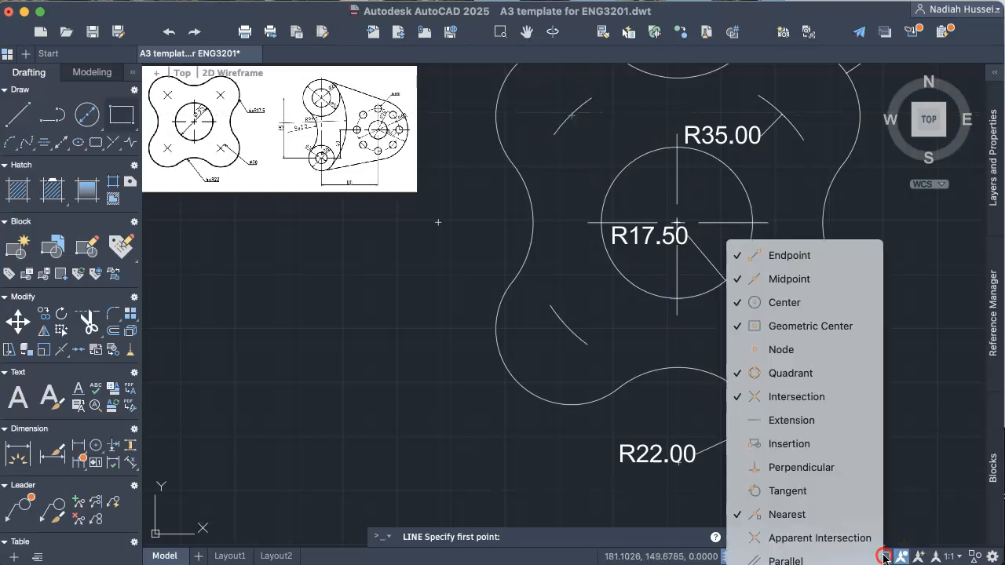
left_click(807, 515)
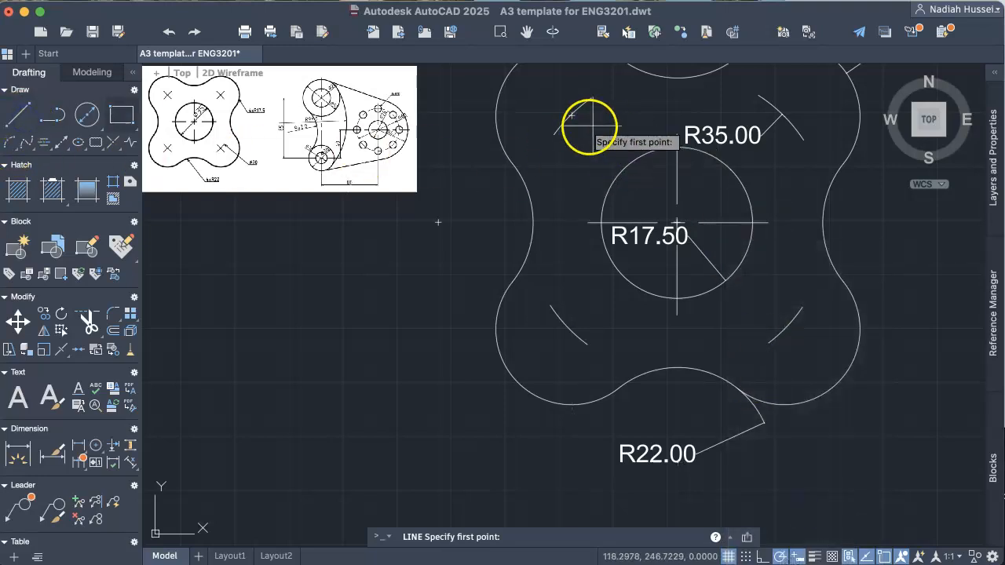
left_click(567, 109)
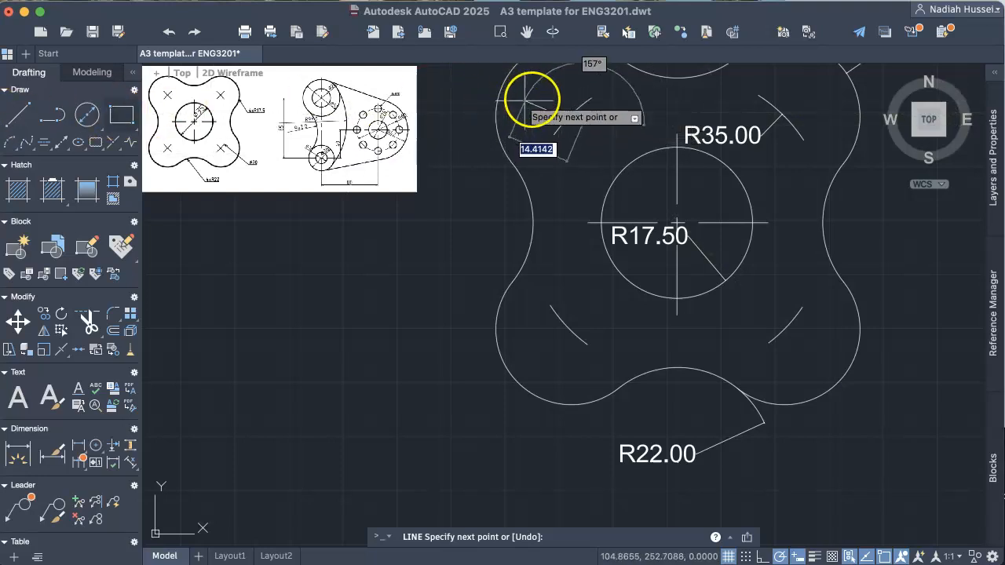
key("Escape")
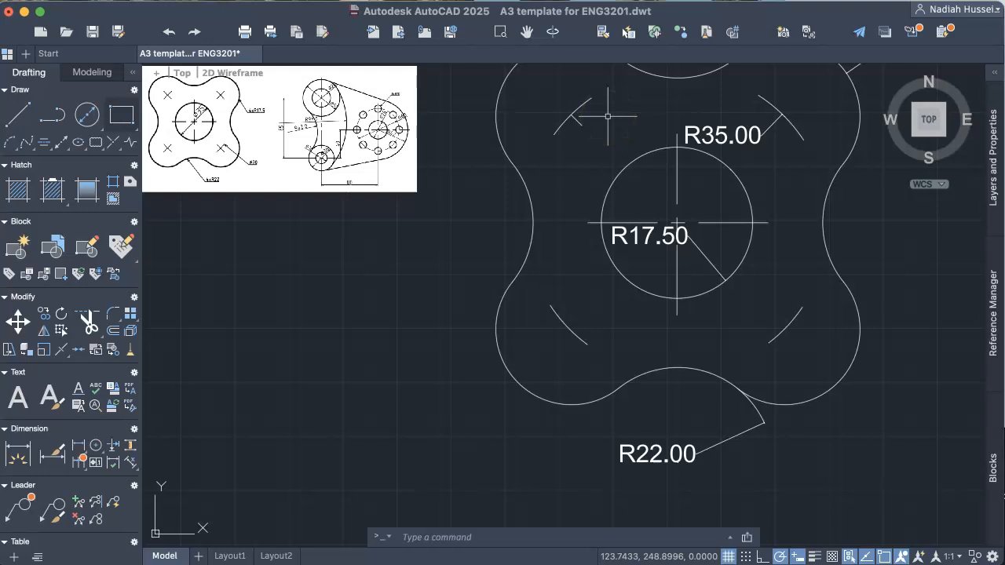
Draw a short line from the lower-left arc's midpoint towards the plate's centre
left_click(17, 115)
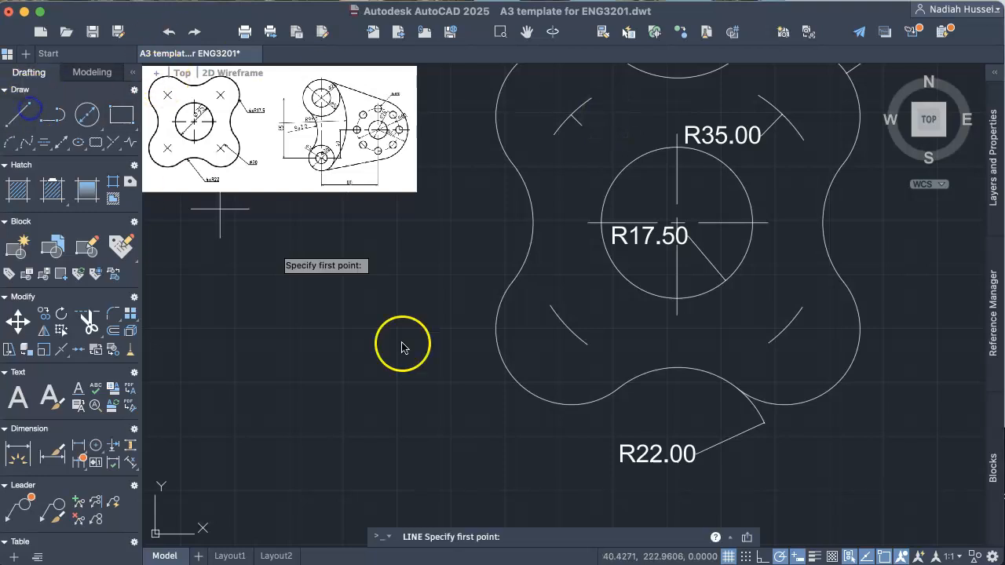
left_click(567, 326)
left_click(583, 315)
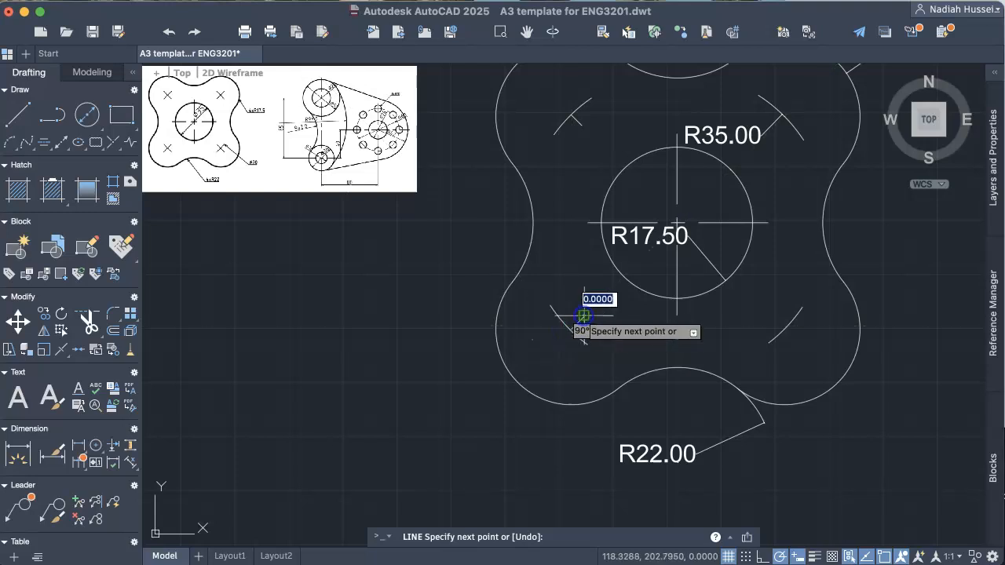
key("Escape")
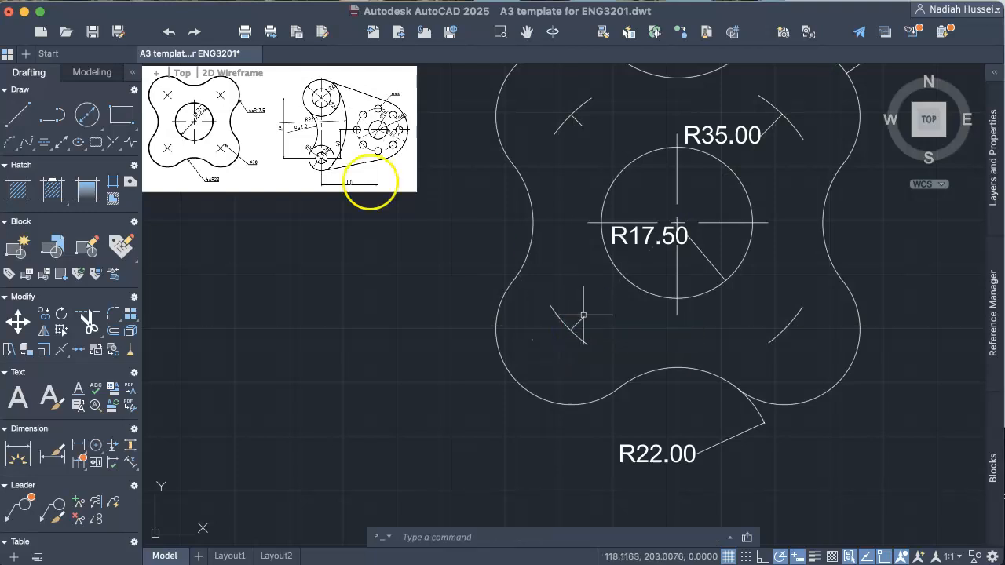
Draw a short line from the lower-right arc's midpoint towards the plate's centre
left_click(23, 116)
left_click(785, 326)
left_click(812, 298)
key("Escape")
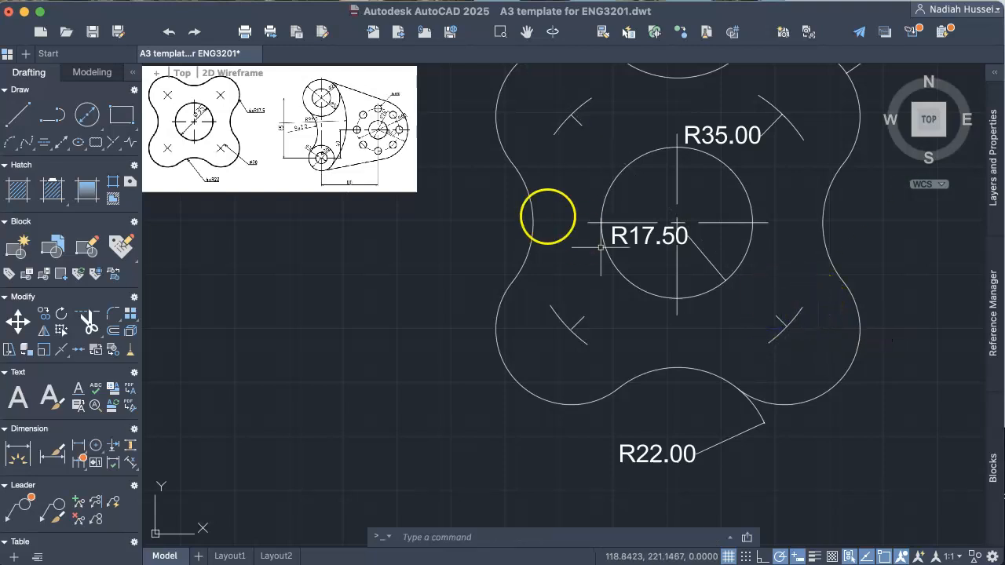
Draw a short line from the upper-right arc's midpoint outwards, away from the plate's centre
left_click(18, 115)
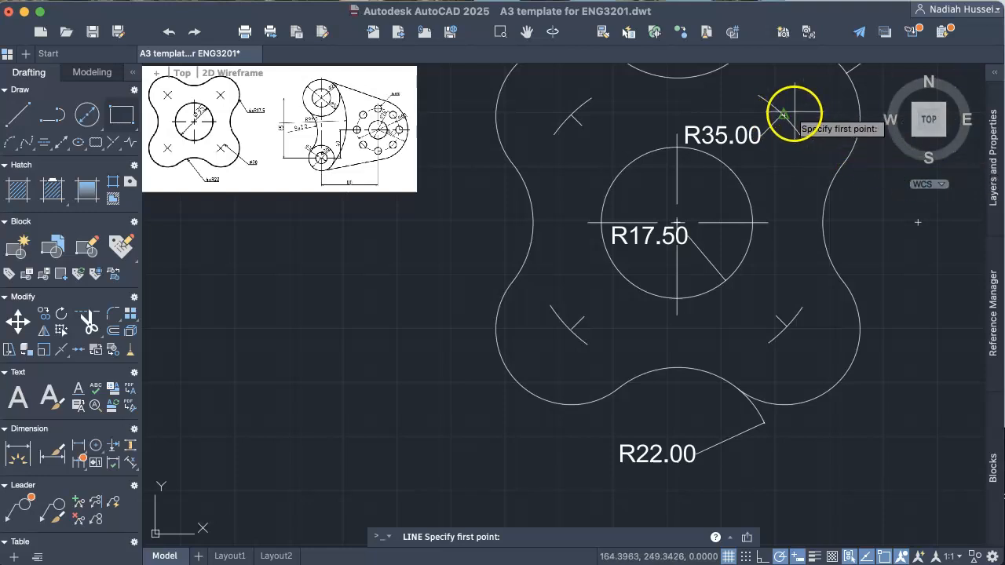
left_click(795, 114)
right_click(827, 105)
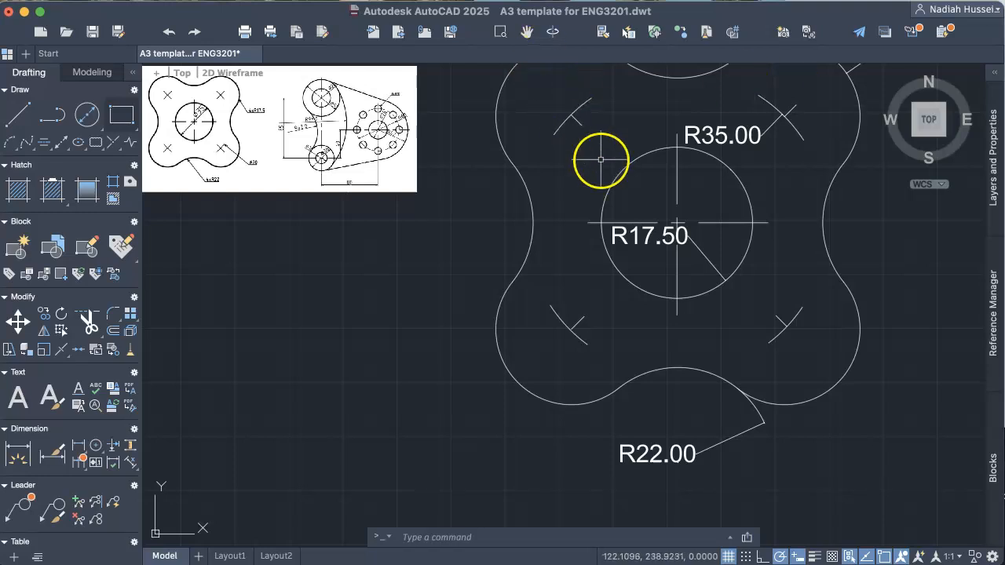
Stretch the short lines in the upper-left, lower-left and lower-right lobes outwards across their arcs to complete the centre crosses
left_click(571, 115)
left_click(560, 103)
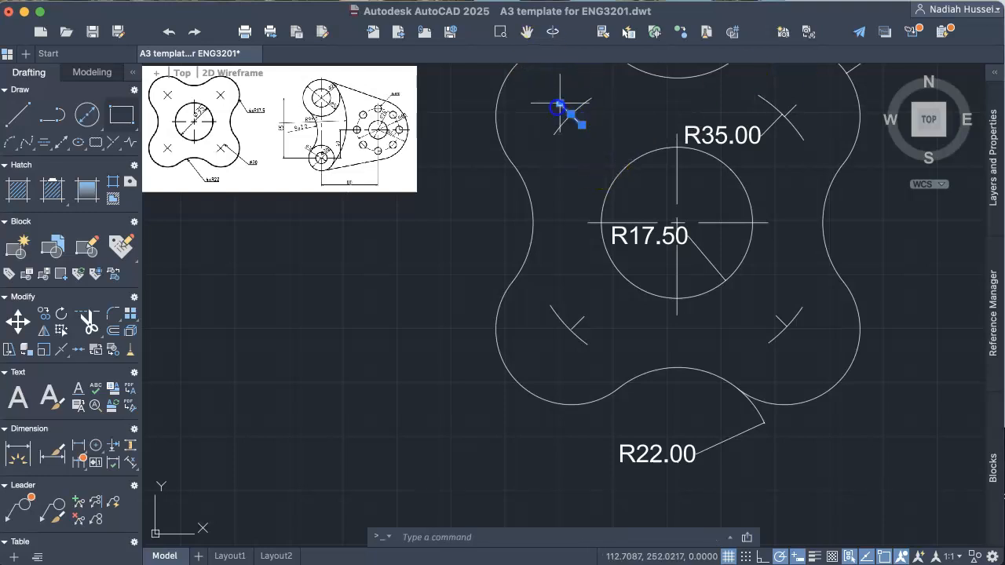
left_click(579, 322)
left_click(561, 337)
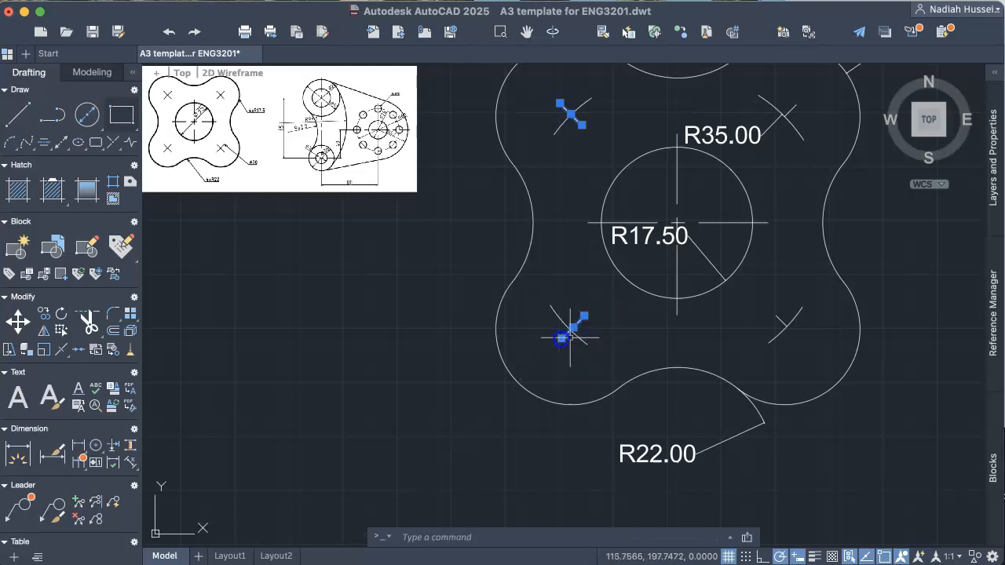
left_click(789, 328)
left_click(803, 343)
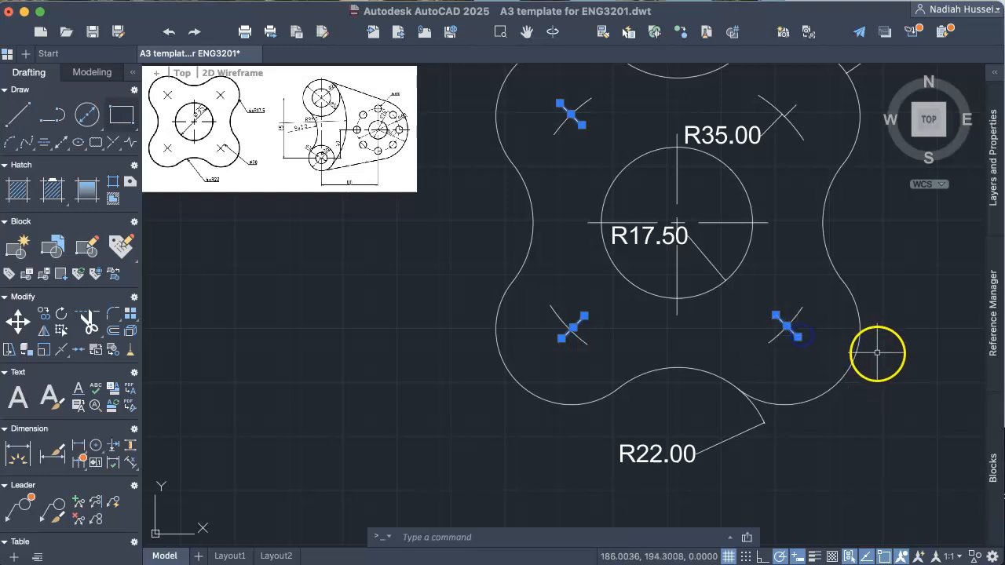
Stretch the arrow end of the R35.00 dimension onto the crossing point of the upper-right lobe's centre mark
scroll(885, 347, "down", 2)
middle_click_drag(885, 347, 673, 359)
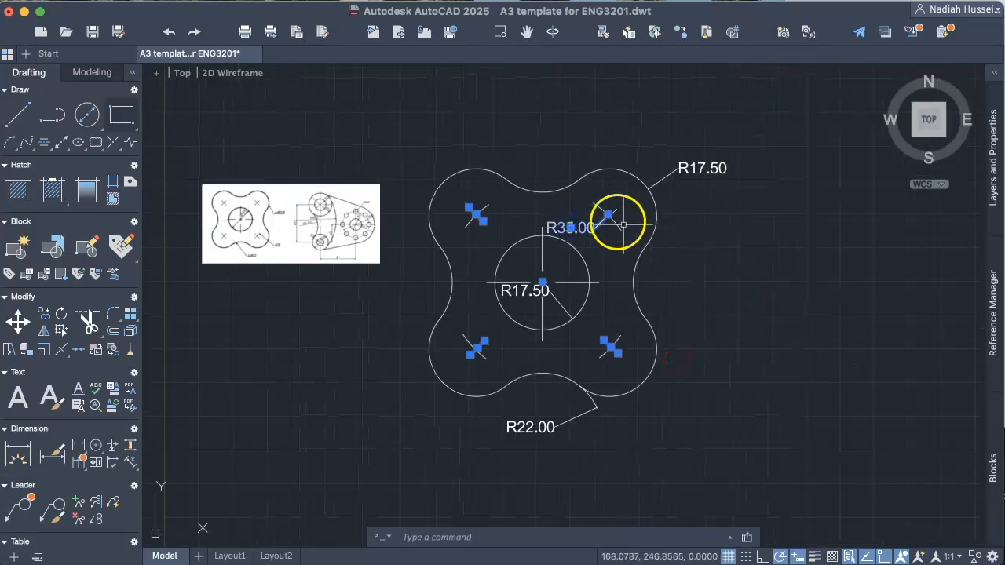
left_click(609, 215)
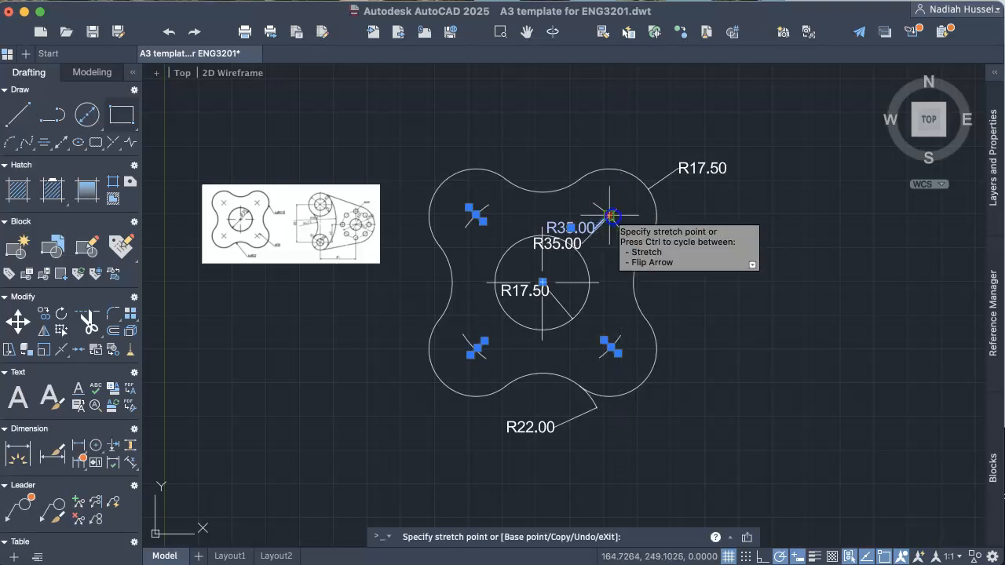
left_click(608, 216)
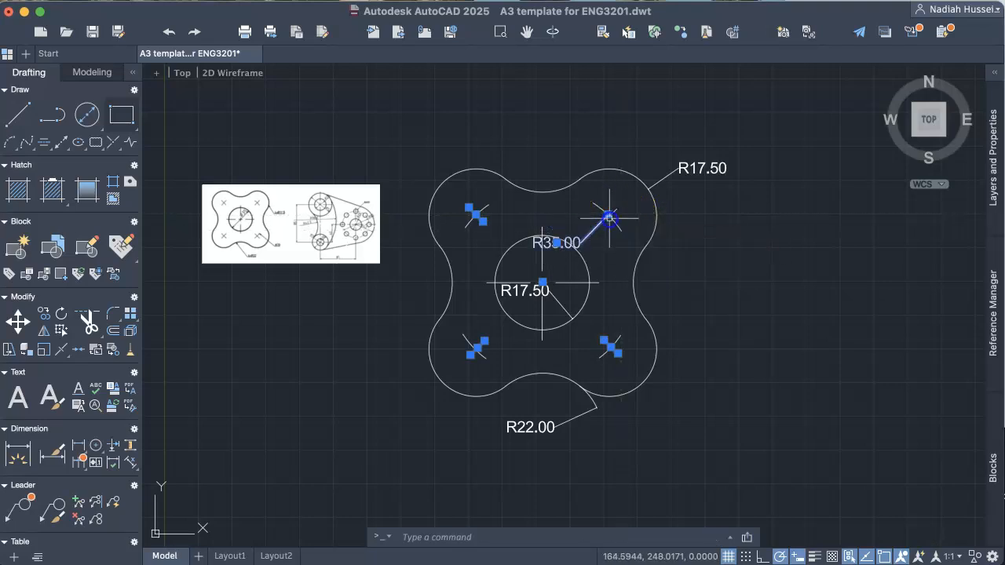
scroll(634, 212, "up", 5)
left_click(530, 229)
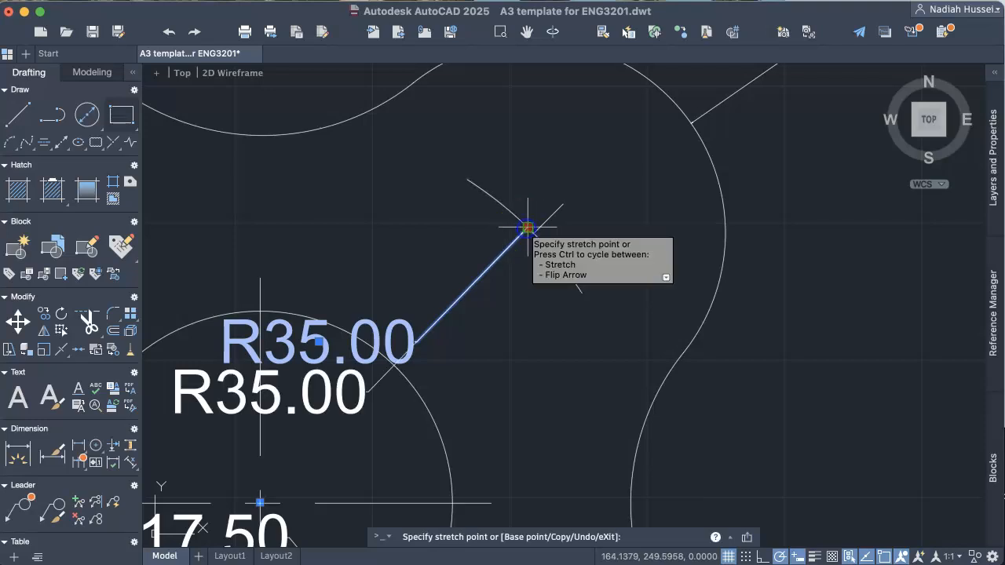
left_click(531, 229)
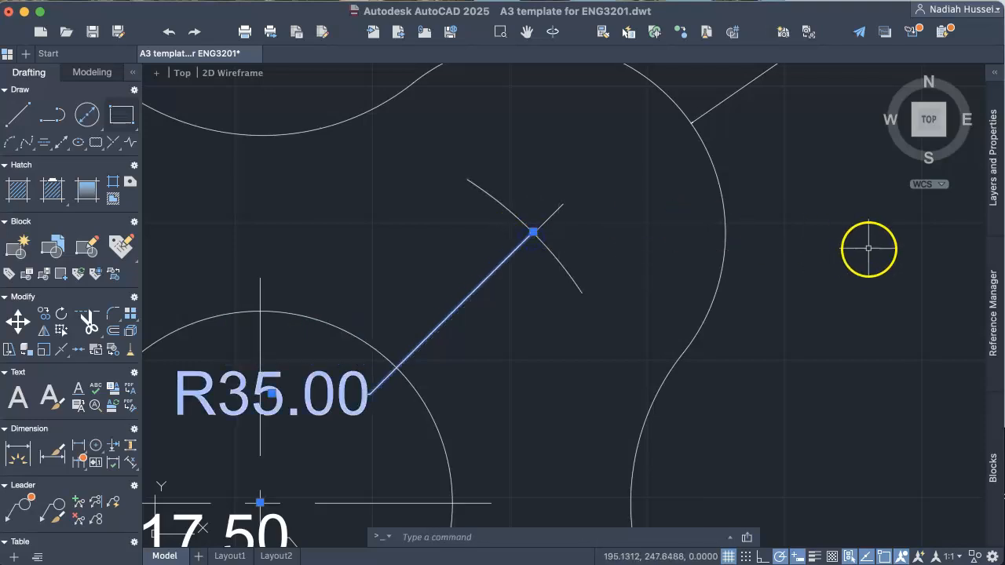
Move the R35.00 dimension text outwards along its leader, close to the upper-right lobe's centre mark
scroll(866, 250, "down", 3)
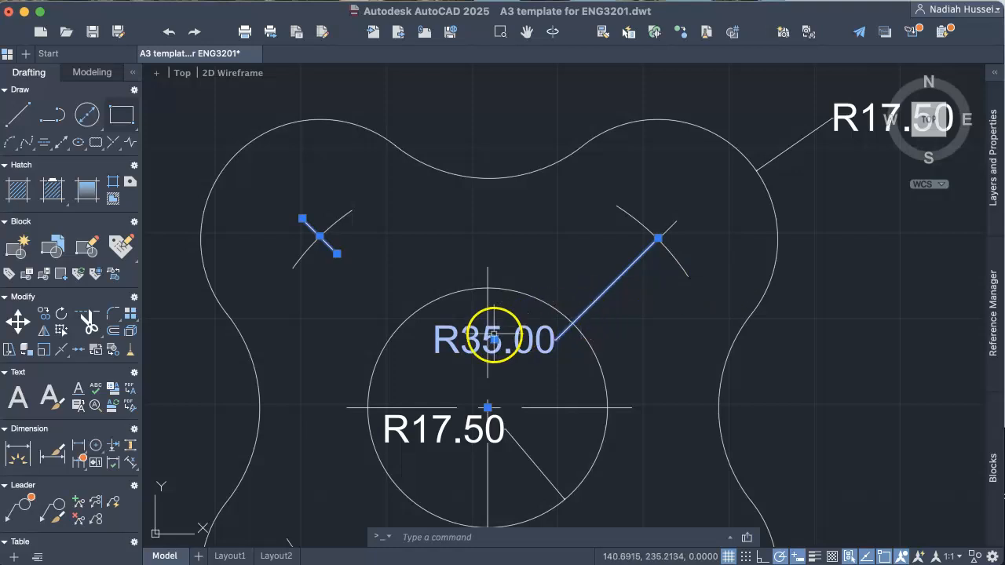
left_click(494, 338)
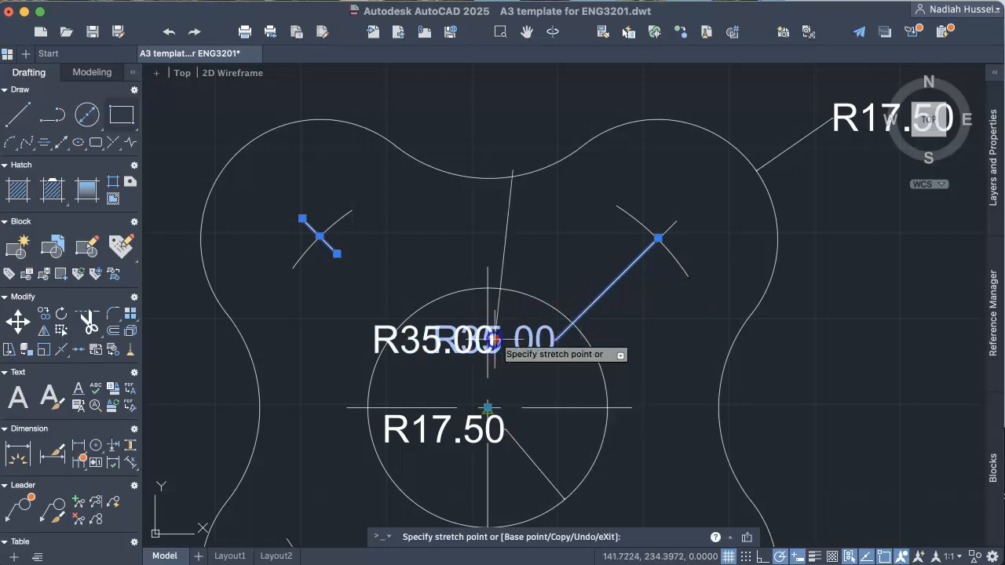
left_click(605, 292)
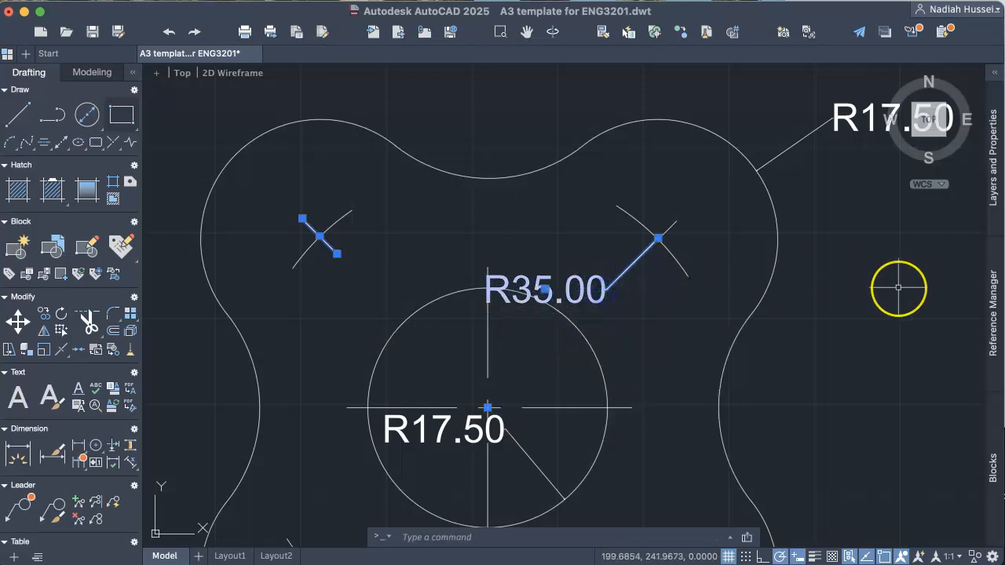
scroll(898, 288, "down", 2)
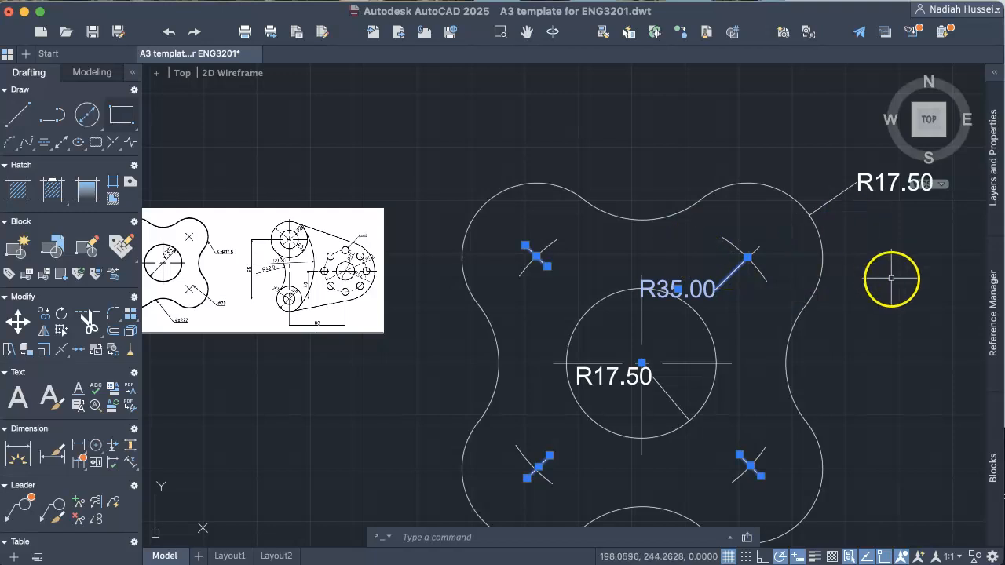
scroll(819, 207, "down", 2)
scroll(796, 191, "down", 2)
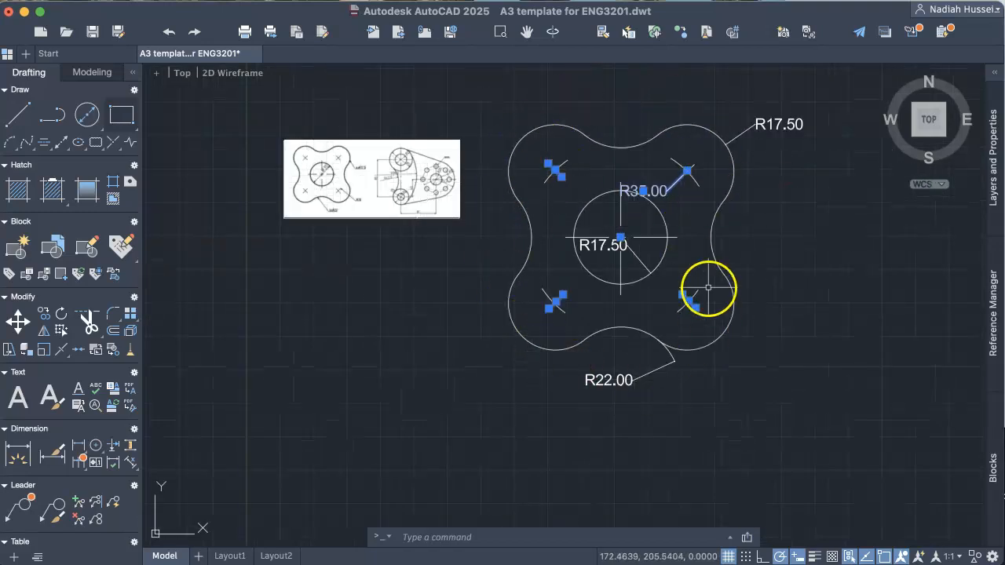
mouse_move(785, 278)
middle_mouse_down()
mouse_move(691, 336)
mouse_move(683, 365)
middle_mouse_up()
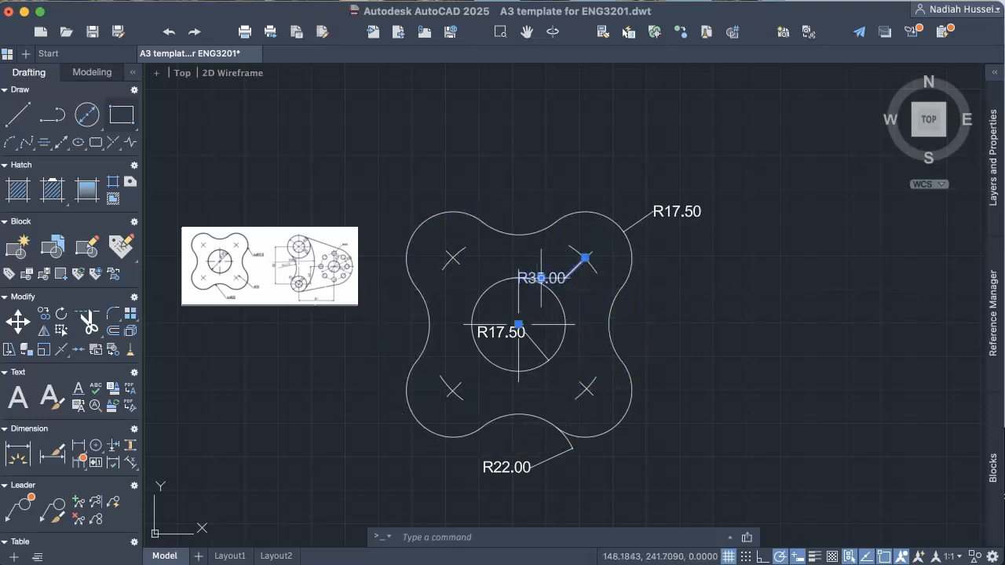
left_click(541, 278)
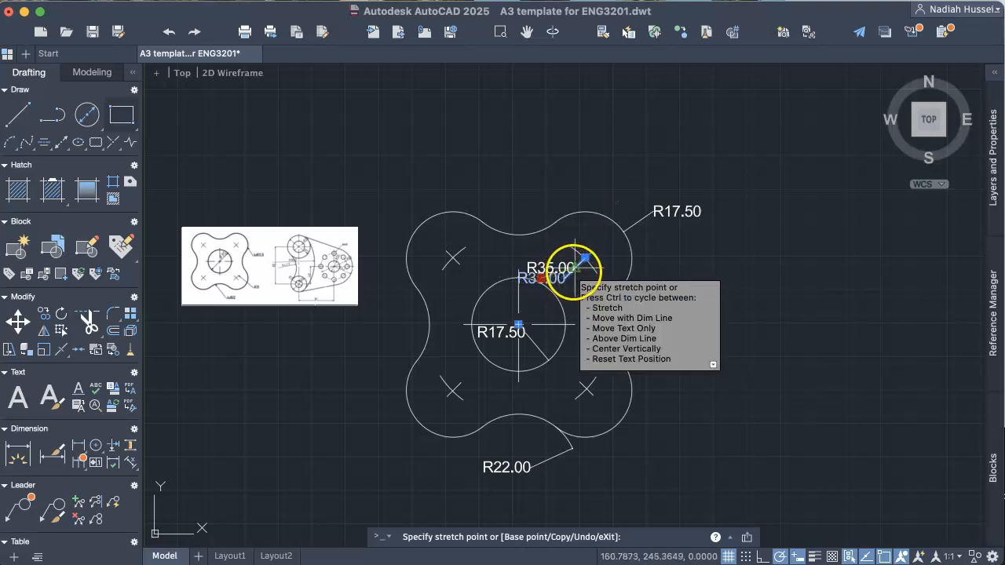
left_click(574, 269)
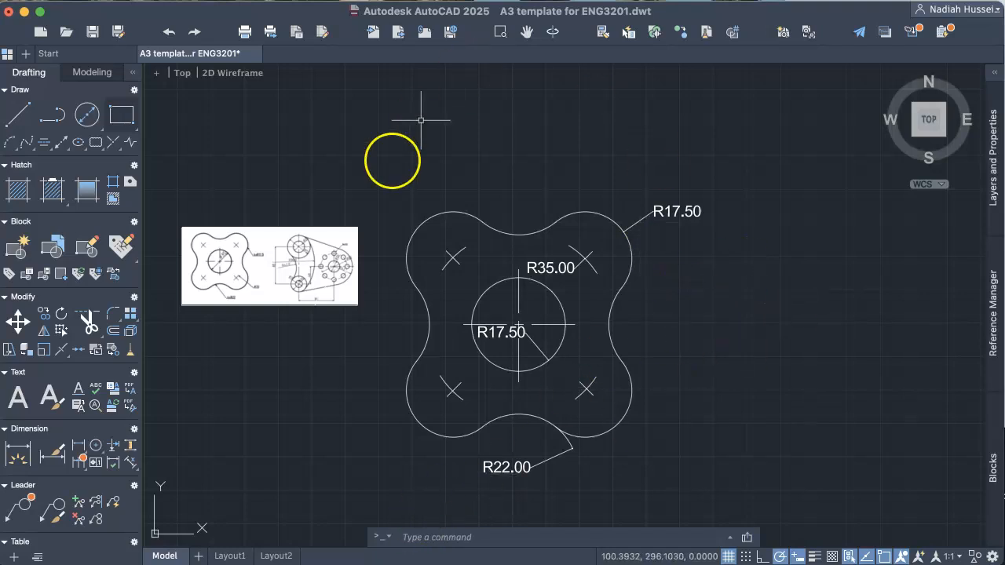
left_click(229, 556)
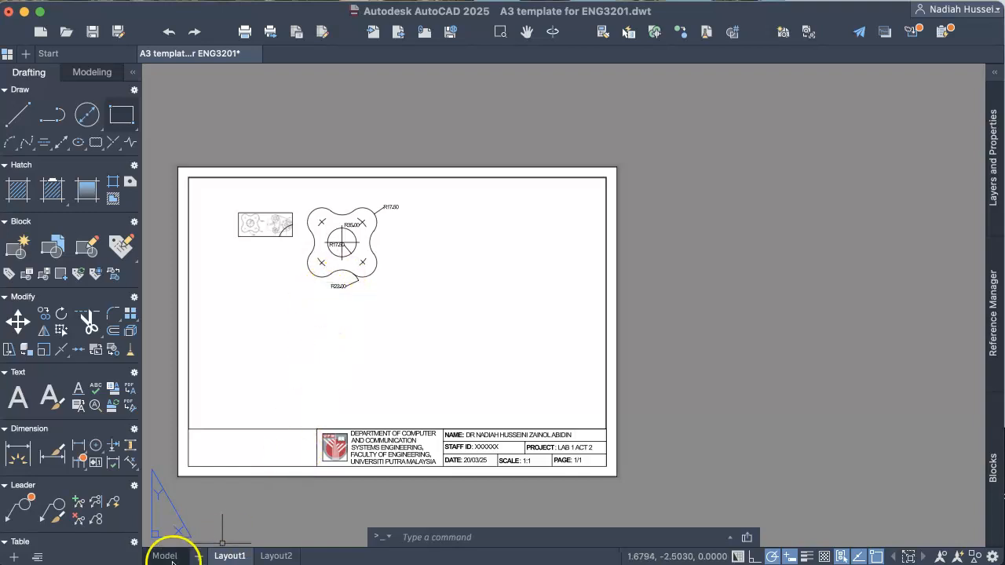
left_click(172, 560)
left_click(272, 278)
left_click(288, 311)
left_click(290, 260)
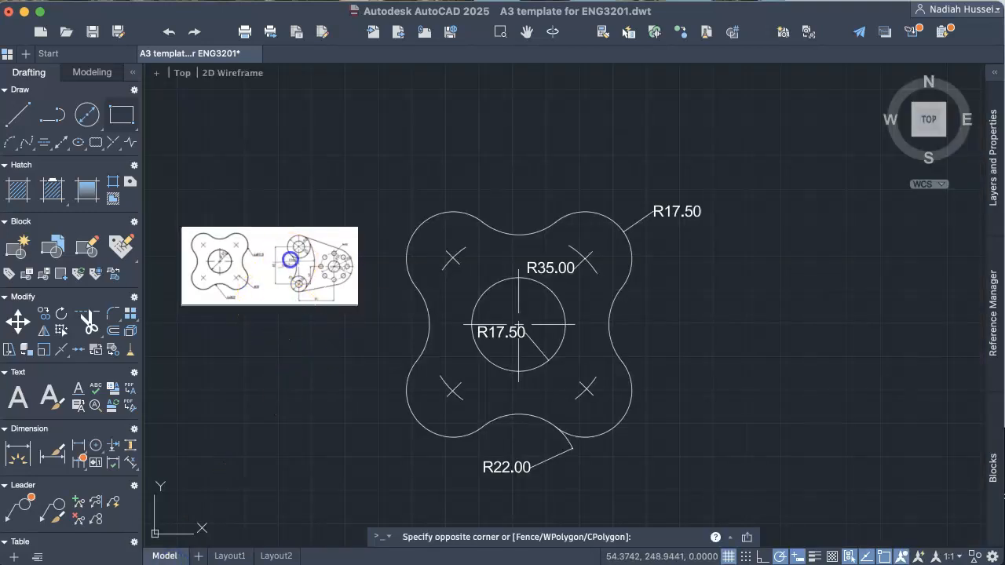
left_click(293, 265)
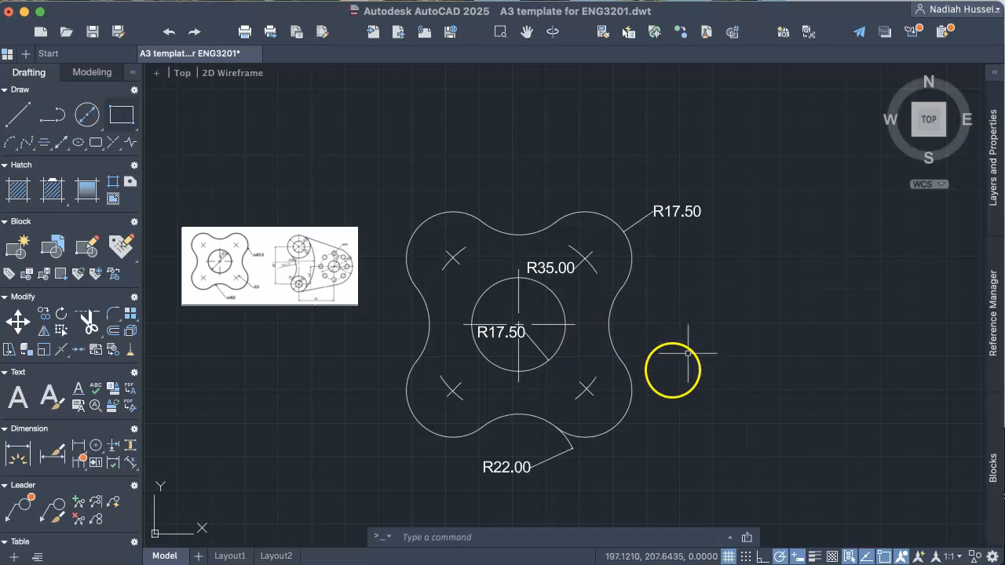
In Layout1, activate the viewport, enlarge and position the four-lobed plate within the frame's left half, and return to paper space
left_click(228, 556)
scroll(353, 235, "up", 5)
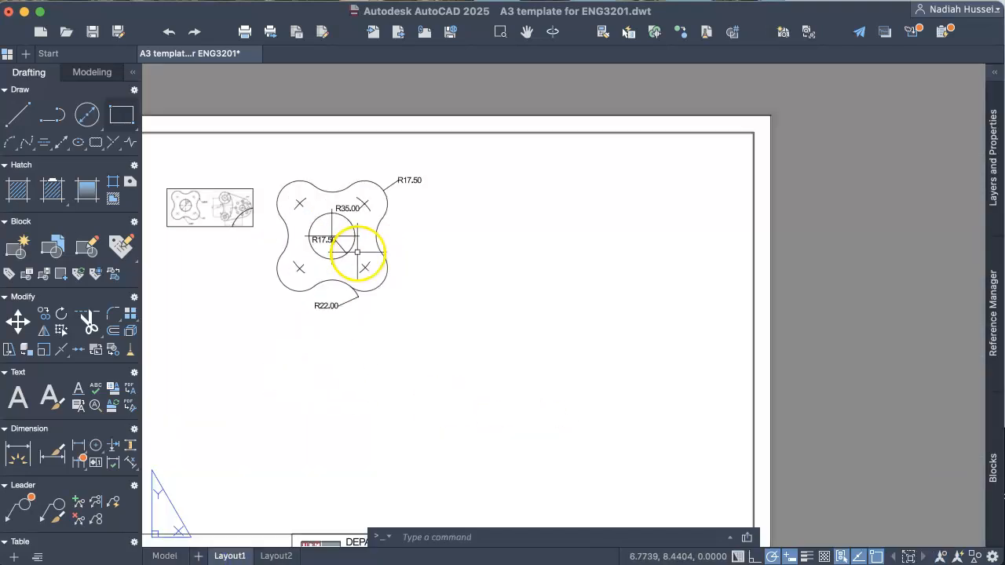
scroll(363, 254, "down", 4)
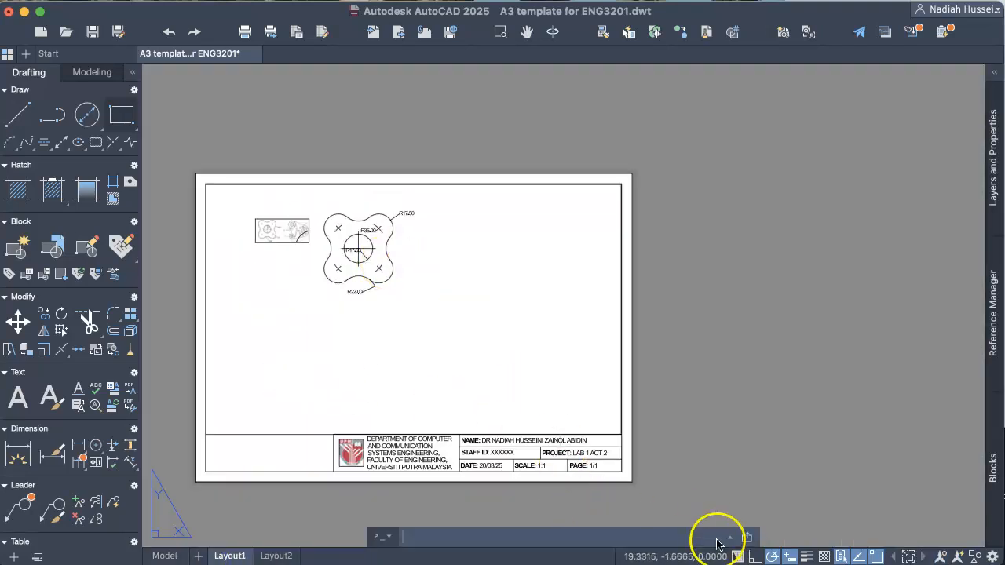
left_click(739, 556)
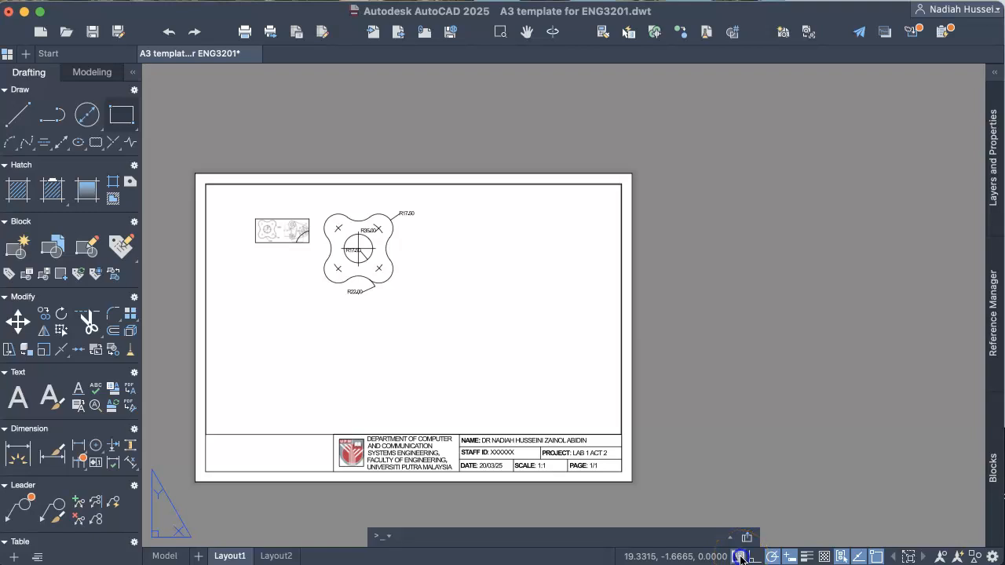
scroll(377, 298, "up", 2)
scroll(397, 309, "up", 3)
mouse_move(398, 311)
middle_mouse_down()
mouse_move(416, 334)
mouse_move(406, 453)
middle_mouse_up()
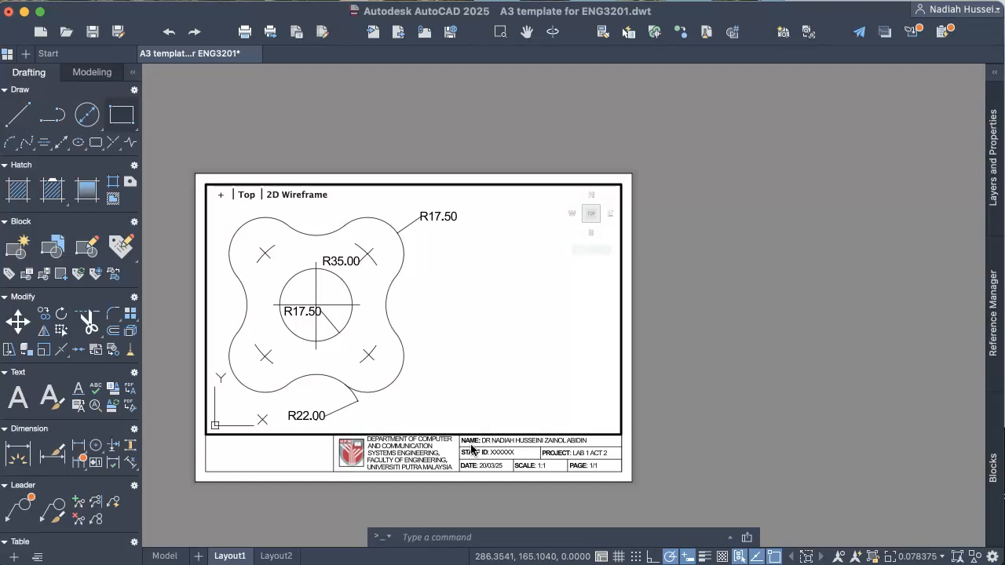
double_click(585, 455)
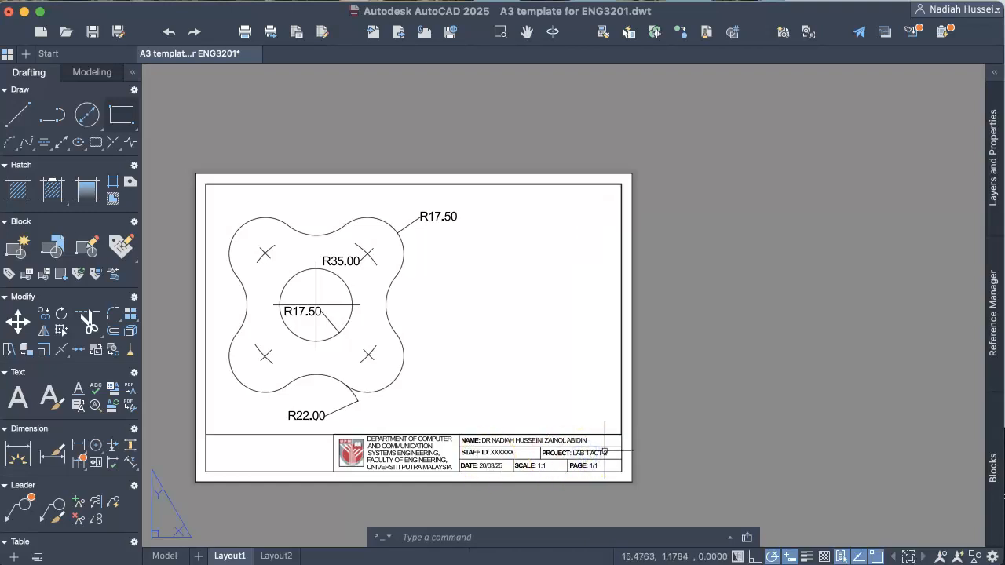
Switch Layout1 into the viewport's model space and back to paper space, twice
left_click(739, 557)
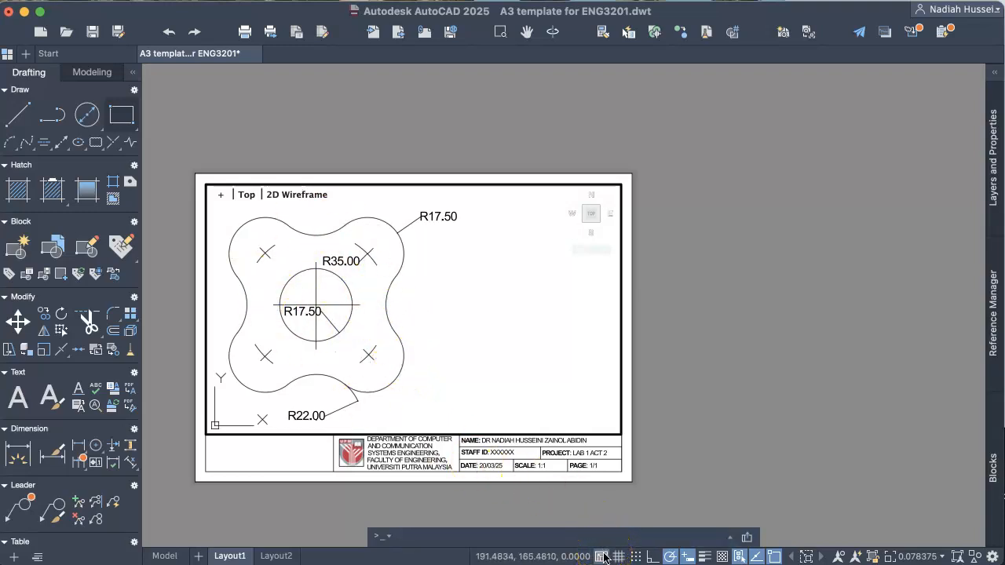
left_click(603, 557)
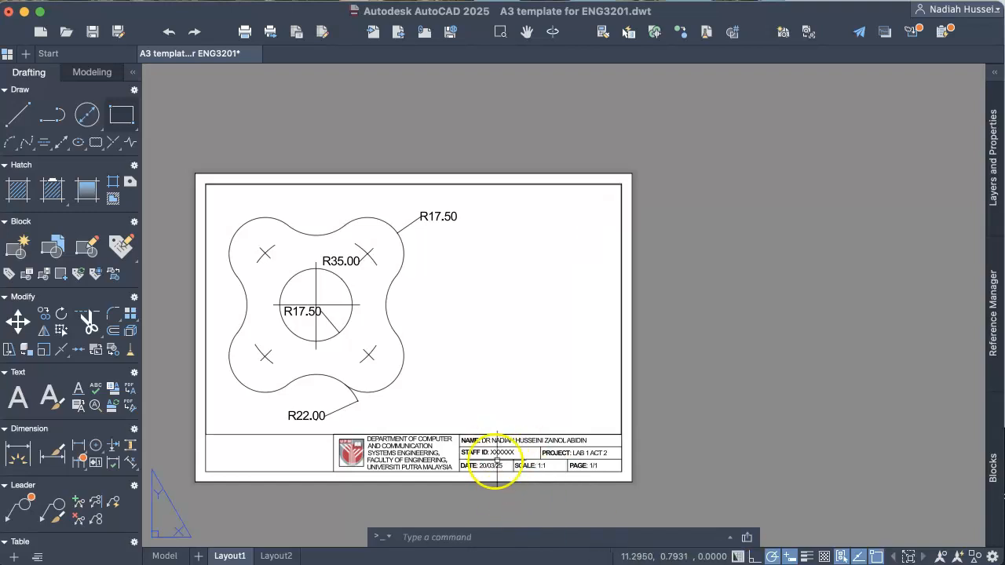
double_click(452, 310)
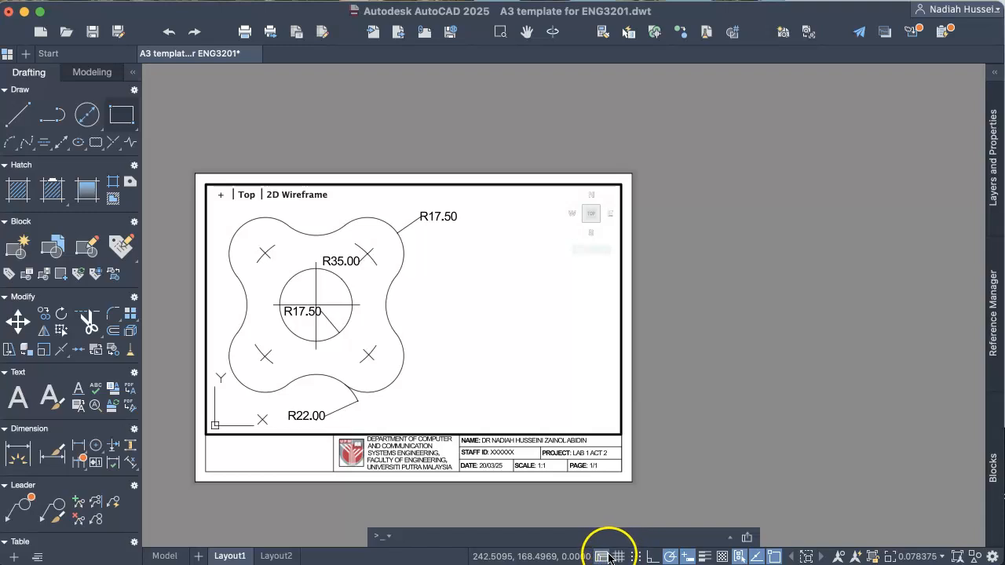
left_click(603, 556)
Change the title block's project text to "LAB 1 ACT 3"
scroll(574, 465, "up", 3)
scroll(574, 466, "up", 2)
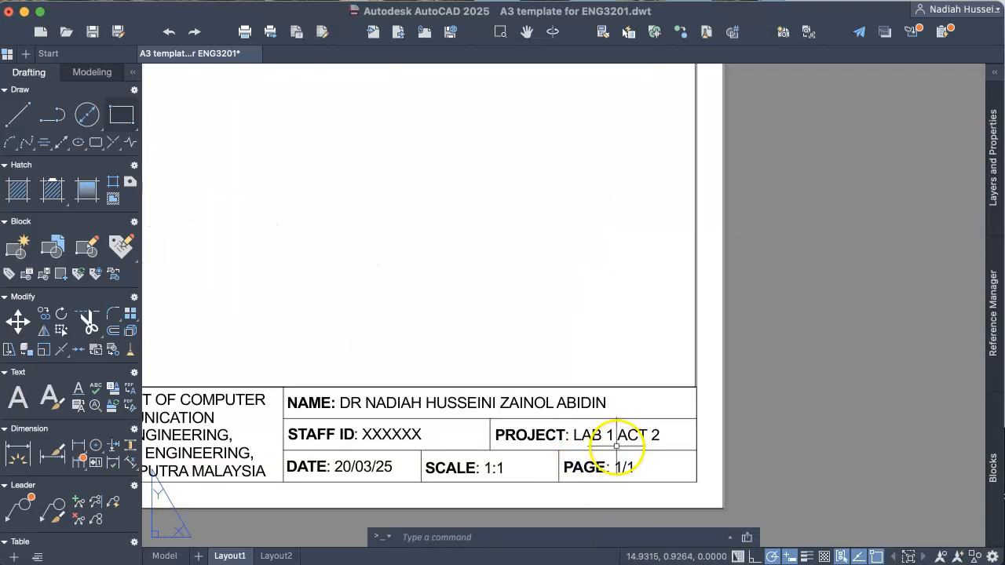
double_click(618, 440)
left_click(659, 437)
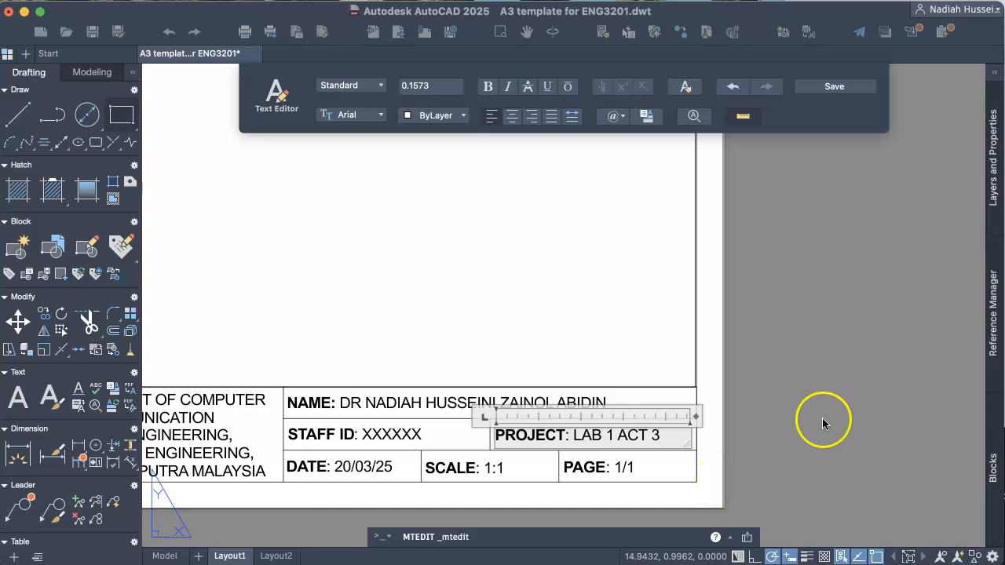
left_click(804, 400)
scroll(803, 400, "down", 4)
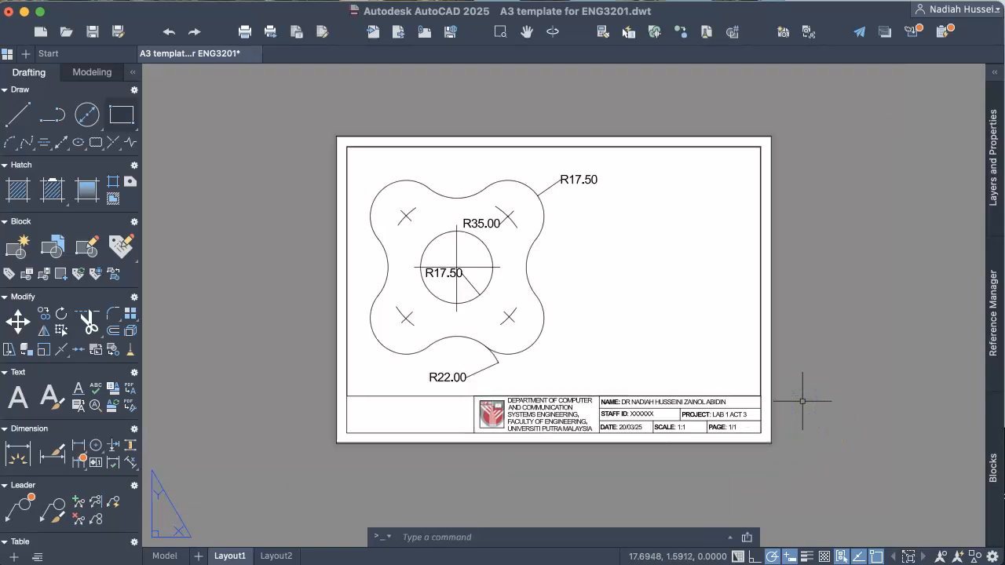
Activate the Layout1 viewport, return to paper space, and open and close the title block's date text without editing it
left_click(737, 555)
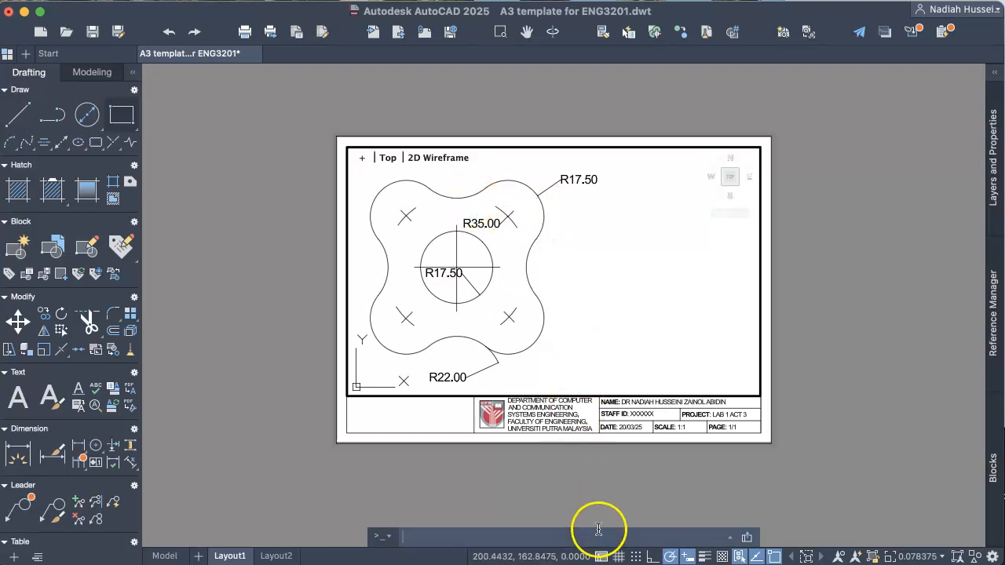
left_click(602, 558)
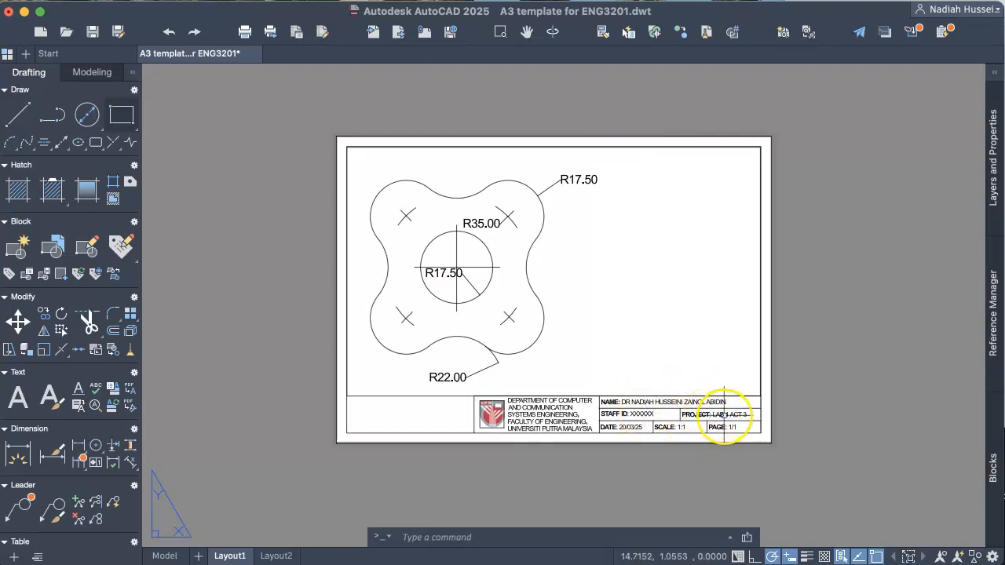
double_click(633, 430)
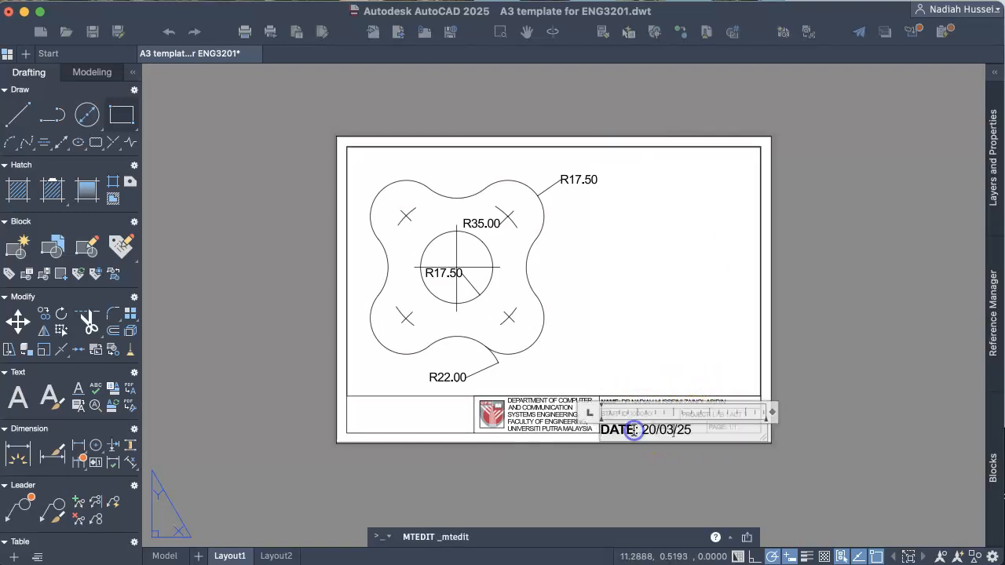
left_click(752, 464)
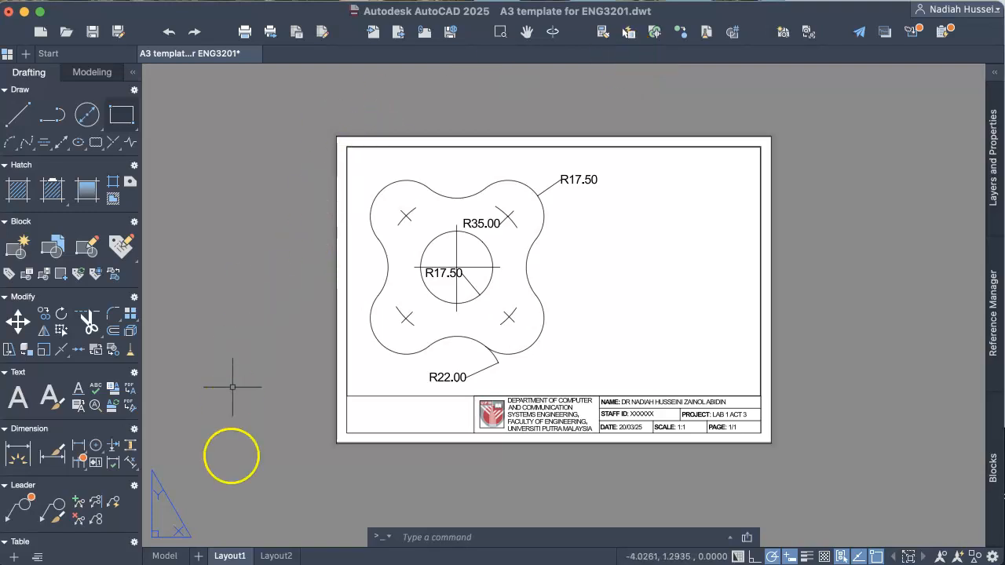
Switch from Layout1 to model space
left_click(163, 556)
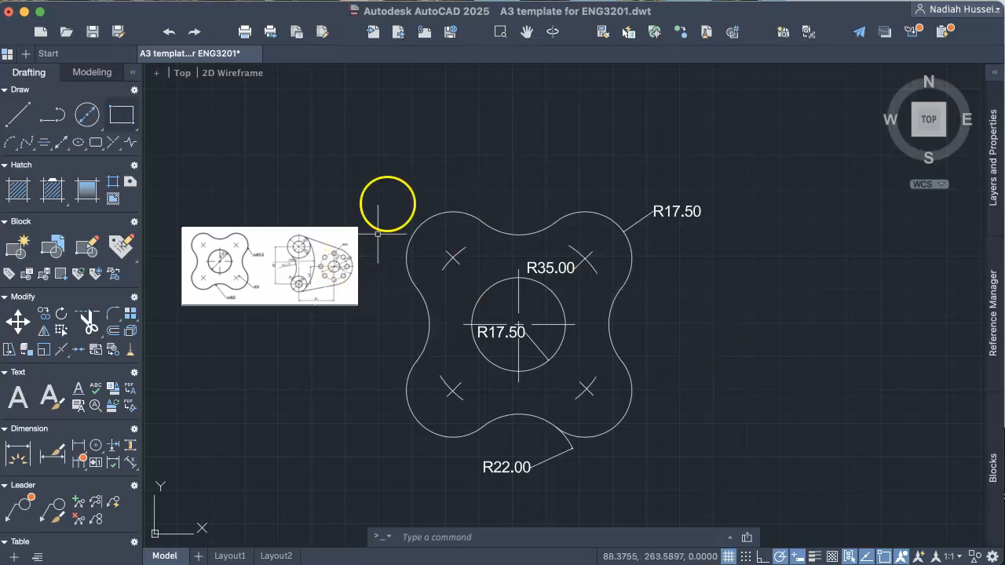
Select the whole four-lobed plate with its dimensions and try to shift it to the right by its centre grip
left_click(390, 177)
left_click(758, 472)
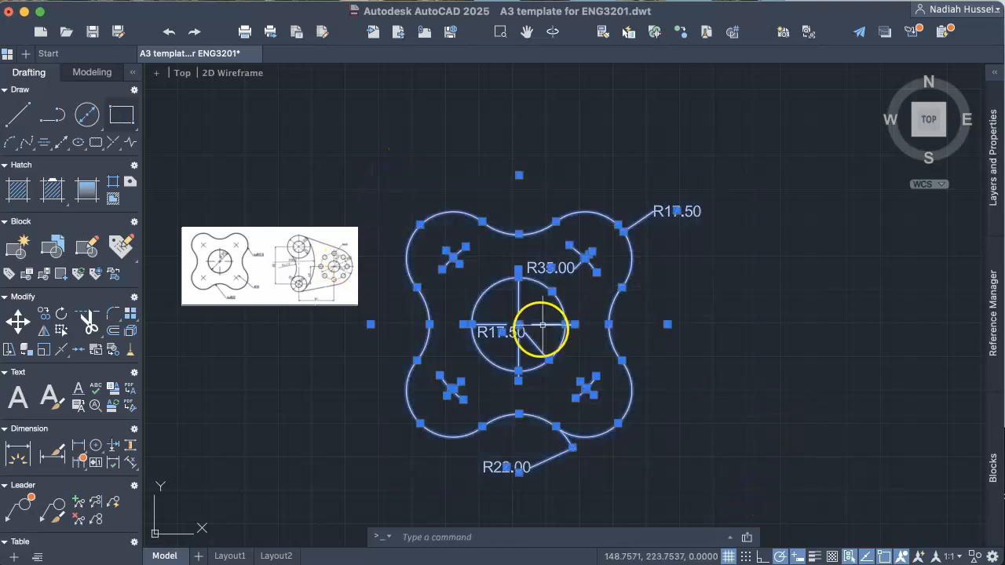
left_click(519, 323)
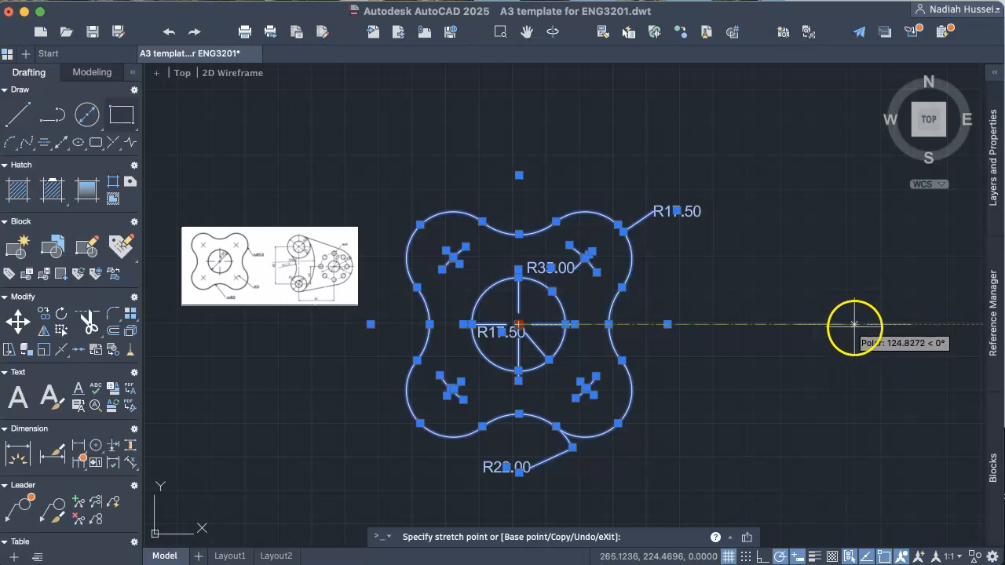
left_click(860, 324)
left_click(621, 339)
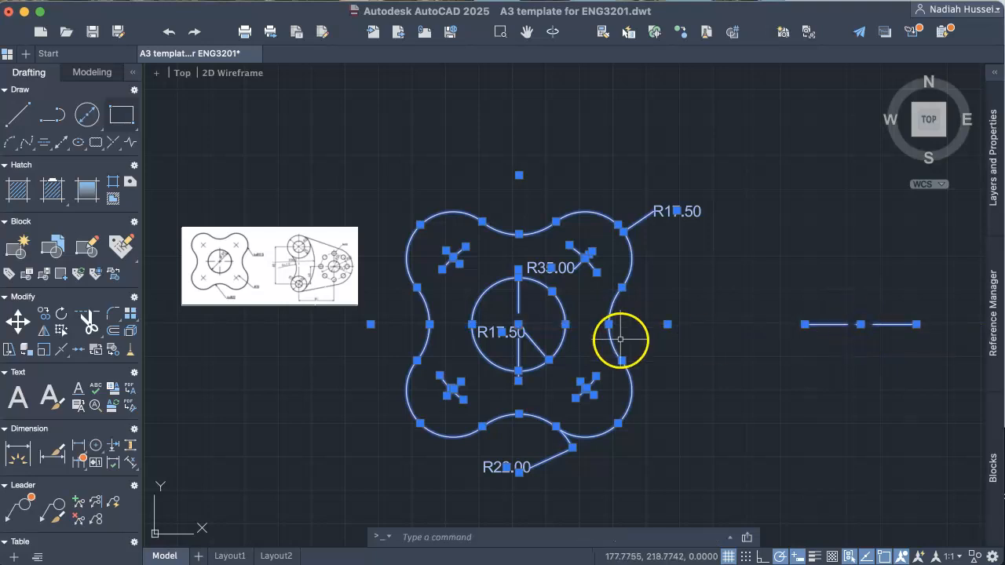
key("Escape")
Reselect the plate, try the centre-grip shift to the right again, and undo it
scroll(616, 337, "down", 4)
left_click(504, 269)
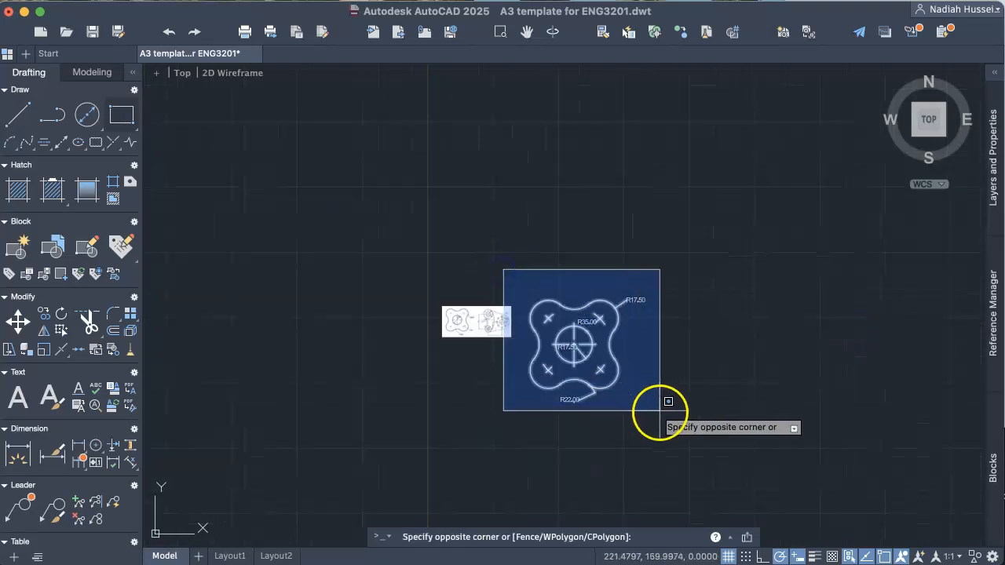
left_click(660, 412)
left_click(574, 344)
left_click_drag(666, 344, 780, 344)
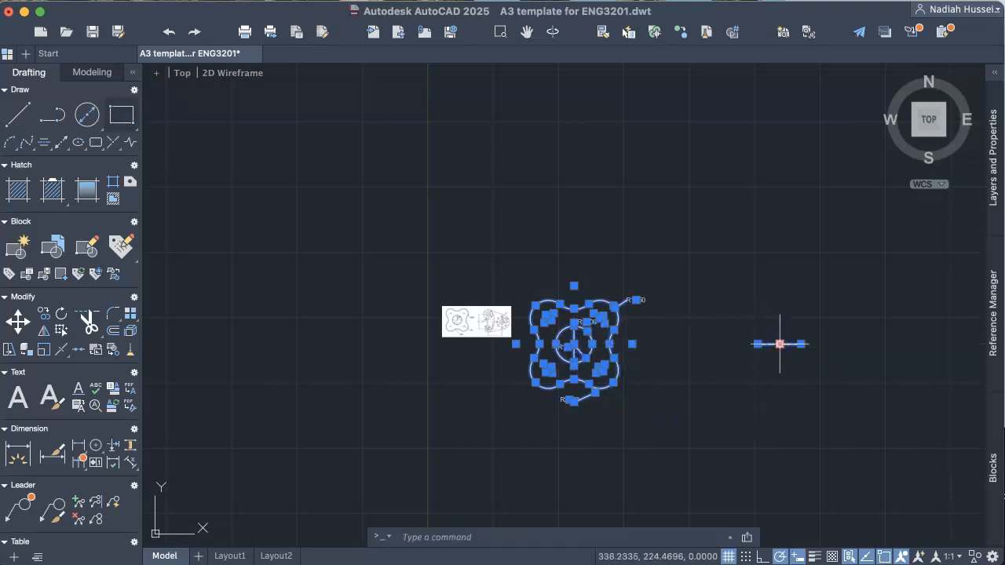
key("super+z")
left_click(527, 269)
left_click(677, 419)
key("Return")
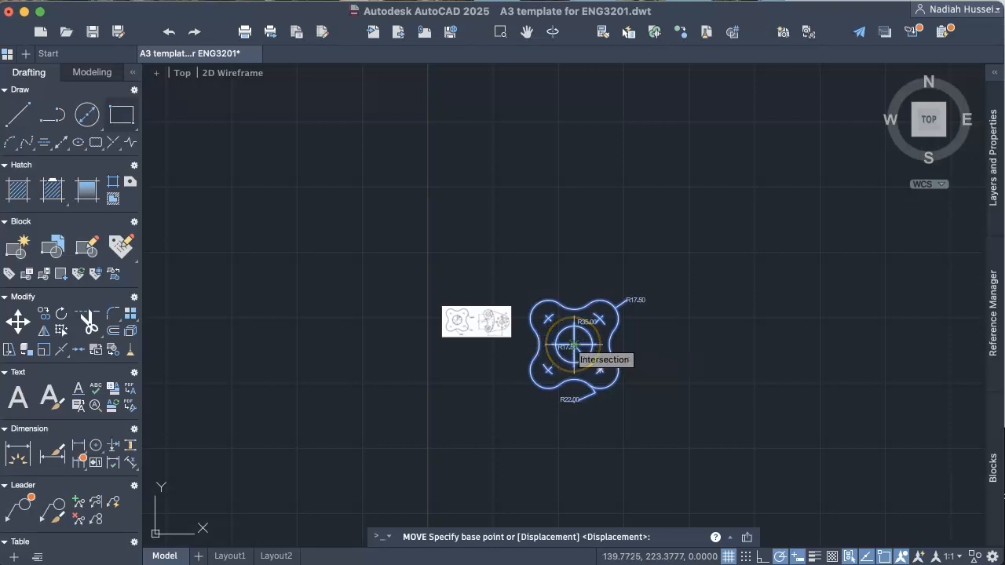
key("Escape")
Move the four-lobed plate with its dimensions about 232 units horizontally from its centre to the left side of the reference image
mouse_move(388, 315)
middle_mouse_down()
mouse_move(603, 332)
mouse_move(461, 340)
mouse_move(144, 242)
middle_mouse_up()
scroll(604, 332, "up", 10)
scroll(404, 278, "down", 4)
left_click(552, 203)
left_click(882, 421)
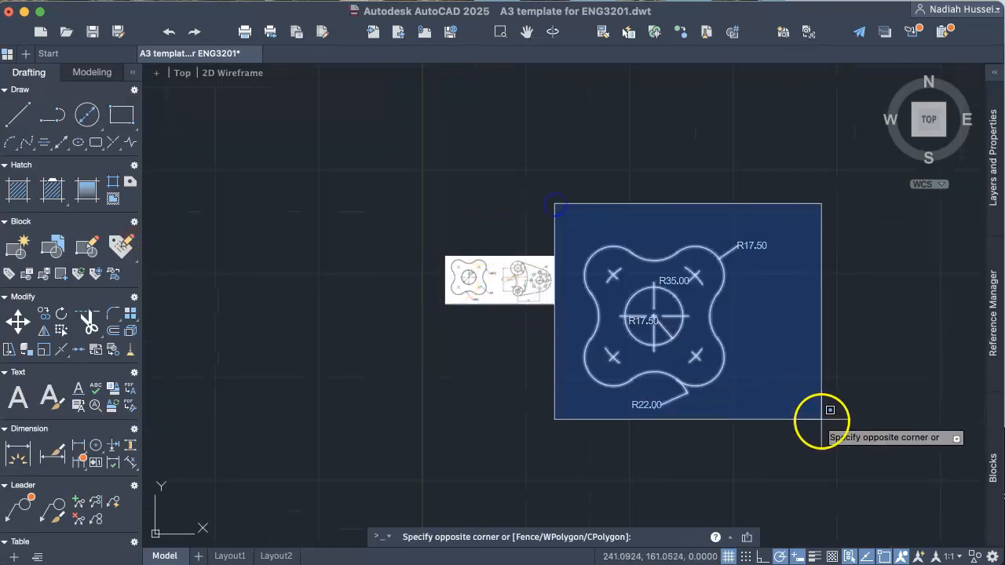
type("move")
key("Return")
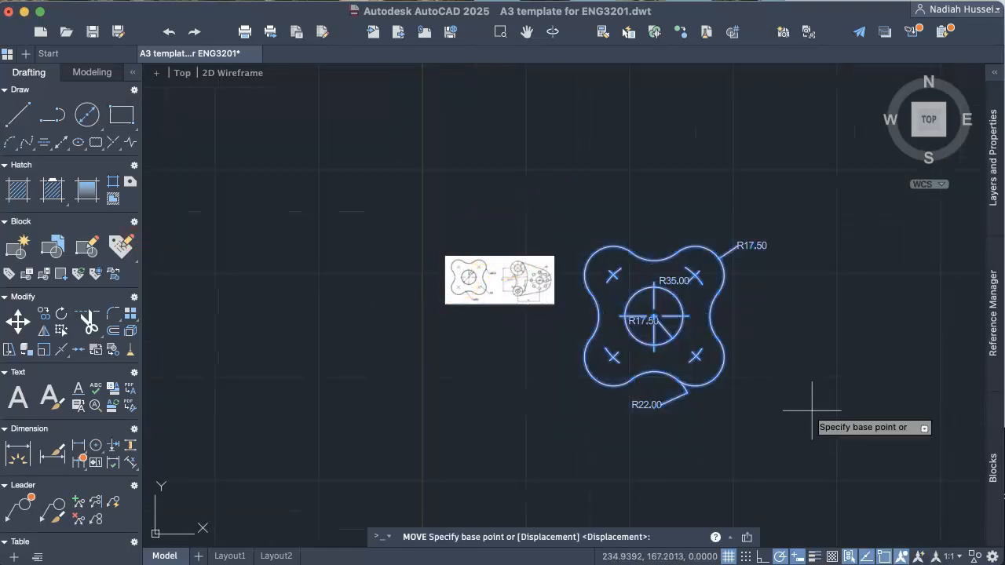
left_click(654, 317)
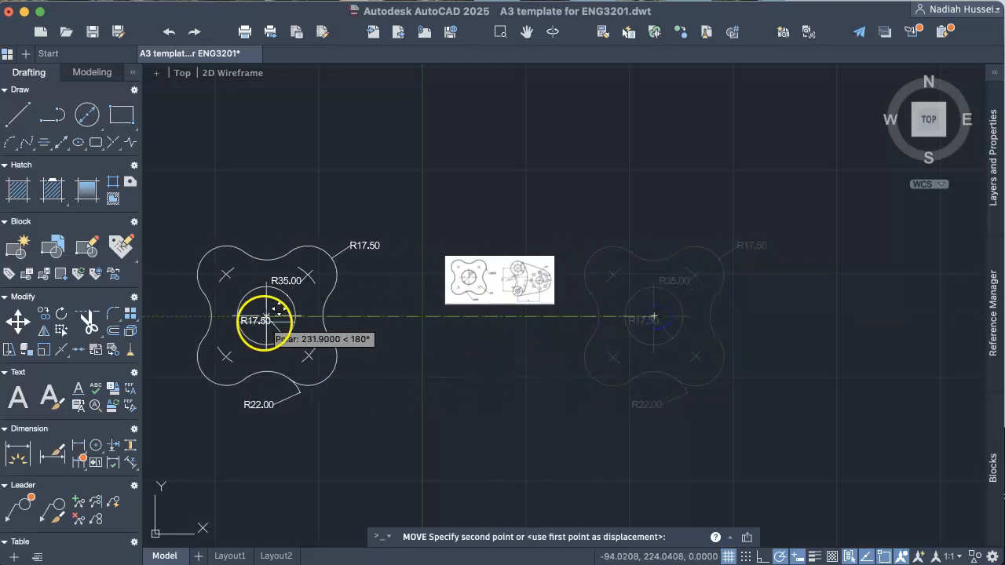
left_click(263, 320)
Examine the second part in the reference image: its boss circles, connecting arcs, tangent lines, hole pattern and centre distances
scroll(555, 281, "up", 6)
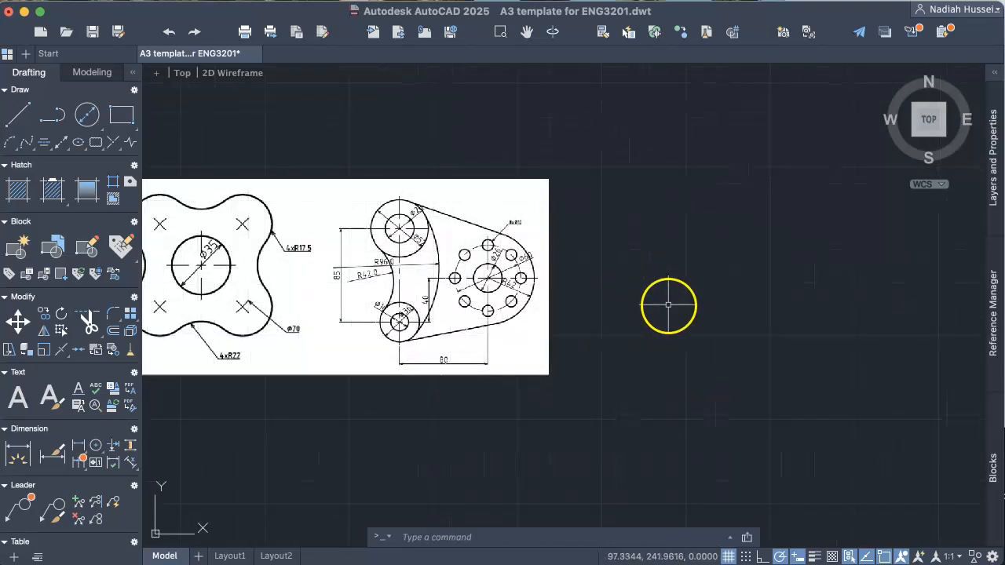
scroll(668, 303, "up", 2)
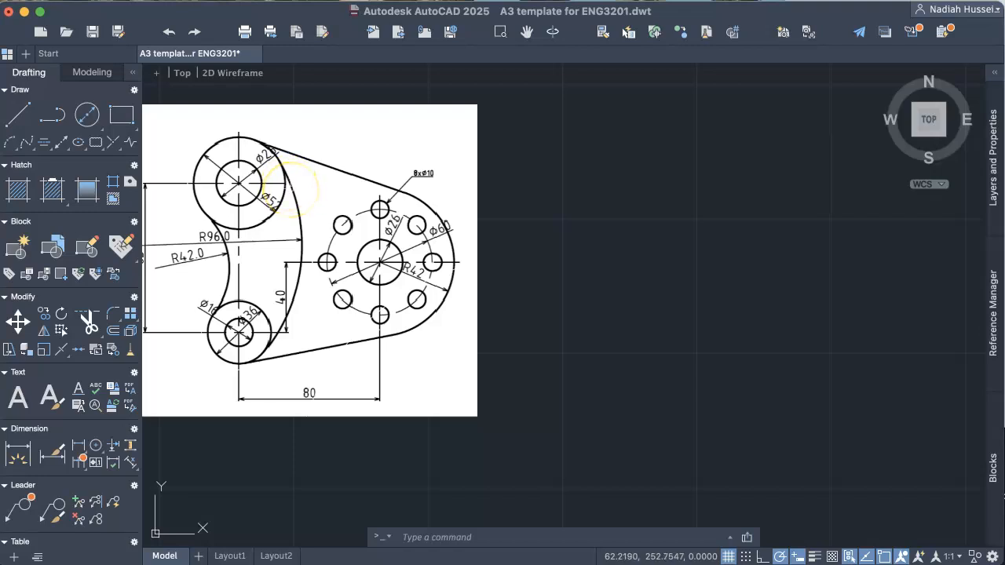
scroll(290, 186, "up", 2)
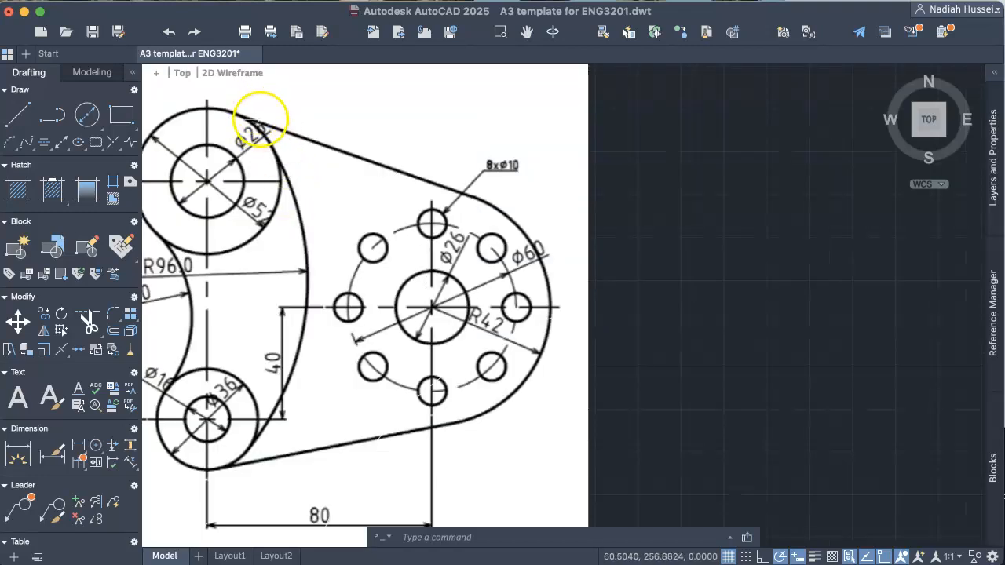
scroll(281, 175, "down", 2)
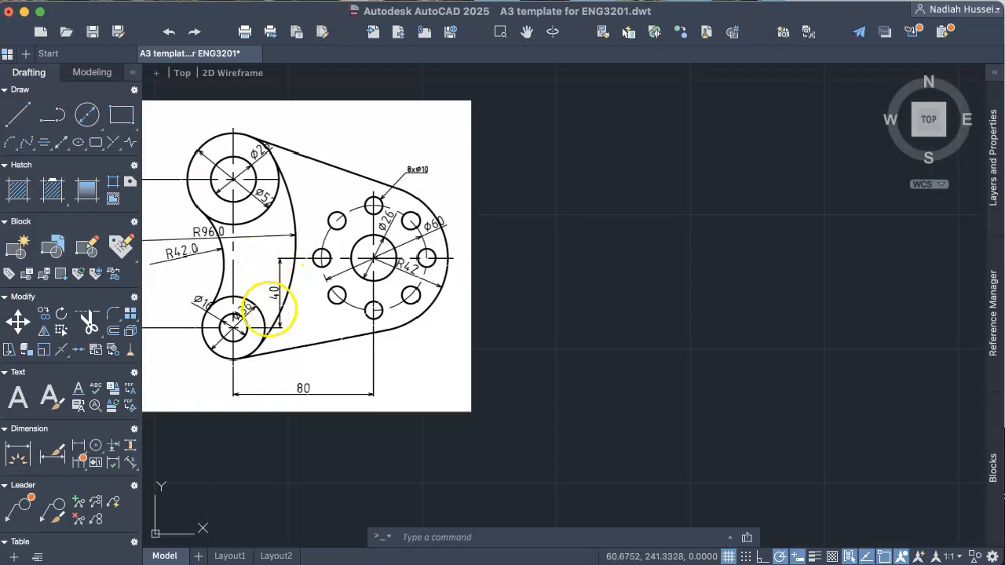
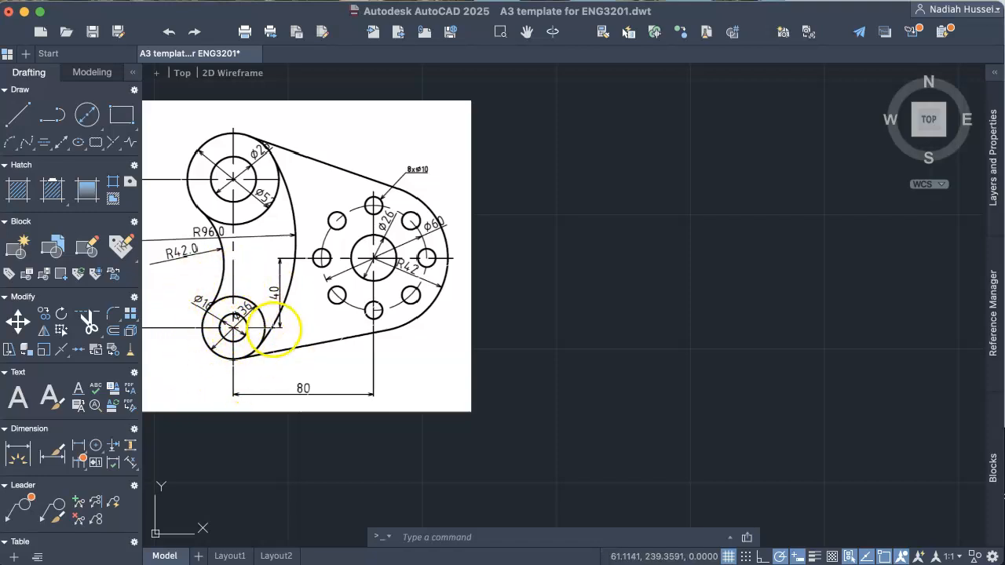
scroll(279, 331, "down", 2)
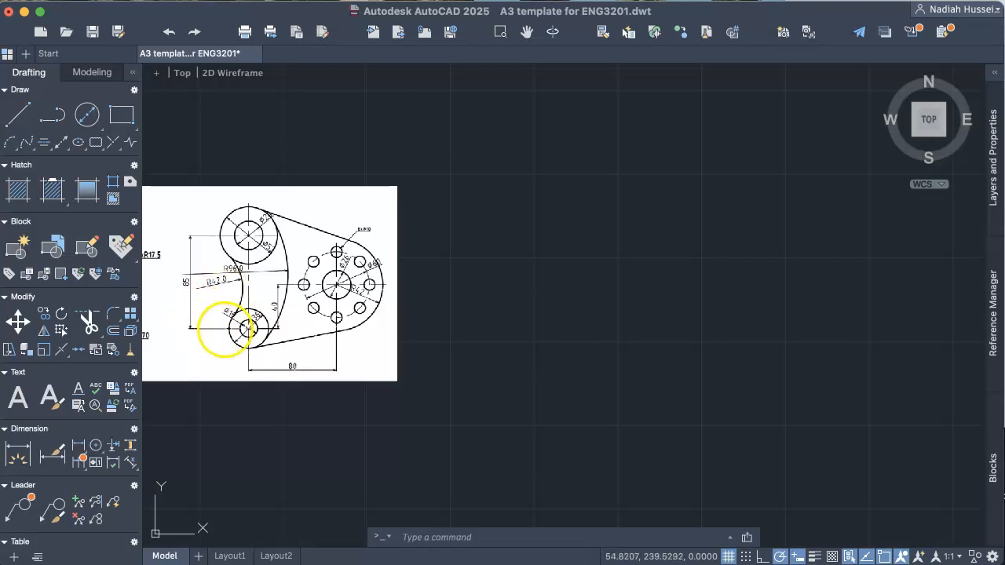
scroll(275, 319, "up", 4)
scroll(259, 318, "up", 4)
scroll(243, 315, "down", 4)
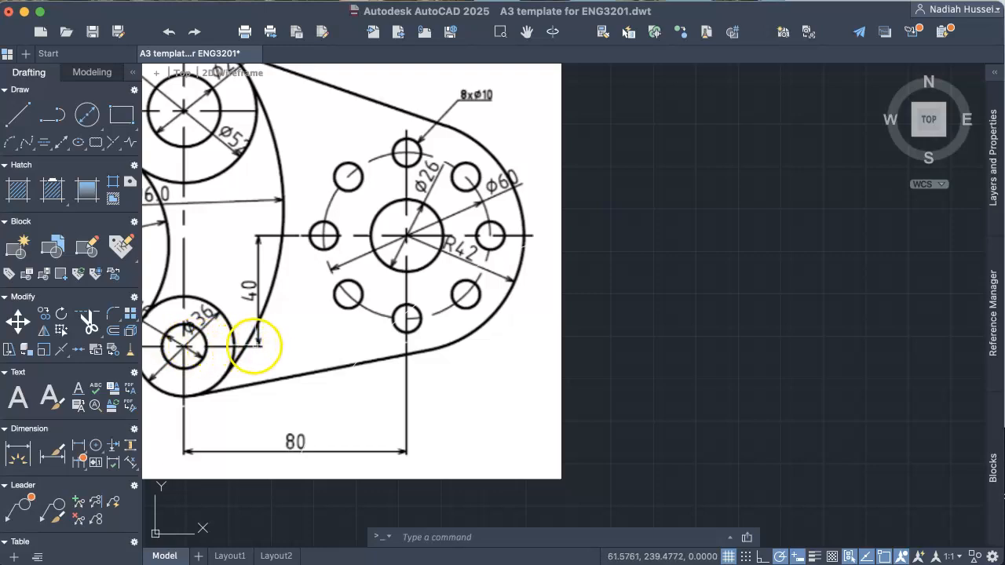
scroll(261, 344, "down", 2)
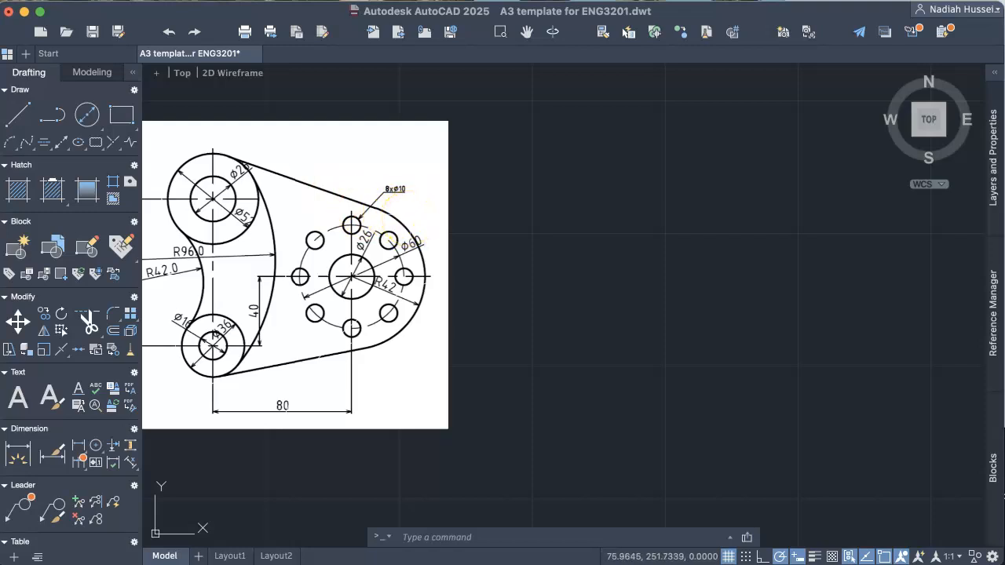
scroll(410, 216, "up", 2)
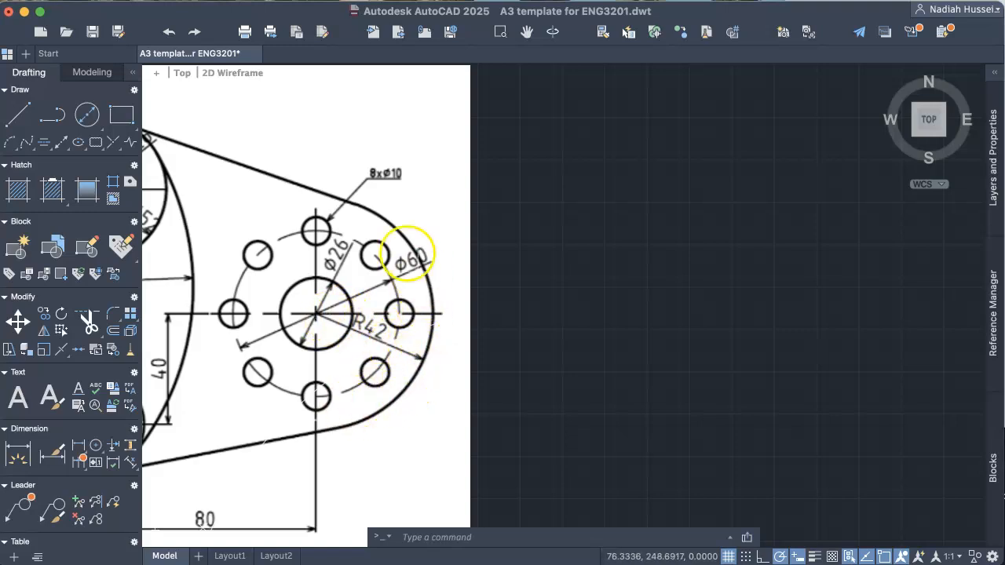
scroll(407, 253, "down", 3)
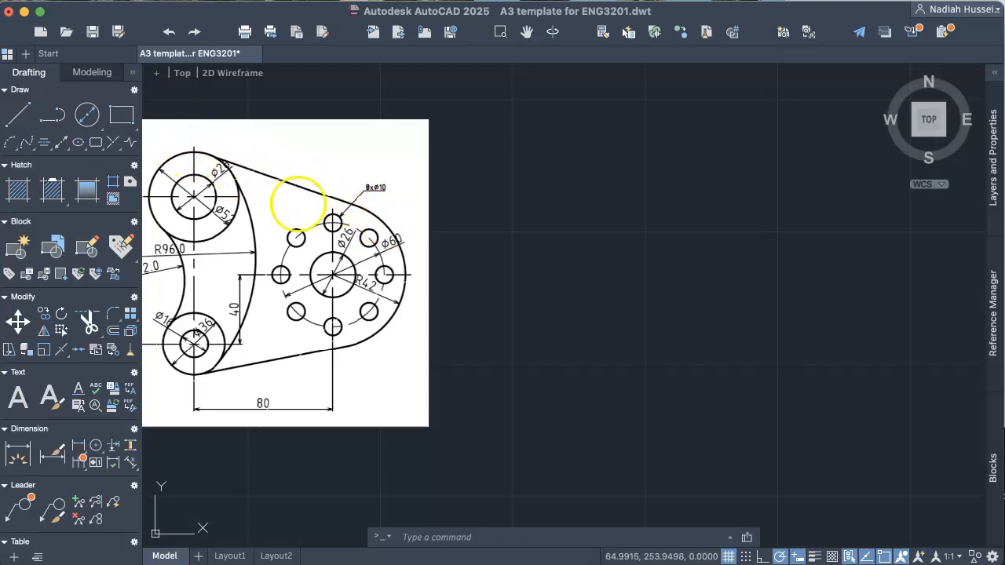
Draw a circle of diameter 26 in the empty area to the right of the reference image as the upper boss's hole
middle_click_drag(563, 260, 572, 257)
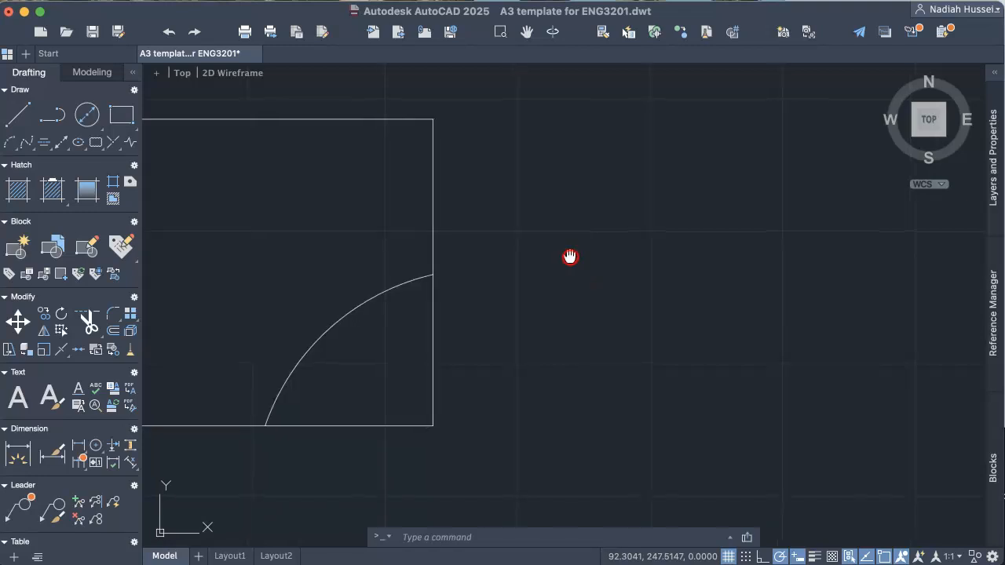
left_click(88, 116)
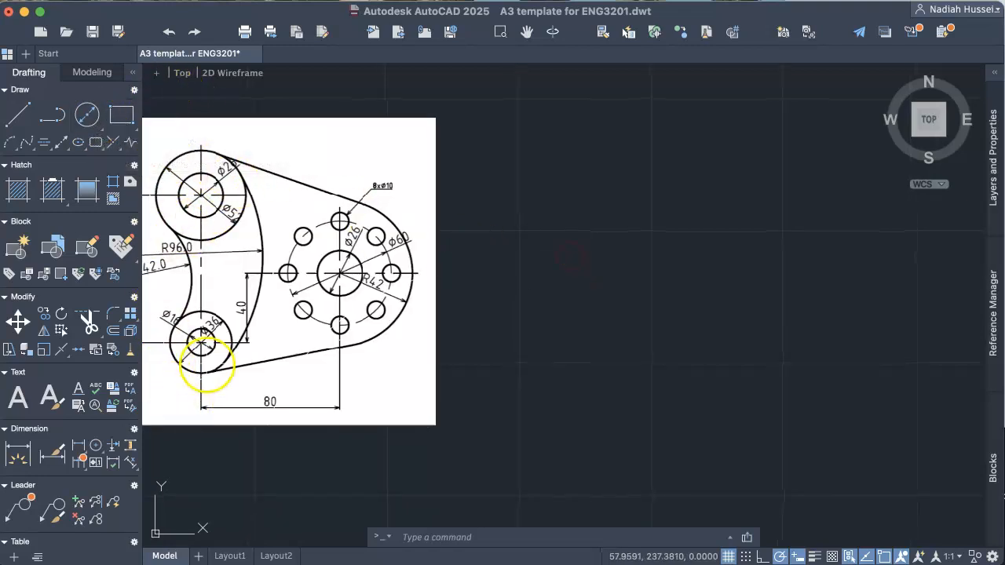
left_click(94, 117)
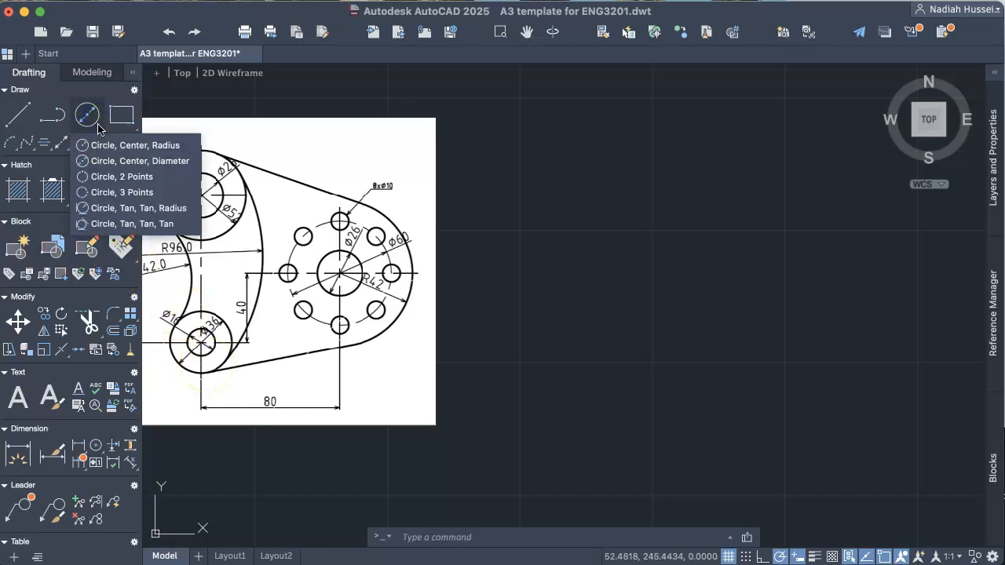
left_click(124, 148)
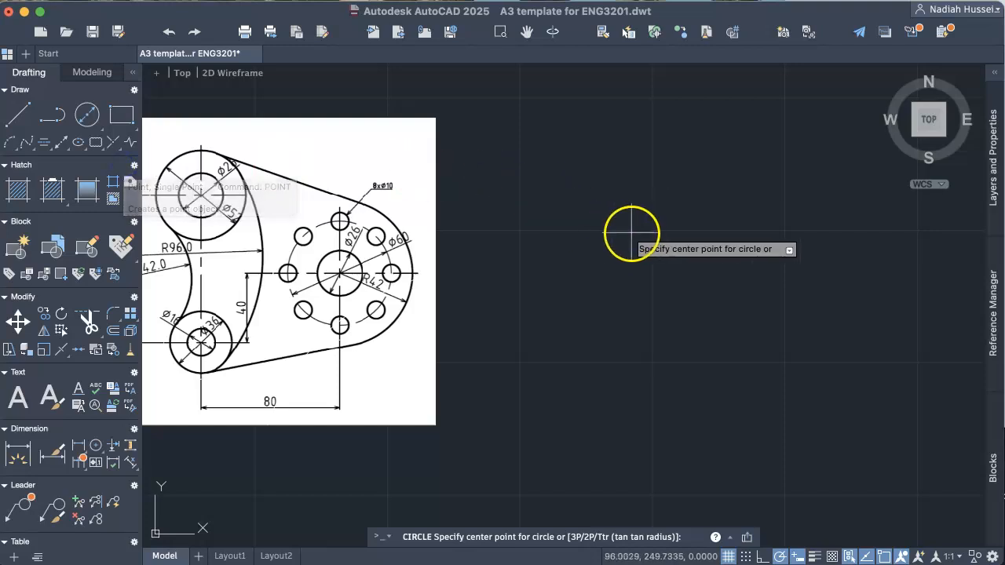
left_click(709, 208)
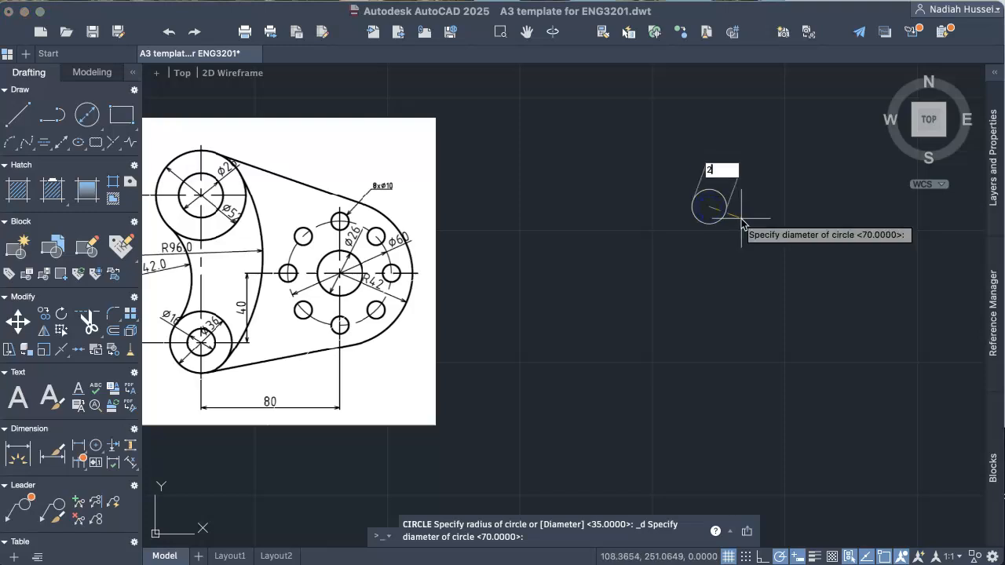
type("26")
key("Return")
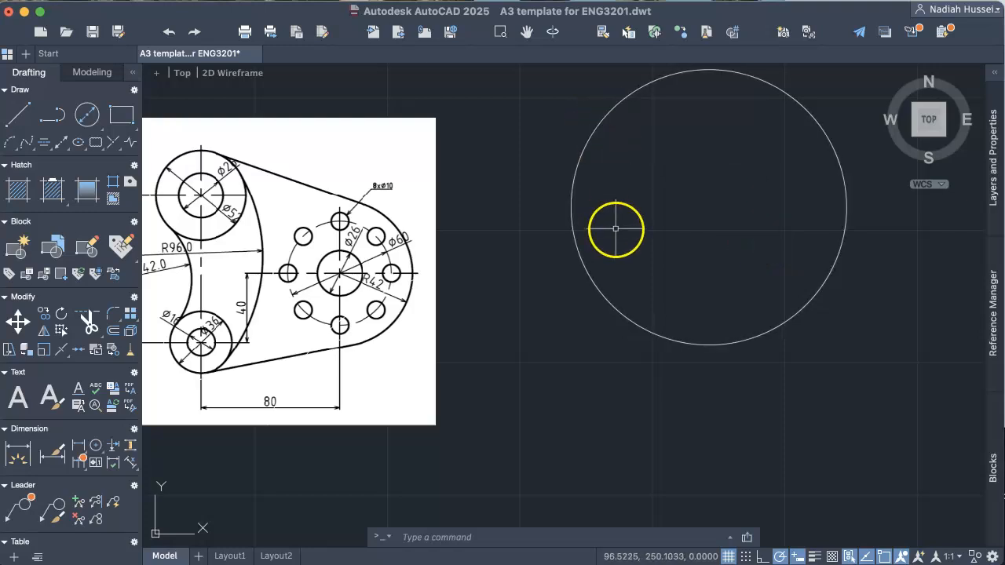
Draw a circle of diameter 52 concentric with the 26 diameter circle for the upper boss's outer edge
scroll(683, 231, "down", 2)
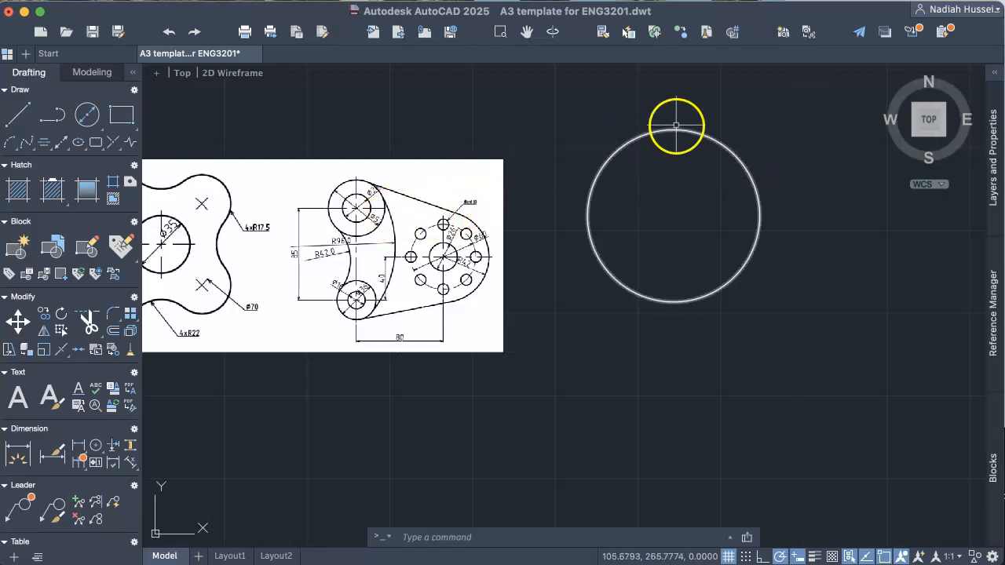
left_click(86, 113)
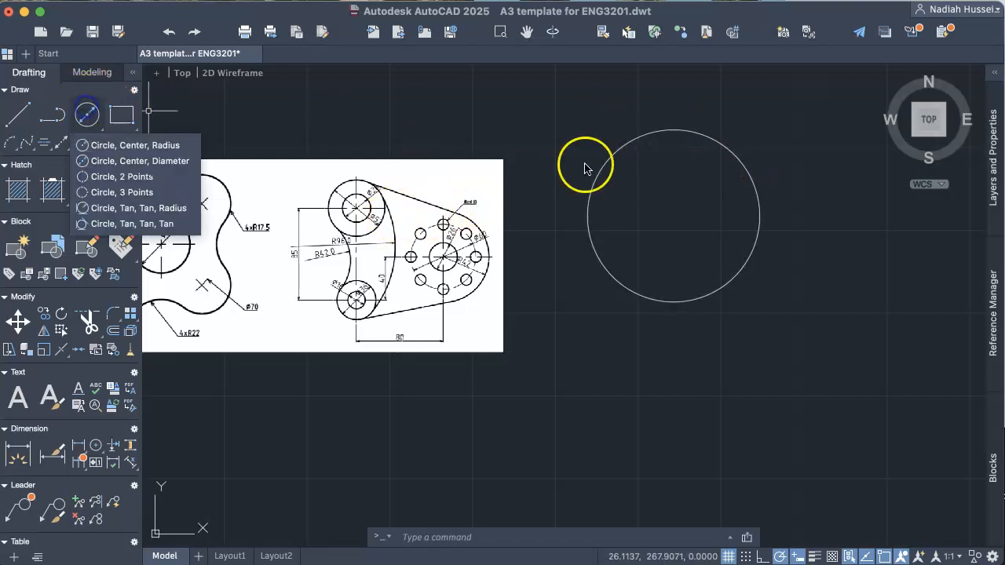
left_click(139, 161)
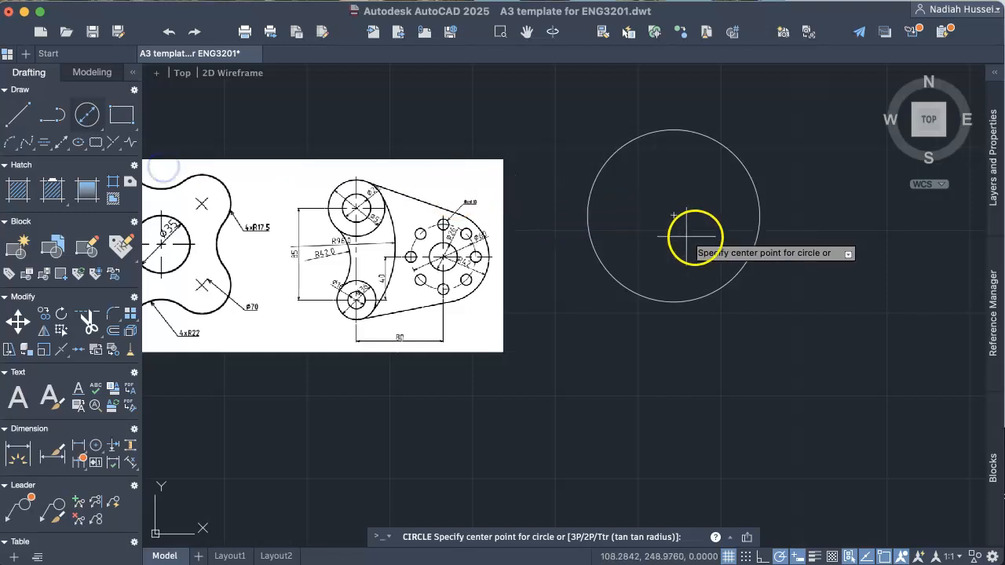
left_click(675, 216)
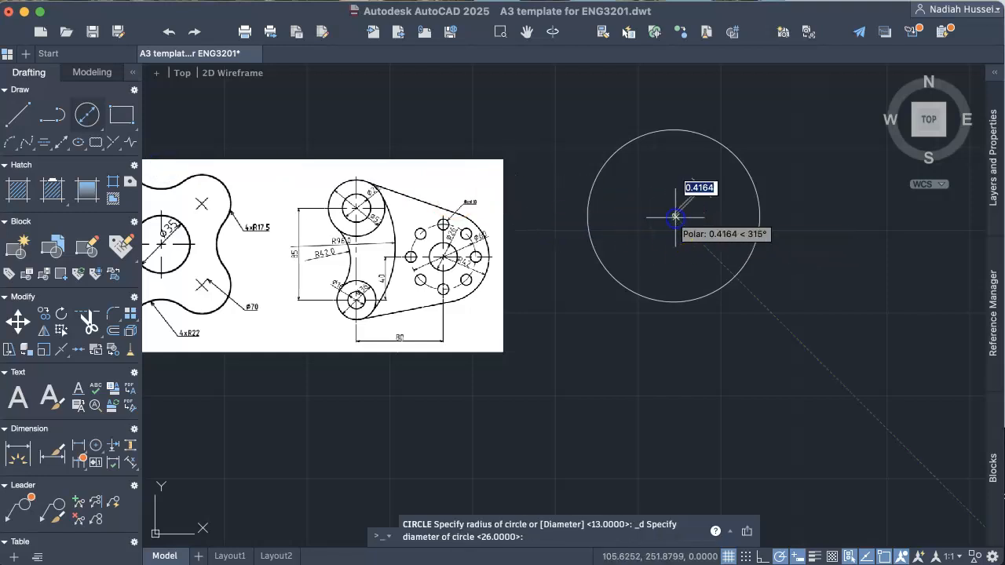
left_click(730, 290)
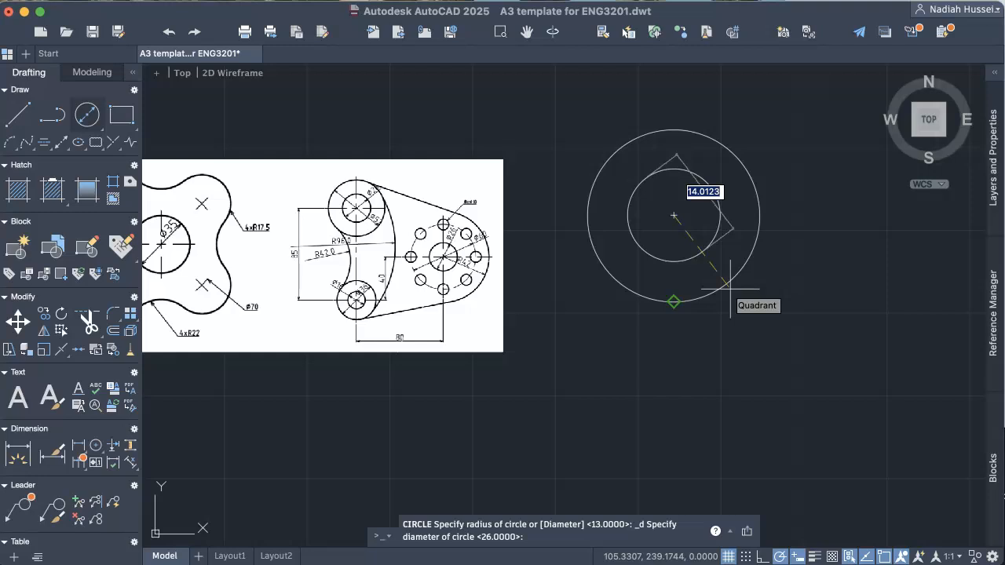
type("52")
key("Return")
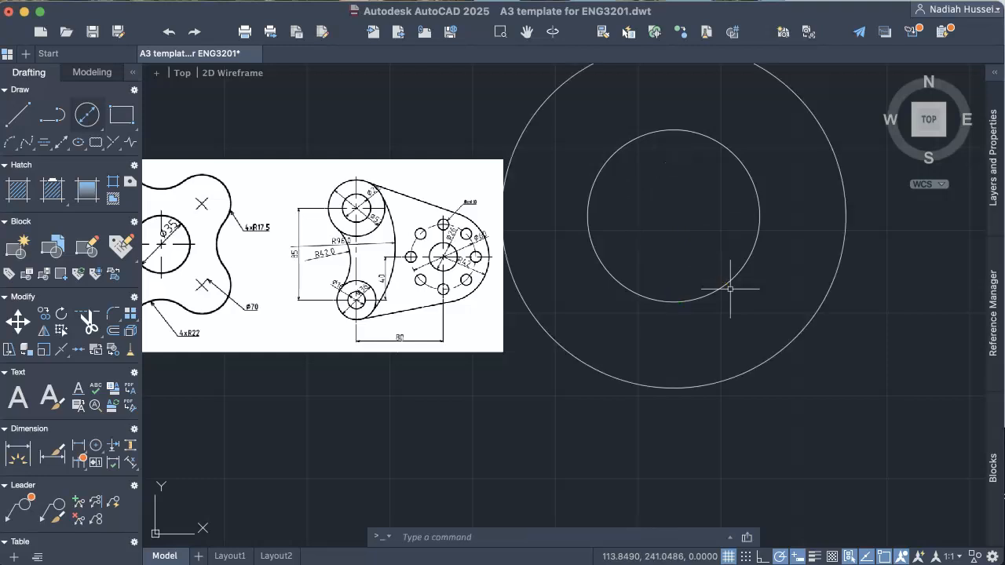
Select both concentric circles of the upper boss beside the reference image
scroll(730, 290, "down", 2)
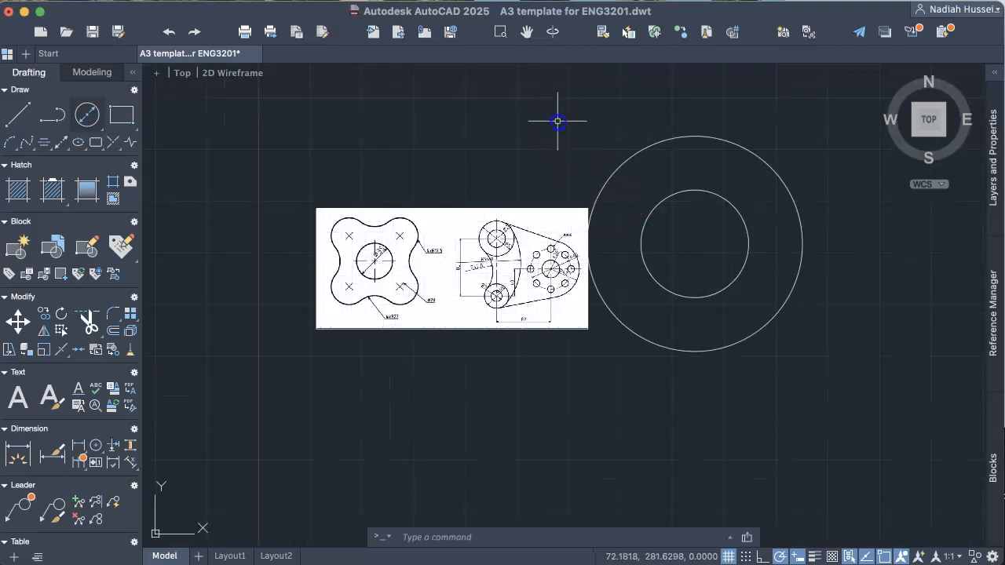
left_click(556, 118)
left_click(808, 315)
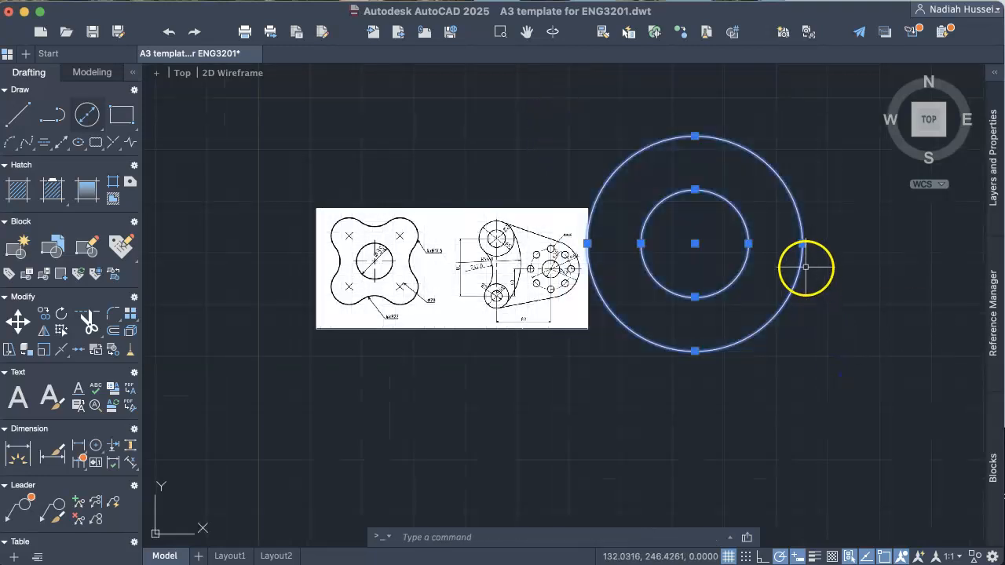
Move the two concentric circles by their centre a short distance to the right, clear of the reference image
type("move")
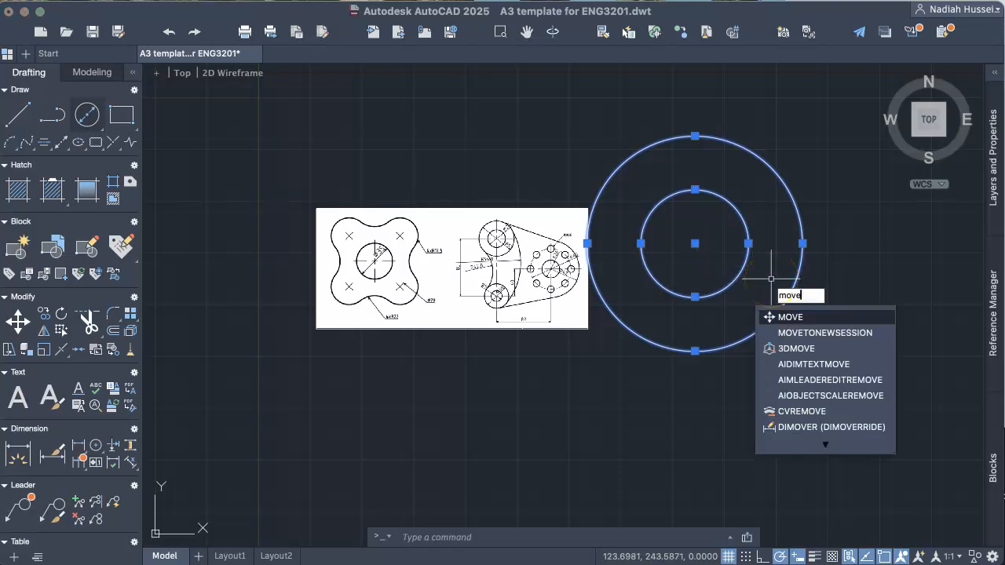
key("Return")
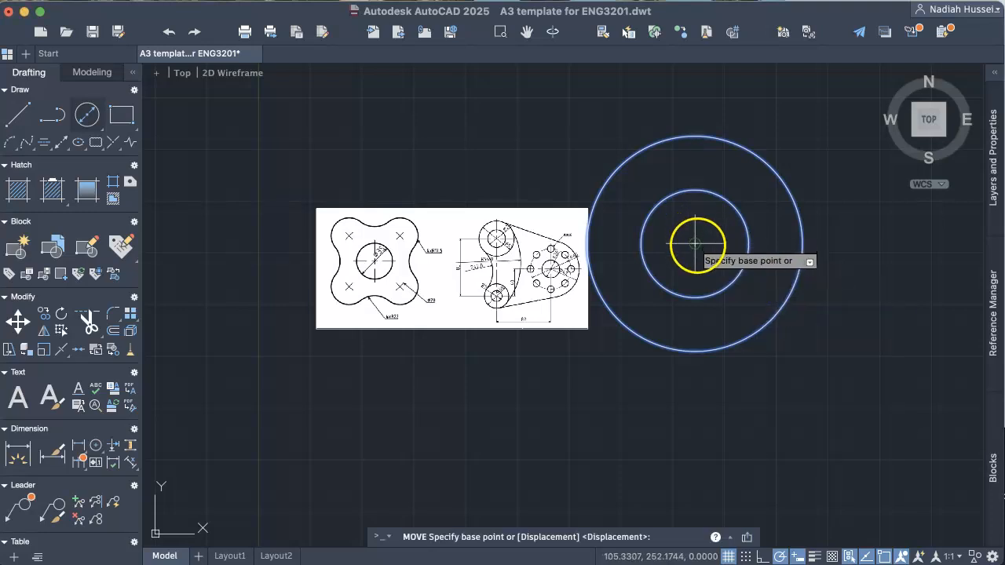
left_click(695, 244)
left_click(767, 251)
Draw a vertical line about 80.5 units long from the outer circle's top quadrant straight down through the centre
middle_click_drag(654, 327, 432, 336)
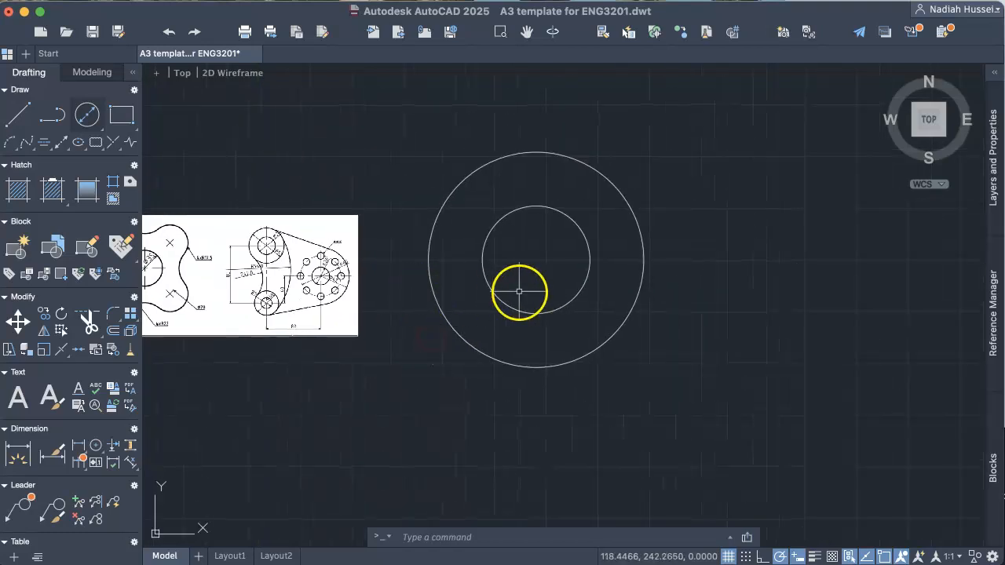
scroll(526, 293, "up", 2)
middle_click_drag(523, 294, 666, 296)
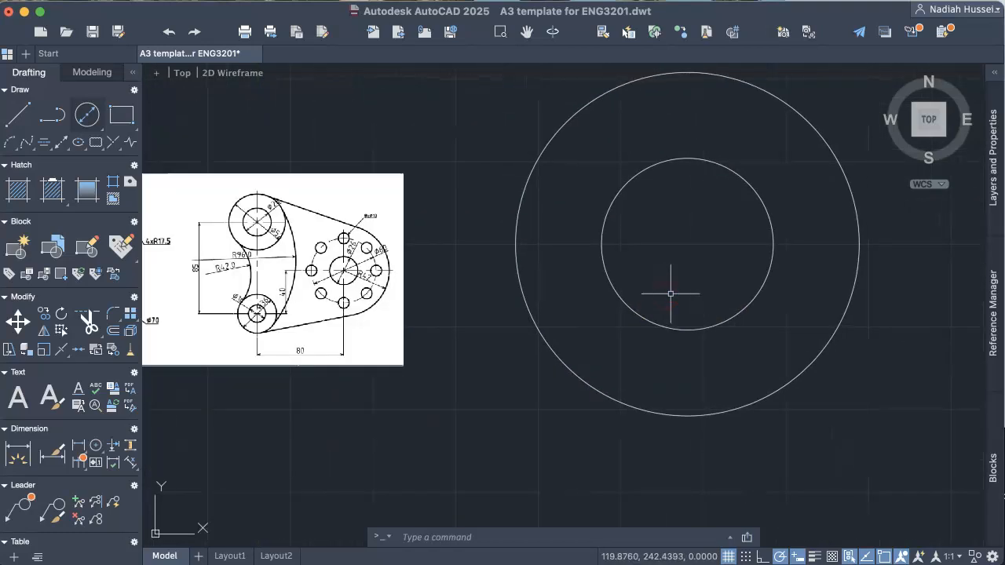
left_click(20, 116)
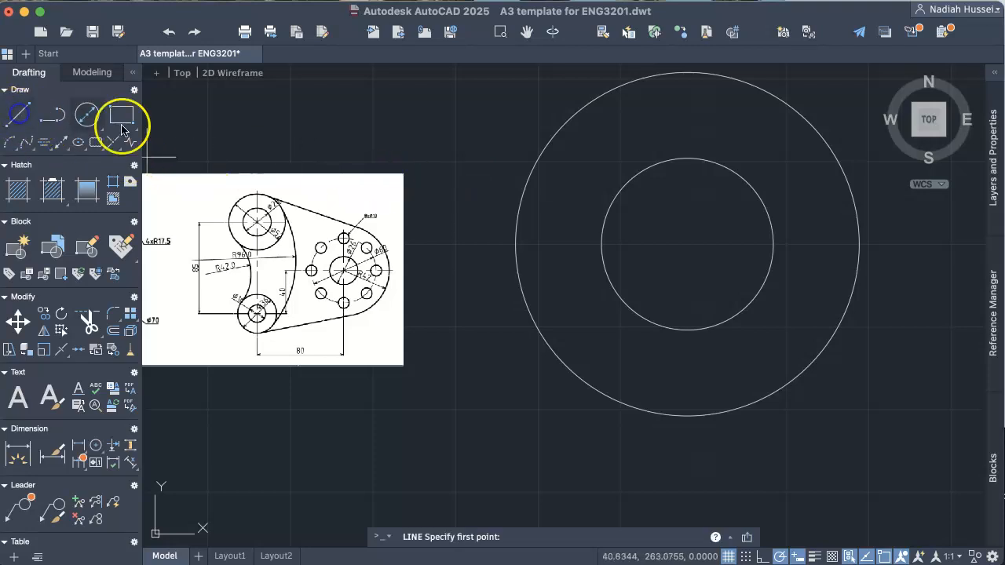
scroll(687, 244, "down", 2)
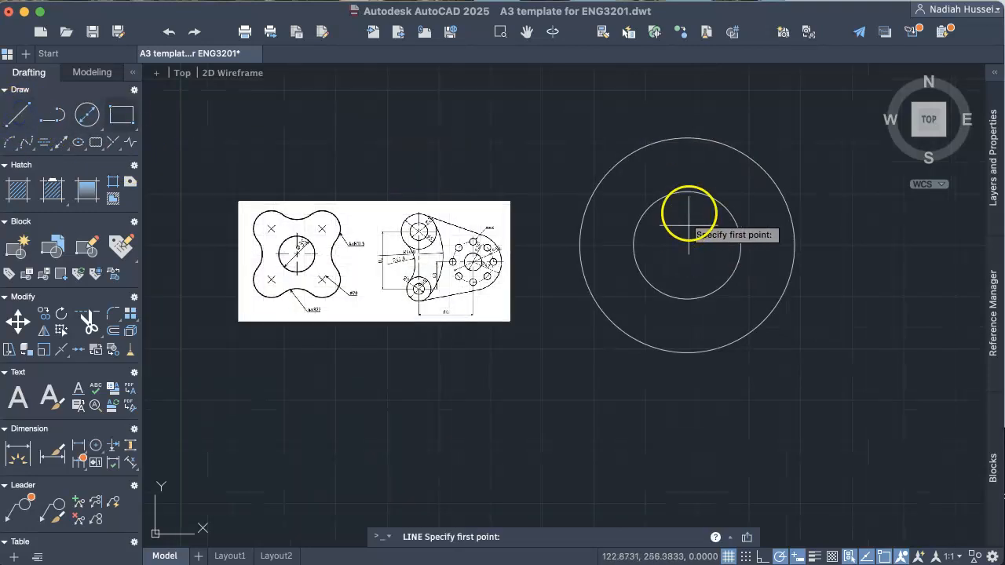
left_click(687, 137)
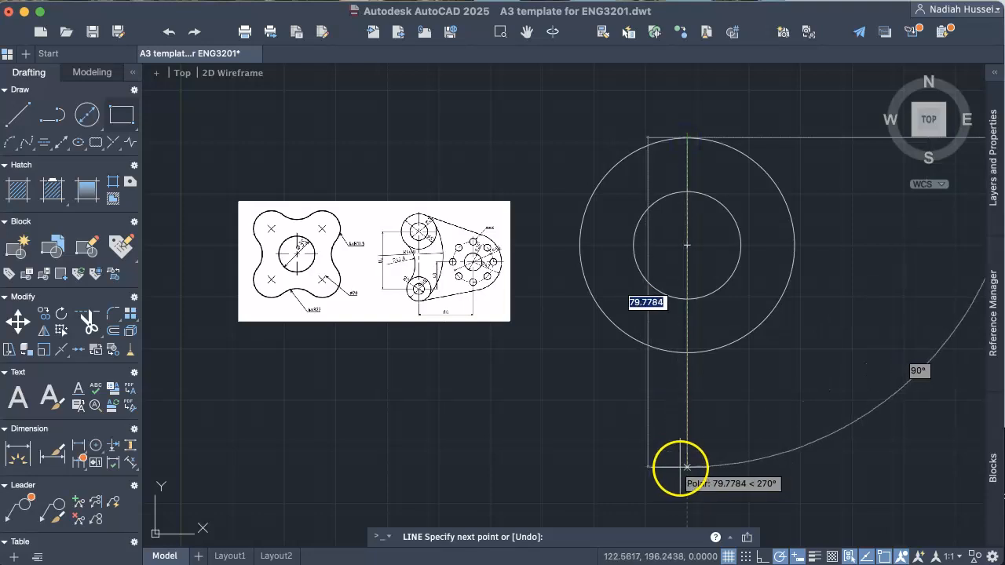
scroll(683, 468, "down", 2)
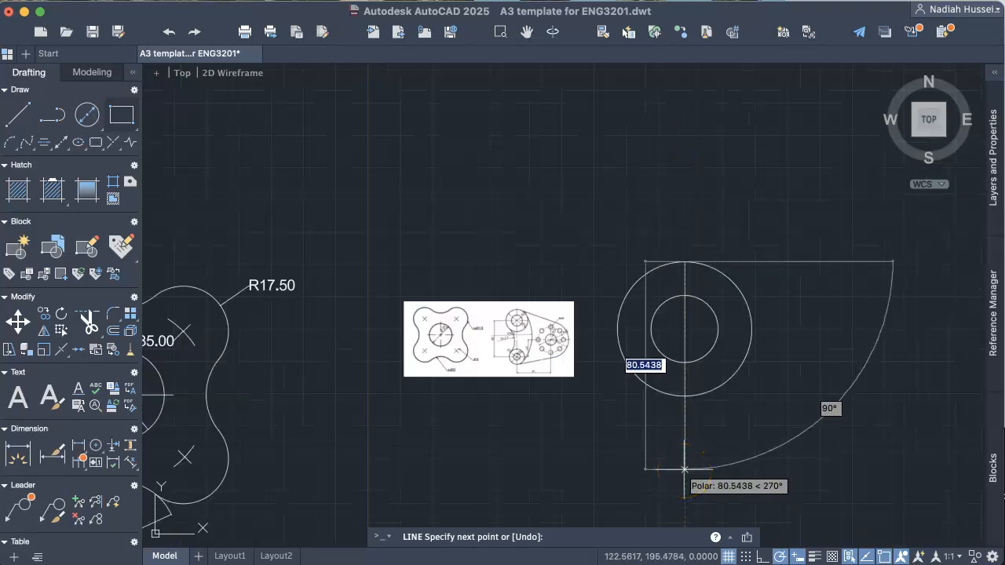
left_click(685, 470)
key("Escape")
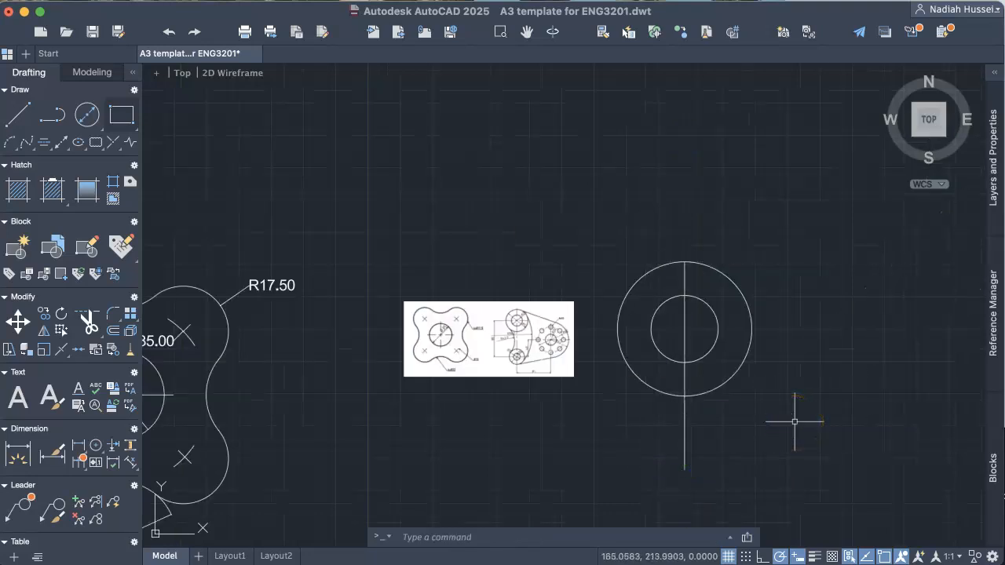
Draw a horizontal centreline through the circles' centre, extending beyond the outer circle on both sides
scroll(733, 324, "up", 3)
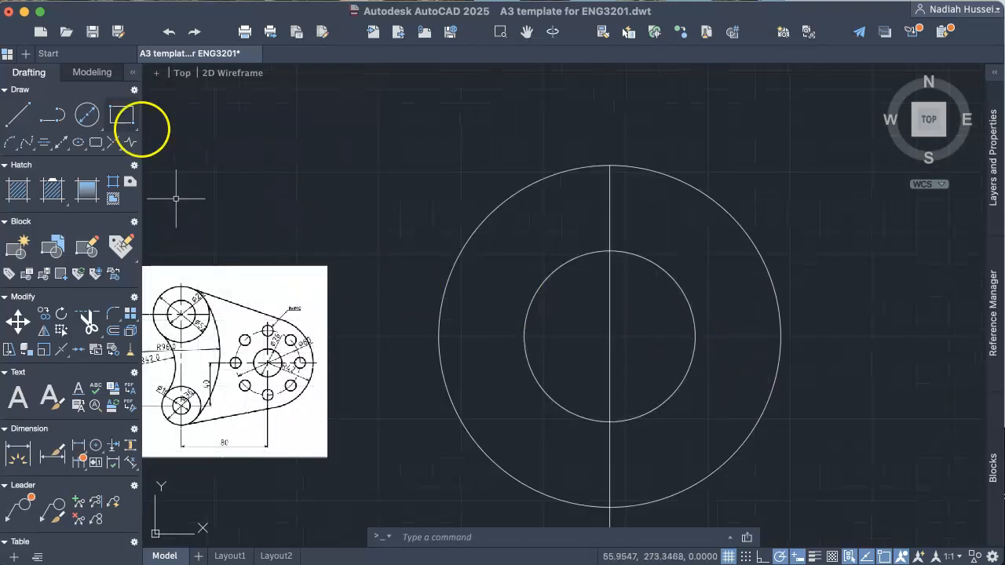
left_click(19, 115)
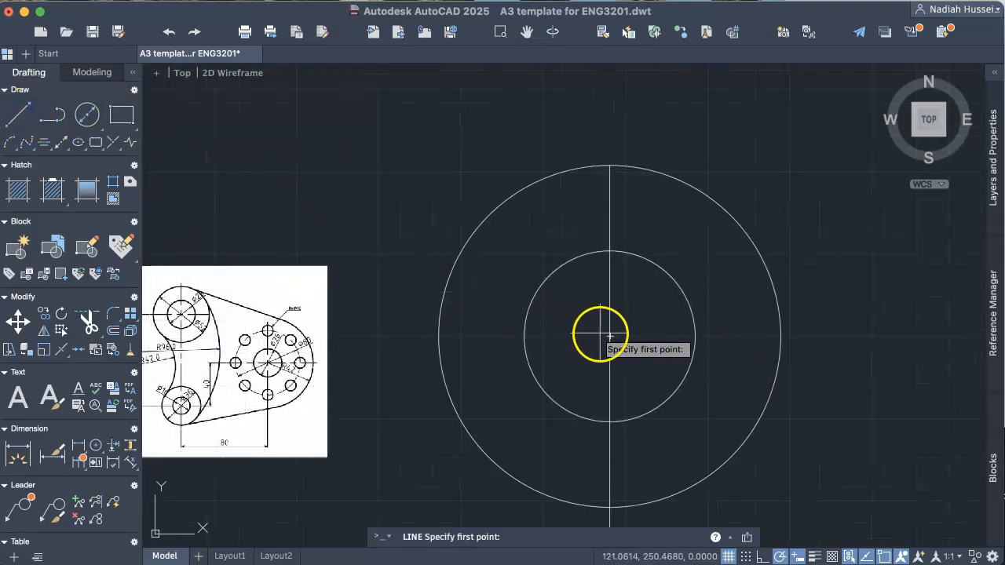
left_click(387, 336)
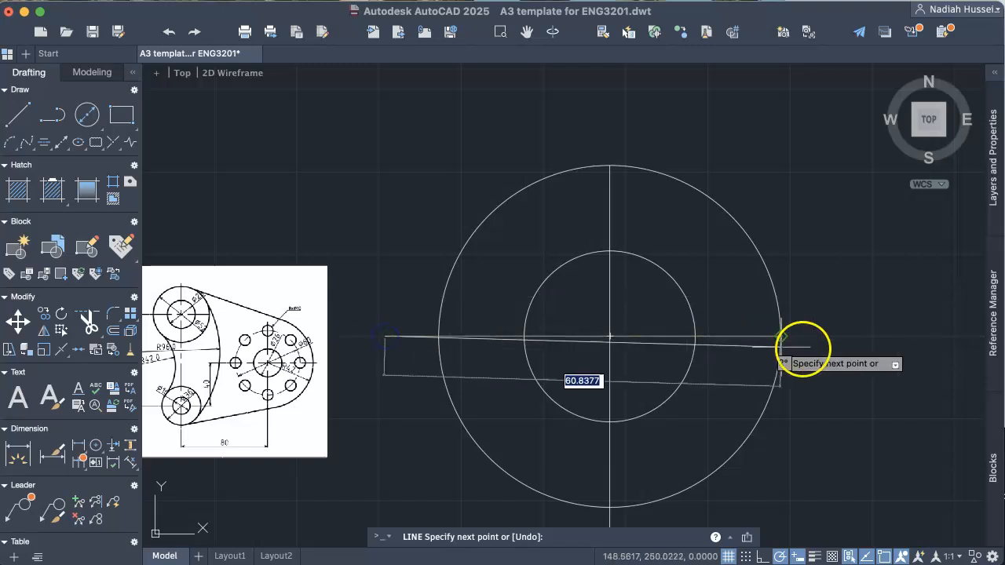
left_click(856, 337)
key("Return")
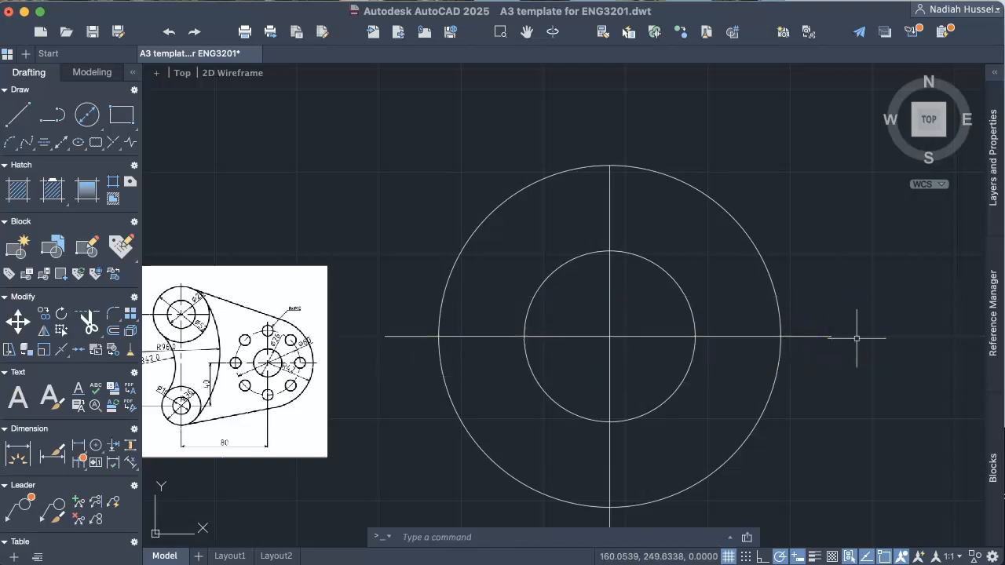
Draw an 85-unit vertical line straight down from the centre of the concentric circles
scroll(836, 348, "down", 2)
scroll(472, 383, "up", 6)
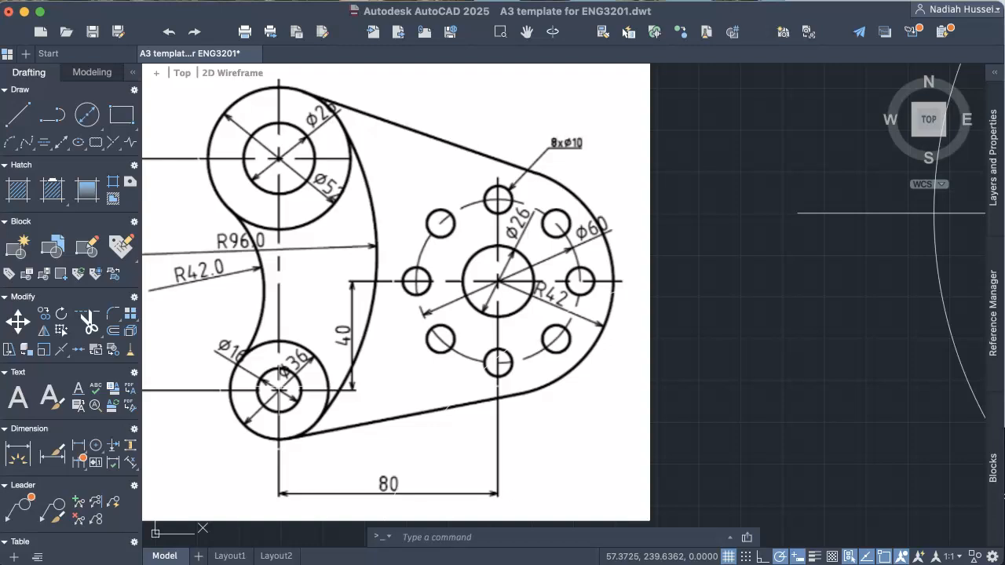
scroll(280, 390, "down", 2)
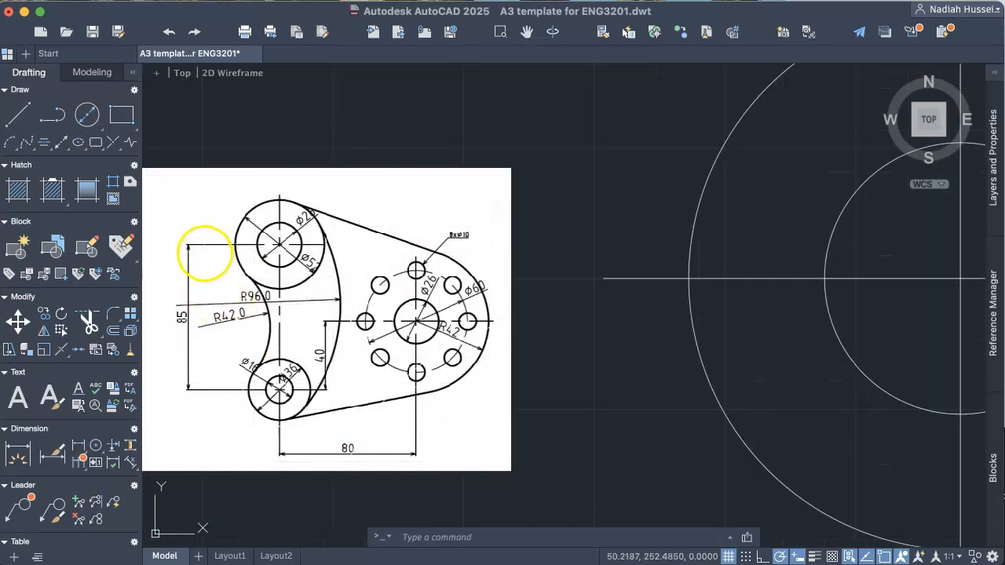
middle_click_drag(574, 340, 316, 177)
scroll(317, 178, "down", 2)
scroll(238, 178, "down", 4)
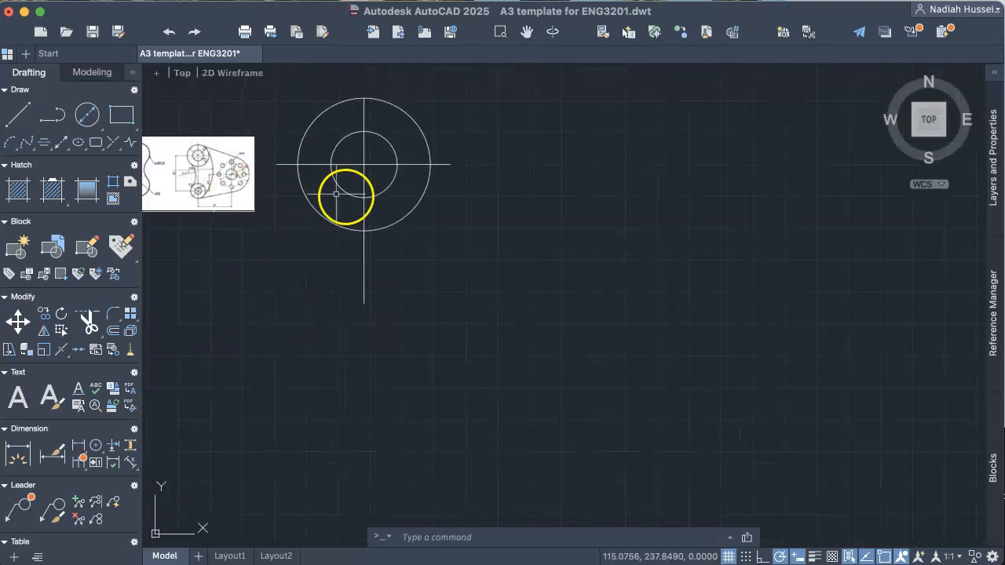
mouse_move(494, 230)
middle_mouse_down()
mouse_move(655, 325)
mouse_move(647, 299)
middle_mouse_up()
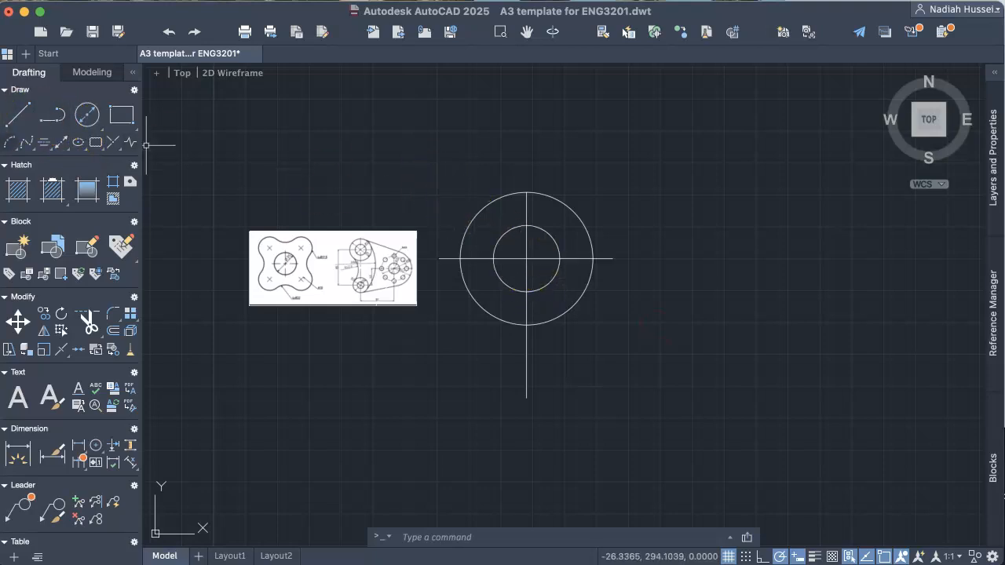
left_click(526, 257)
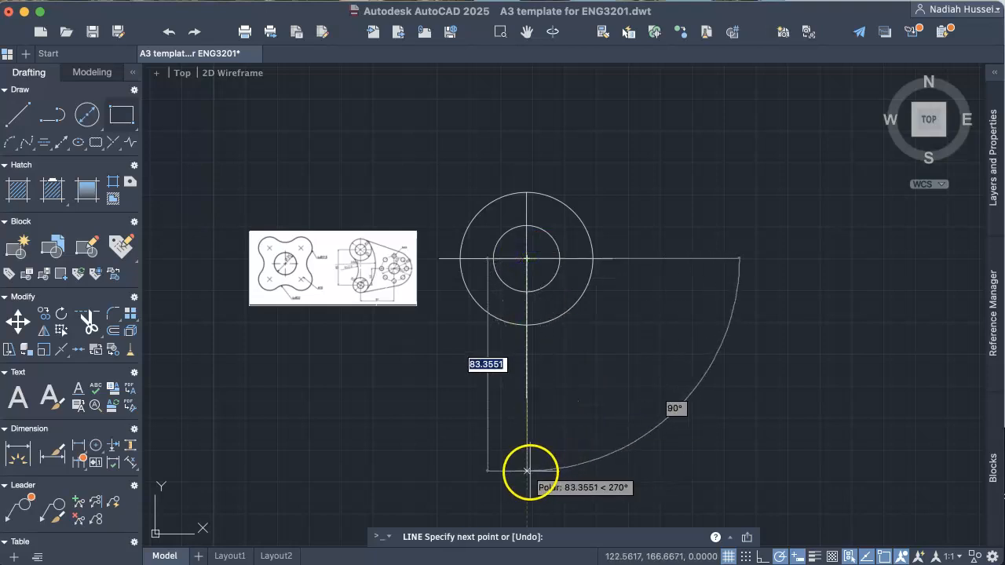
type("85")
key("Return")
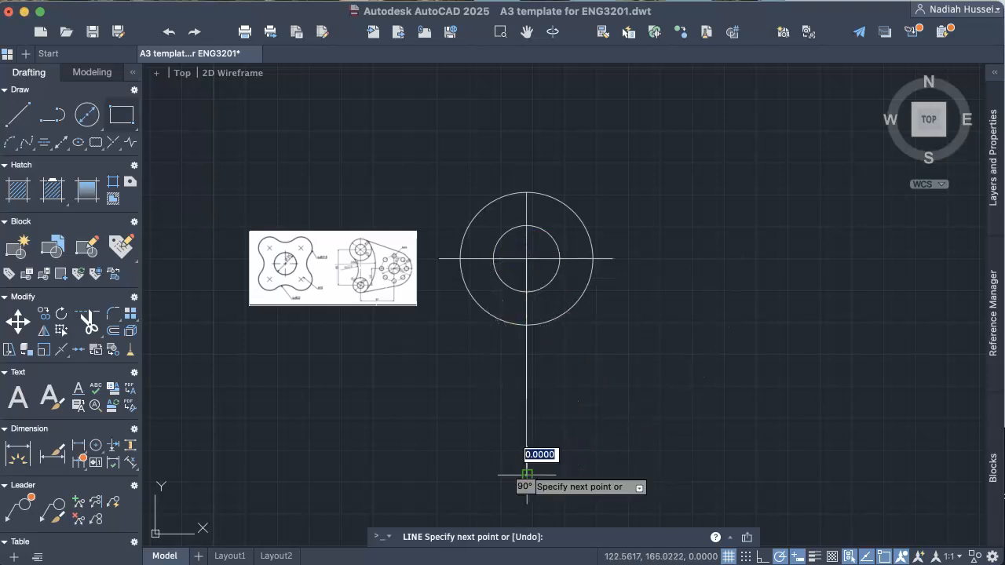
scroll(674, 438, "down", 2)
key("Escape")
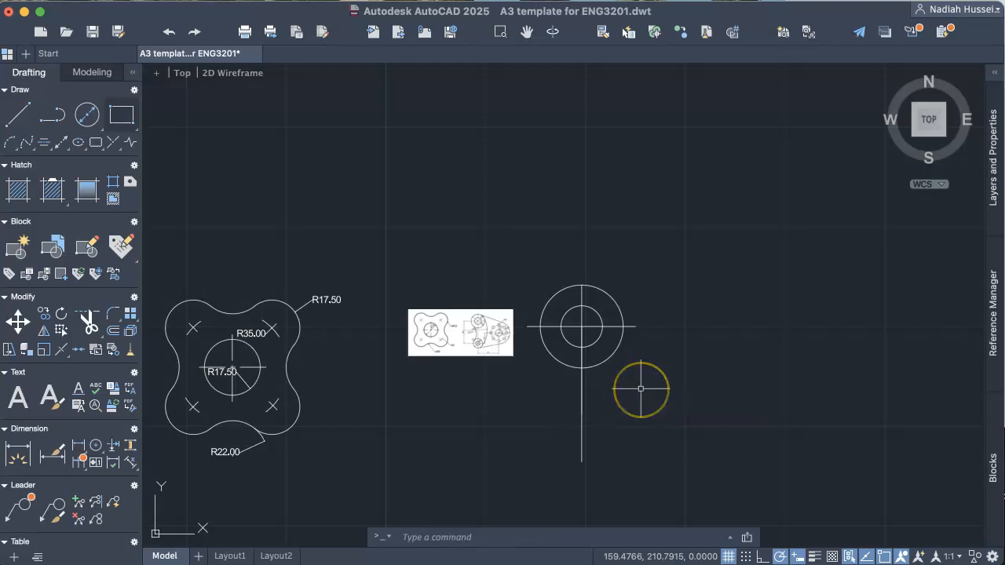
Draw a 16-unit diameter circle centred on the lower end of the 85-unit vertical line
scroll(641, 389, "up", 5)
middle_click_drag(641, 389, 687, 199)
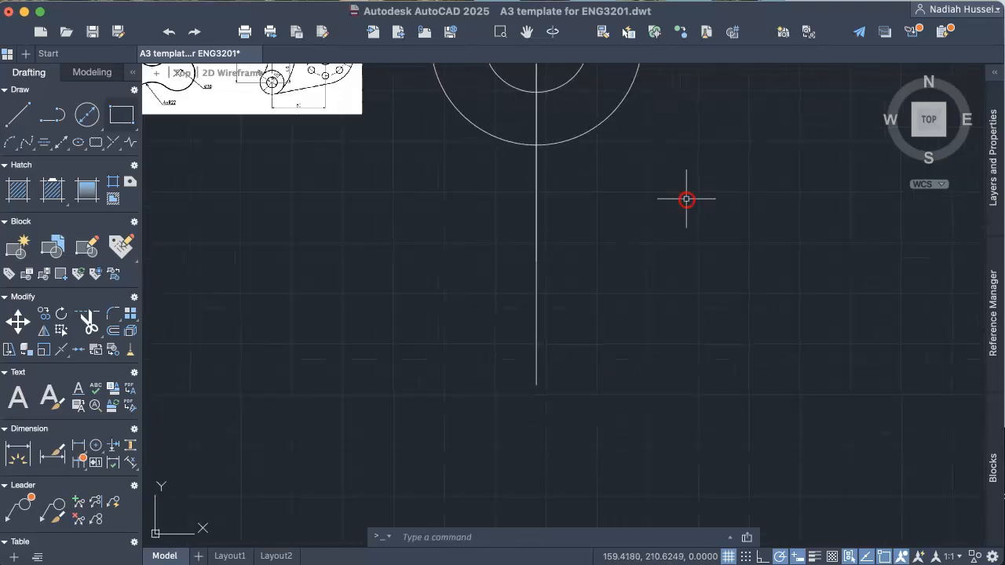
left_click(85, 112)
scroll(317, 275, "down", 3)
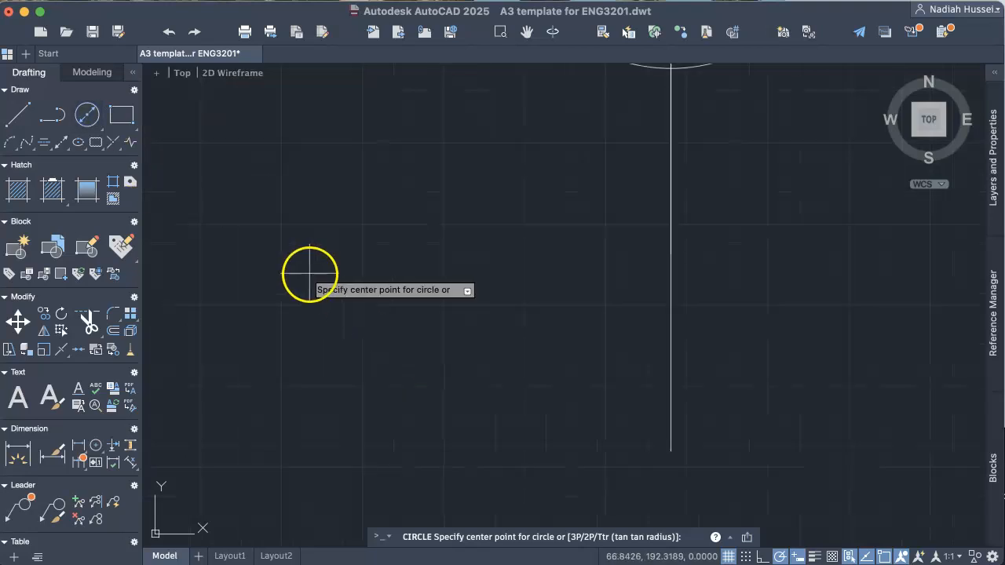
scroll(267, 169, "up", 5)
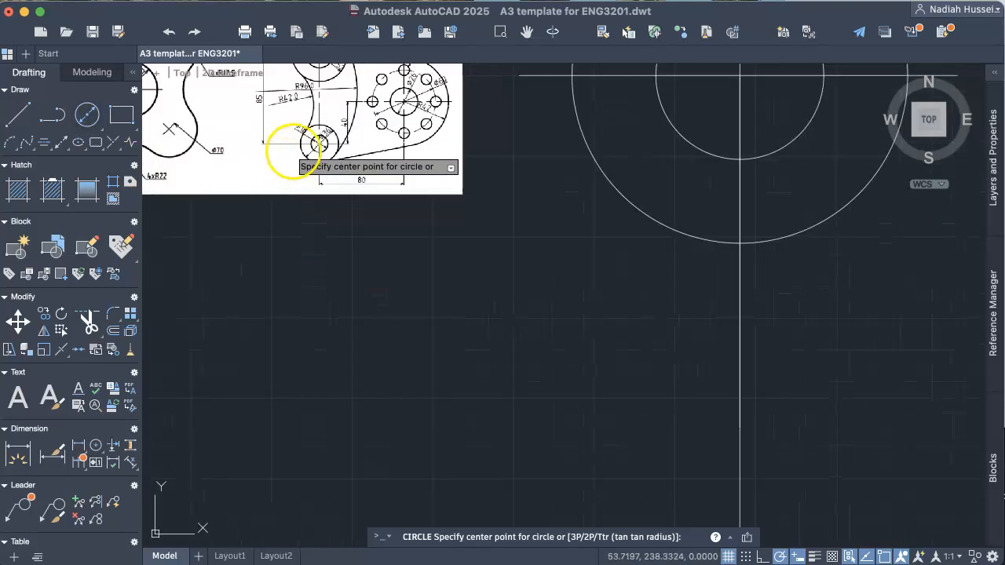
scroll(296, 154, "up", 3)
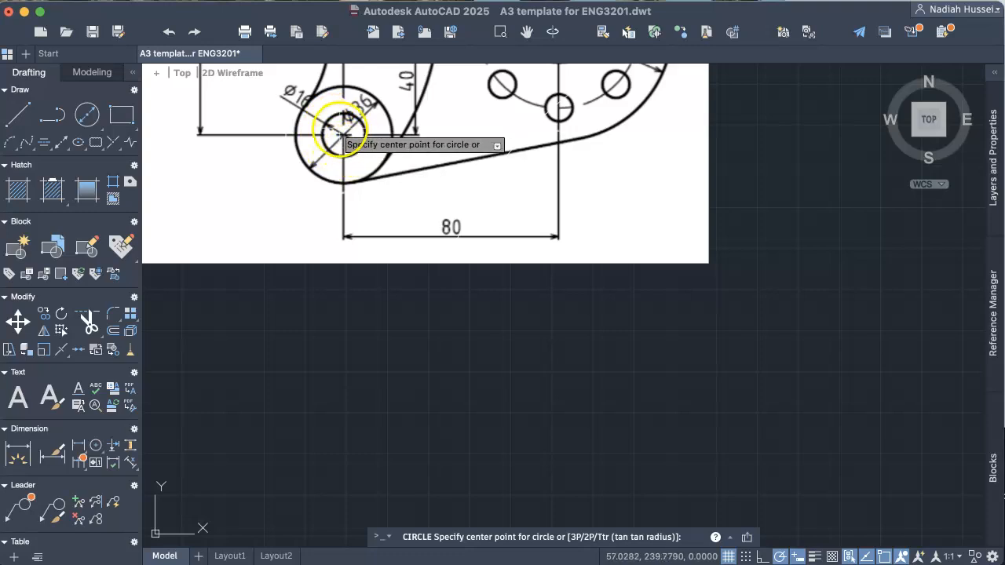
scroll(674, 263, "down", 8)
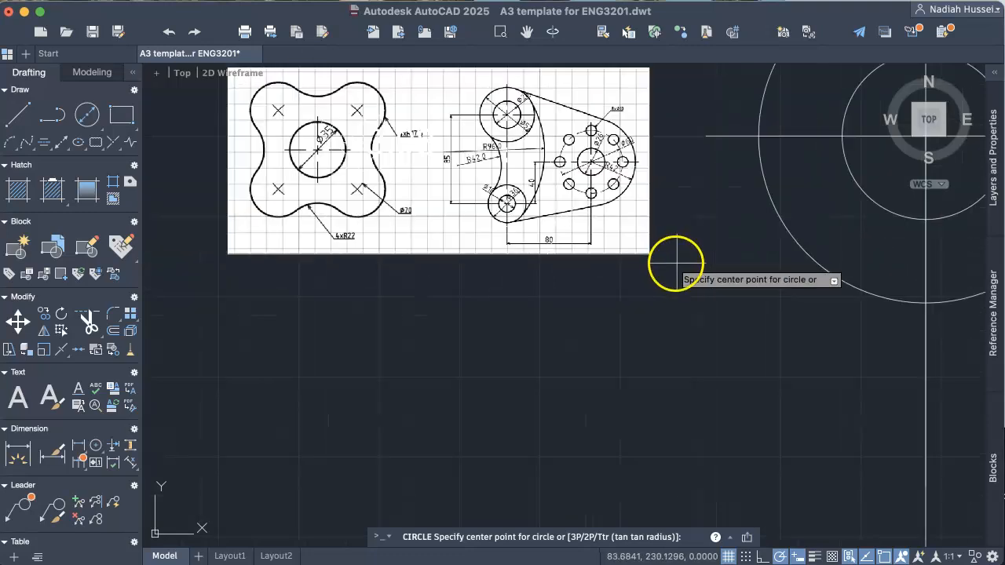
middle_click_drag(658, 287, 481, 210)
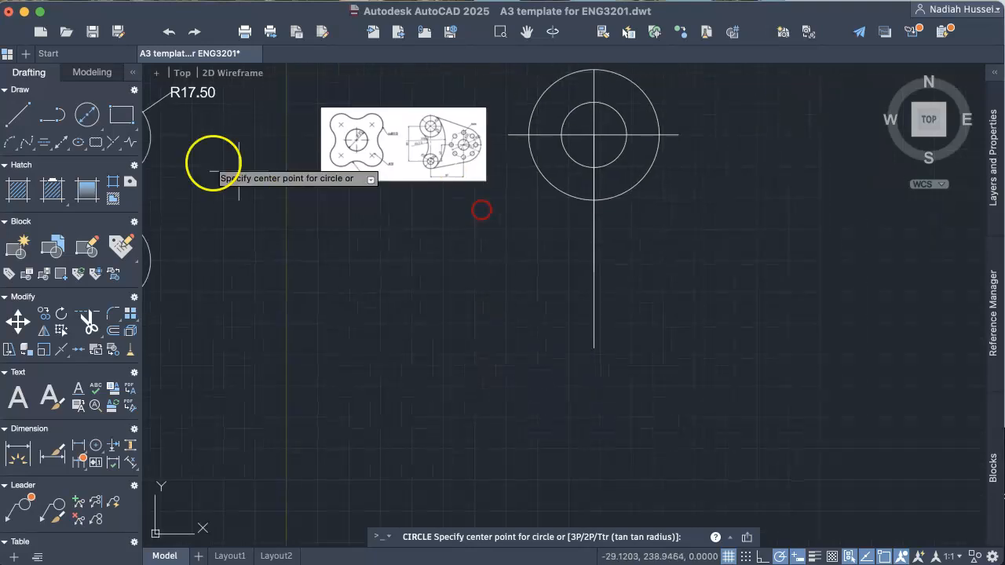
left_click(94, 131)
left_click(123, 162)
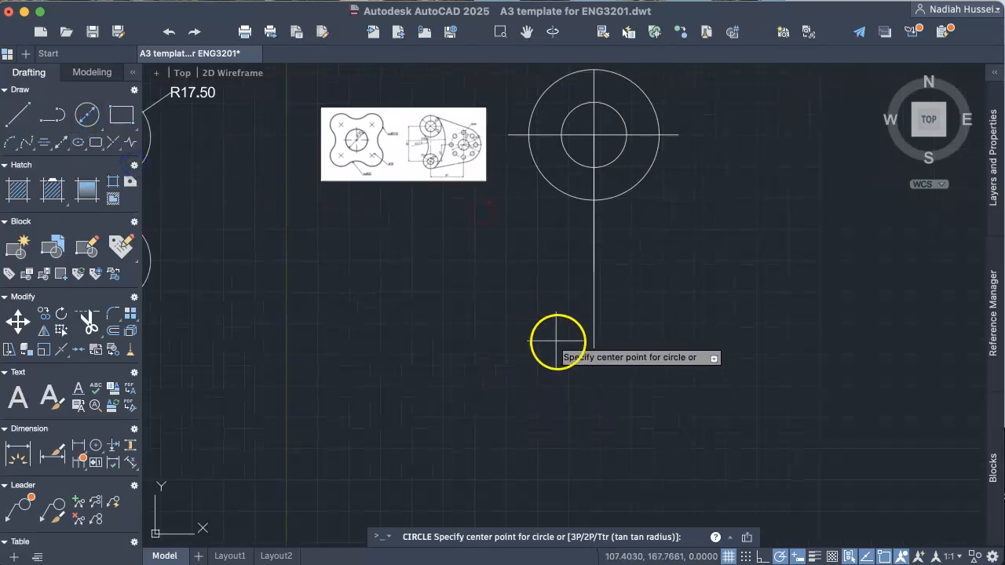
left_click(594, 347)
type("1")
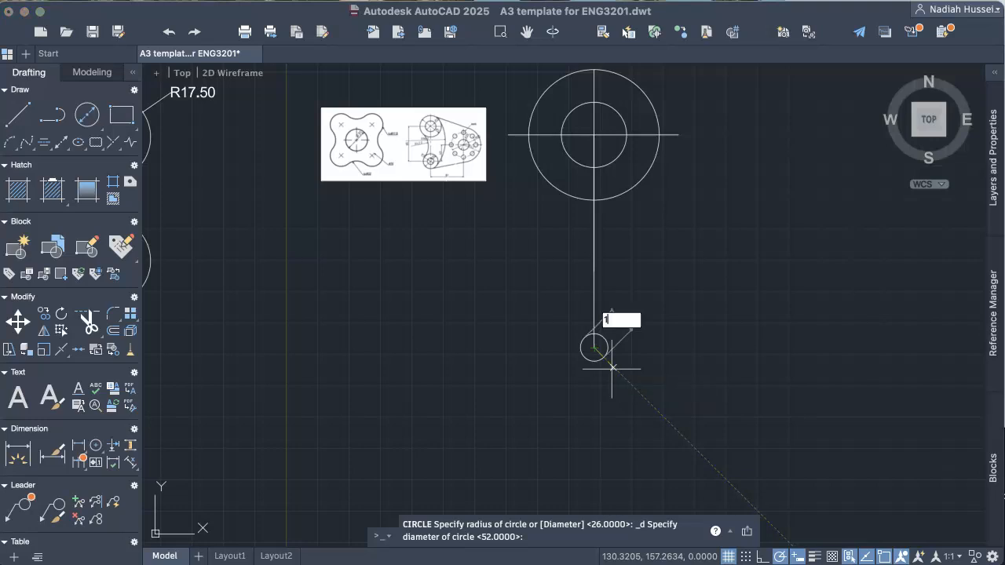
type("6")
key("Return")
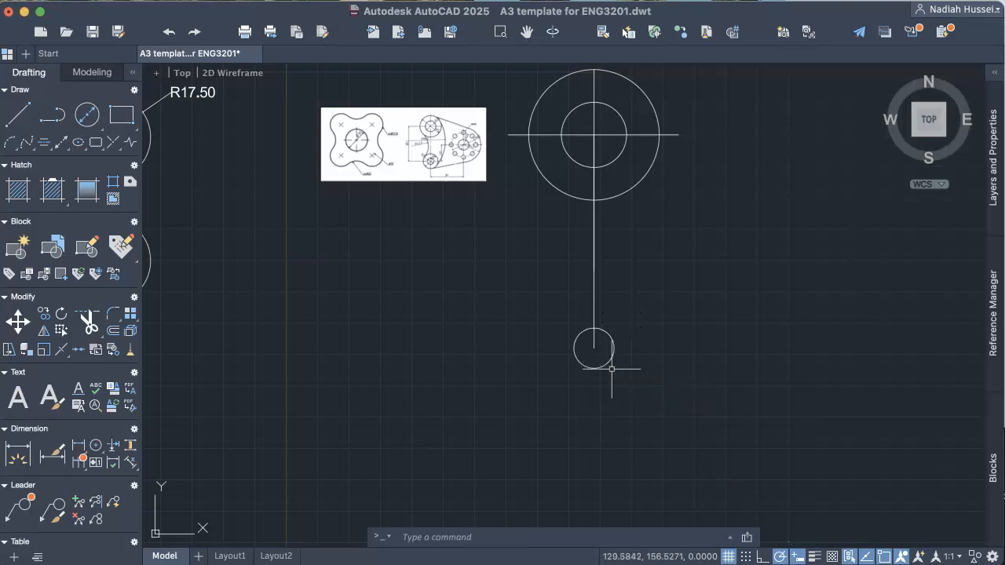
Draw a 36-unit diameter circle concentric with the 16-unit circle at the vertical line's lower end
left_click(84, 120)
left_click(595, 348)
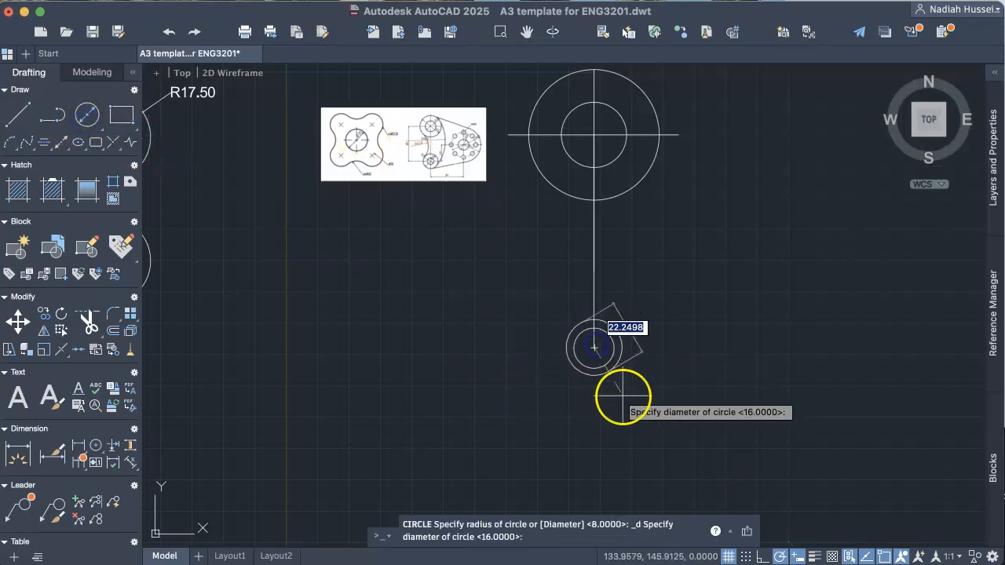
type("36")
key("Return")
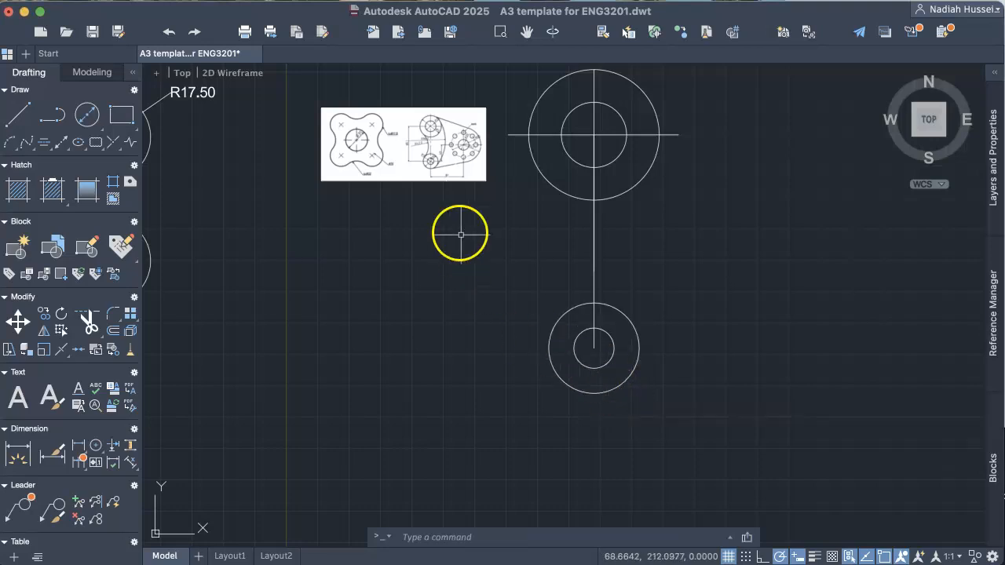
Draw a 42-unit radius circle tangent to the facing outer edges of both bosses, to the left of the vertical centreline
scroll(431, 161, "up", 6)
middle_click_drag(438, 160, 450, 384)
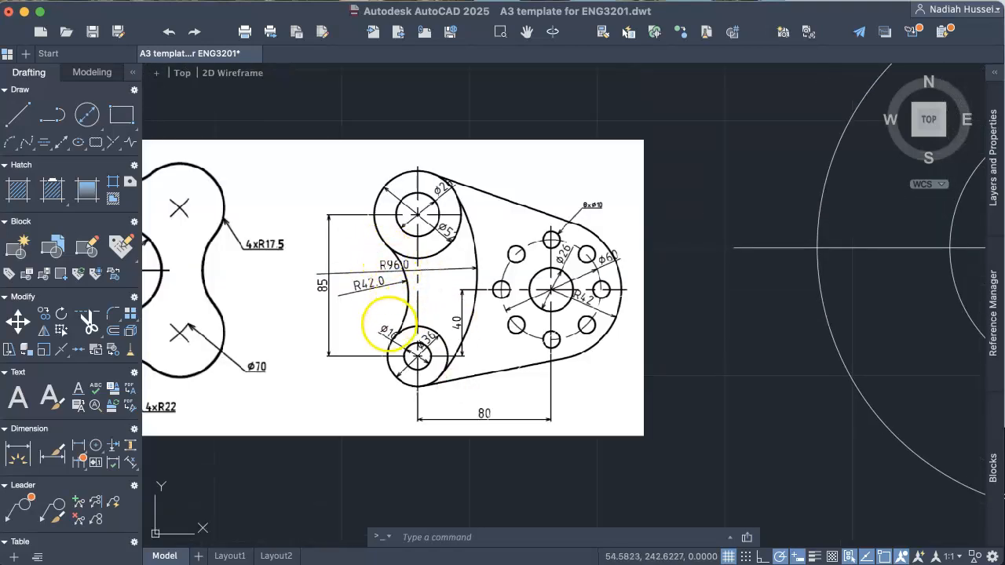
scroll(610, 291, "down", 6)
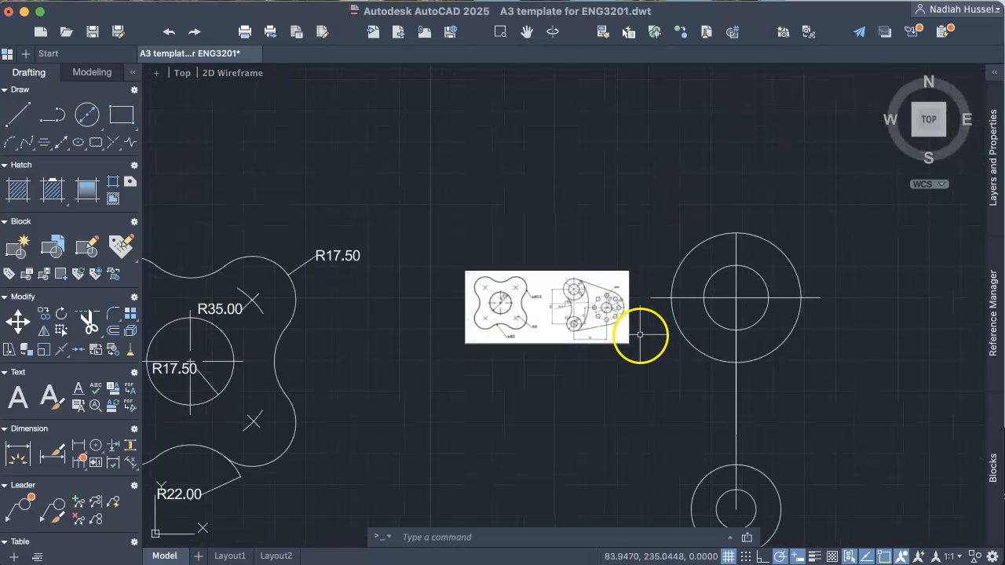
middle_click_drag(640, 335, 568, 233)
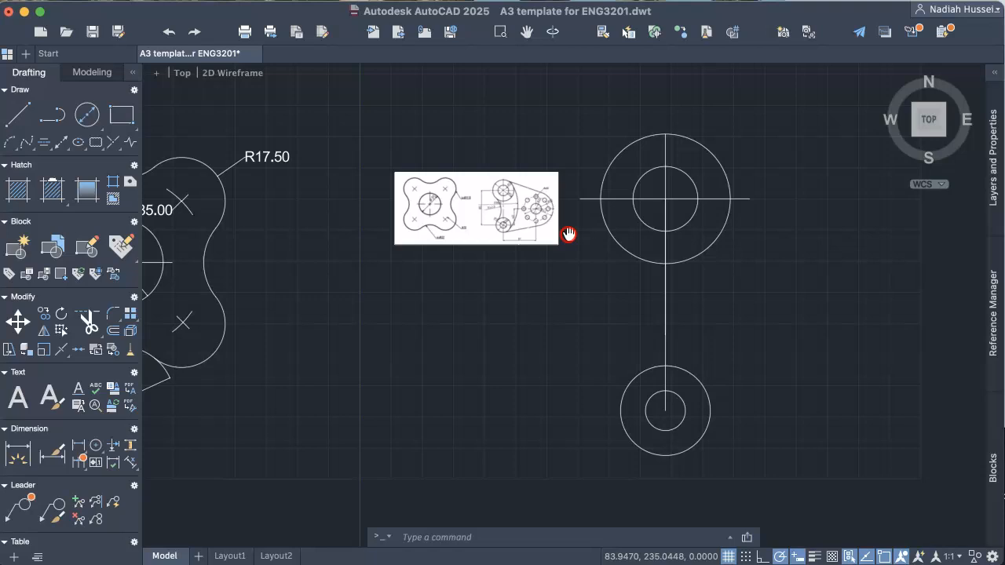
left_click(95, 121)
left_click(125, 210)
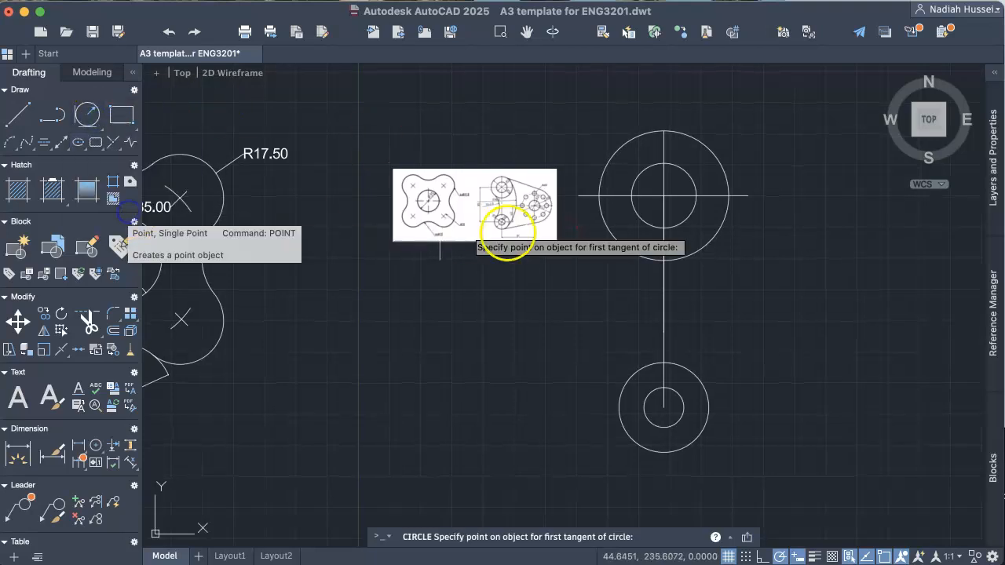
left_click(602, 223)
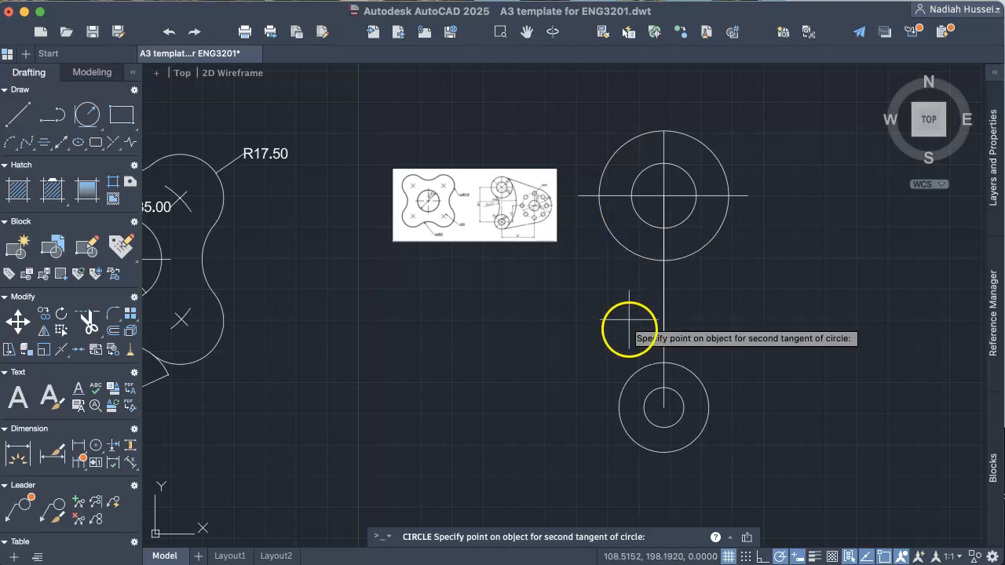
left_click(633, 372)
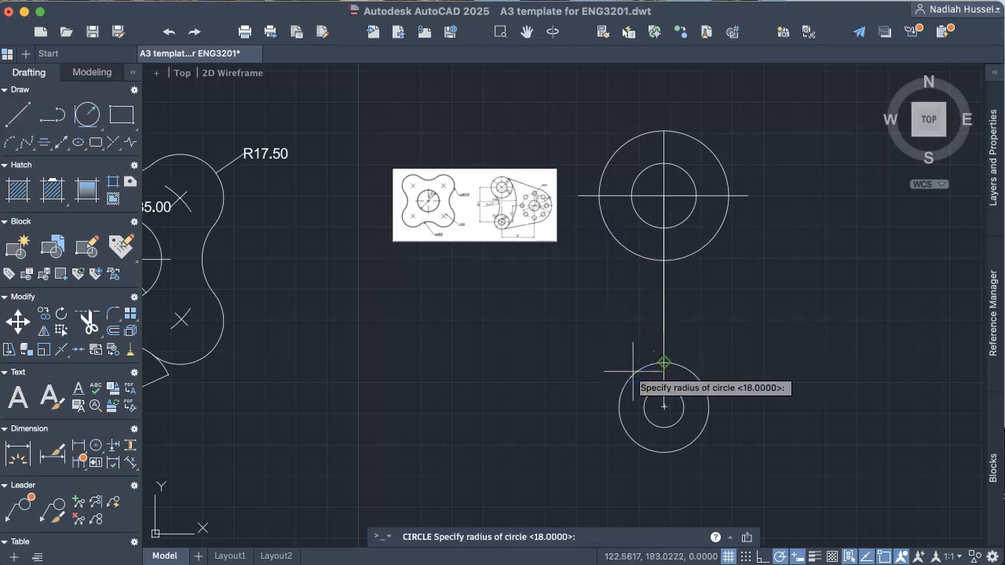
type("42")
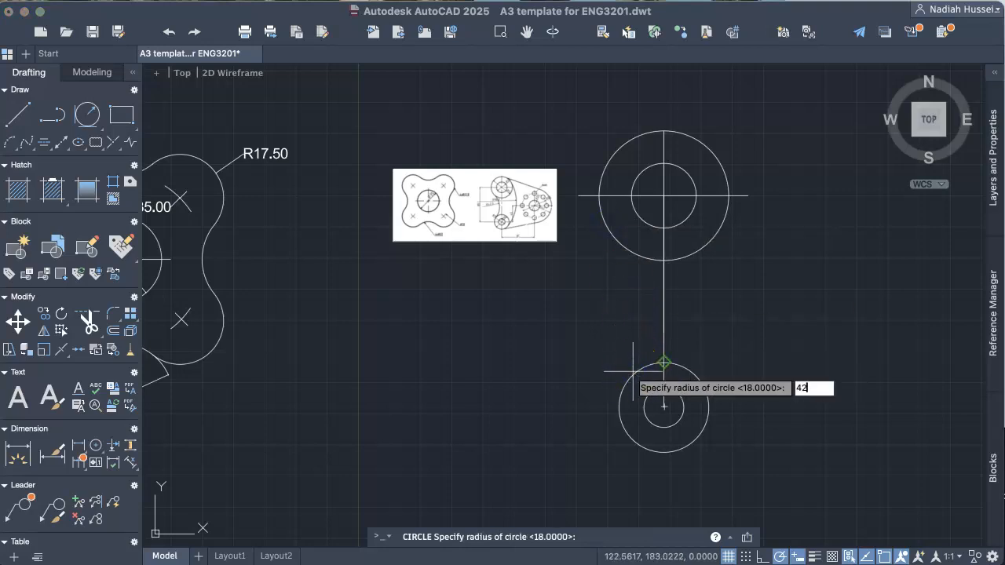
key("Return")
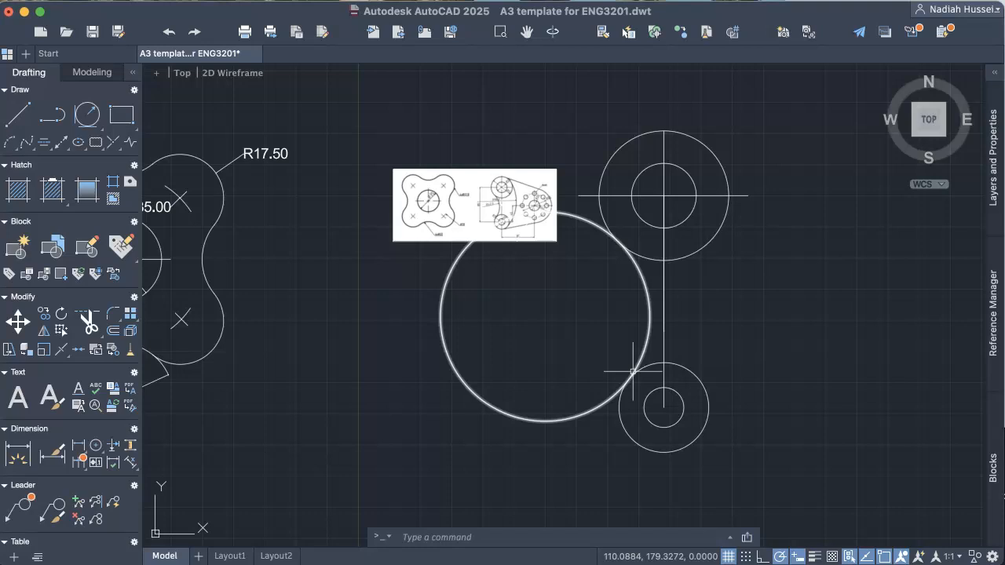
Draw a 96-unit radius circle tangent to the outer right edges of the upper and lower bosses
left_click(90, 124)
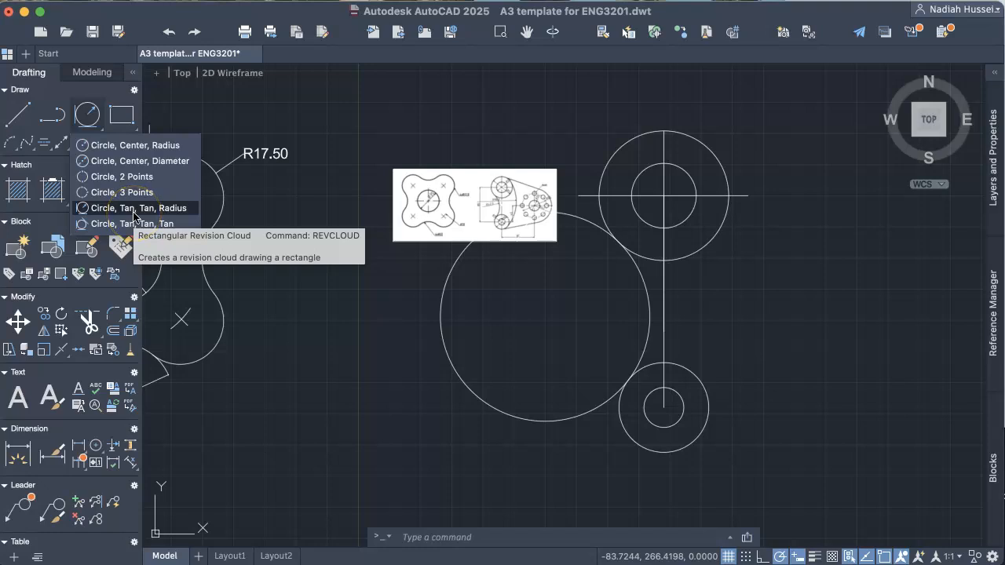
left_click(135, 209)
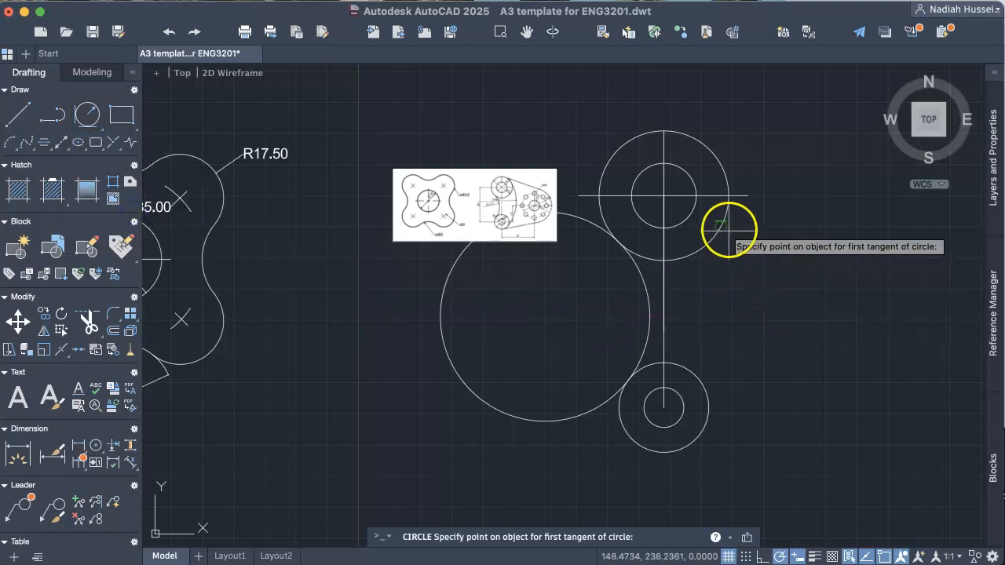
scroll(538, 197, "up", 5)
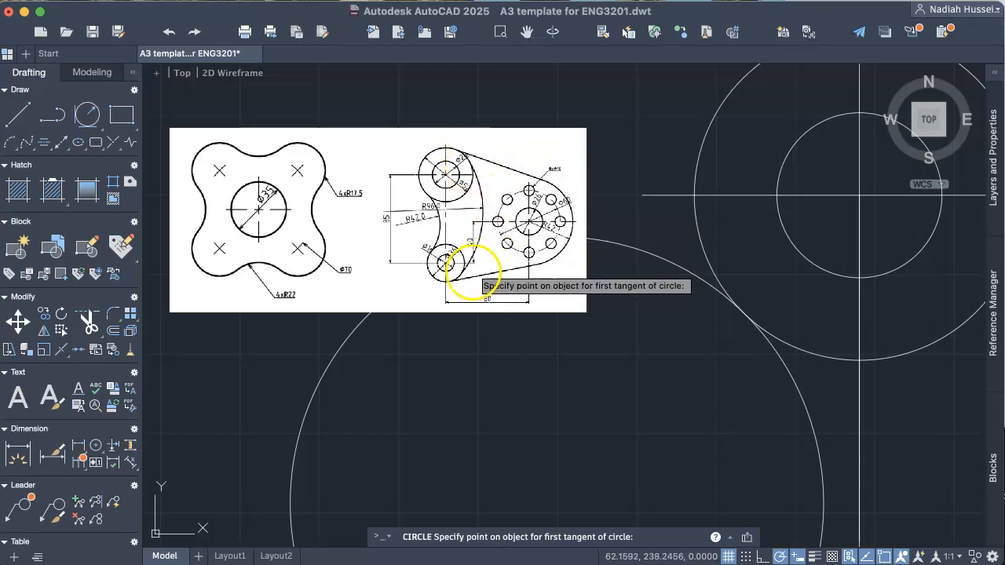
scroll(680, 321, "up", 2)
scroll(691, 311, "down", 7)
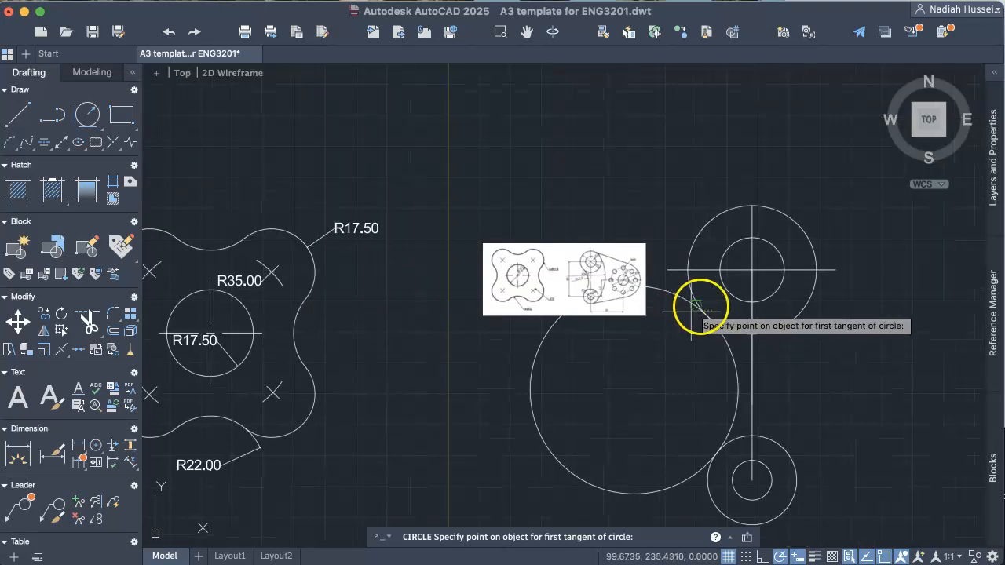
left_click(809, 250)
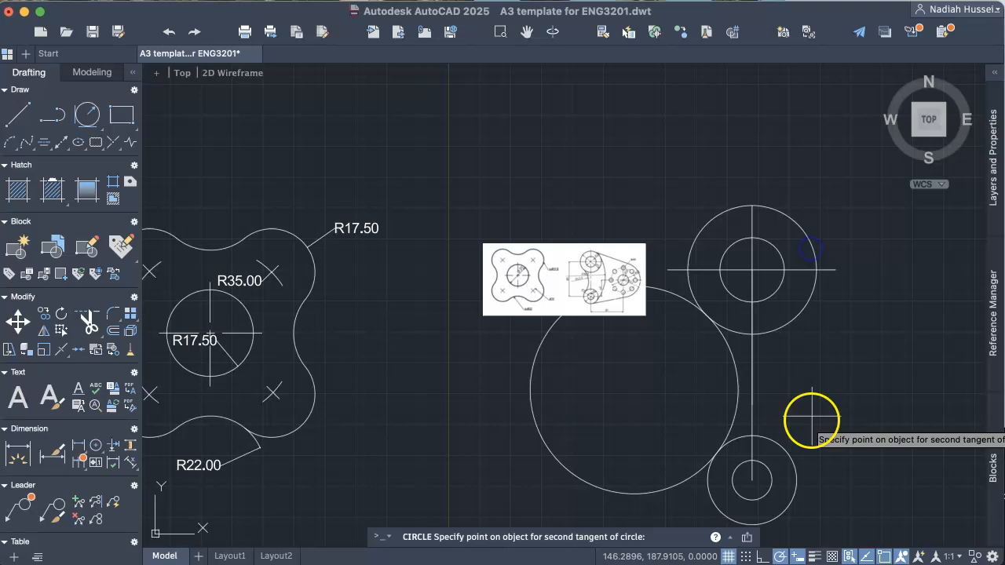
left_click(797, 478)
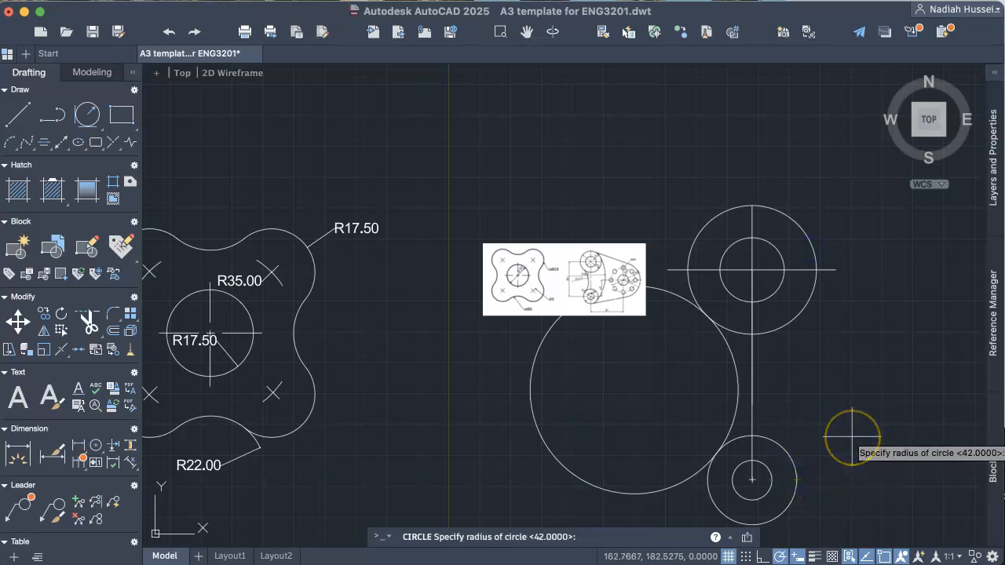
scroll(617, 288, "up", 6)
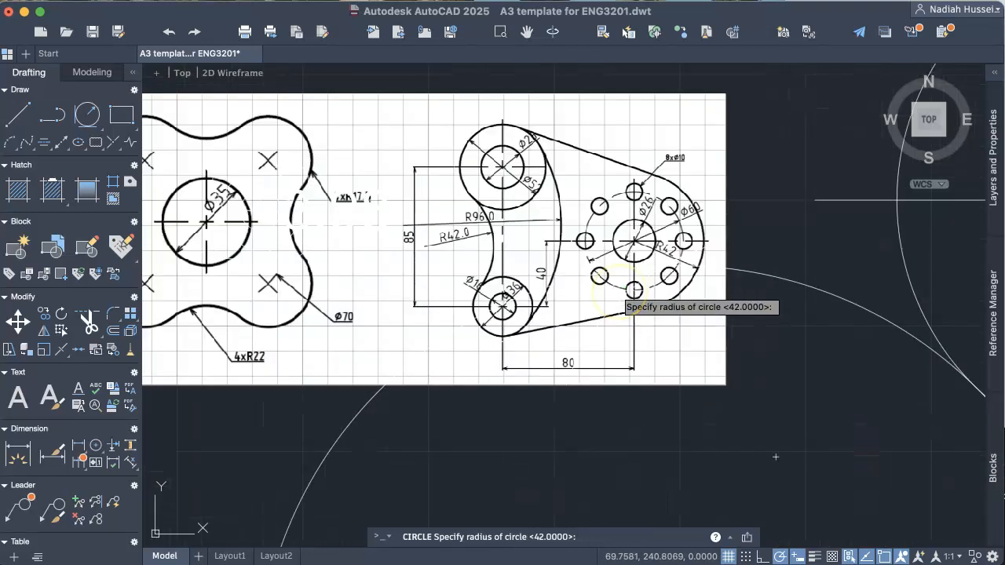
scroll(620, 290, "down", 6)
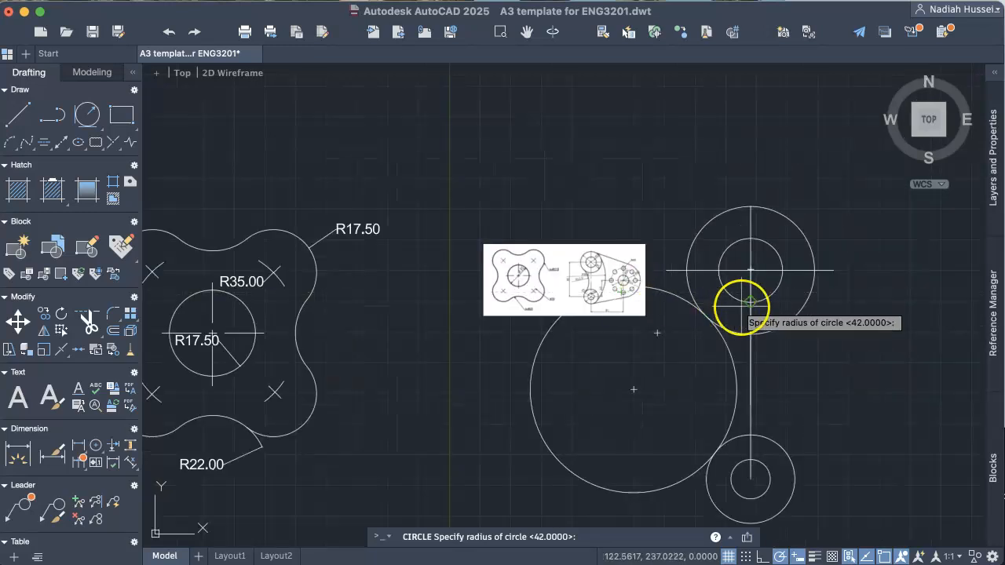
key("Return")
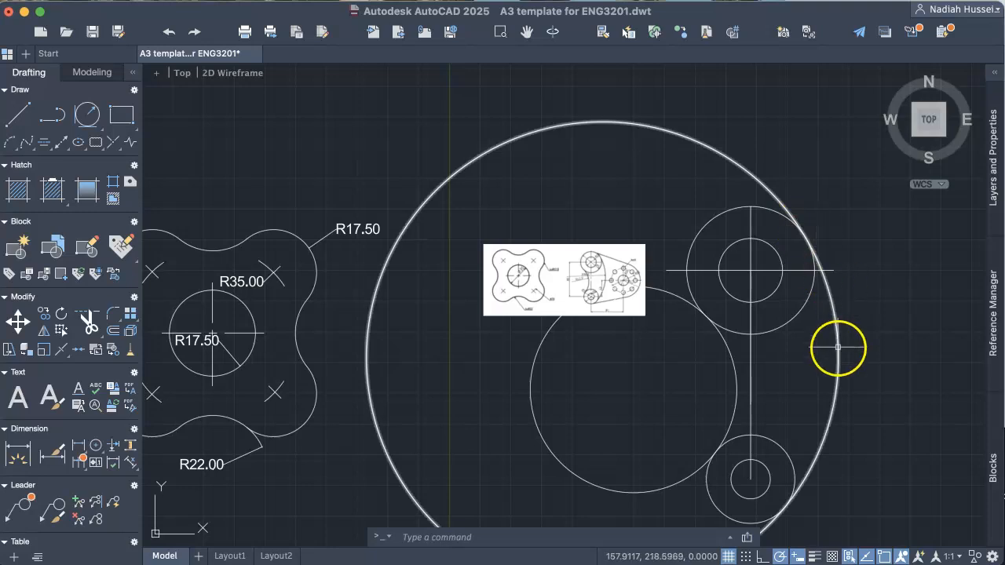
Trim both tangent circles so that only the arcs connecting the two bosses remain
type("tr")
key("Return")
left_click(737, 183)
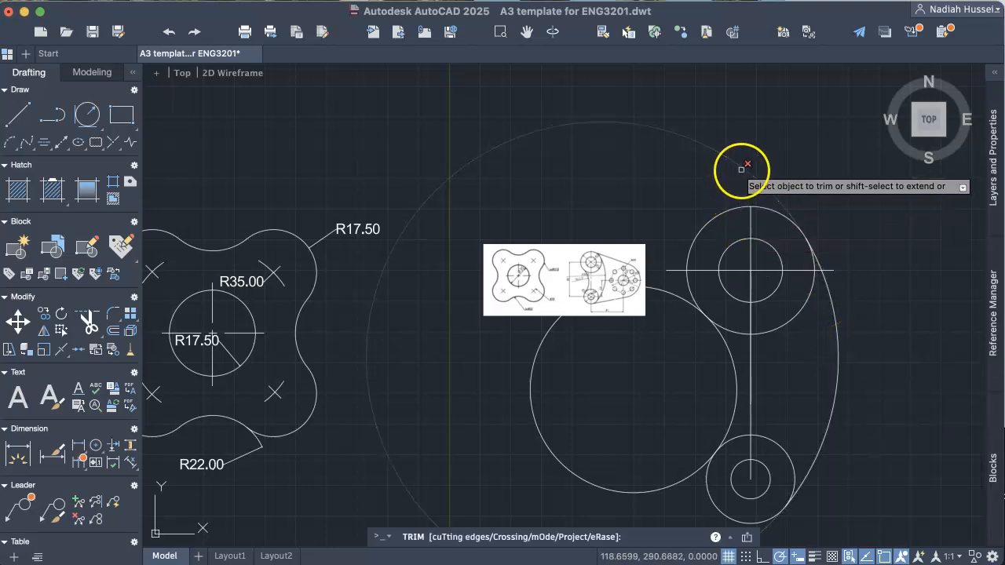
left_click(669, 295)
left_click(545, 343)
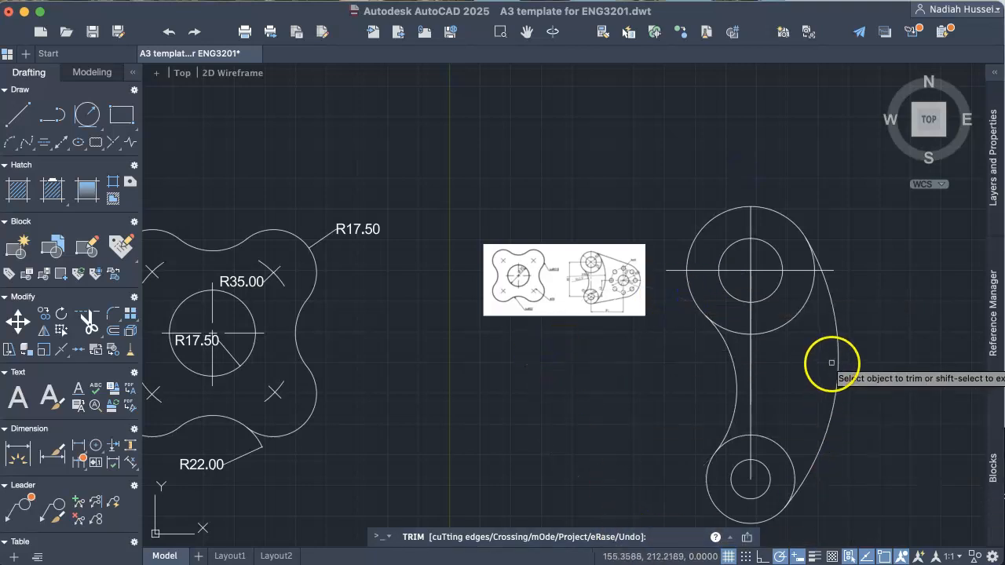
key("Escape")
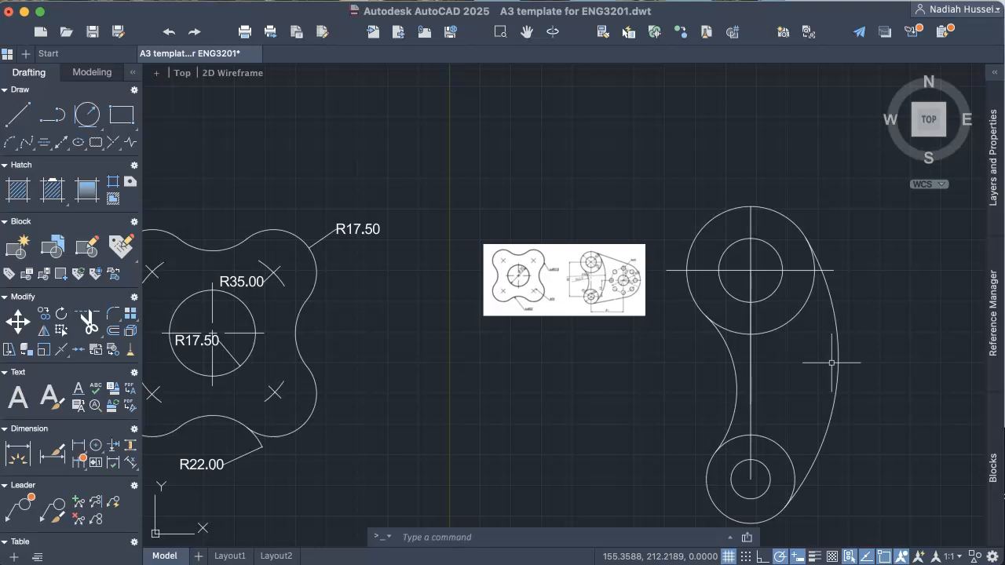
Stretch the lower end of the vertical centreline to the centre of the lower boss
left_click(751, 250)
left_click(751, 404)
left_click(797, 487)
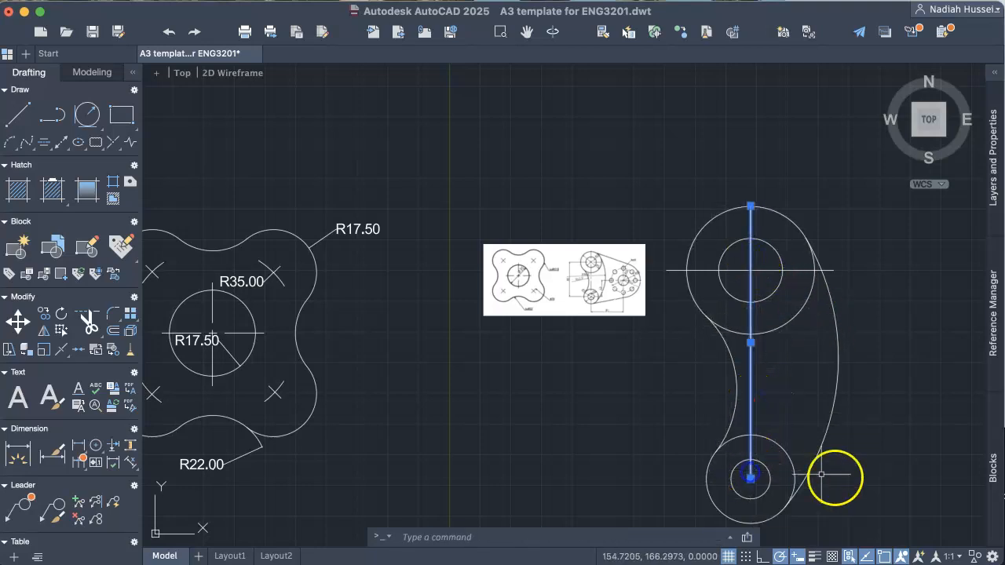
Draw an 80-unit horizontal line to the right from the centre of the lower boss
scroll(788, 451, "up", 2)
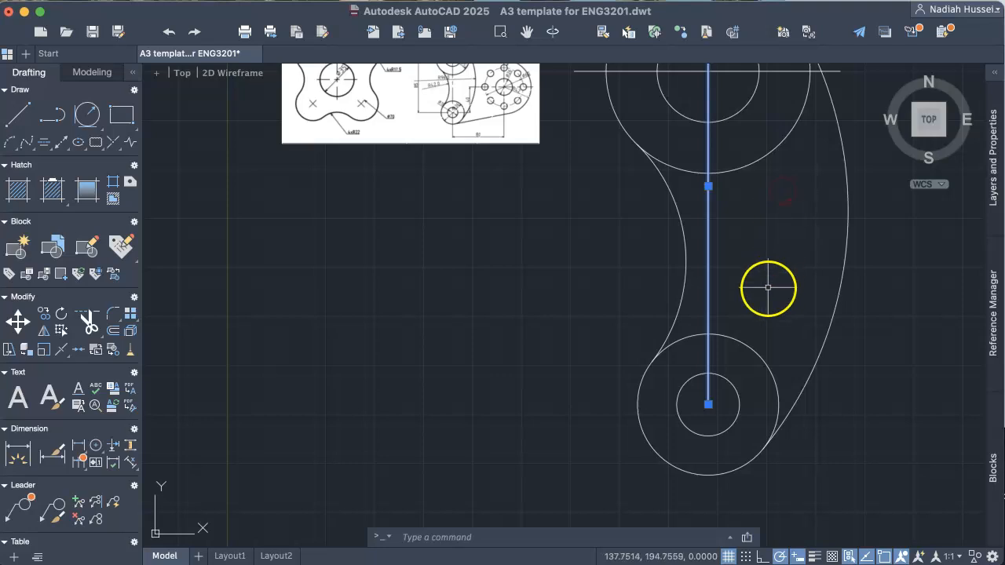
scroll(768, 290, "down", 3)
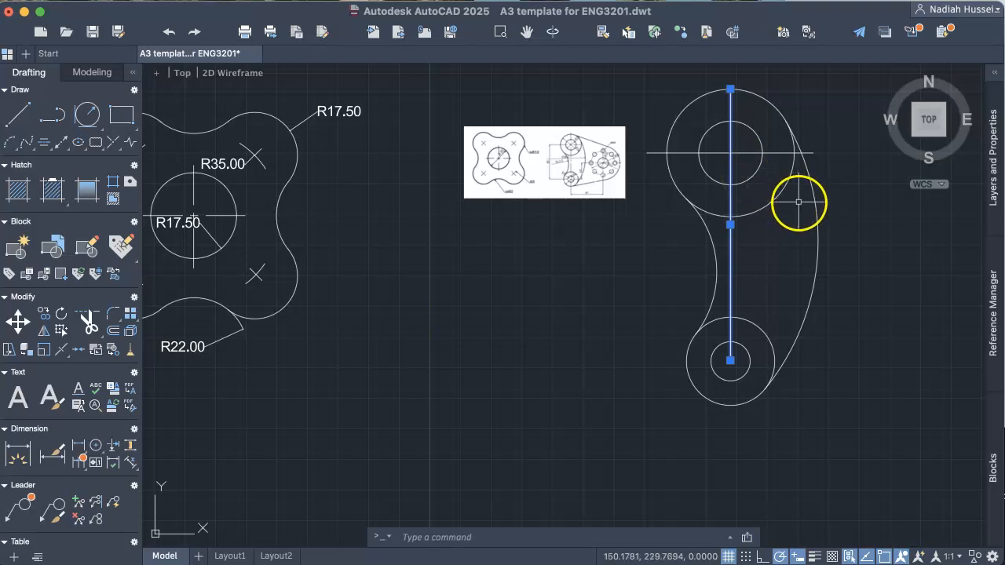
scroll(499, 155, "up", 4)
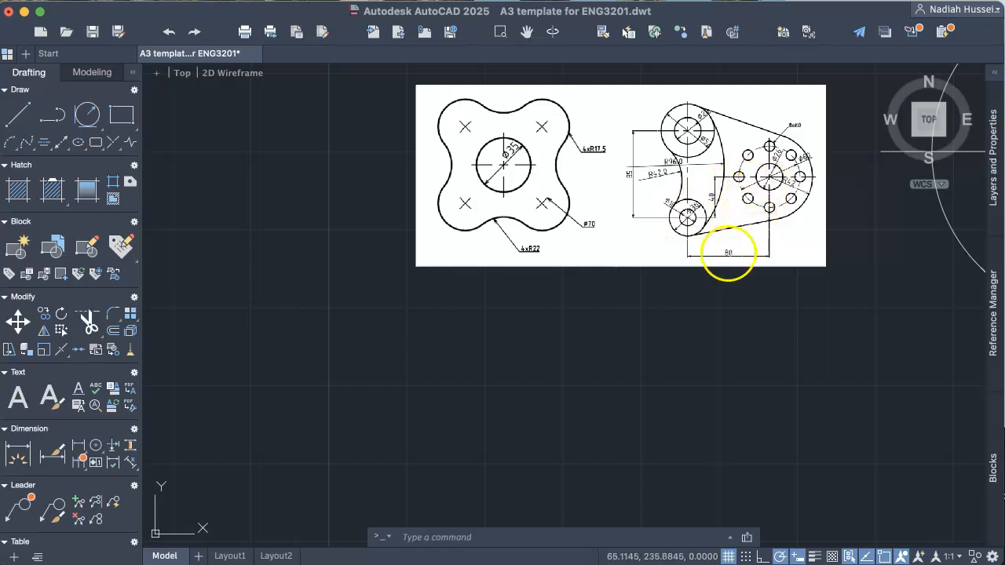
scroll(695, 254, "up", 4)
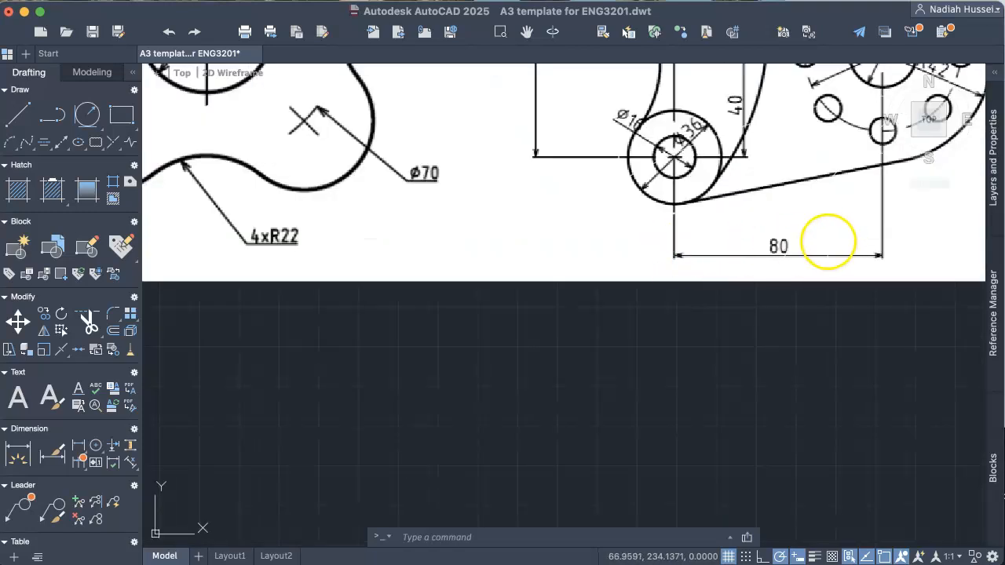
scroll(824, 181, "down", 5)
mouse_move(806, 209)
middle_mouse_down()
mouse_move(570, 241)
mouse_move(329, 130)
middle_mouse_up()
left_click(16, 114)
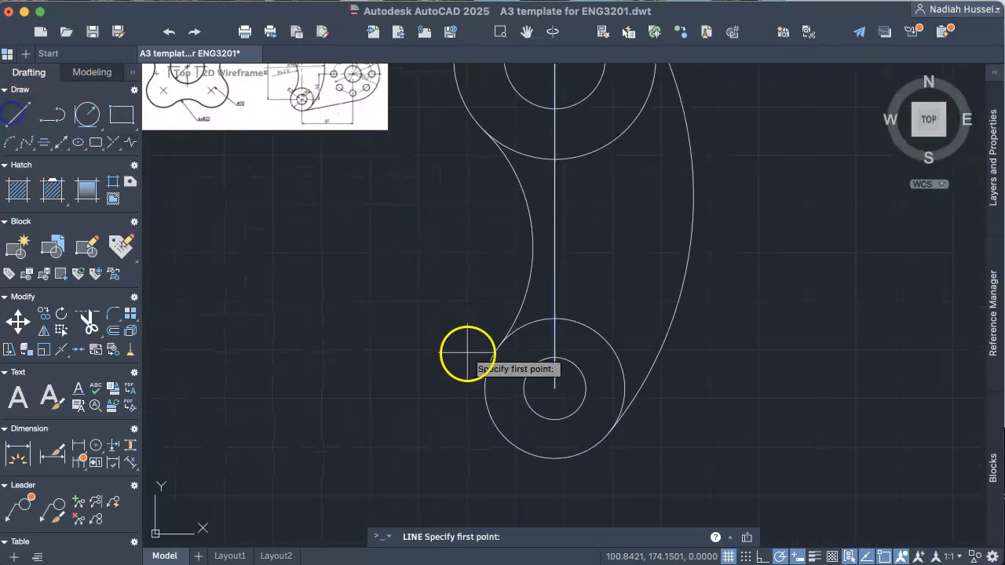
left_click(555, 388)
type("80")
key("Return")
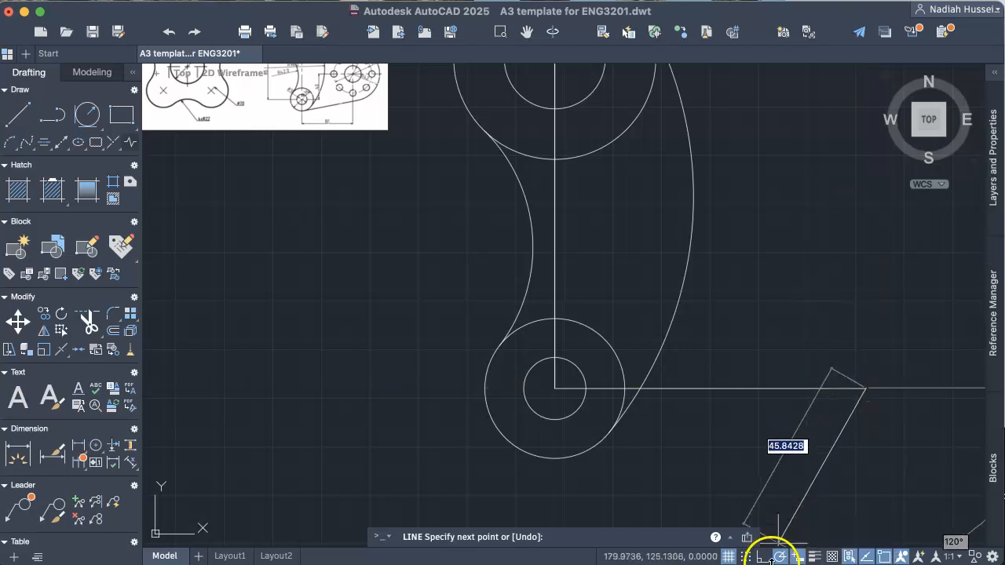
Turn on ortho mode and add a 40-unit vertical line upward from the horizontal line's right end
left_click(765, 556)
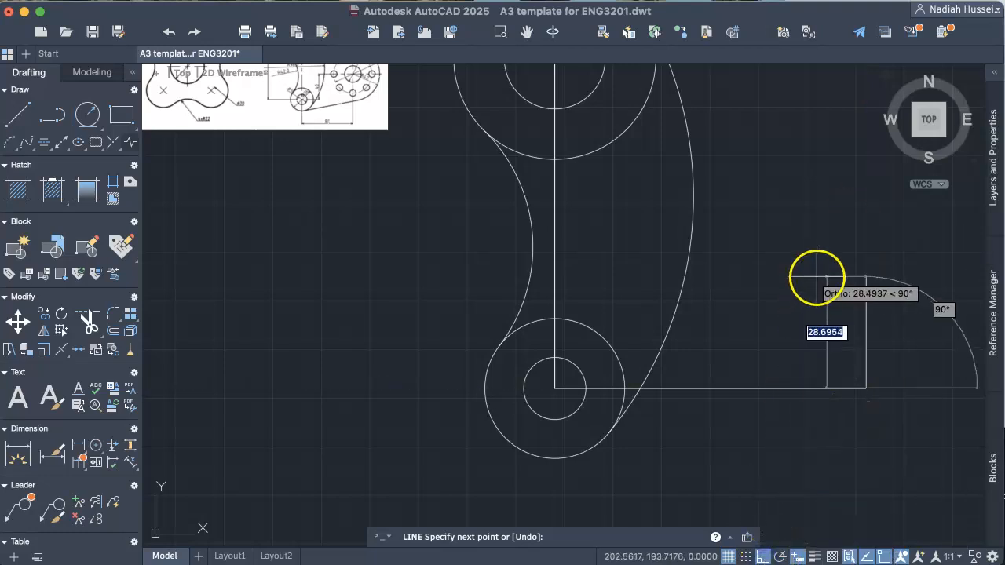
type("40")
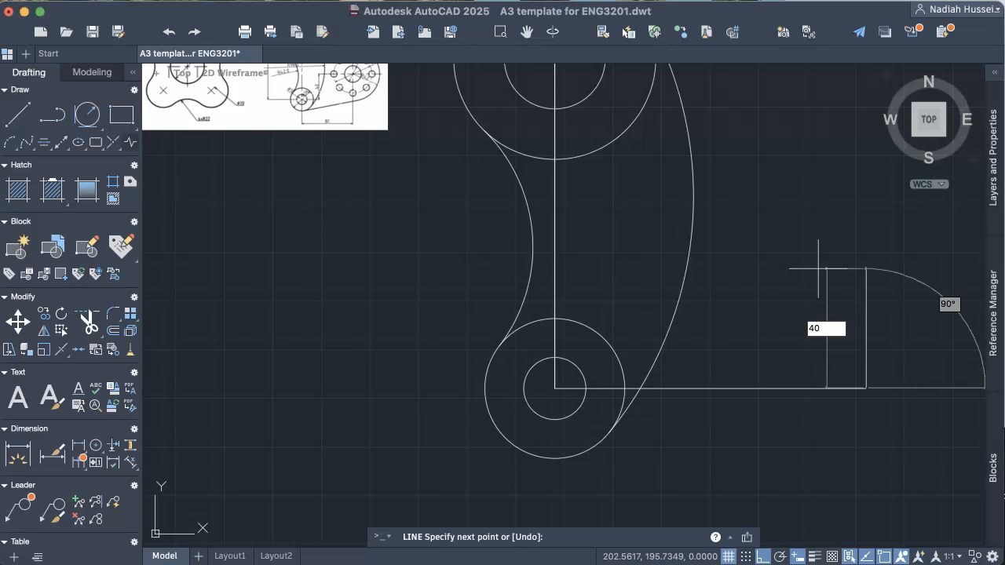
key("Return")
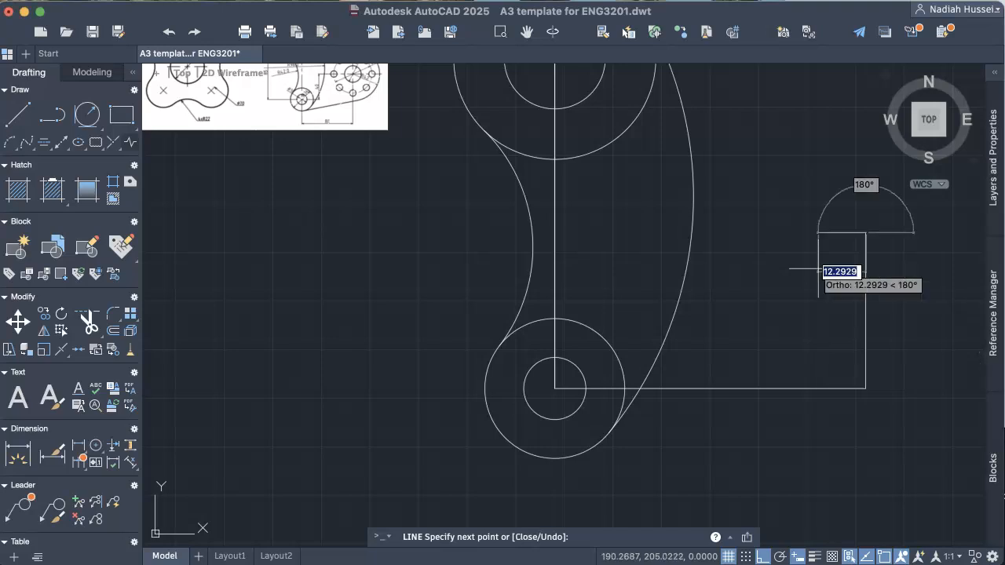
key("Escape")
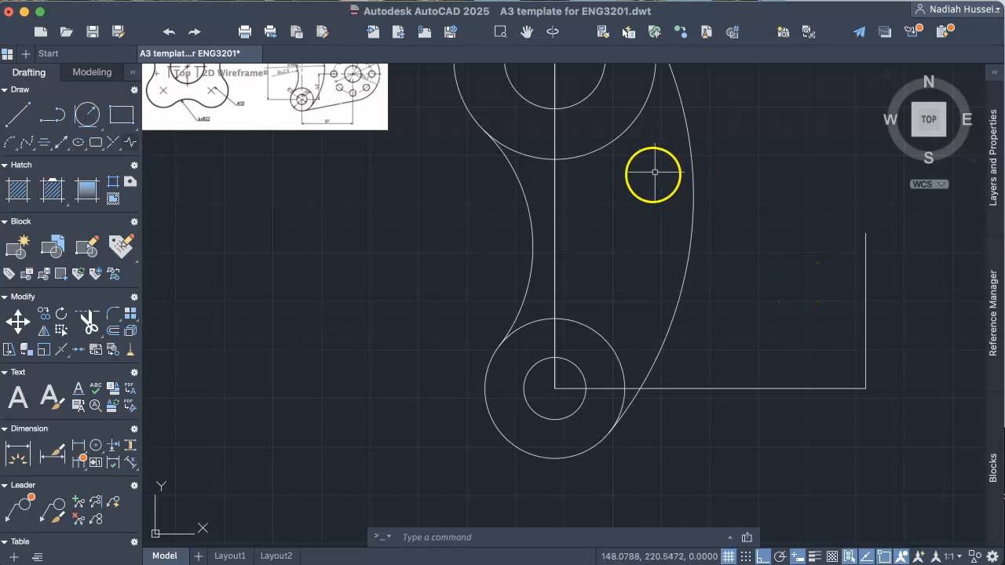
Examine the reference image for the dimensions of the right-hand boss and its ring of holes
scroll(370, 148, "up", 1)
scroll(371, 146, "down", 1)
scroll(370, 146, "down", 2)
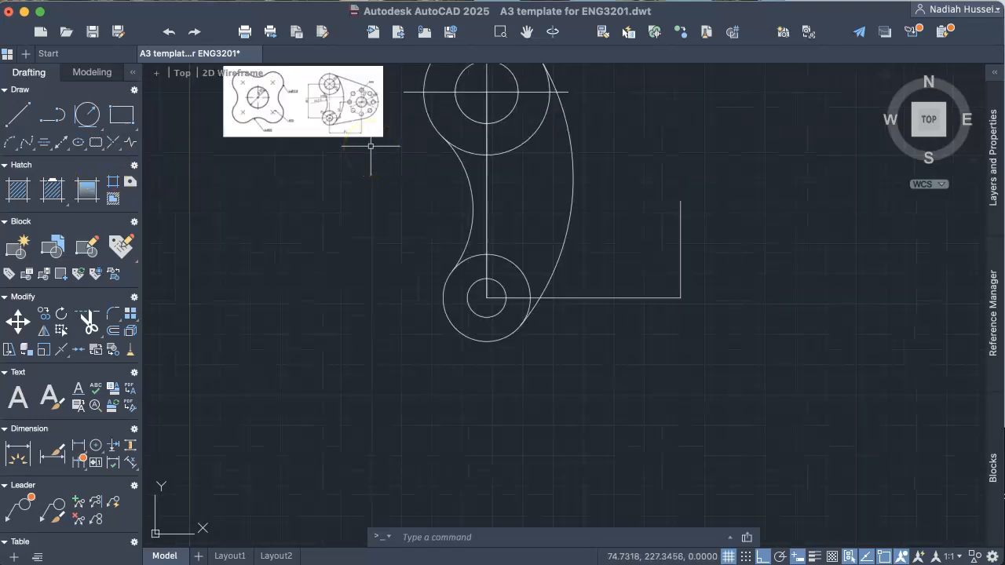
scroll(289, 271, "up", 5)
scroll(309, 179, "up", 2)
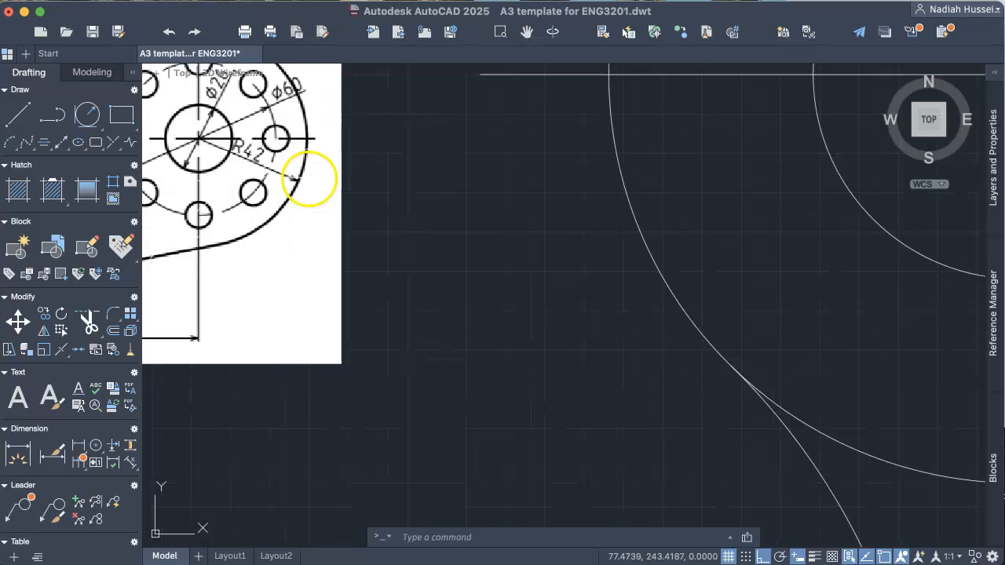
scroll(271, 182, "down", 2)
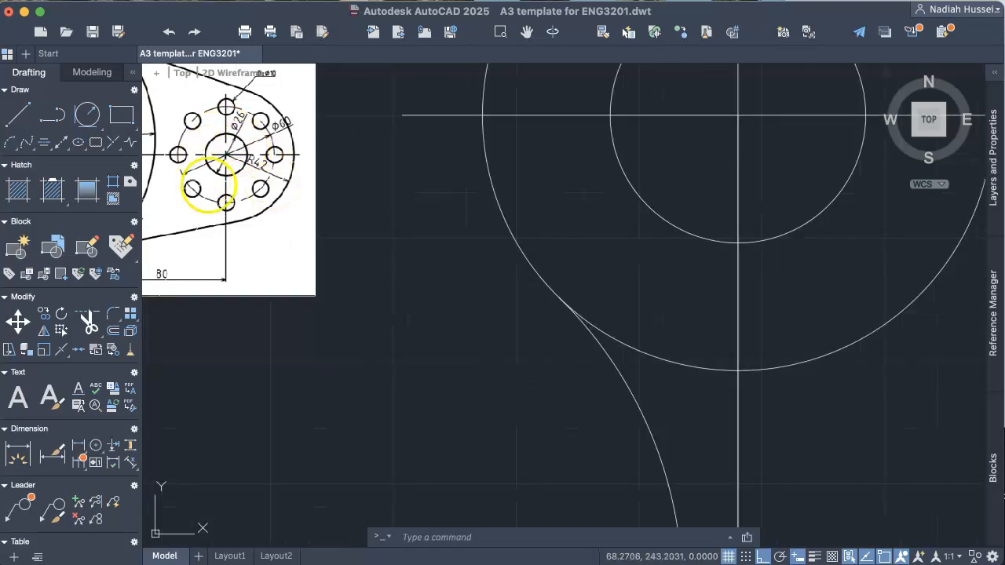
scroll(662, 251, "down", 4)
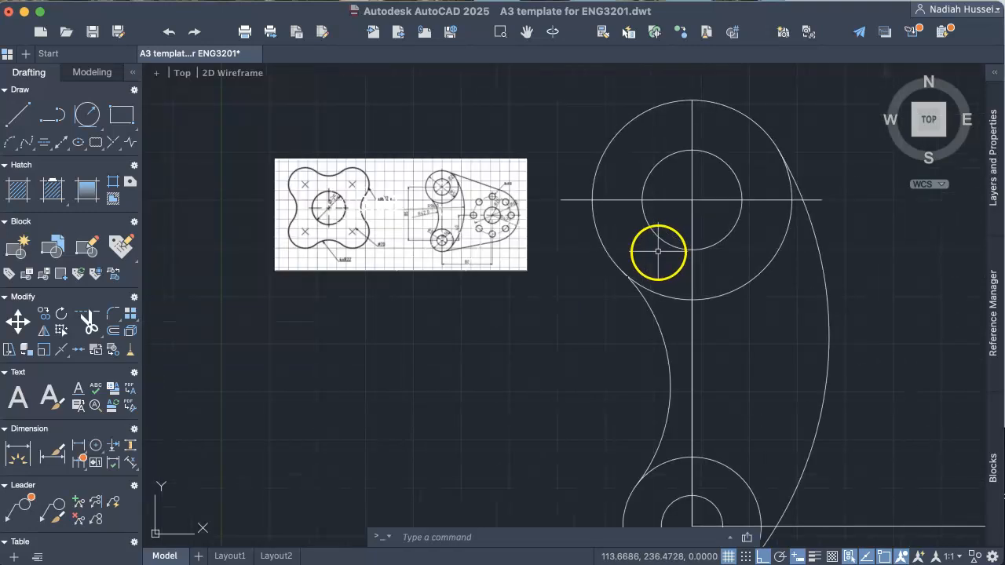
left_click(87, 124)
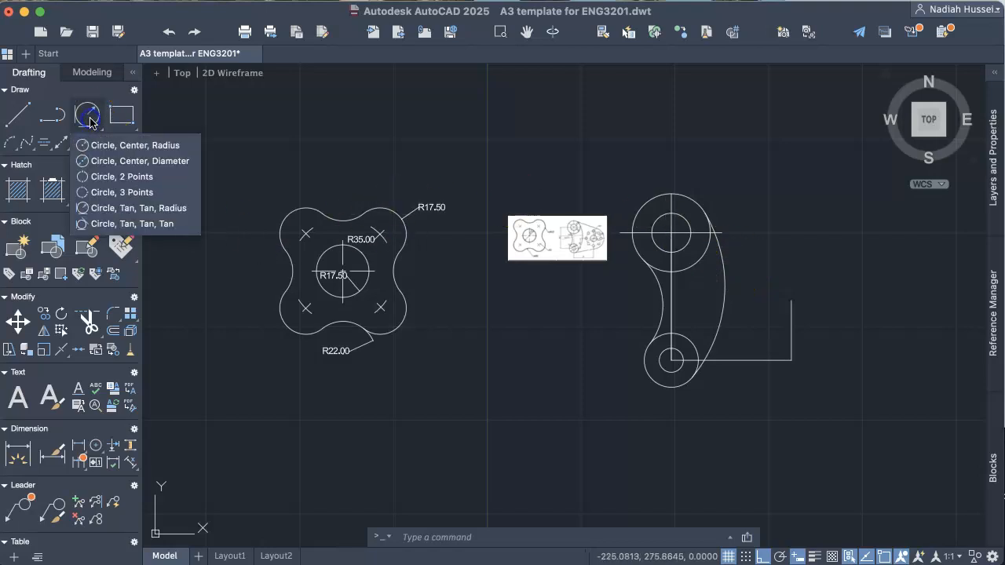
left_click(110, 162)
left_click(791, 300)
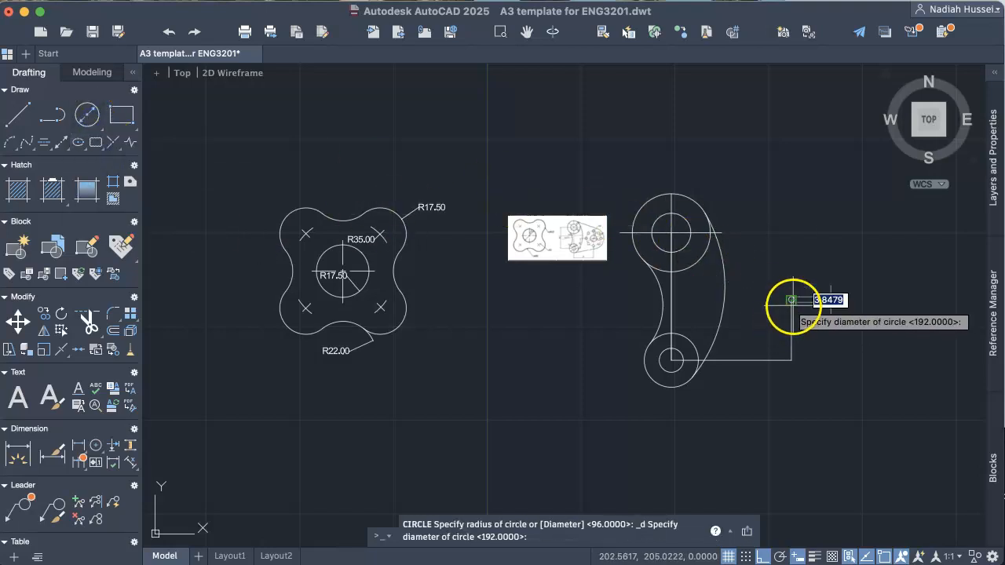
key("Escape")
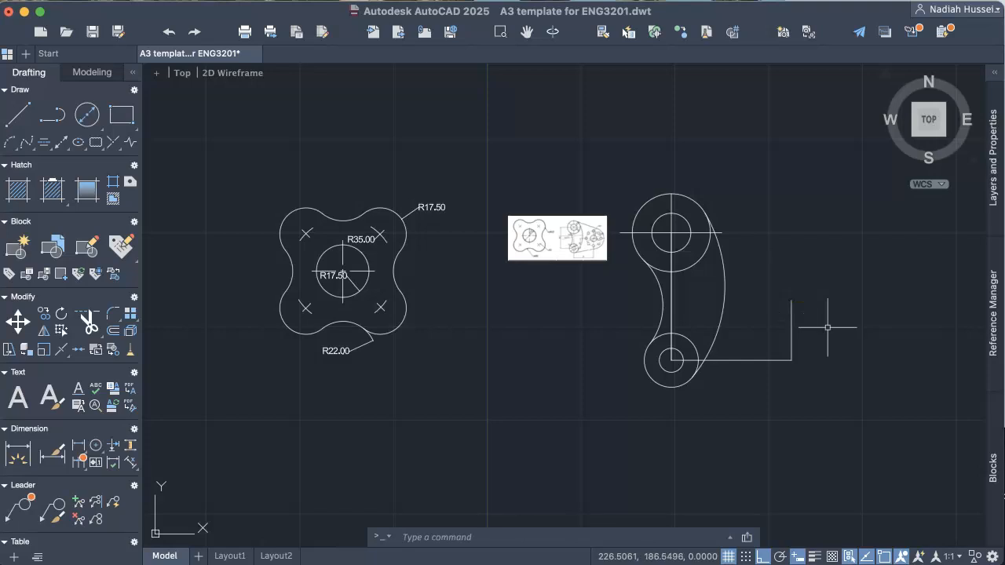
Draw a 26-unit diameter circle centred on the upper end of the 40-unit vertical line
left_click(87, 124)
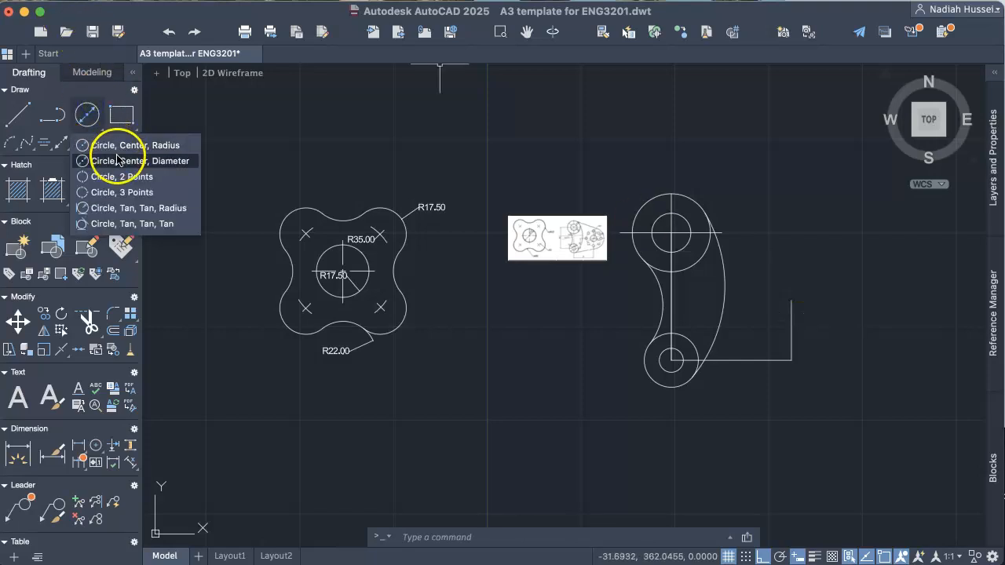
left_click(116, 157)
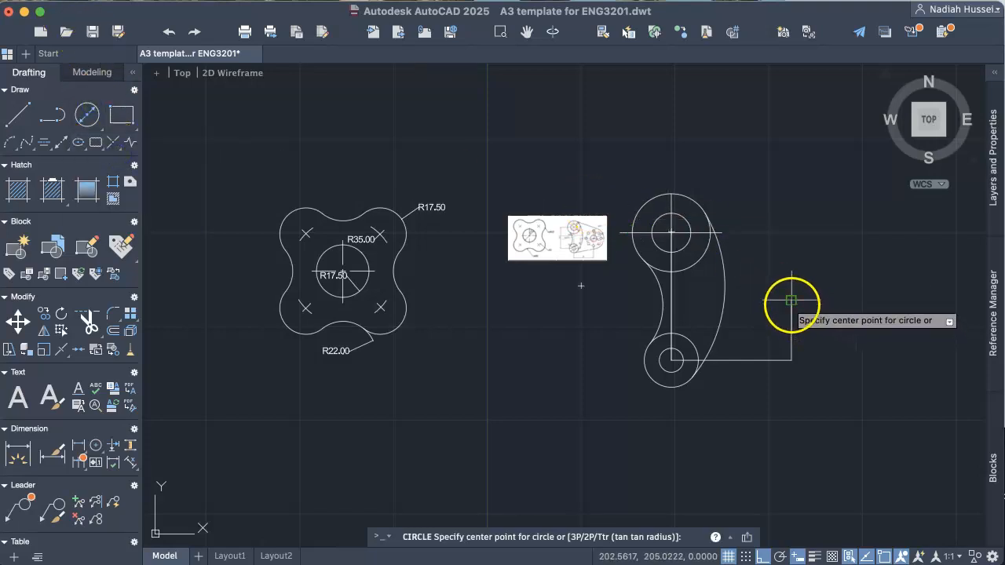
left_click(791, 300)
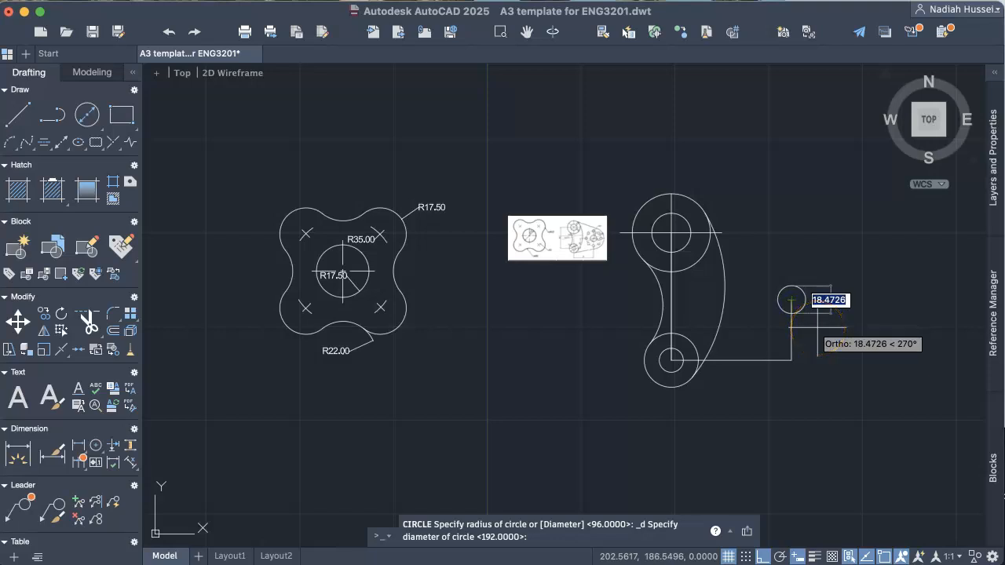
scroll(589, 232, "up", 8)
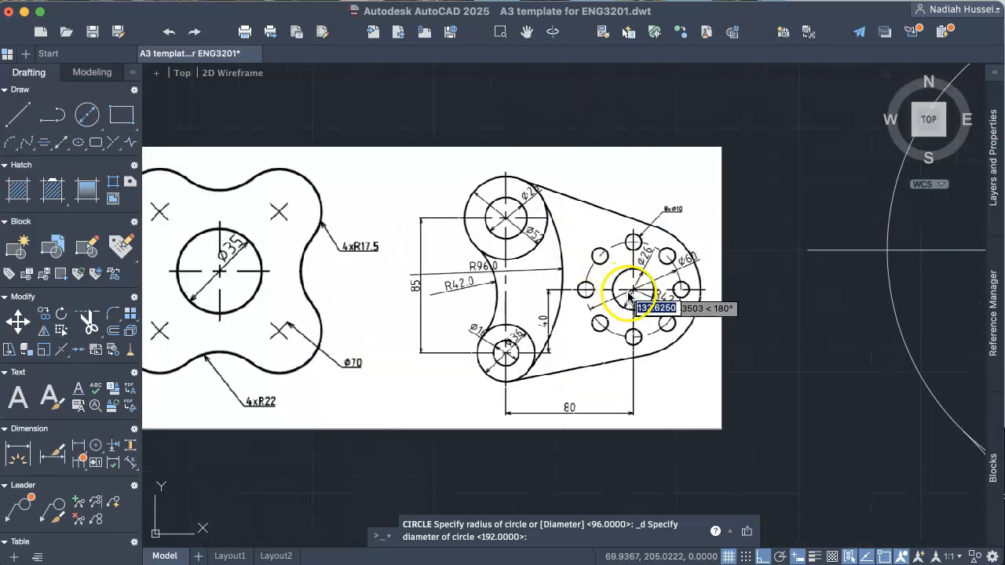
scroll(609, 287, "down", 8)
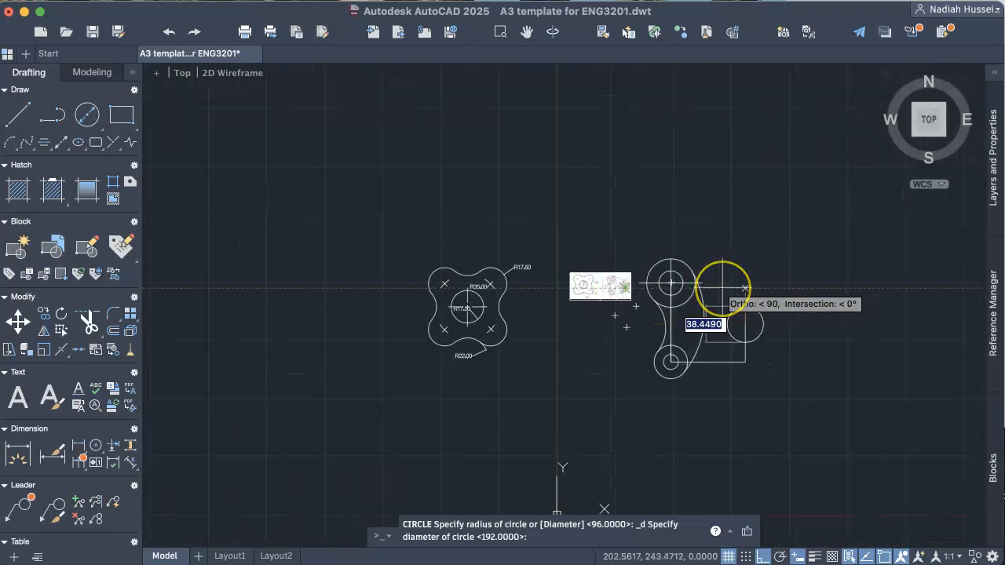
type("26")
key("Return")
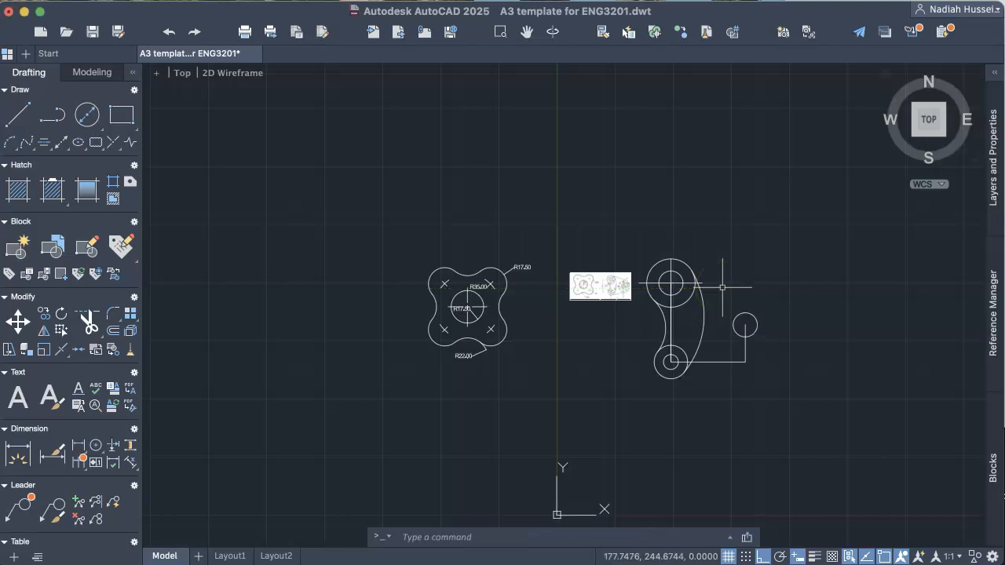
Draw a 60-unit diameter circle concentric with the 26-unit circle
left_click(87, 115)
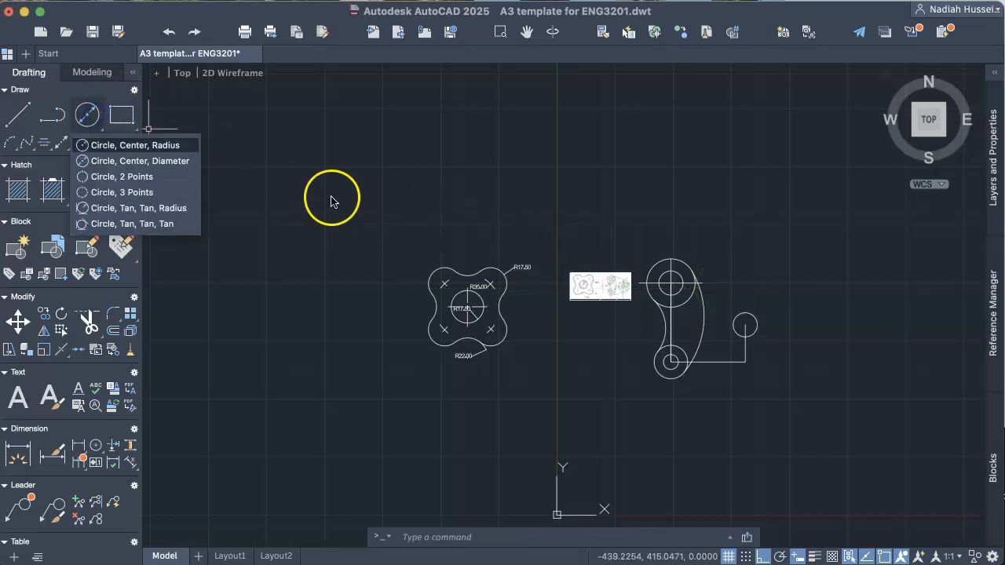
left_click(165, 160)
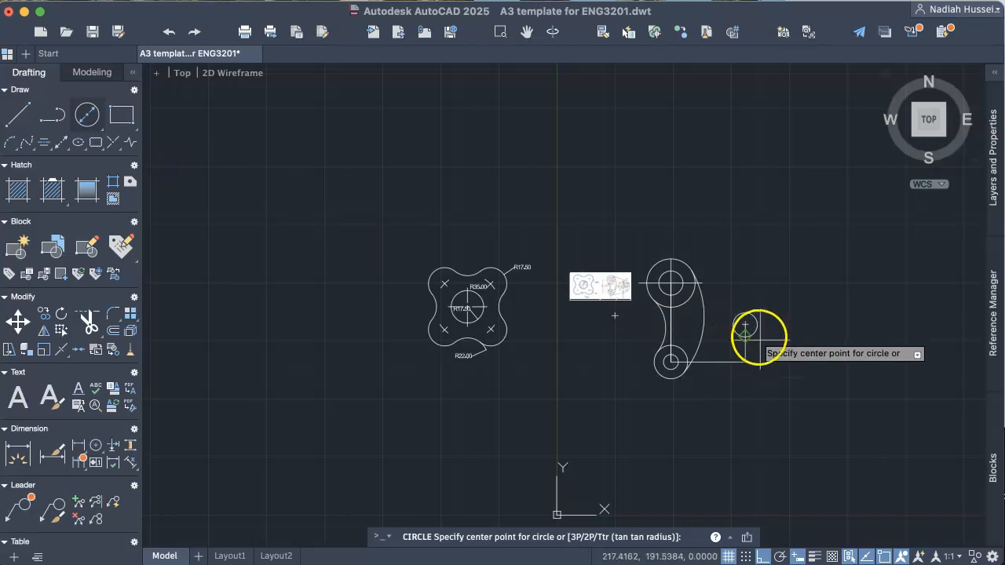
left_click(745, 324)
type("6")
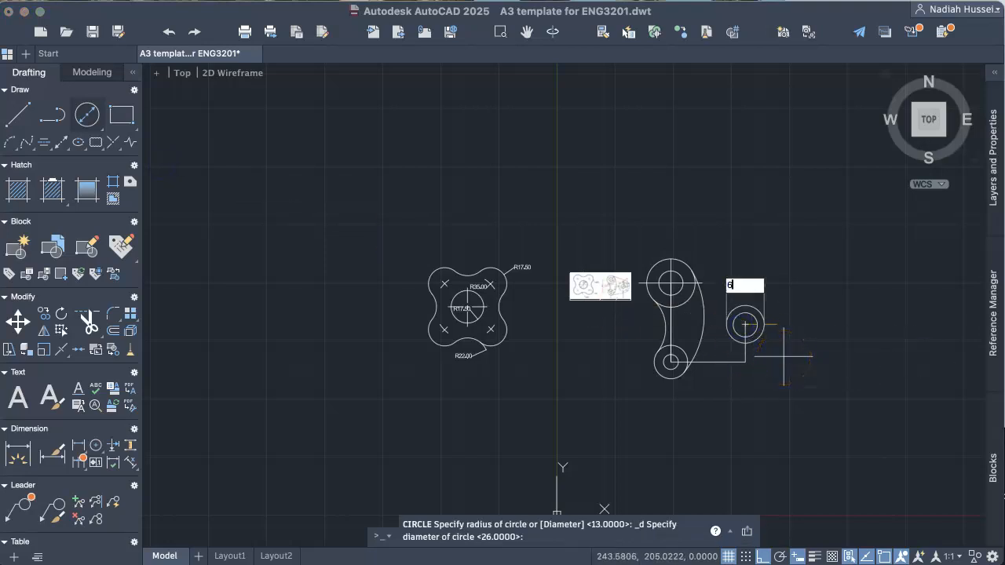
key("Return")
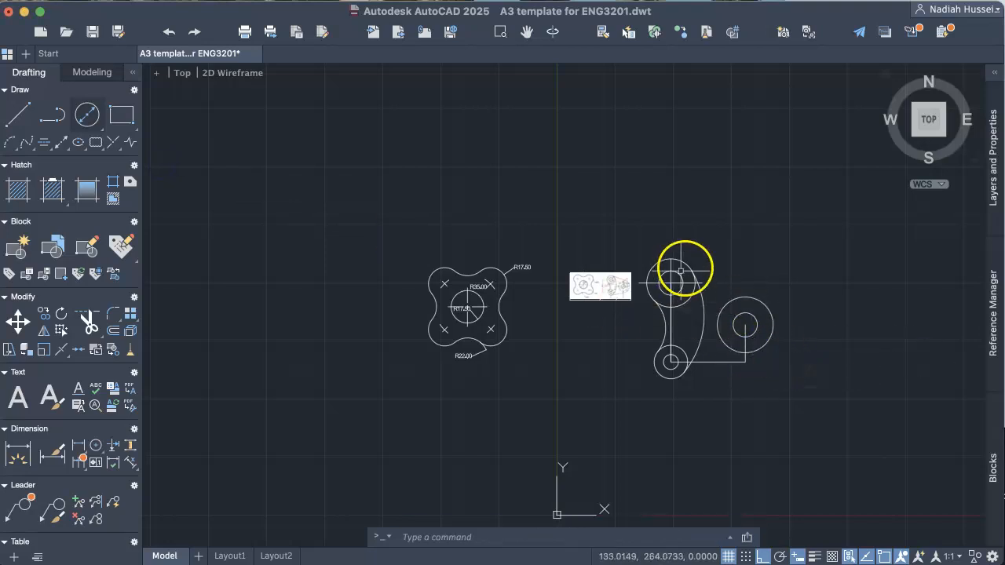
Stretch the upper end of the 40-unit vertical line to the top quadrant of the 60-unit diameter circle
scroll(792, 256, "up", 4)
middle_click_drag(713, 286, 702, 121)
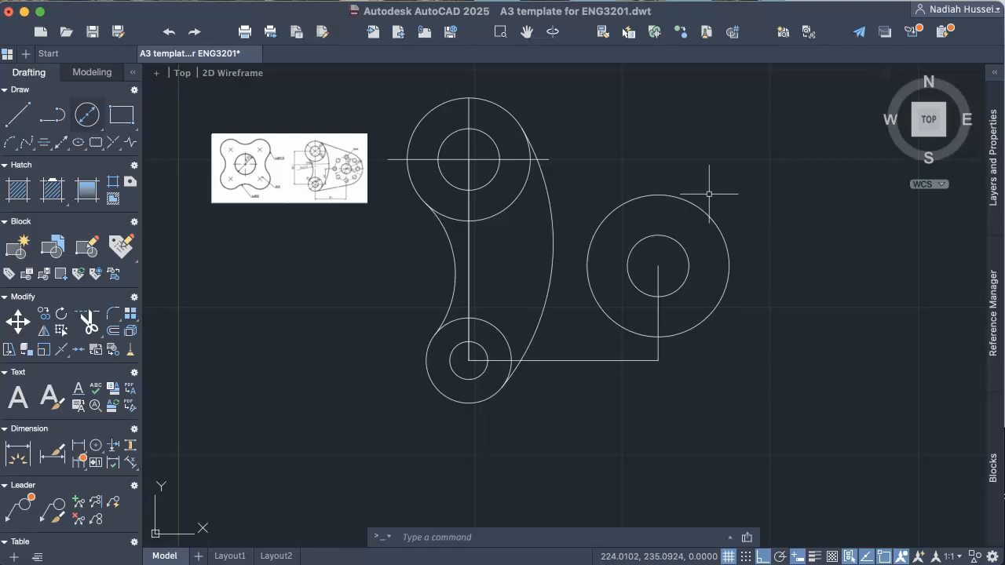
scroll(407, 147, "up", 4)
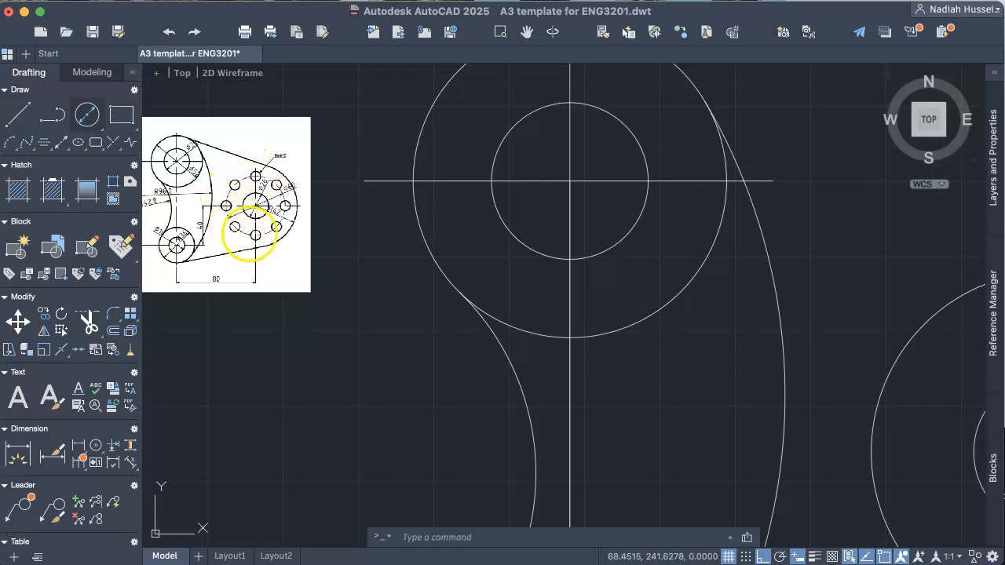
scroll(702, 173, "down", 2)
middle_click_drag(723, 186, 503, 178)
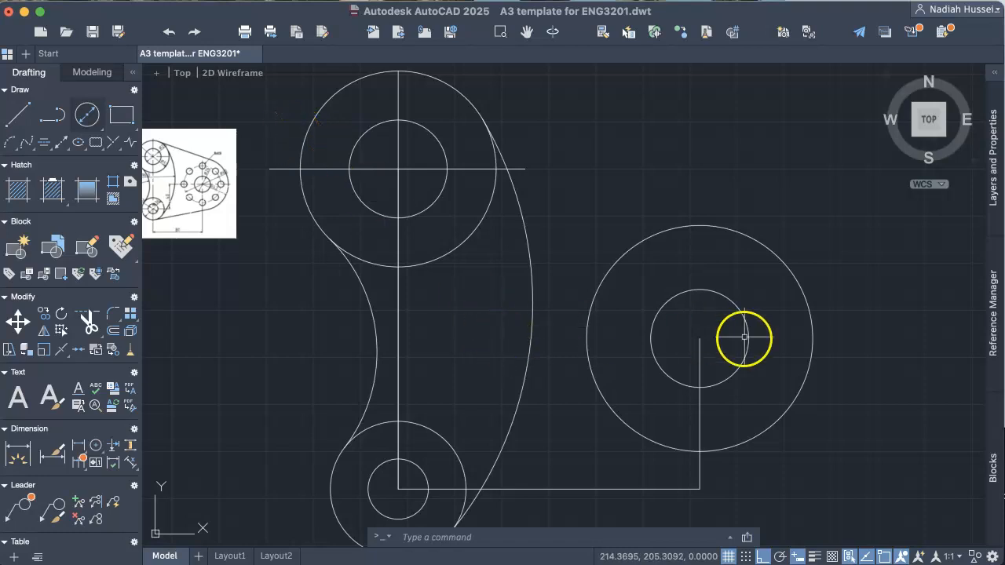
left_click(700, 338)
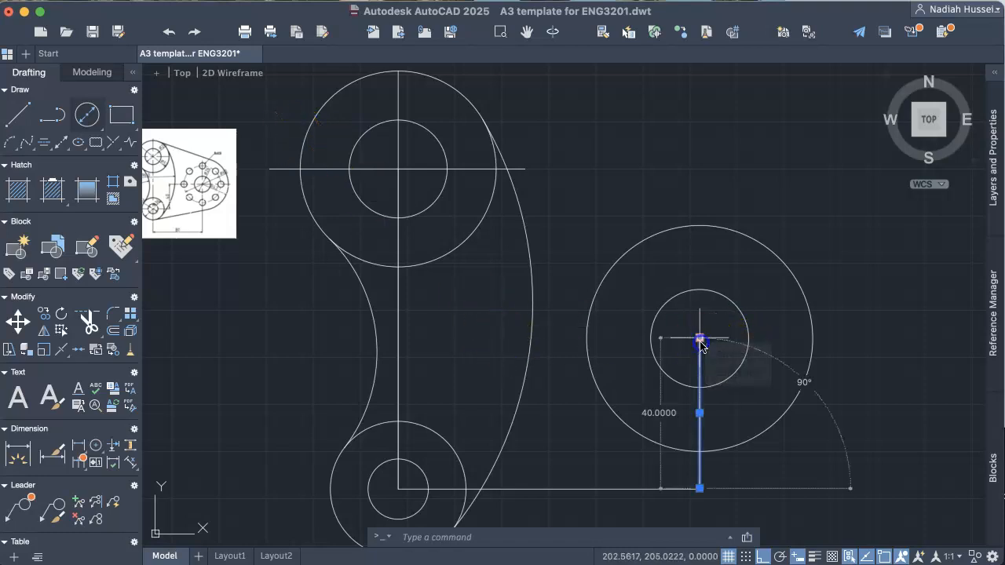
left_click(700, 338)
left_click(700, 226)
Draw a 10-unit diameter hole centred on the top quadrant of the 60-unit diameter circle
key("Return")
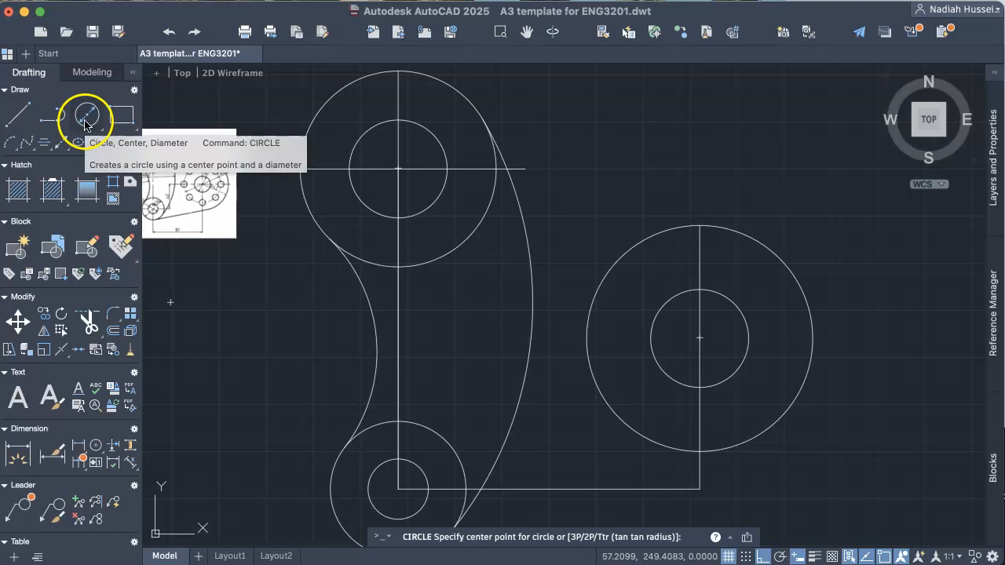
scroll(199, 195, "up", 4)
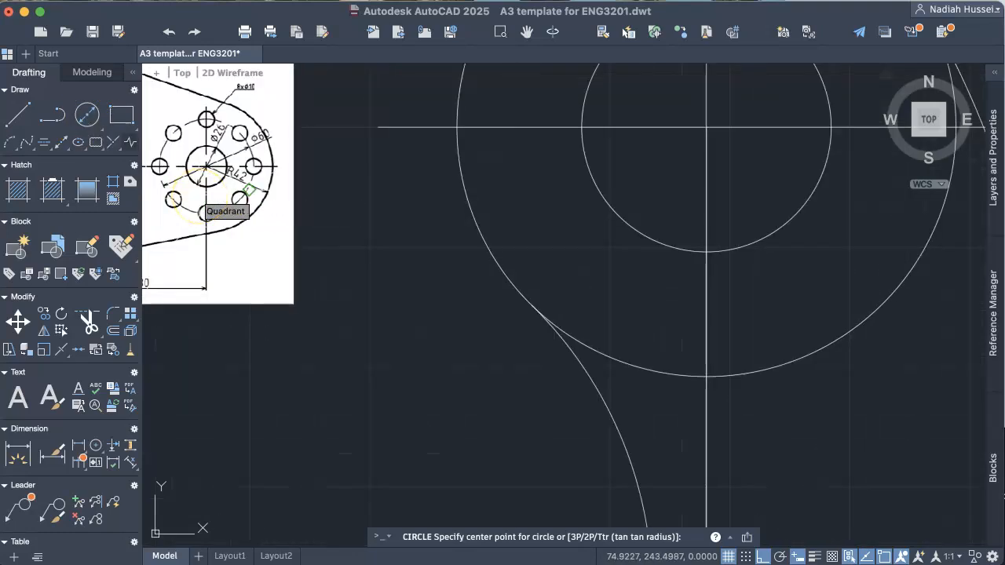
scroll(203, 205, "up", 2)
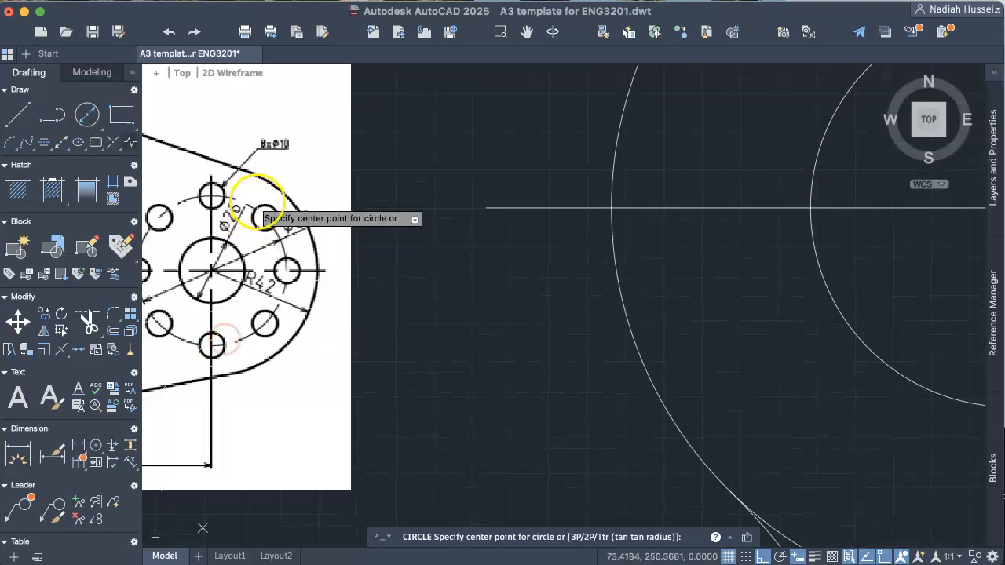
scroll(255, 161, "up", 3)
scroll(381, 175, "down", 5)
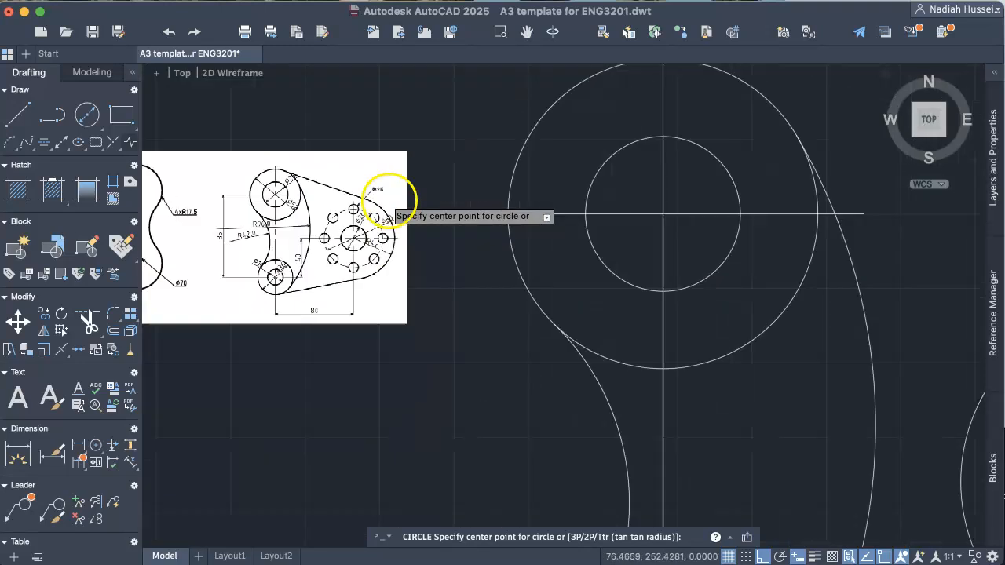
middle_click_drag(709, 243, 514, 250)
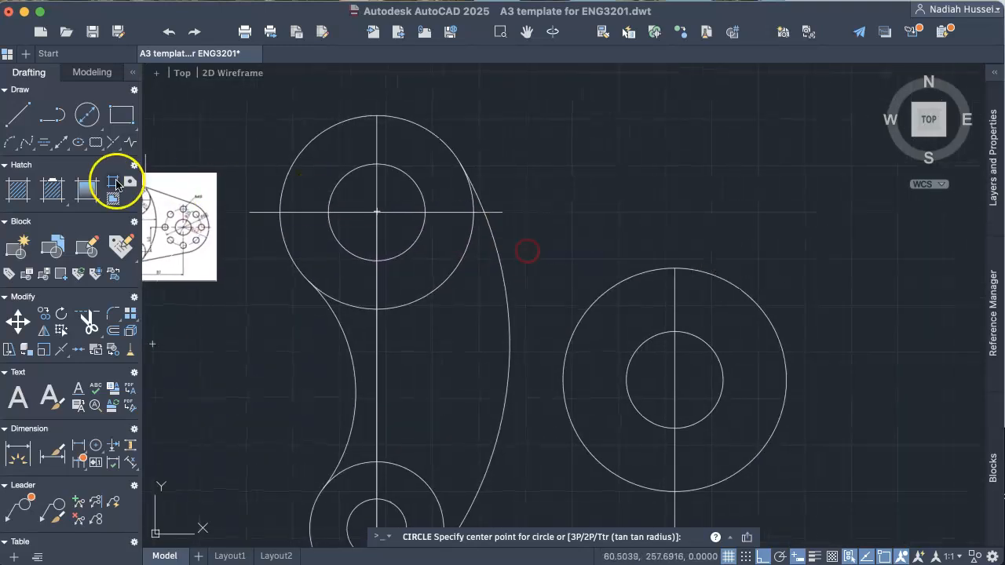
left_click(86, 116)
left_click(113, 160)
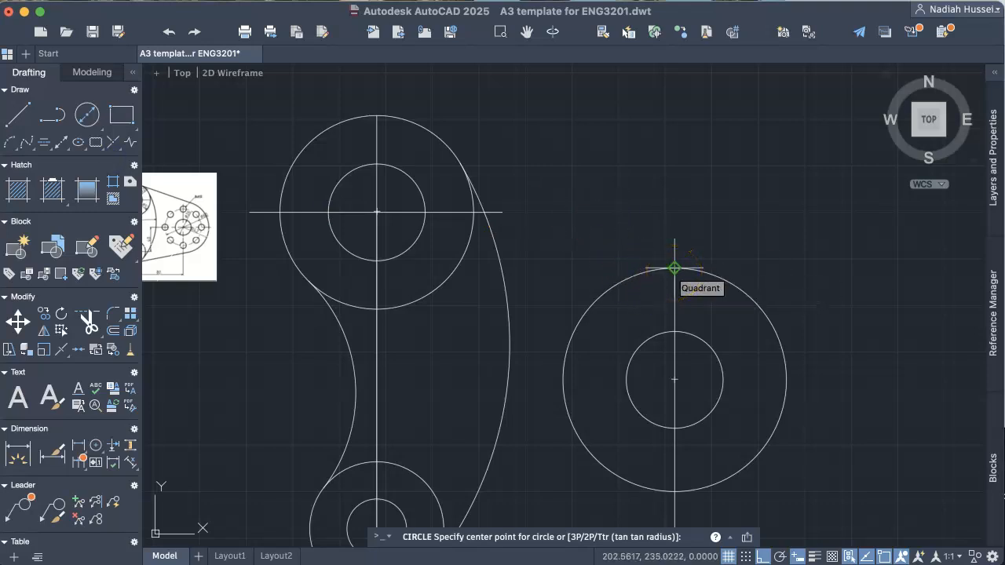
left_click(674, 269)
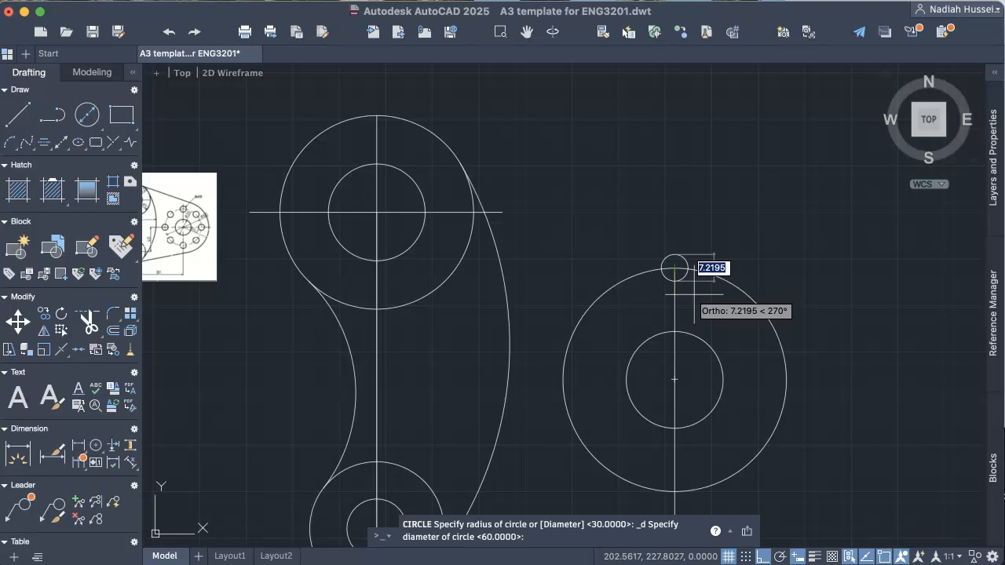
type("10")
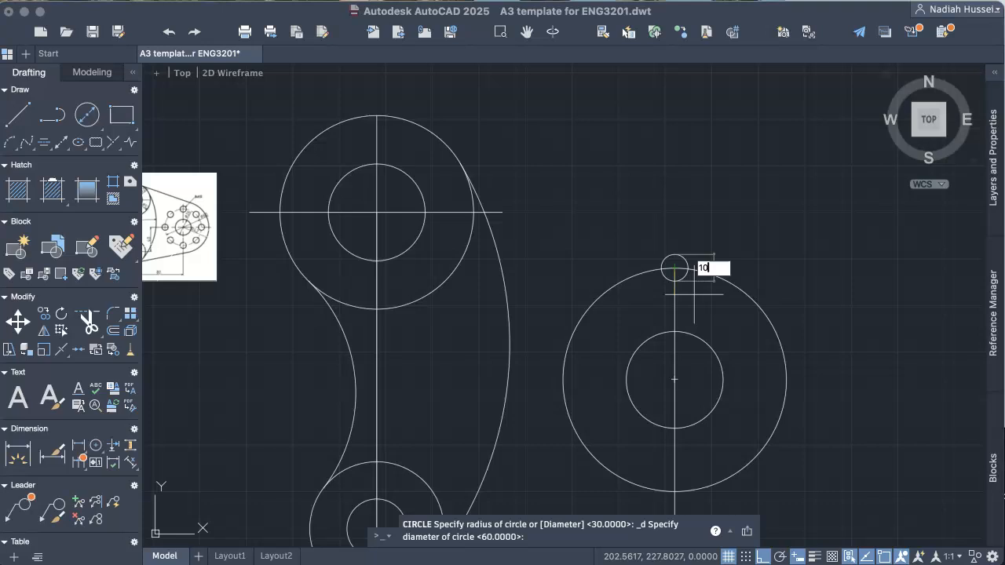
key("Return")
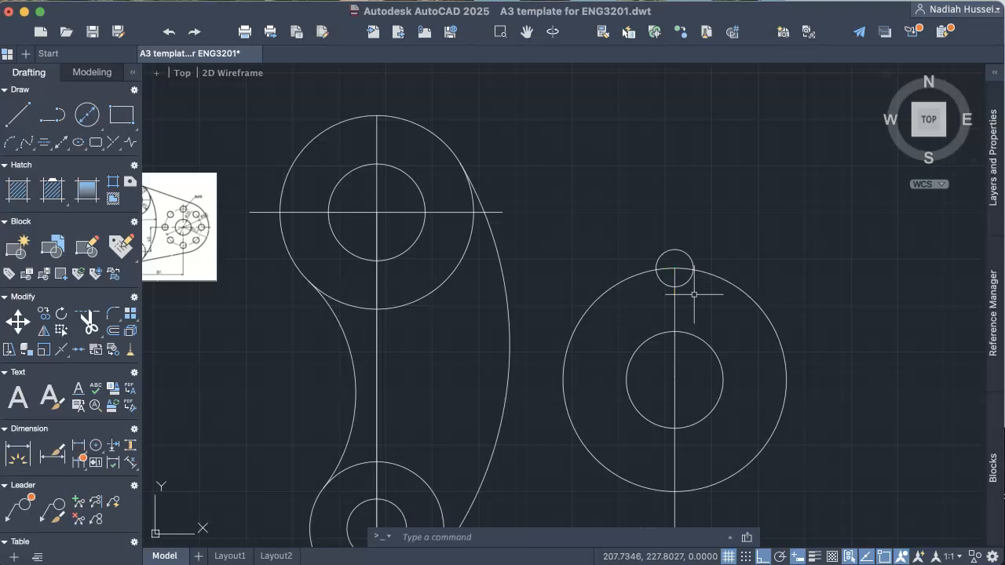
Create a polar array of 8 items from the 10-unit hole around the centre of the 60-unit diameter circle
left_click(678, 252)
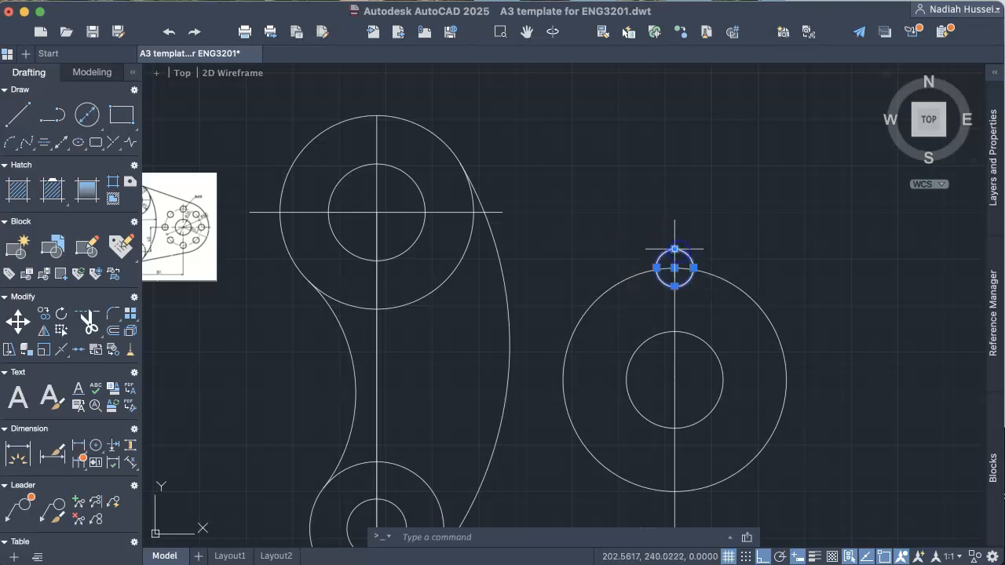
type("arr")
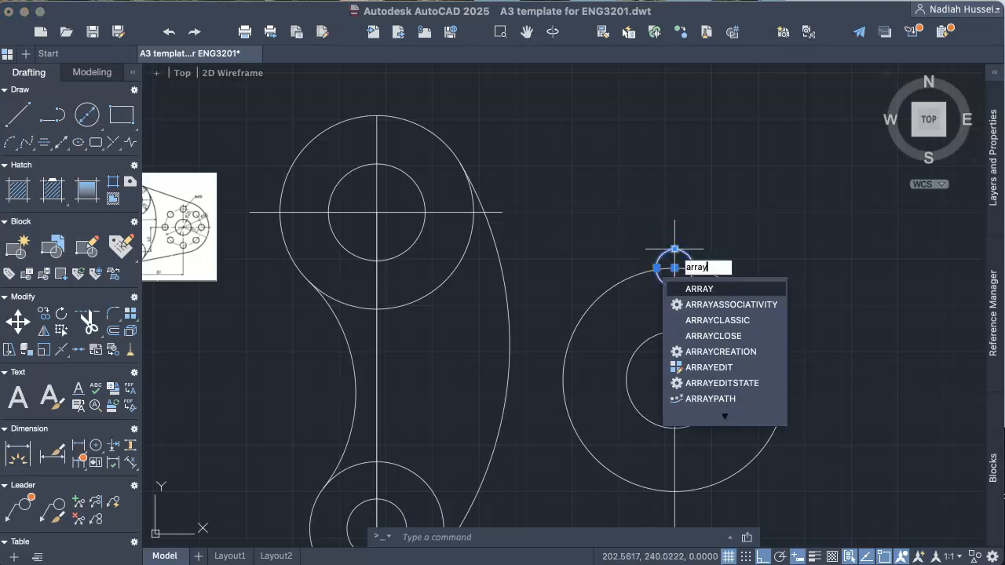
type("ay")
key("Return")
left_click(714, 316)
left_click(674, 381)
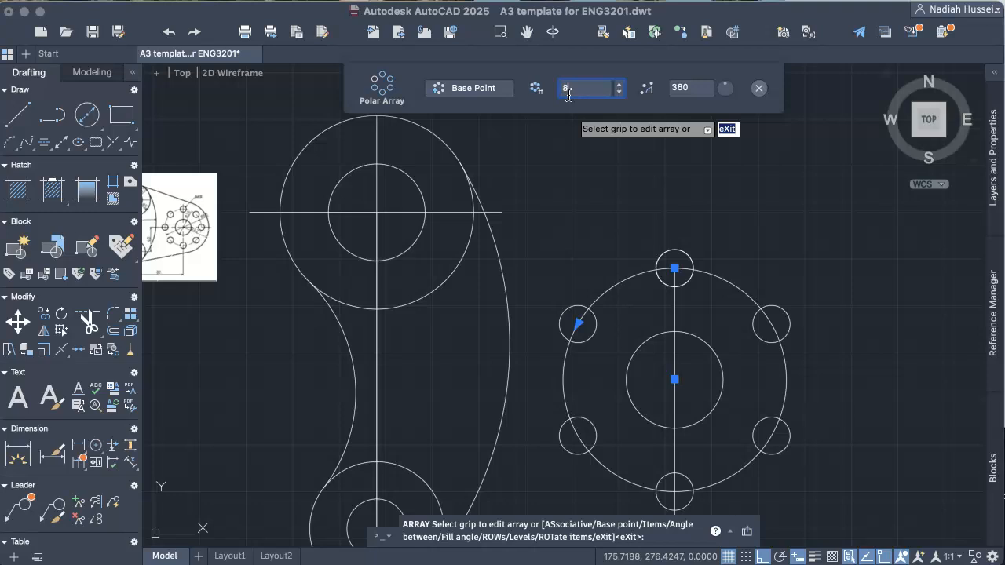
left_click(569, 92)
type("8")
key("Return")
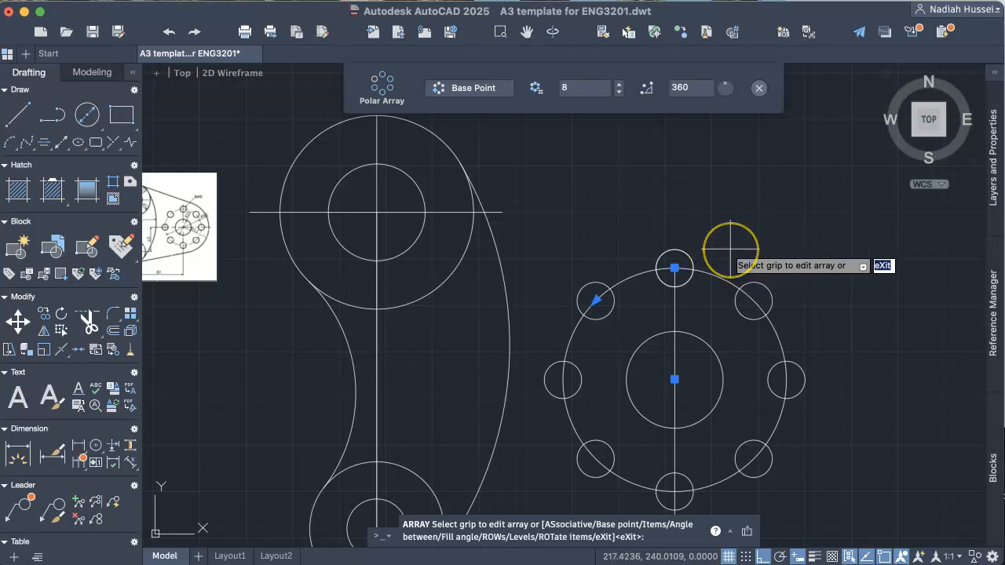
key("Return")
Load the ISO dash linetype ACAD_ISO02W100 from acadiso.lin with the 60-unit diameter circle through the holes selected
left_click(696, 264)
left_click(704, 274)
scroll(180, 230, "up", 7)
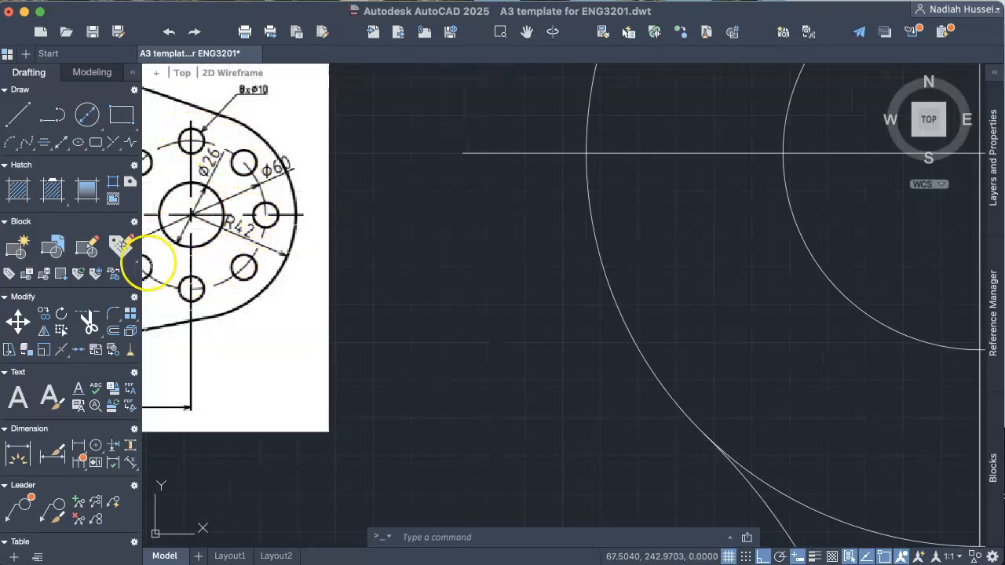
scroll(455, 224, "down", 4)
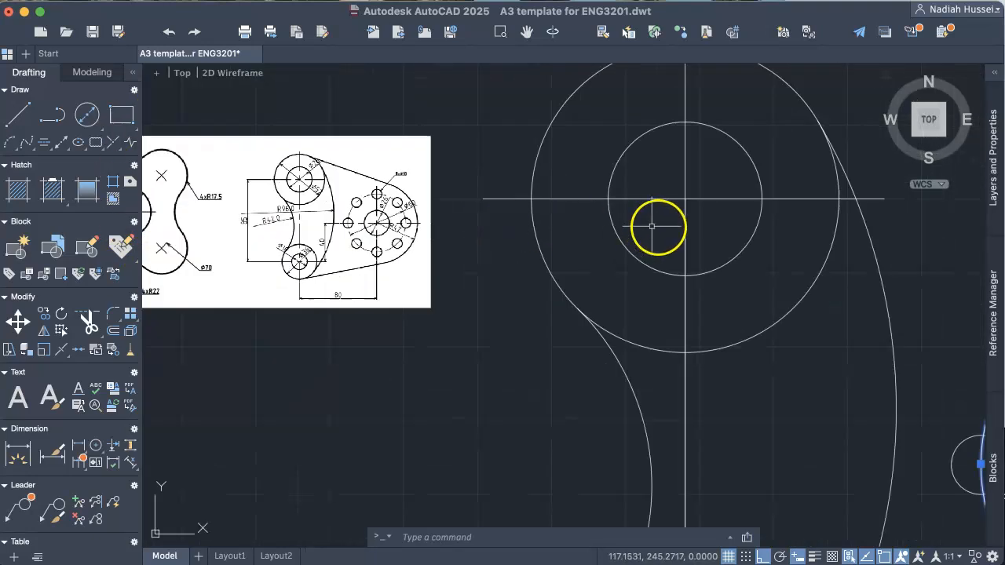
scroll(814, 246, "down", 1)
mouse_move(814, 246)
middle_mouse_down()
mouse_move(676, 247)
mouse_move(359, 196)
middle_mouse_up()
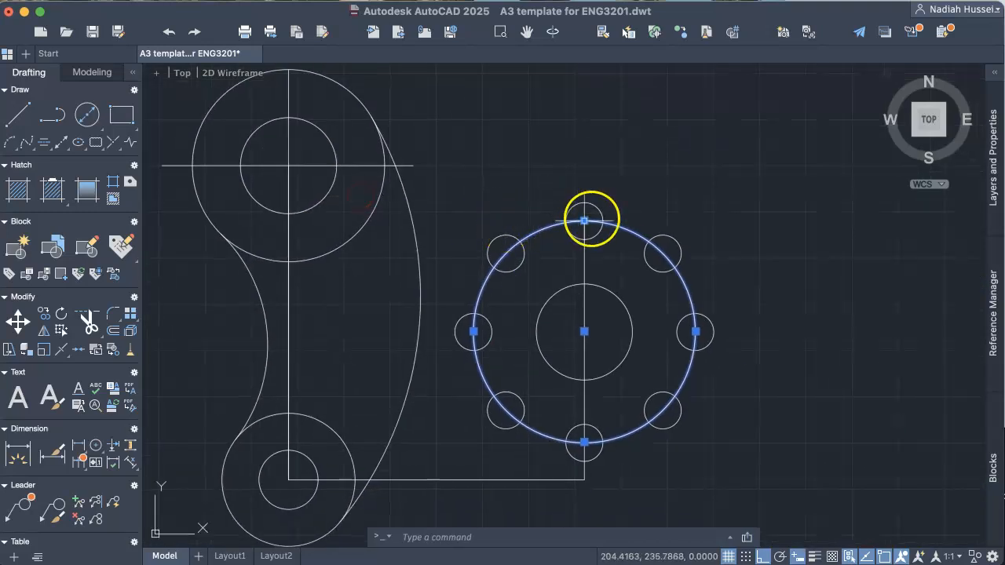
right_click(613, 227)
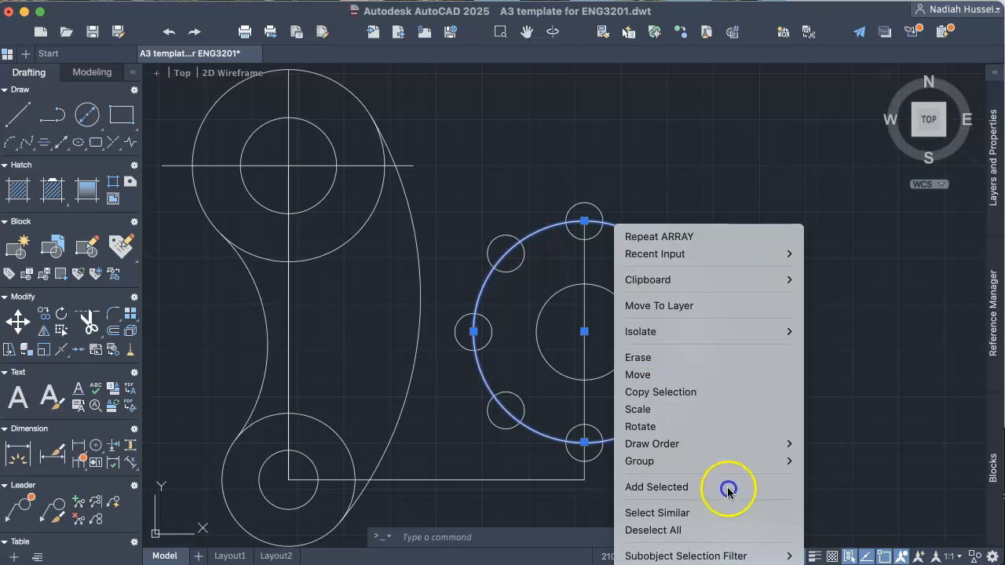
left_click(692, 564)
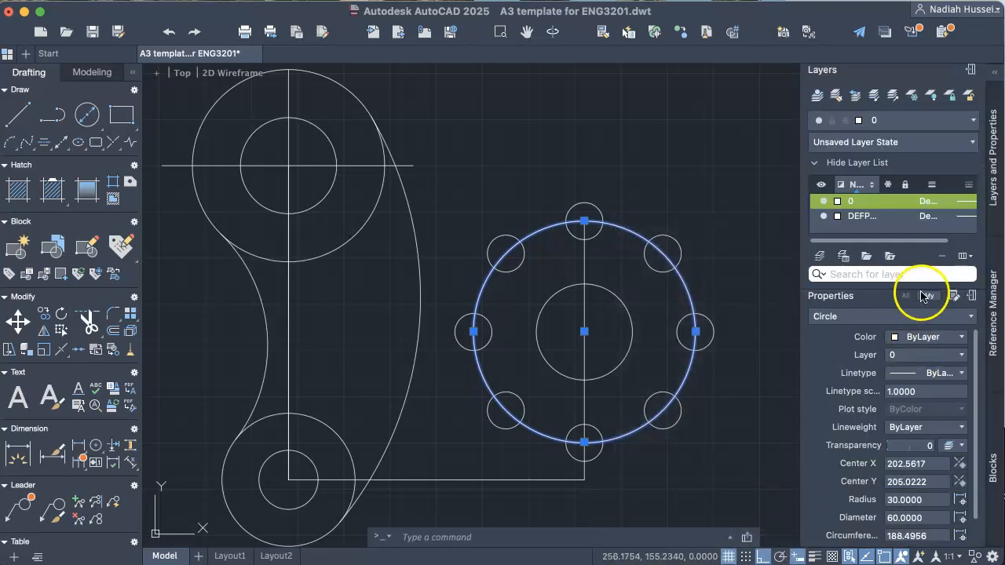
left_click(919, 374)
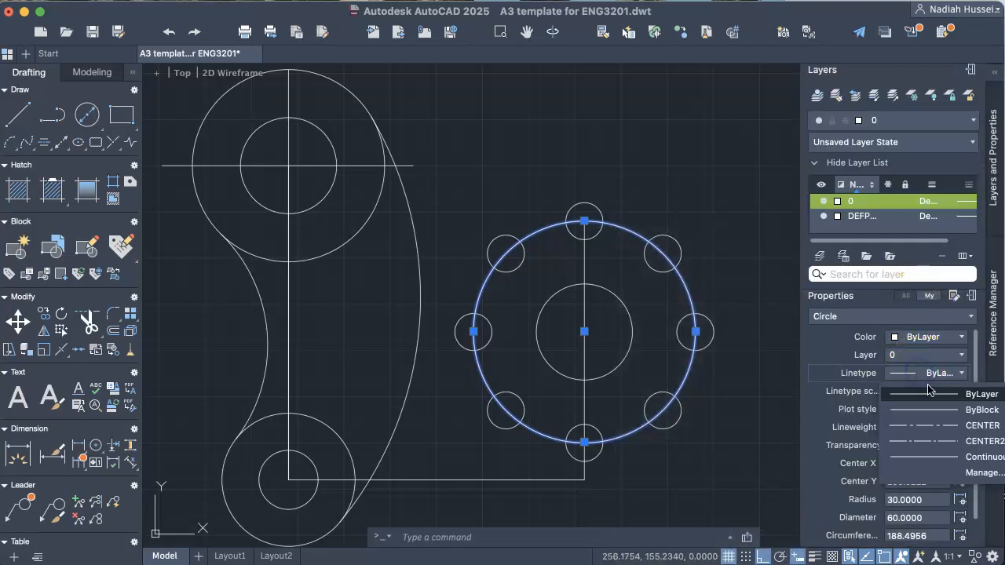
left_click(941, 471)
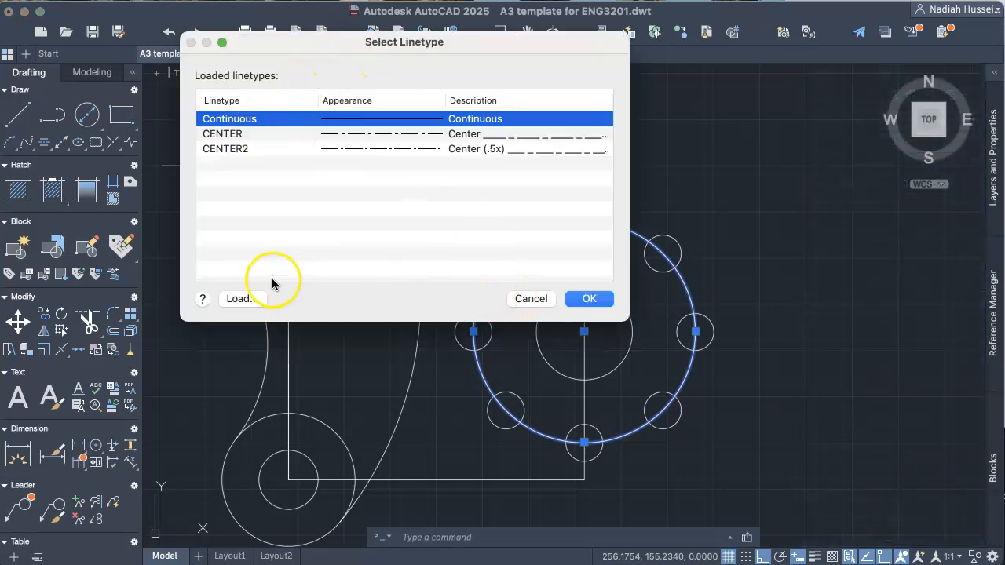
left_click(253, 299)
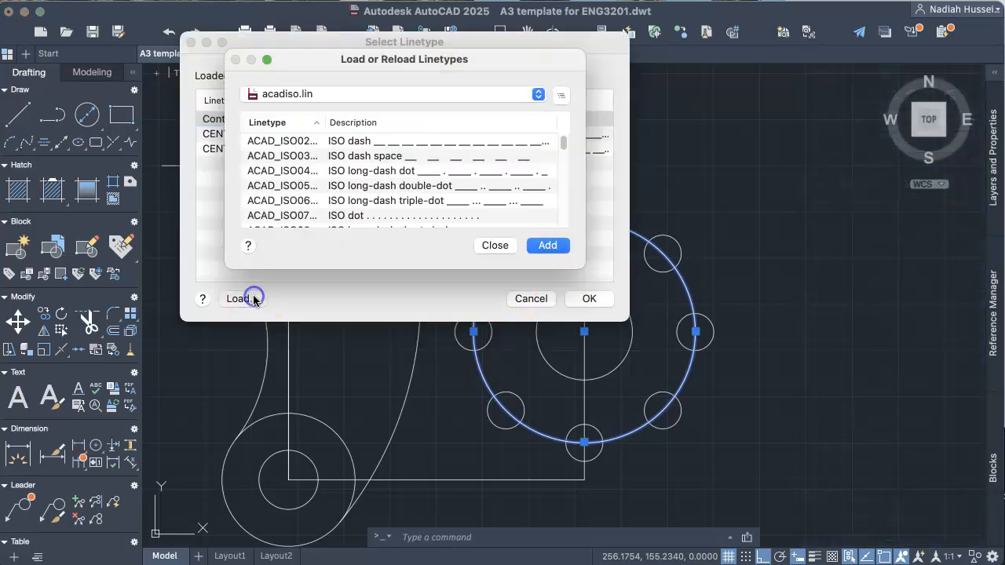
left_click(420, 142)
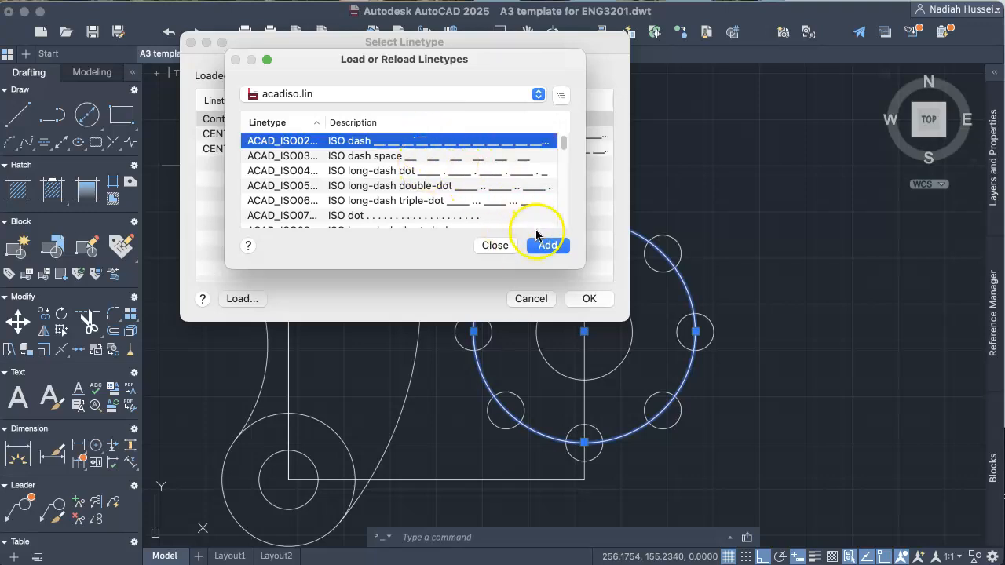
left_click(546, 245)
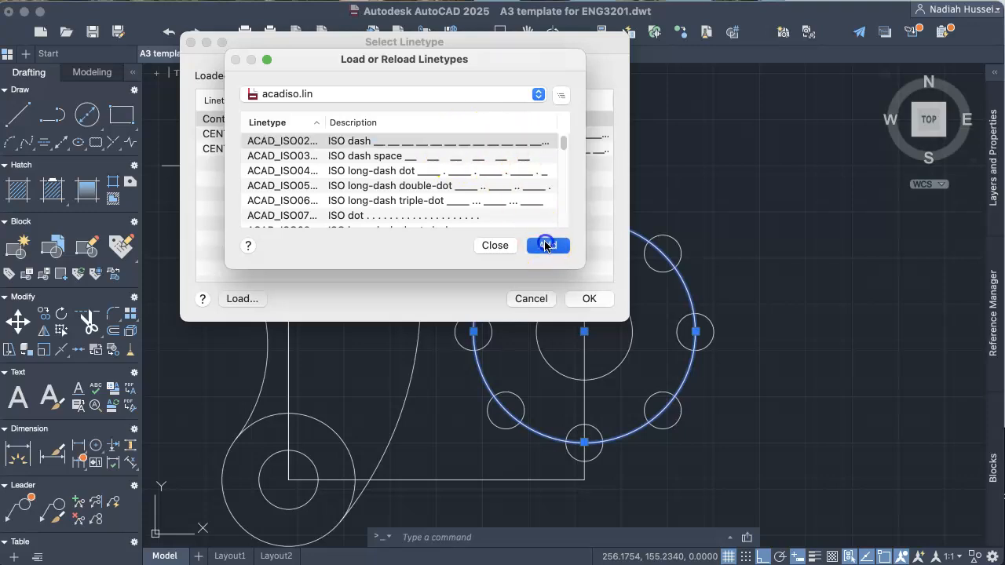
left_click(588, 297)
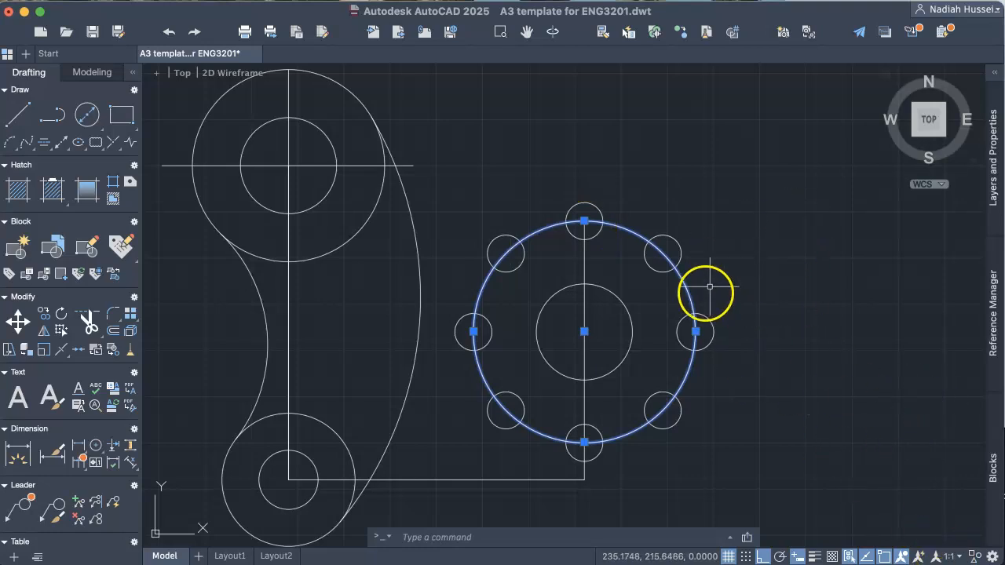
Load the DASHED2 linetype from acadiso.lin and apply it to the 60-unit diameter circle through the eight holes
right_click(691, 295)
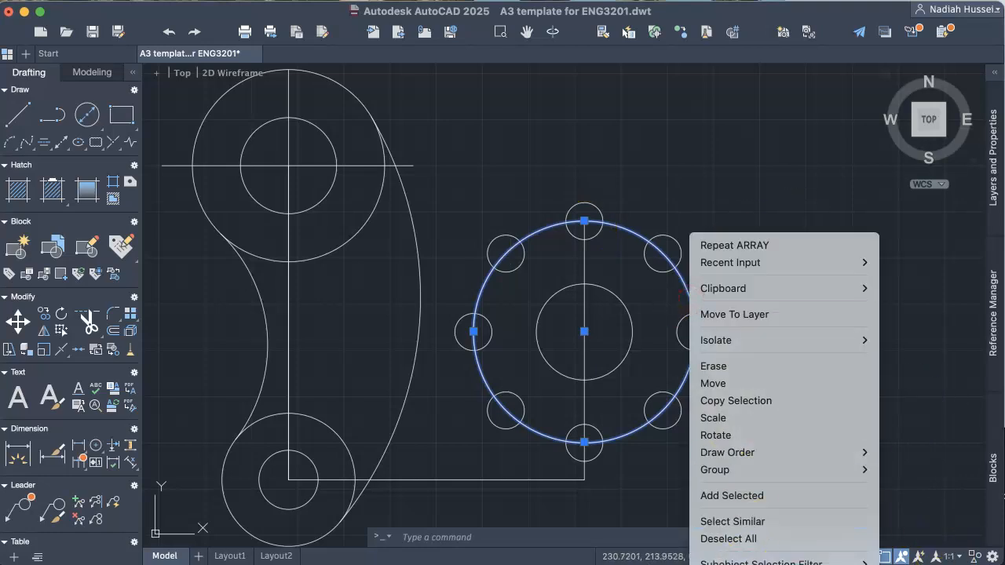
left_click(788, 535)
left_click(934, 358)
left_click(944, 373)
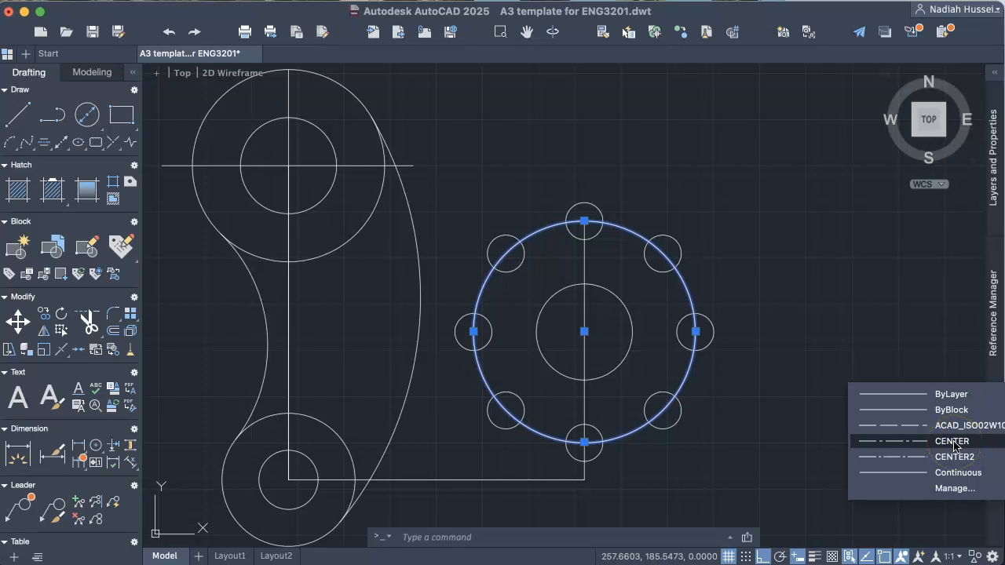
left_click(955, 488)
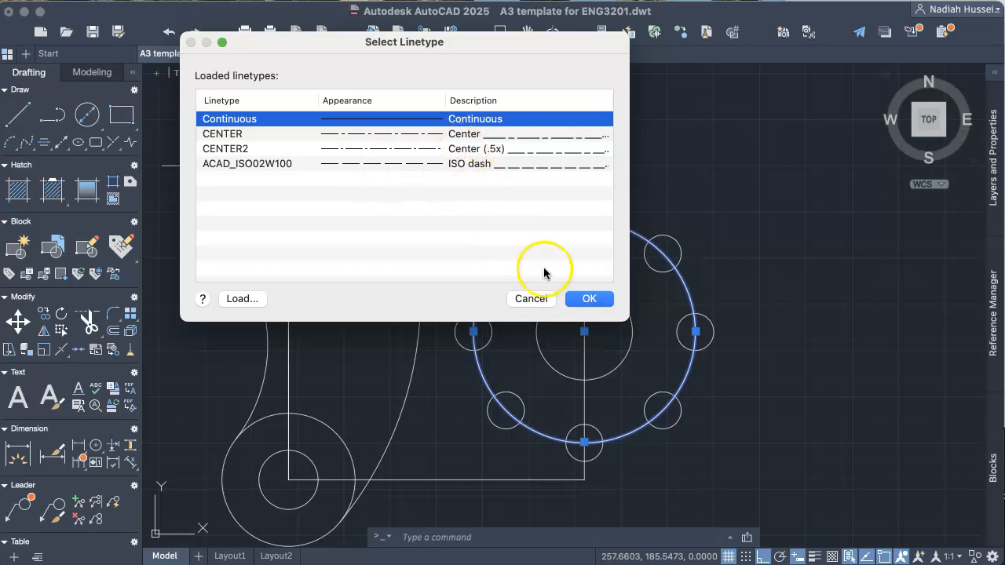
left_click(243, 299)
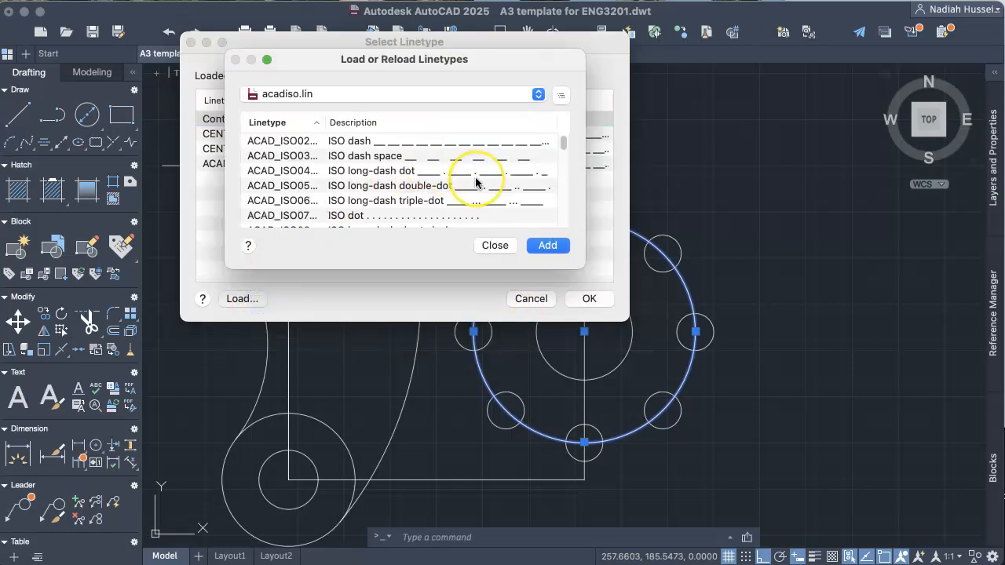
scroll(476, 182, "down", 1)
scroll(476, 182, "up", 1)
scroll(475, 183, "down", 2)
scroll(475, 182, "down", 5)
scroll(476, 182, "down", 6)
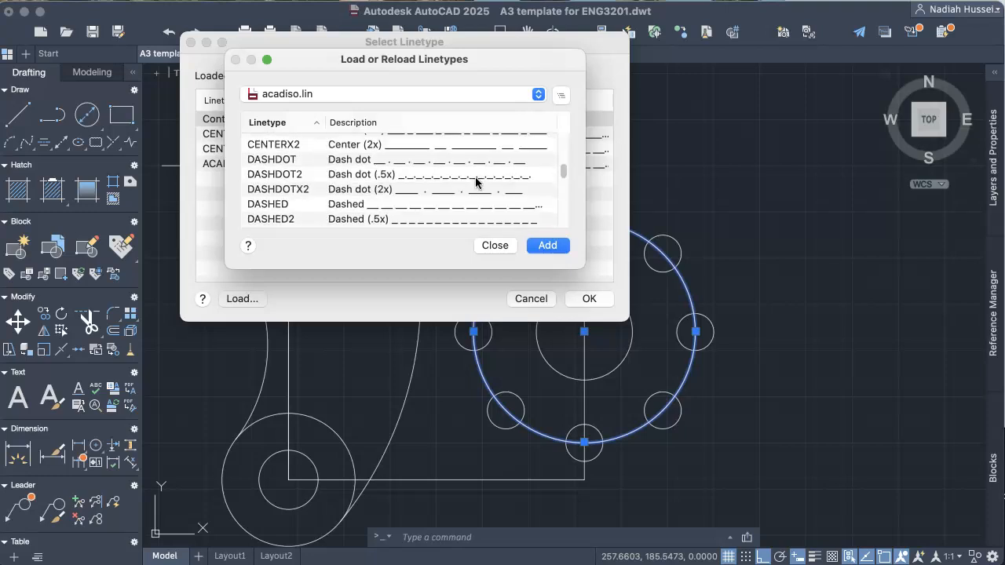
scroll(475, 182, "down", 1)
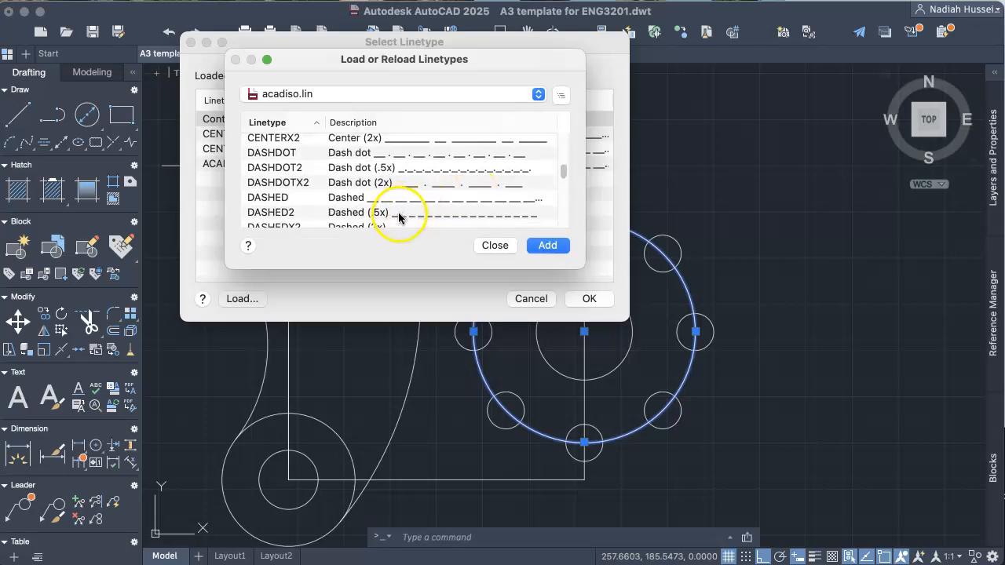
left_click(399, 214)
left_click(539, 248)
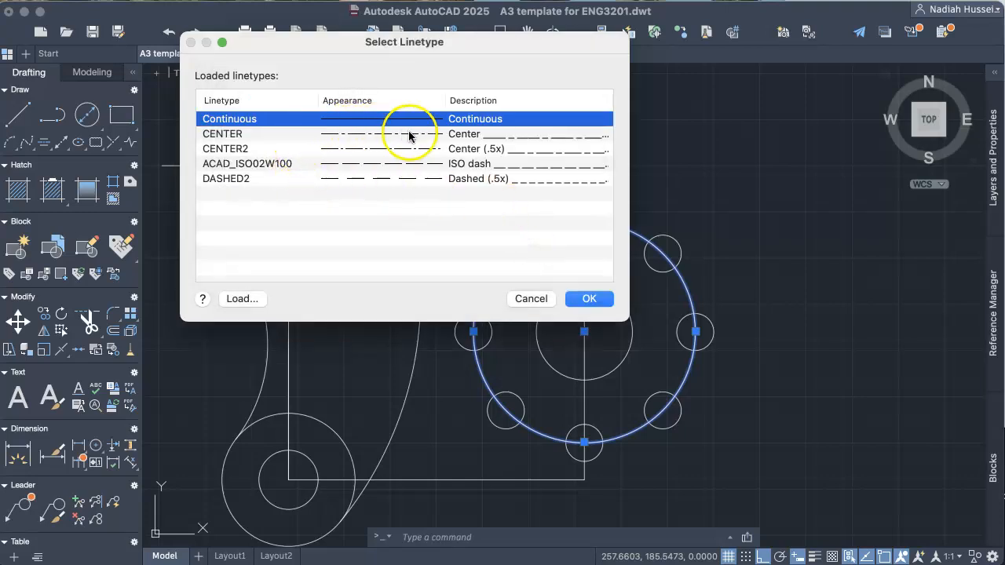
double_click(379, 179)
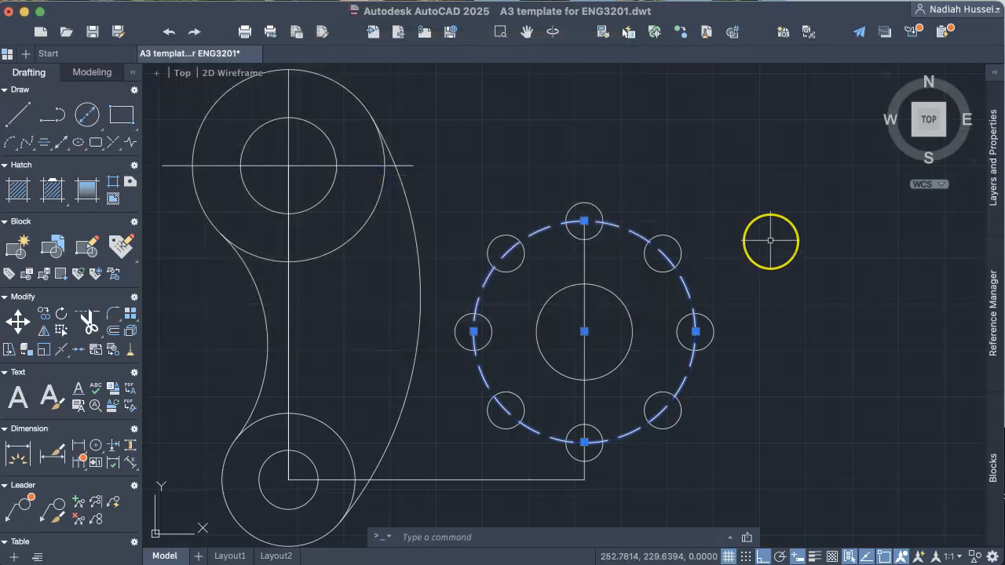
key("Escape")
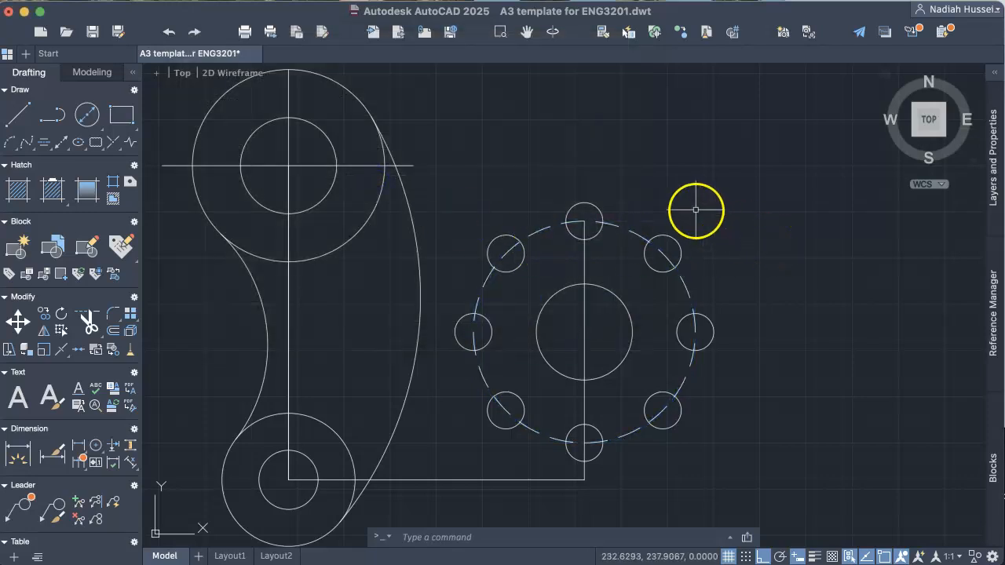
Change the linetype of the 60-unit diameter circle to ACAD_ISO02W100
left_click(633, 233)
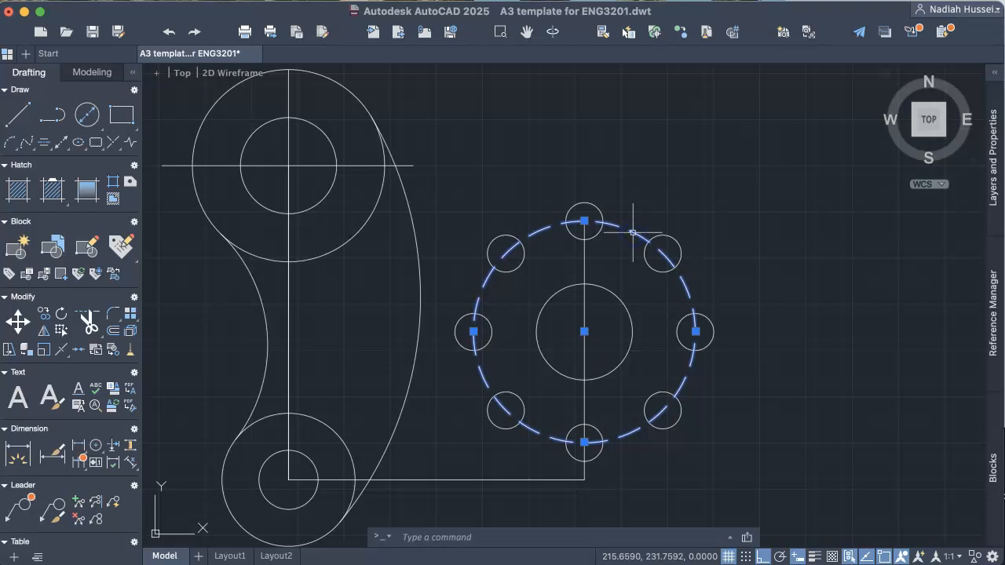
right_click(633, 233)
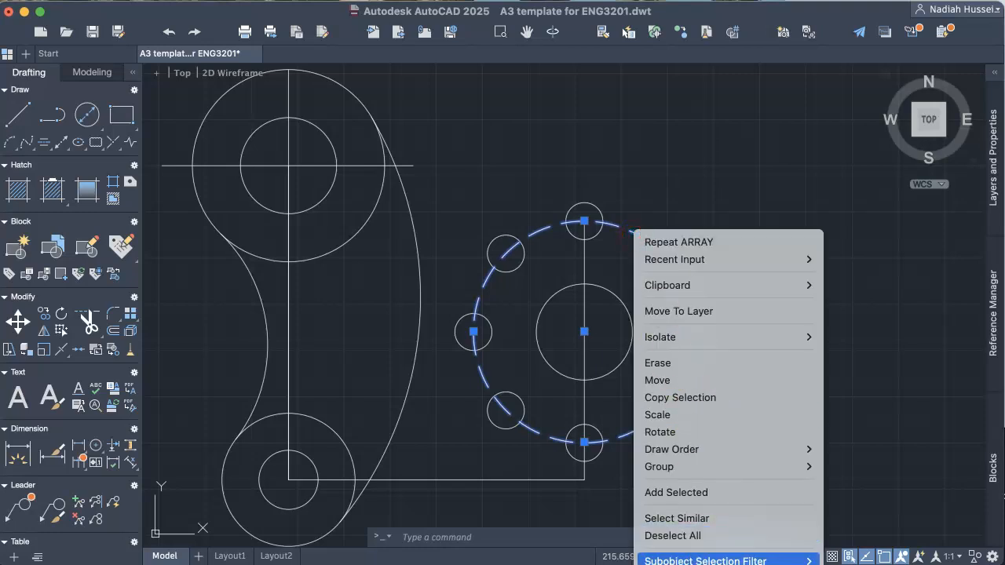
key("Escape")
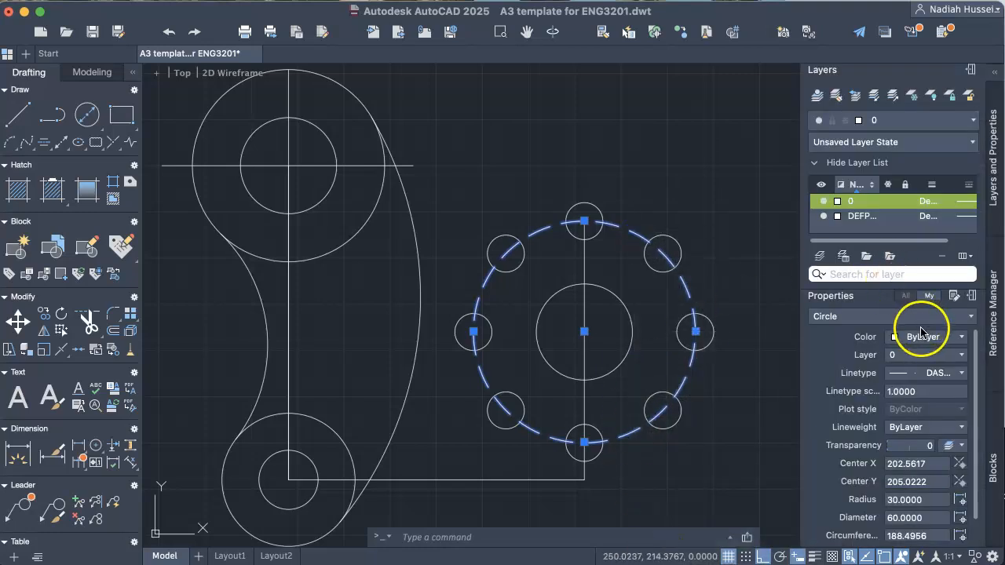
left_click(935, 379)
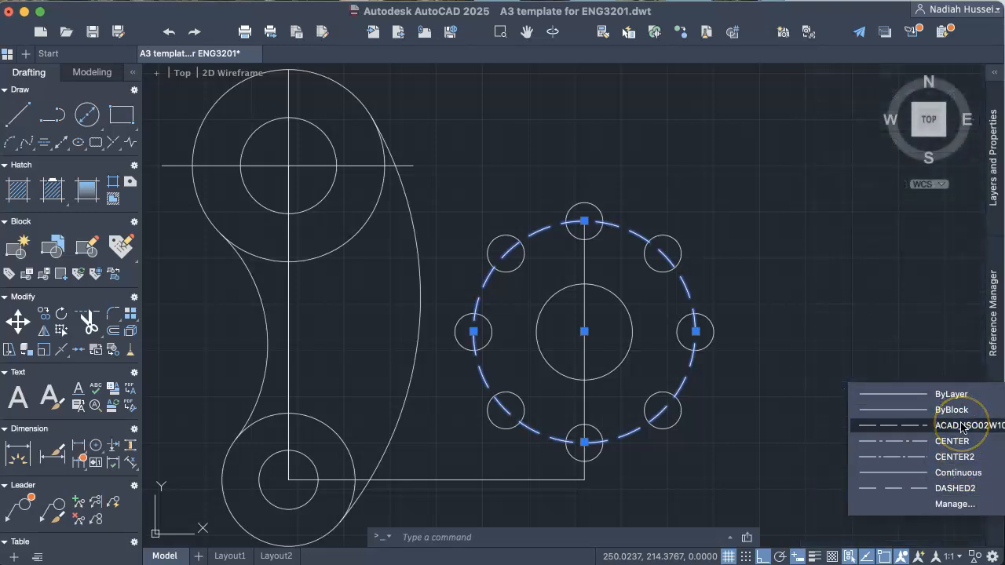
left_click(962, 427)
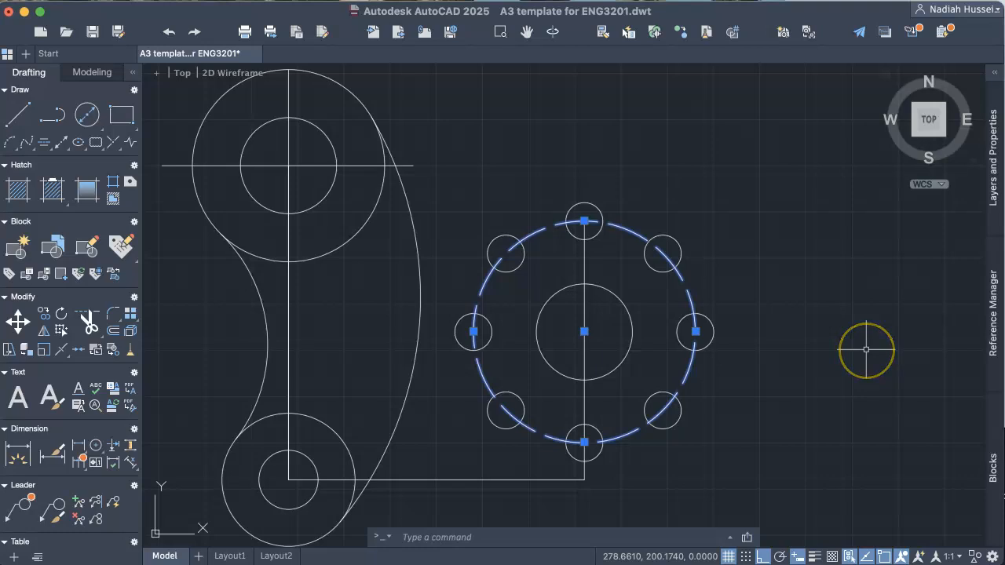
key("Escape")
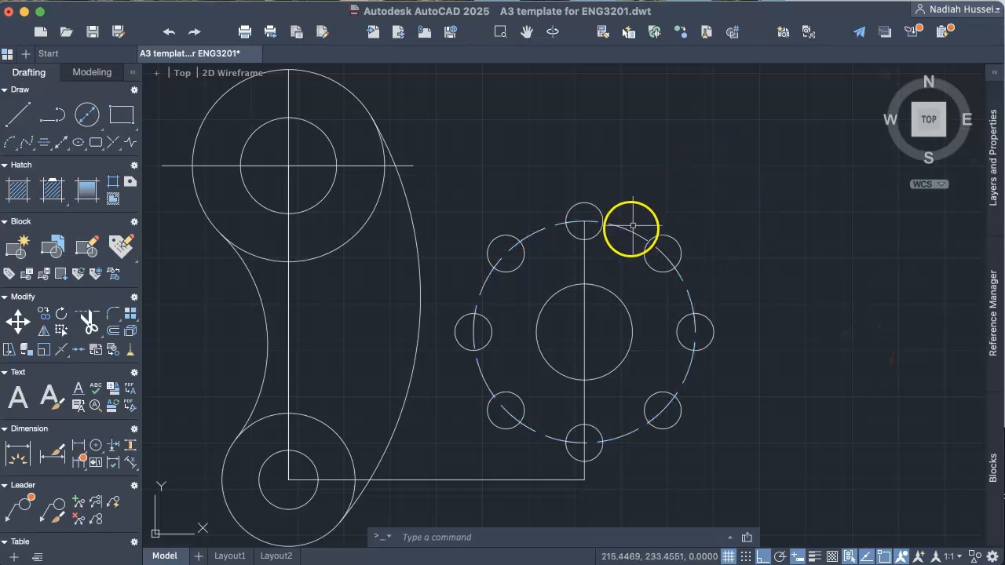
Draw a circle of radius 42 around the hole ring, concentric with the 26-unit diameter circle
mouse_move(631, 228)
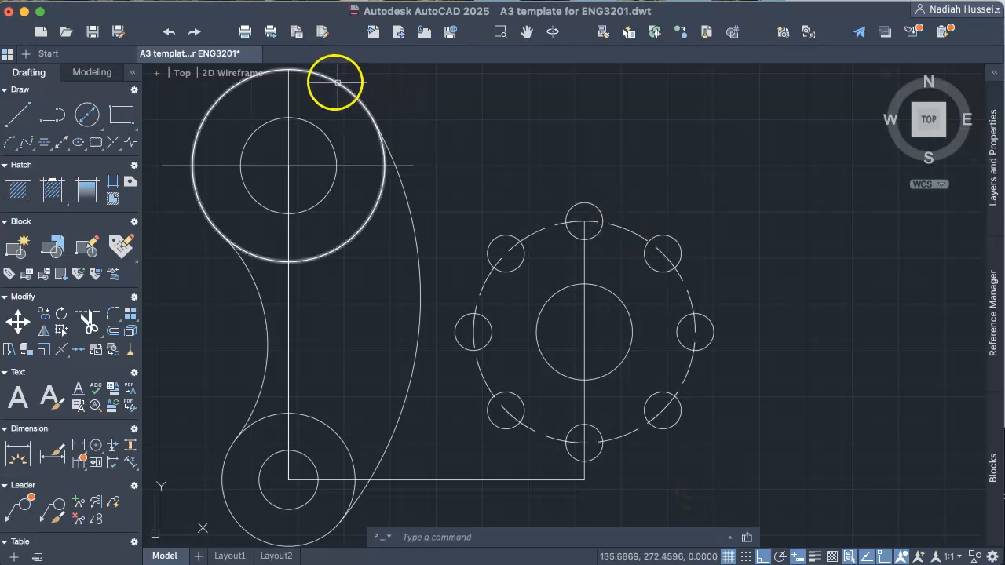
scroll(663, 260, "up", 2)
scroll(587, 234, "down", 3)
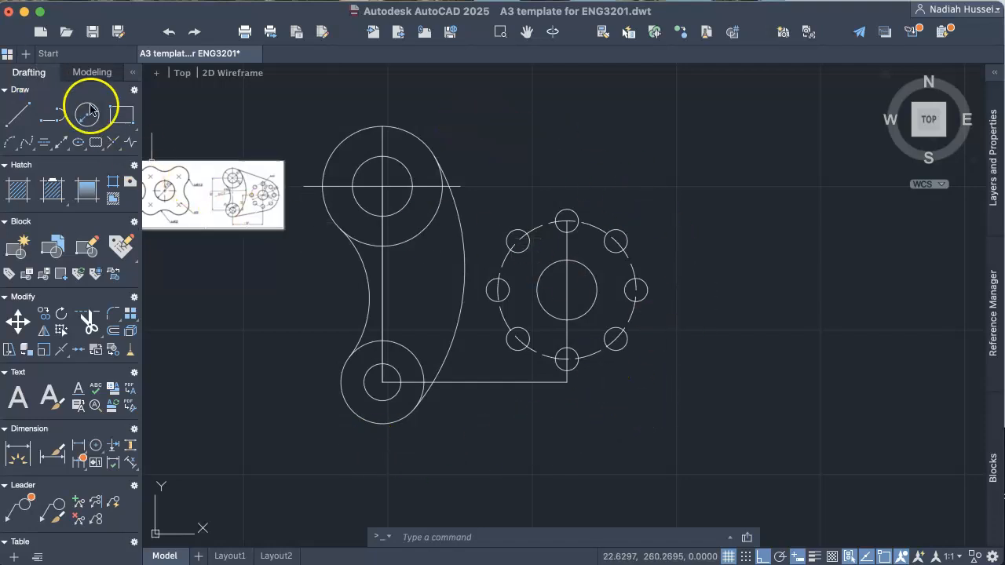
left_click(96, 122)
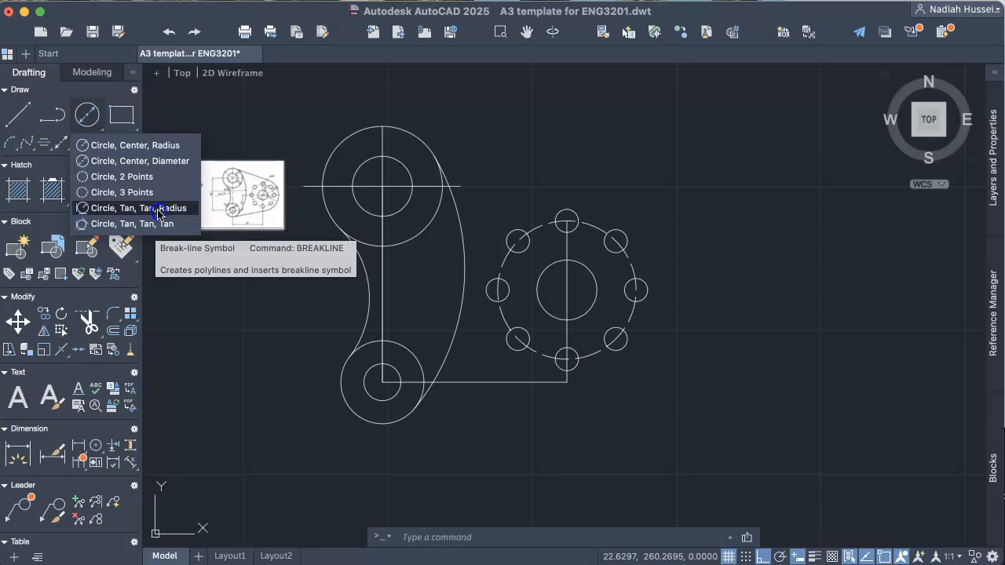
left_click(171, 150)
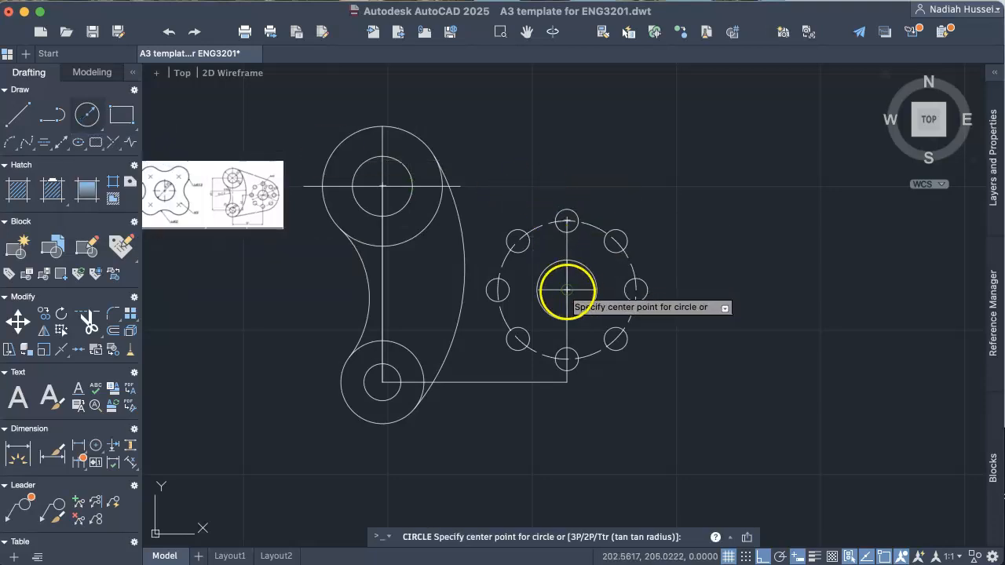
left_click(566, 291)
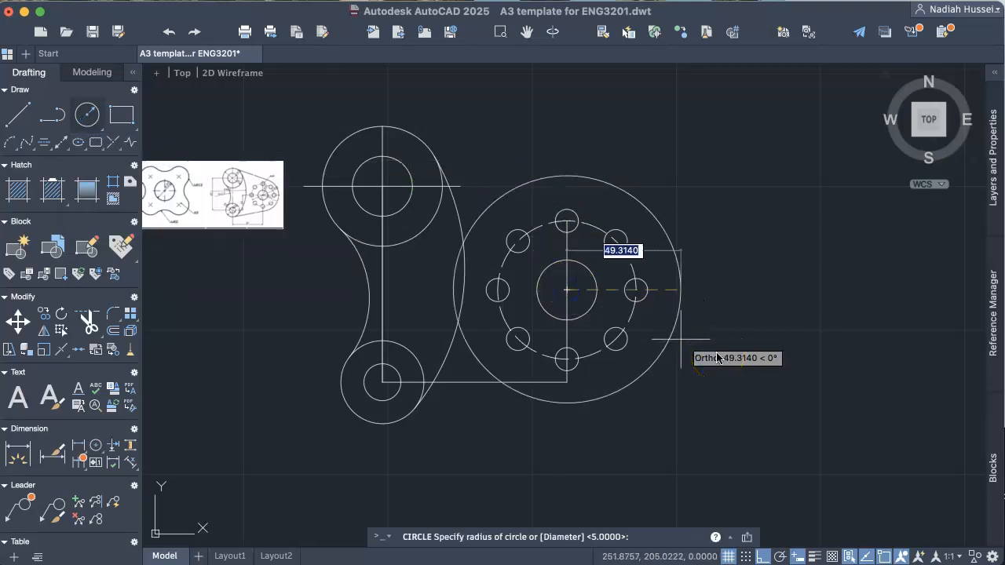
type("42")
key("Return")
left_click(734, 236)
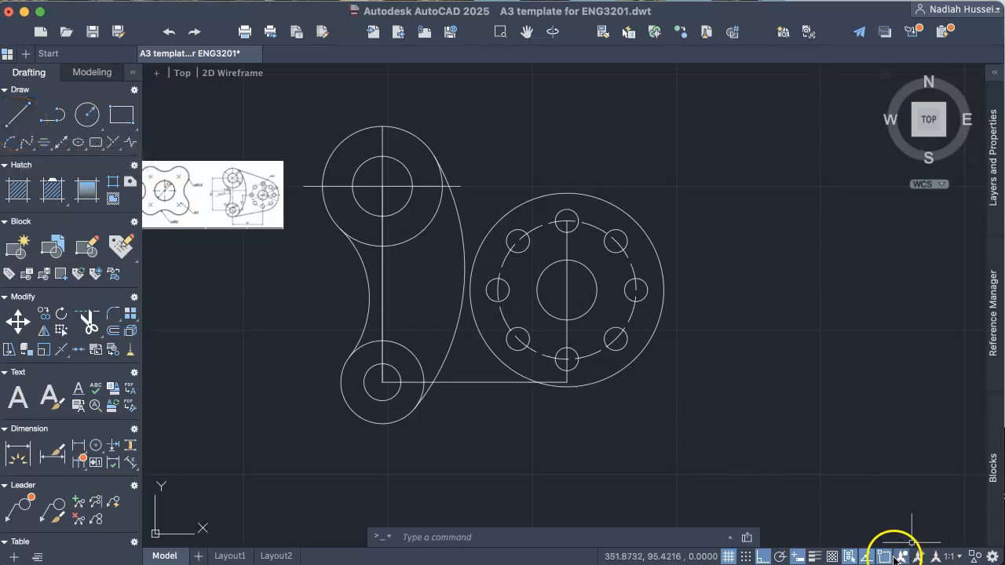
Turn off the Endpoint object snap and turn on the Tangent object snap
left_click(887, 558)
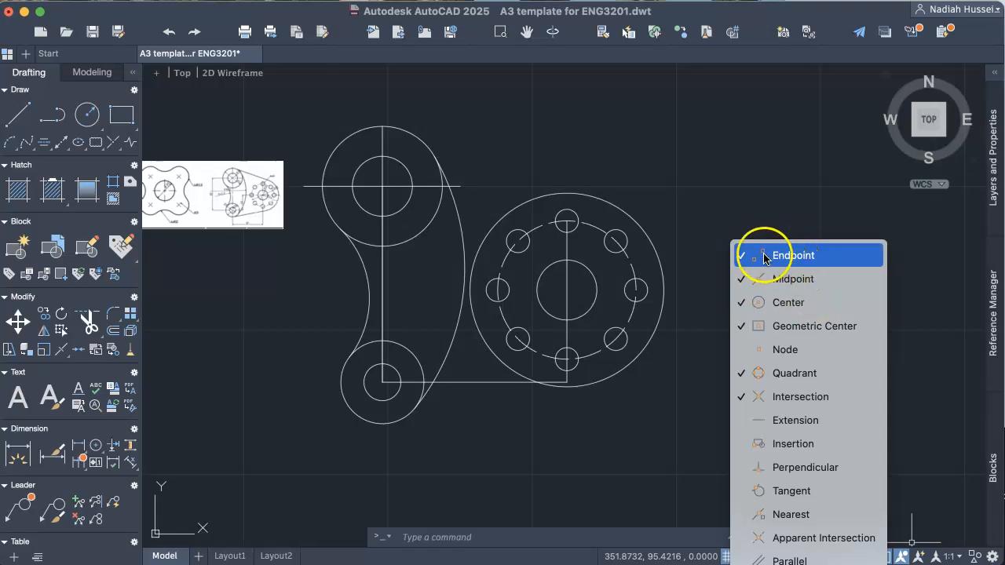
left_click(791, 255)
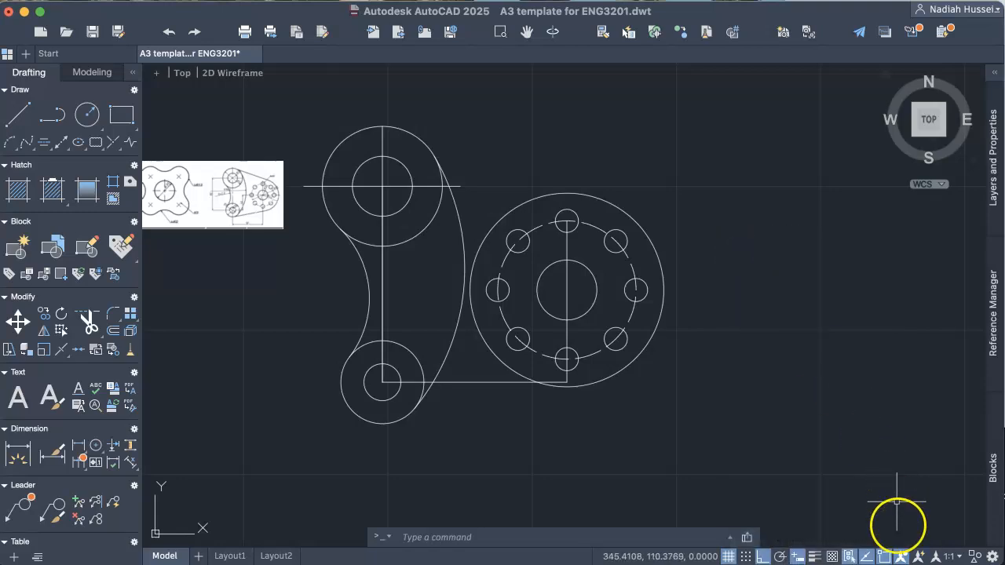
left_click(889, 556)
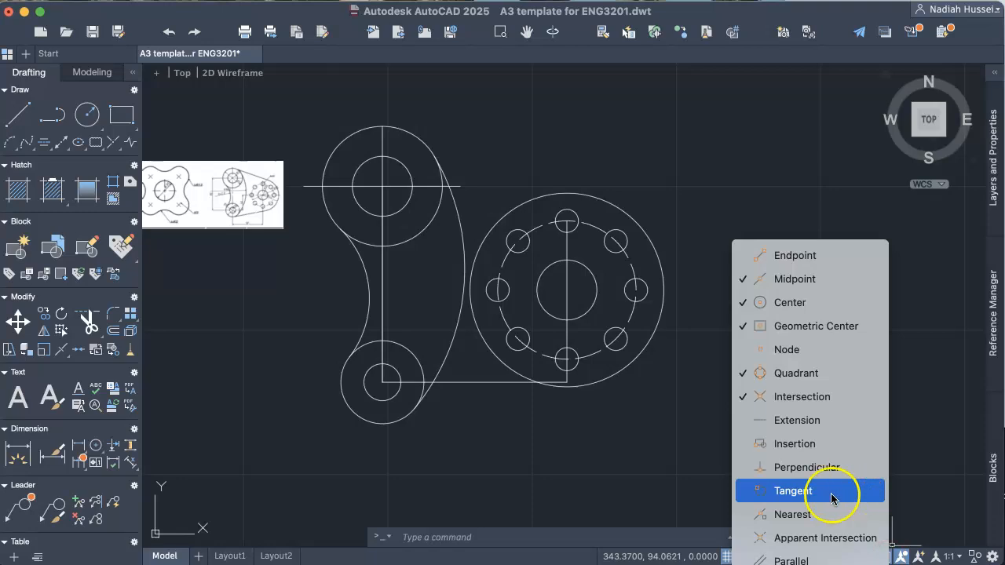
left_click(805, 493)
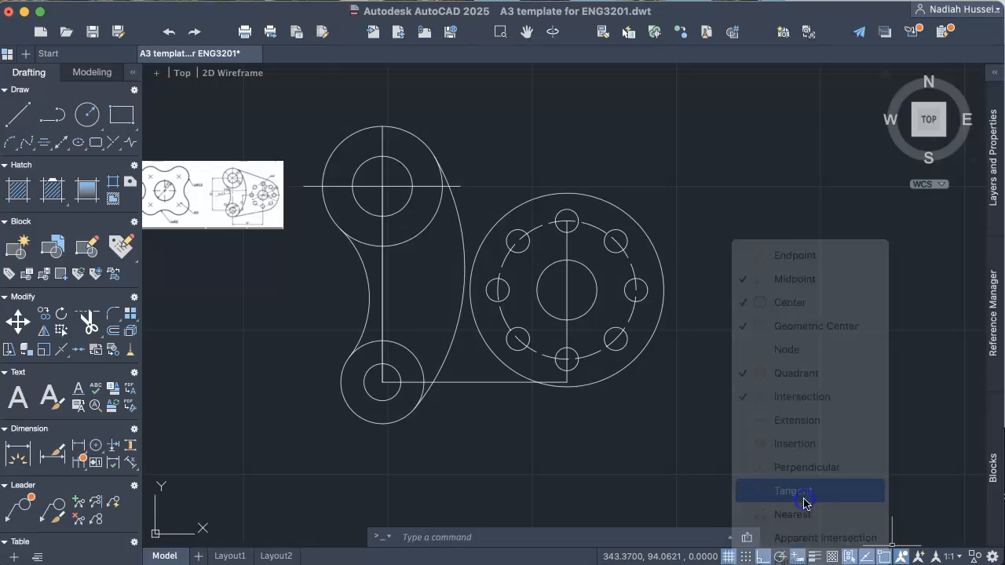
Start a line and turn off the Midpoint, Center, Quadrant, Intersection and Geometric Center snaps, leaving only Tangent active
left_click(16, 116)
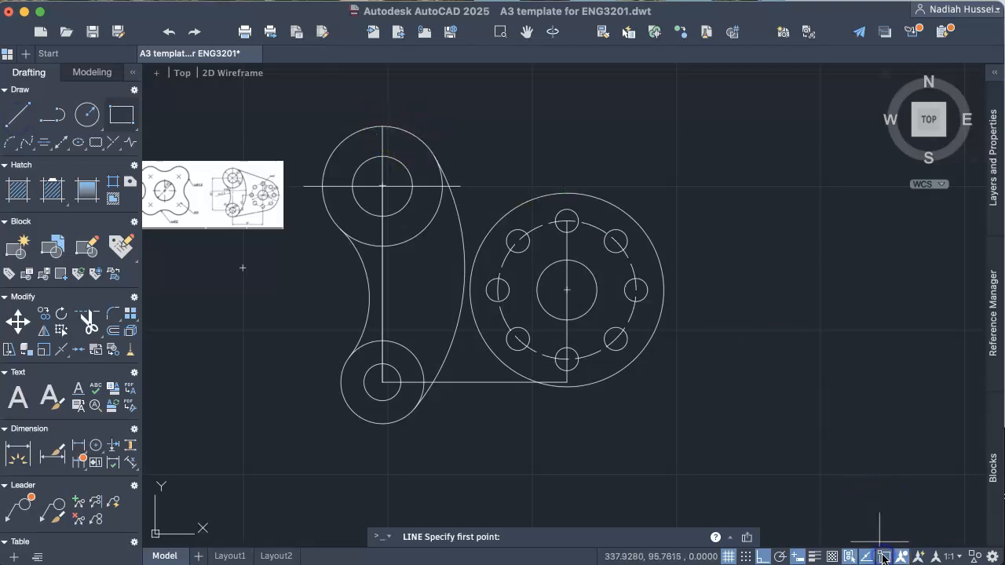
left_click(884, 557)
left_click(824, 278)
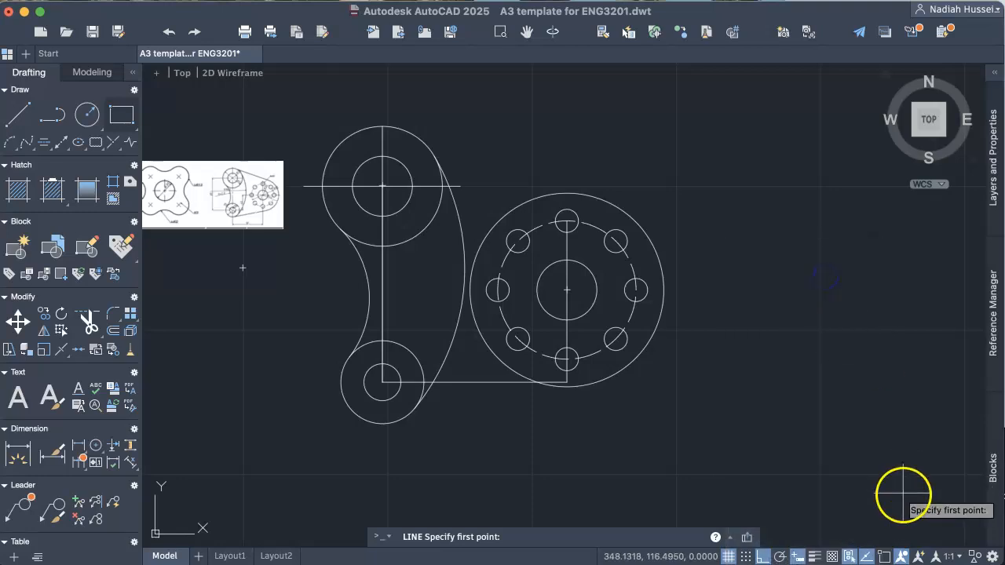
left_click(881, 556)
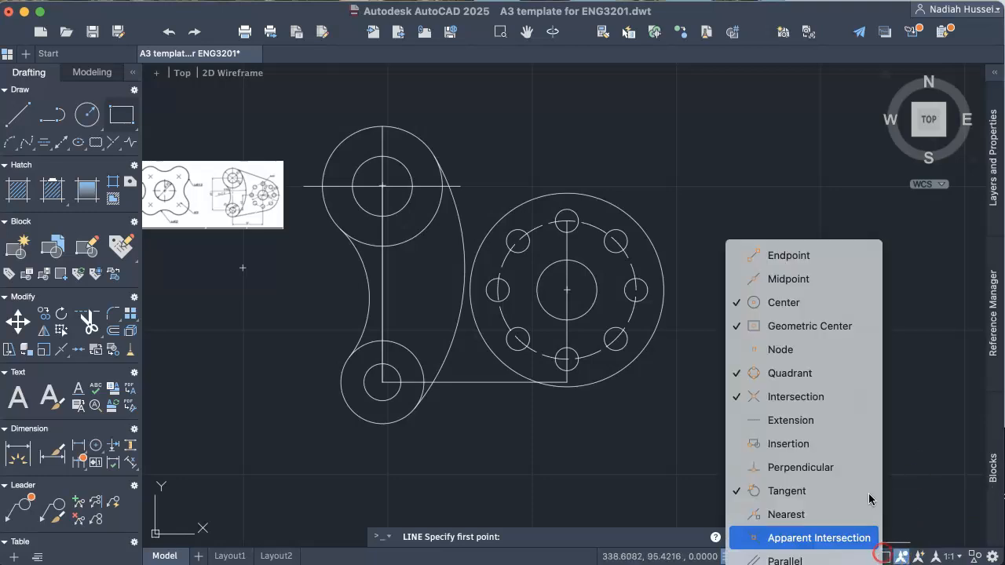
left_click(815, 313)
left_click(893, 555)
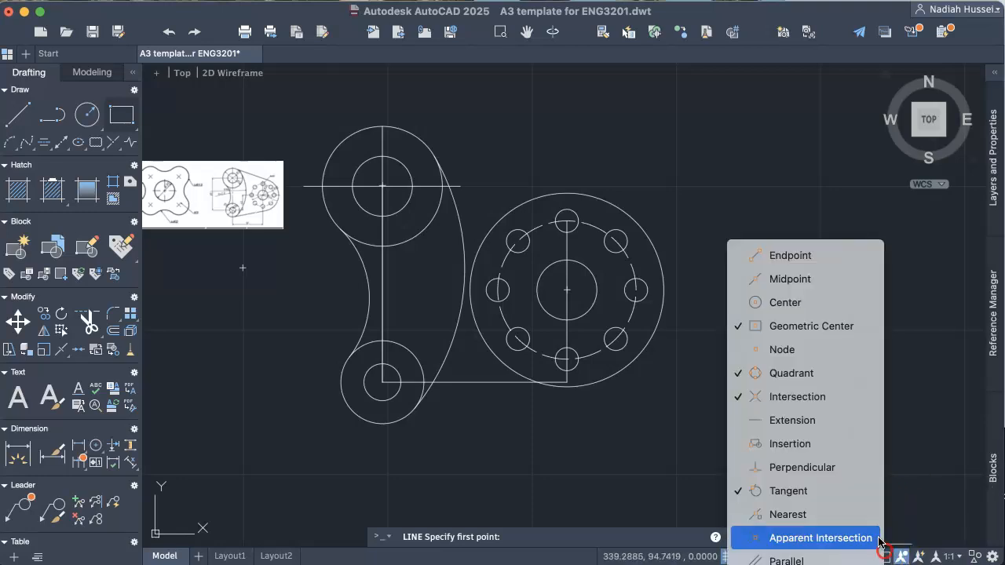
left_click(846, 382)
left_click(886, 554)
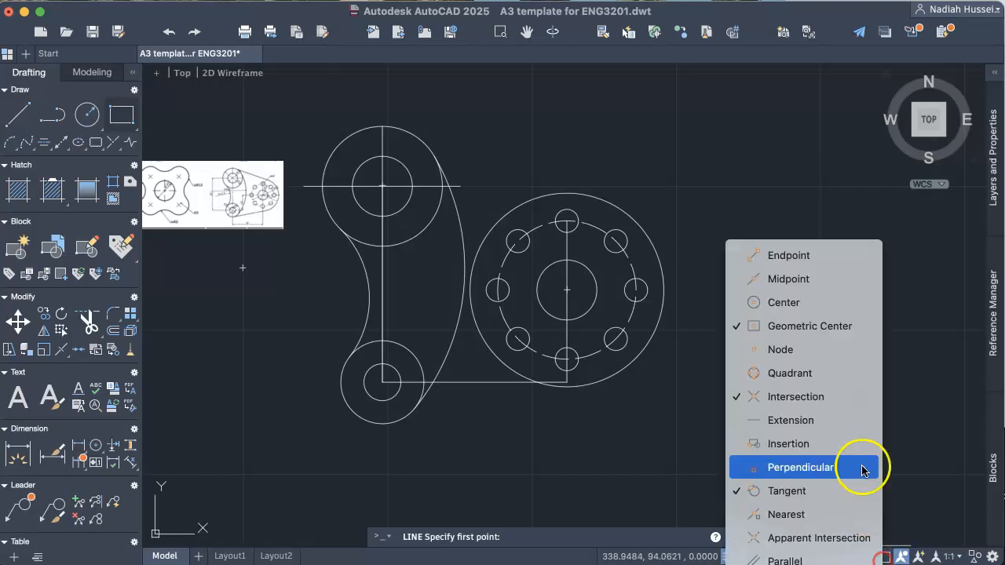
left_click(847, 399)
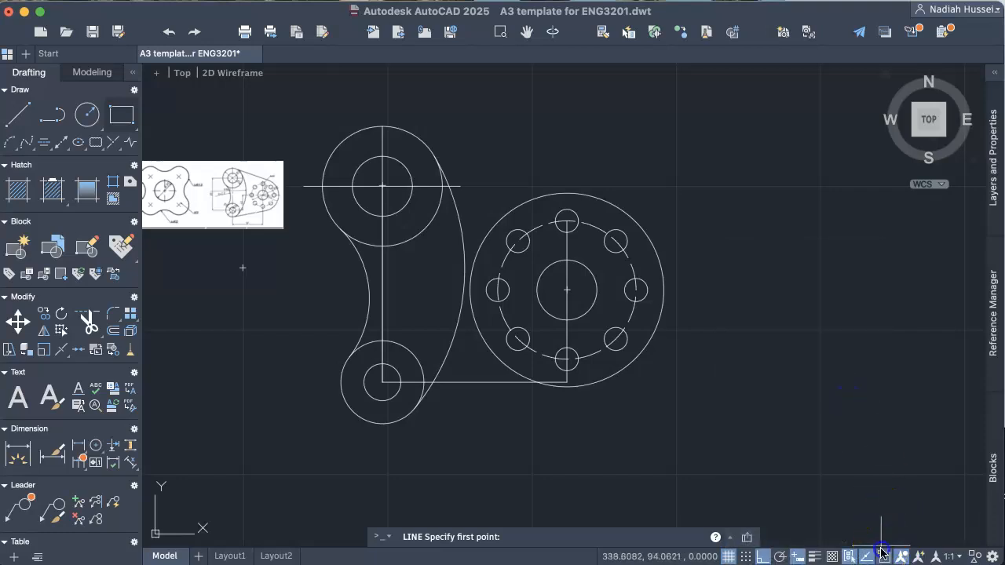
left_click(884, 556)
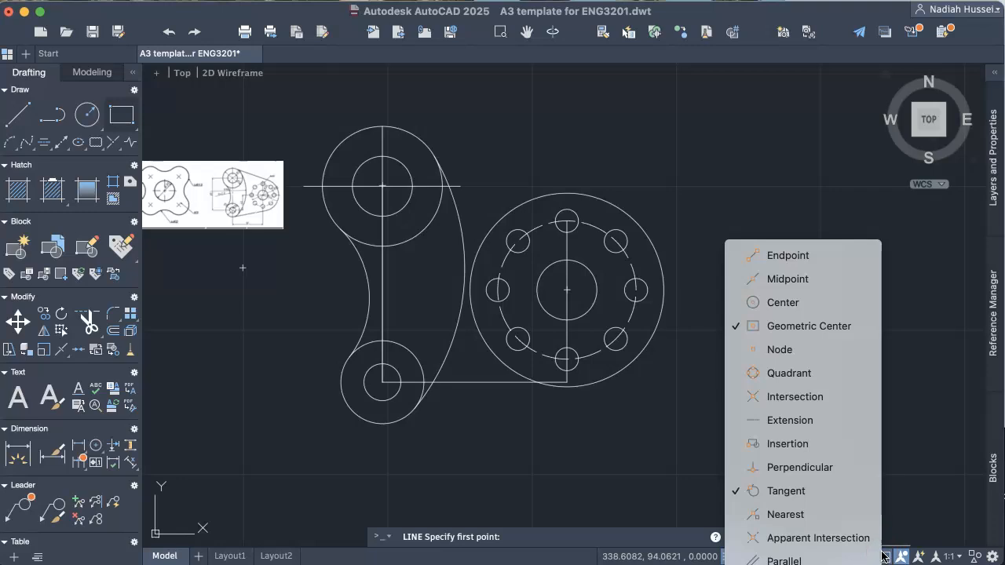
left_click(823, 326)
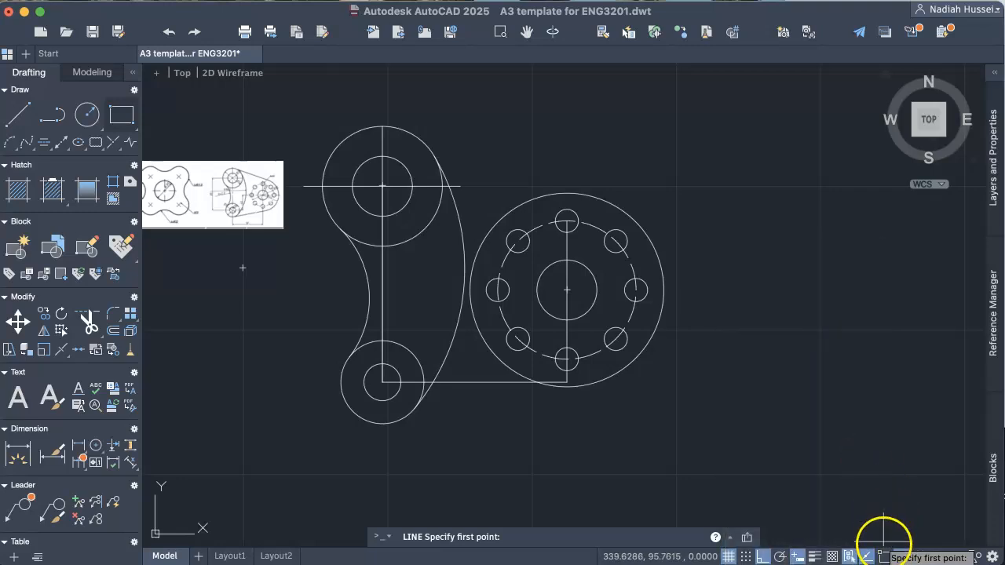
left_click(884, 556)
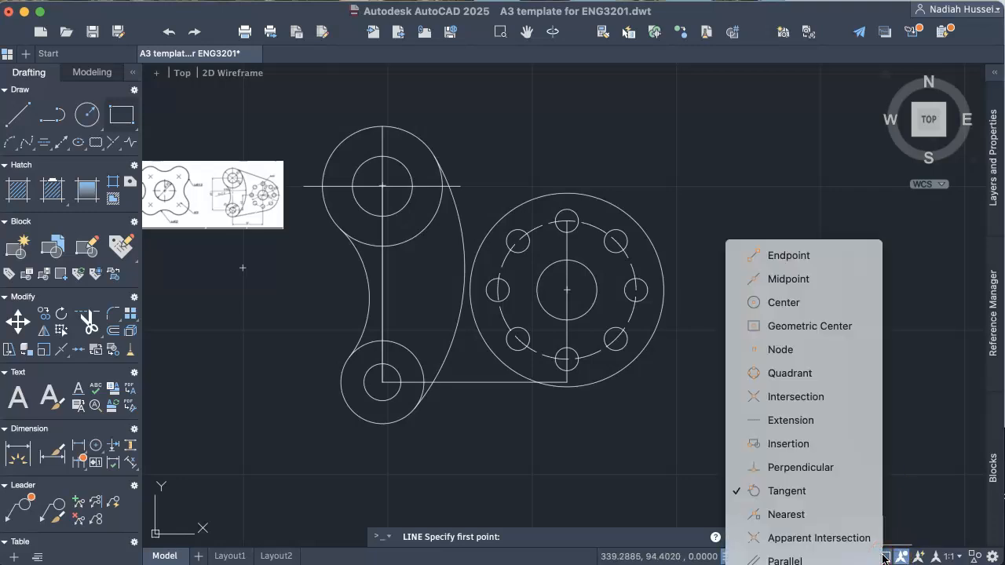
left_click(884, 558)
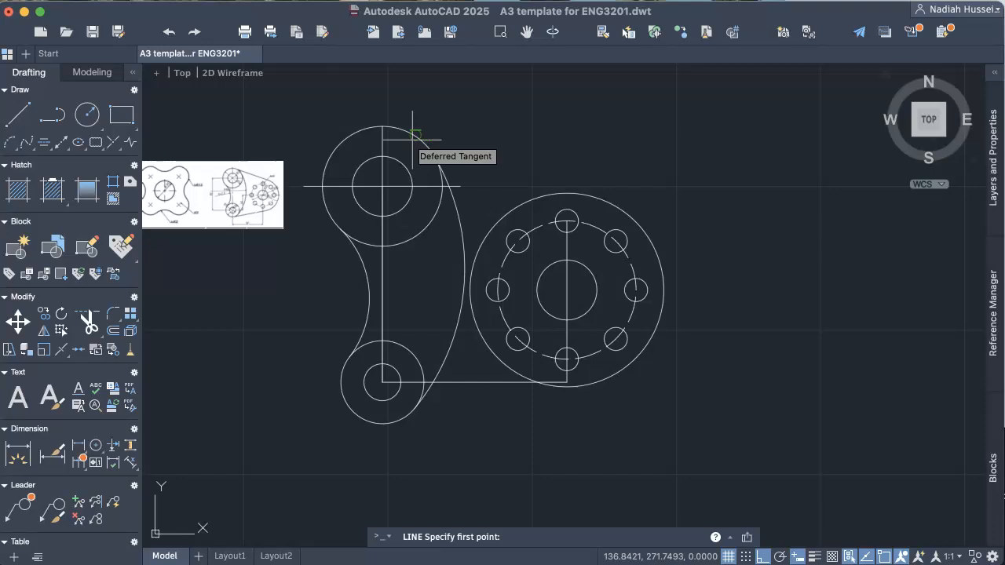
Draw a line tangent to the upper boss's outer circle and the upper side of the R42 flange circle
left_click(413, 135)
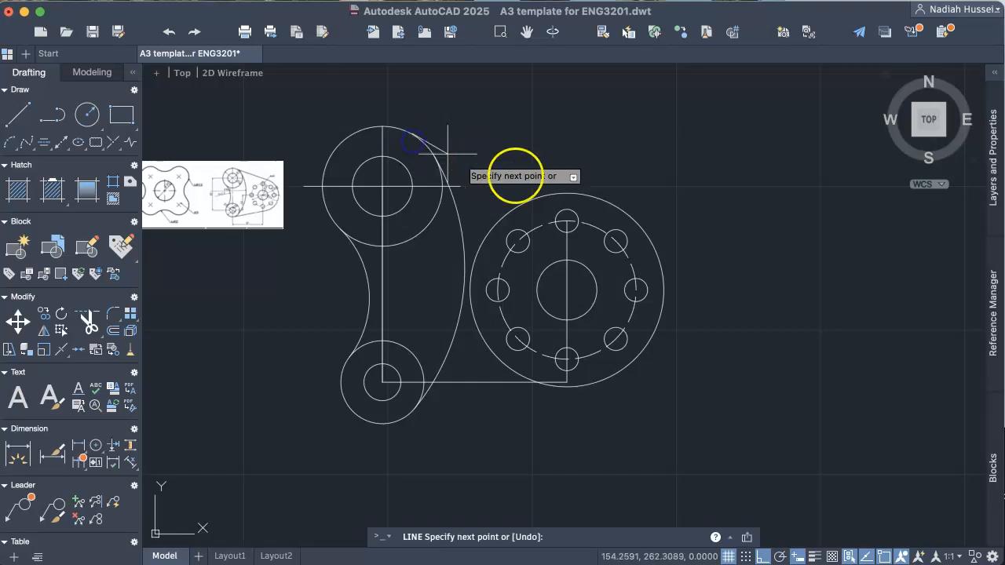
left_click(574, 193)
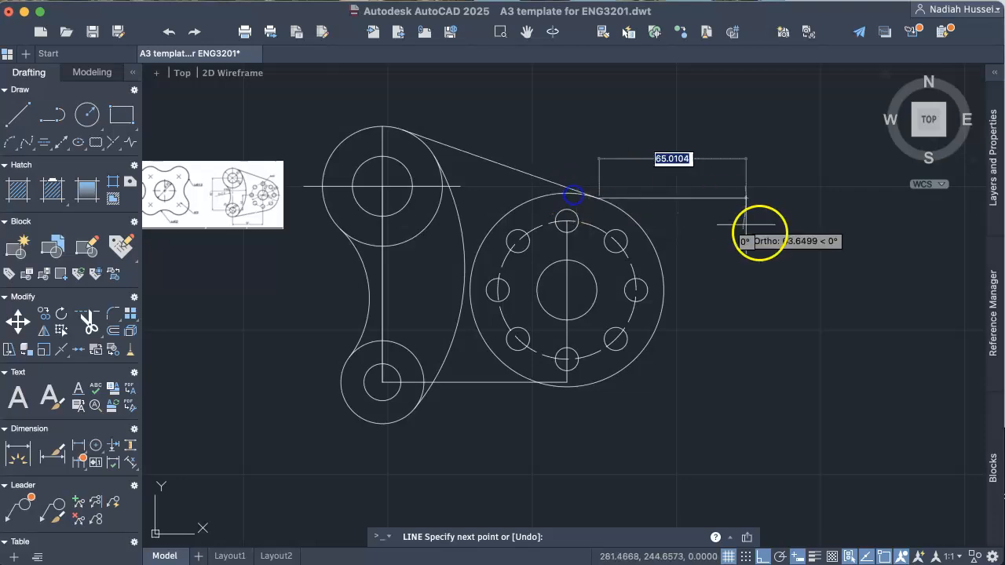
key("Escape")
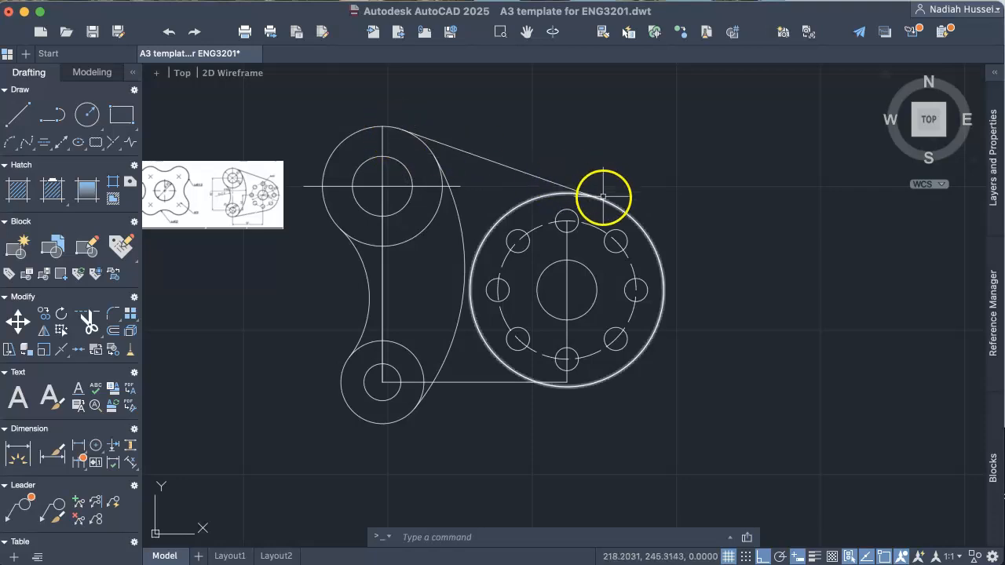
Draw a line tangent to the lower boss's outer circle and the underside of the R42 flange circle
left_click(20, 116)
left_click(398, 421)
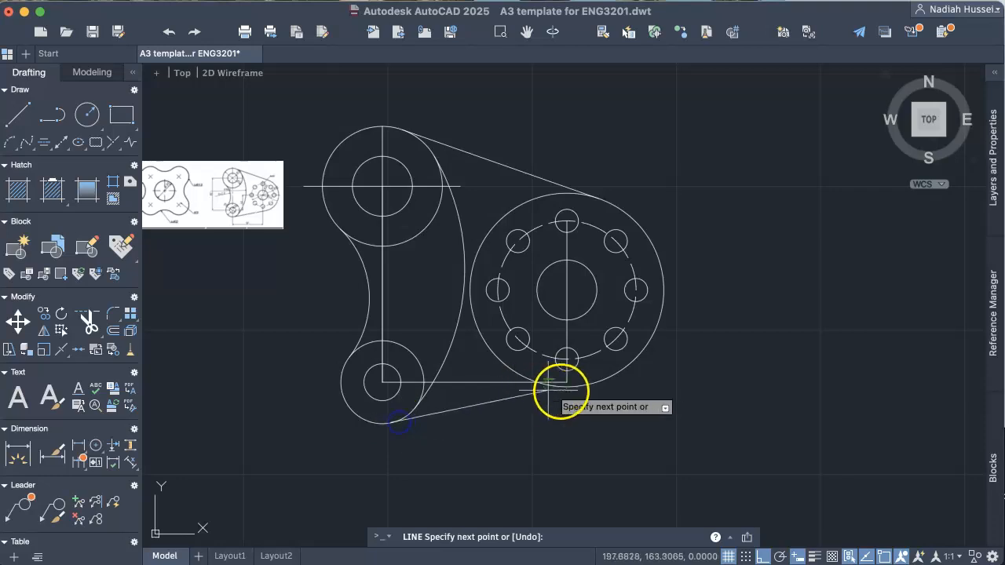
left_click(581, 386)
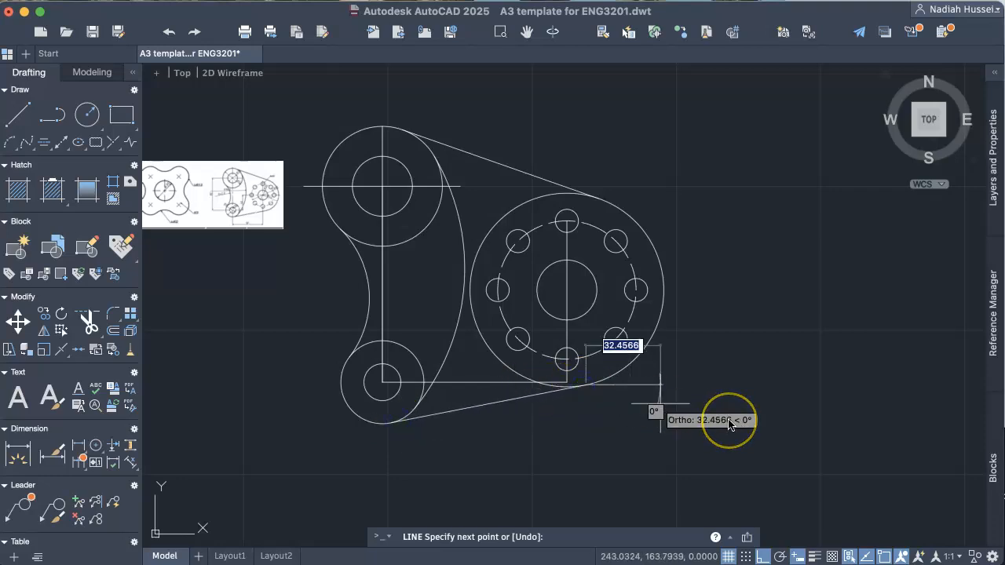
key("Escape")
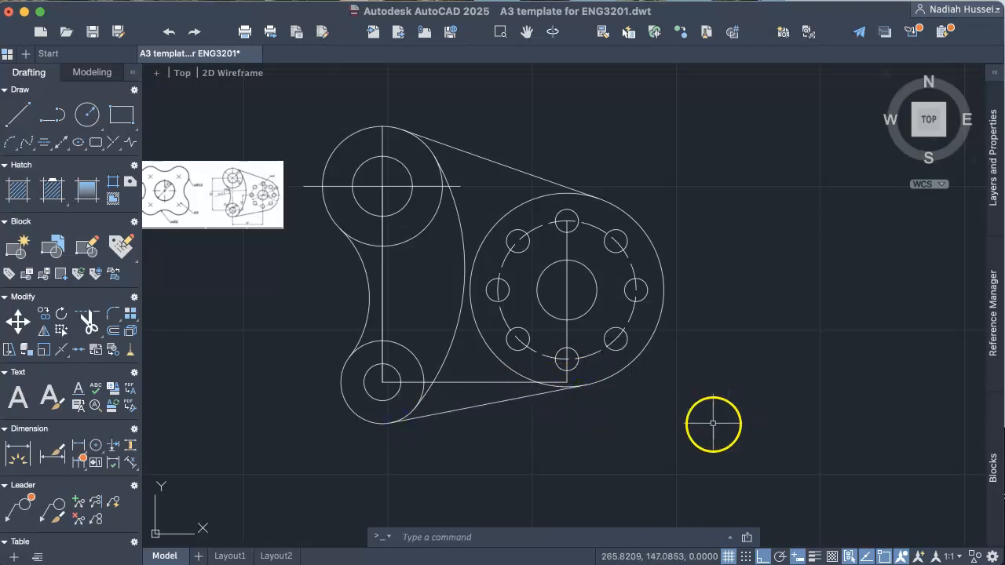
Trim away the inner arc of the R42 flange circle between the two tangent lines
type("tr")
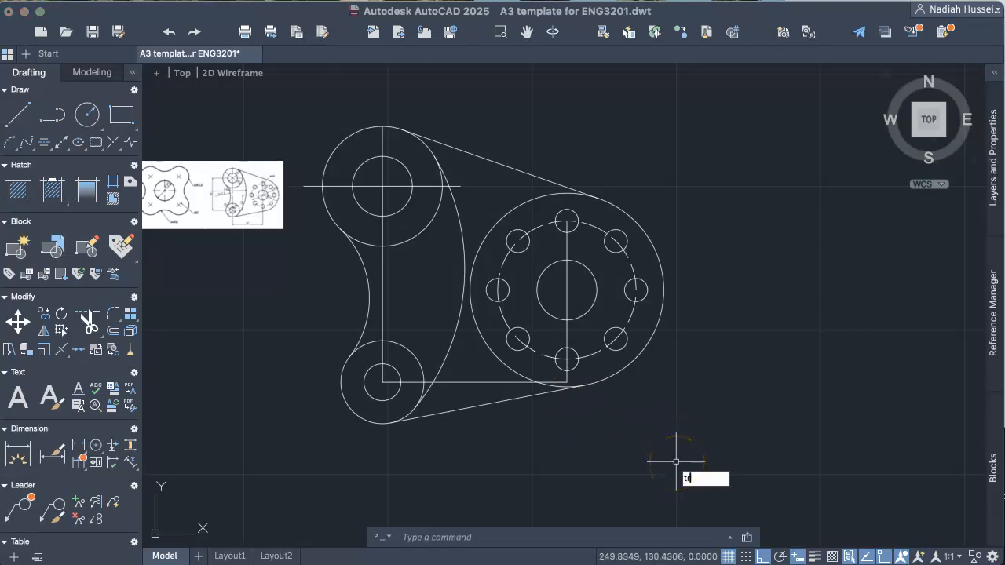
type("im")
key("Return")
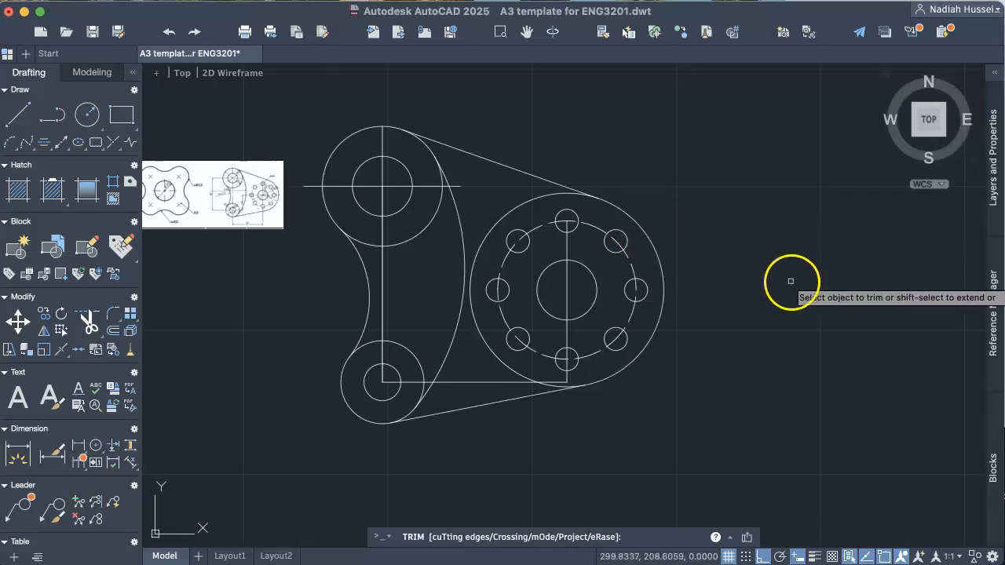
left_click(531, 200)
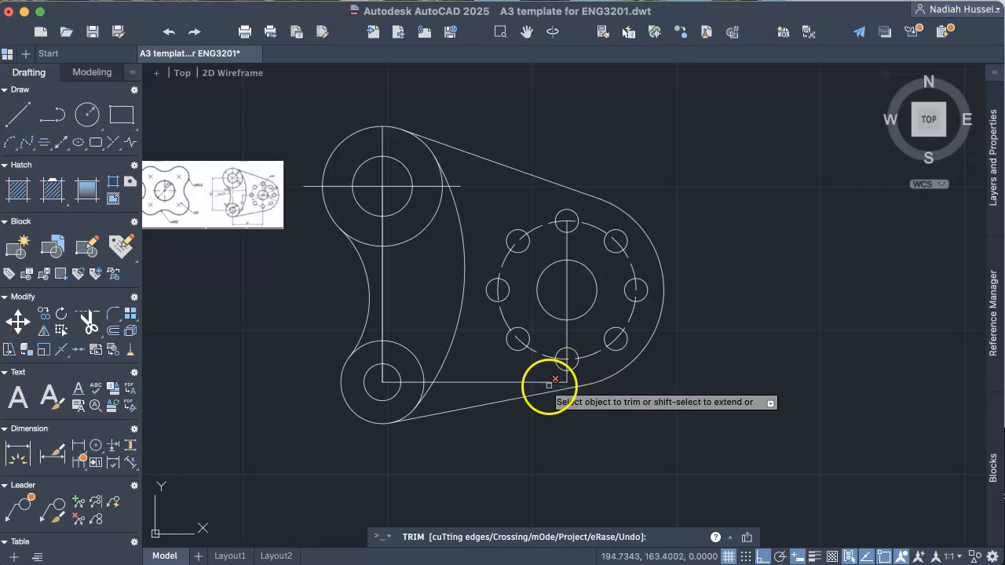
left_click(552, 384)
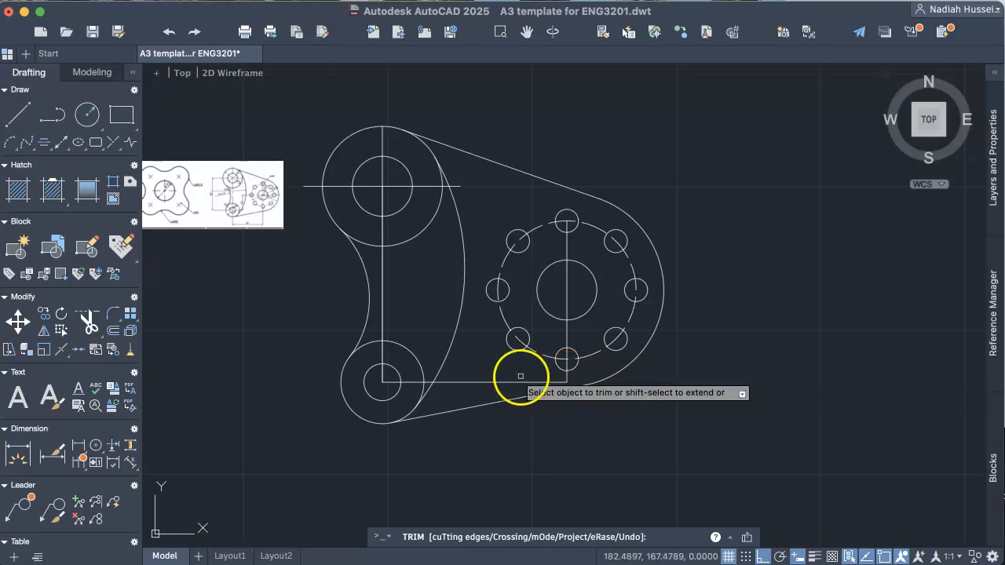
Trim away the horizontal construction line running from the lower boss's centre to the flange's vertical line
left_click(513, 383)
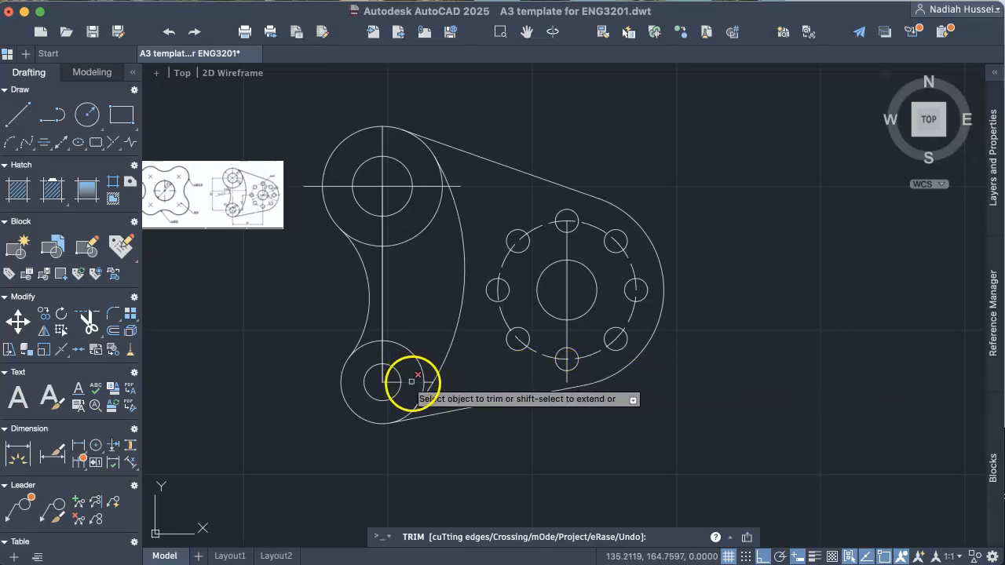
left_click(428, 382)
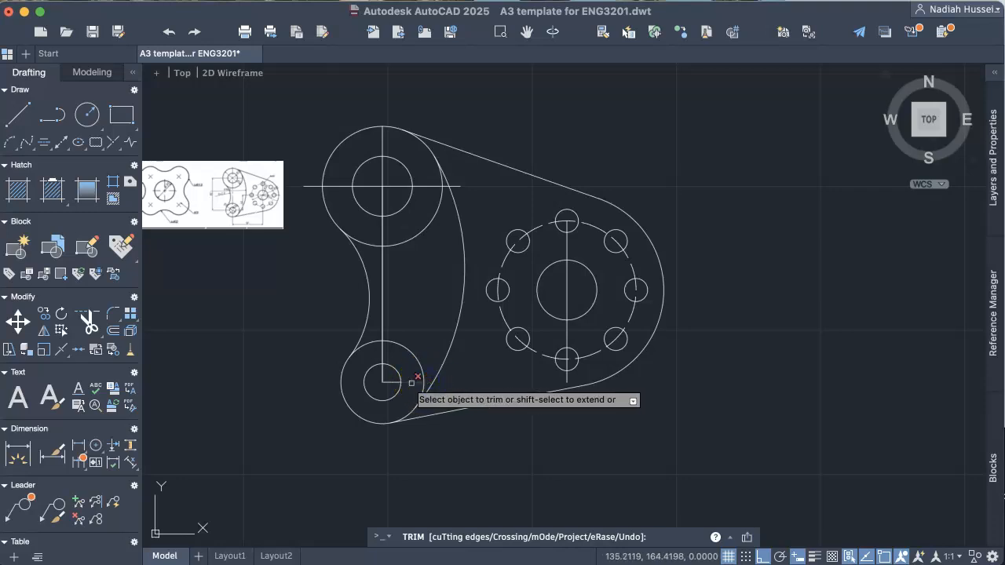
left_click(411, 383)
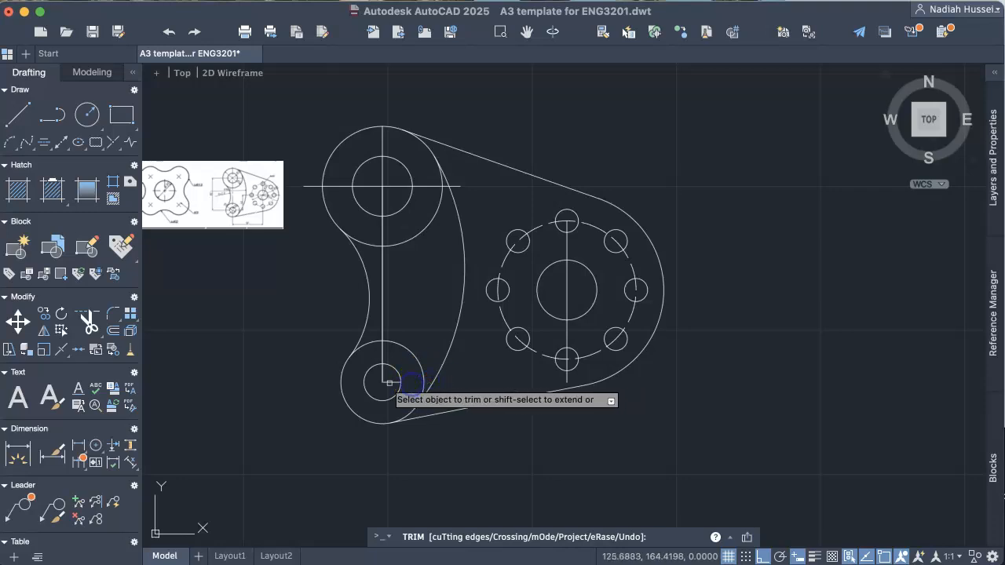
left_click(388, 382)
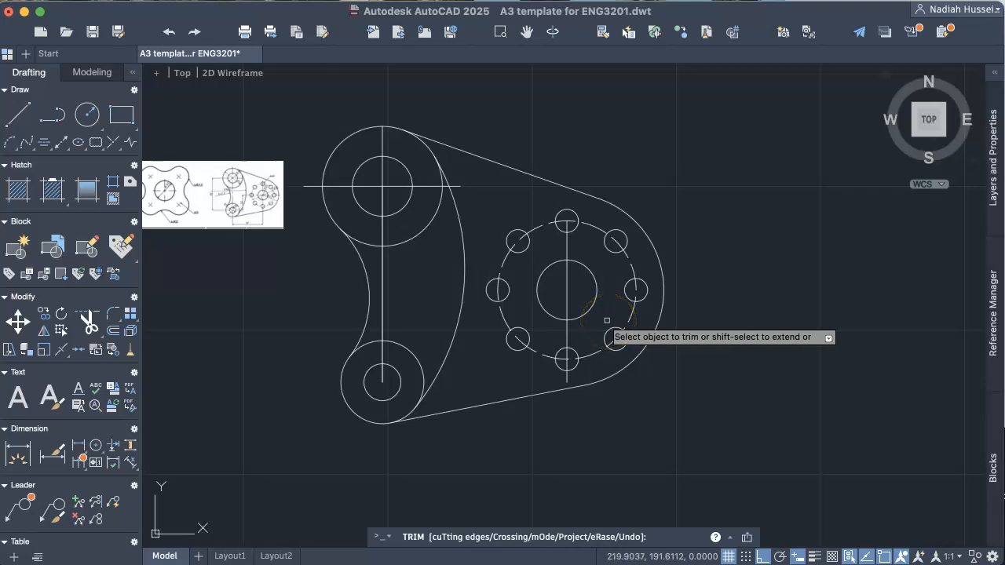
key("Escape")
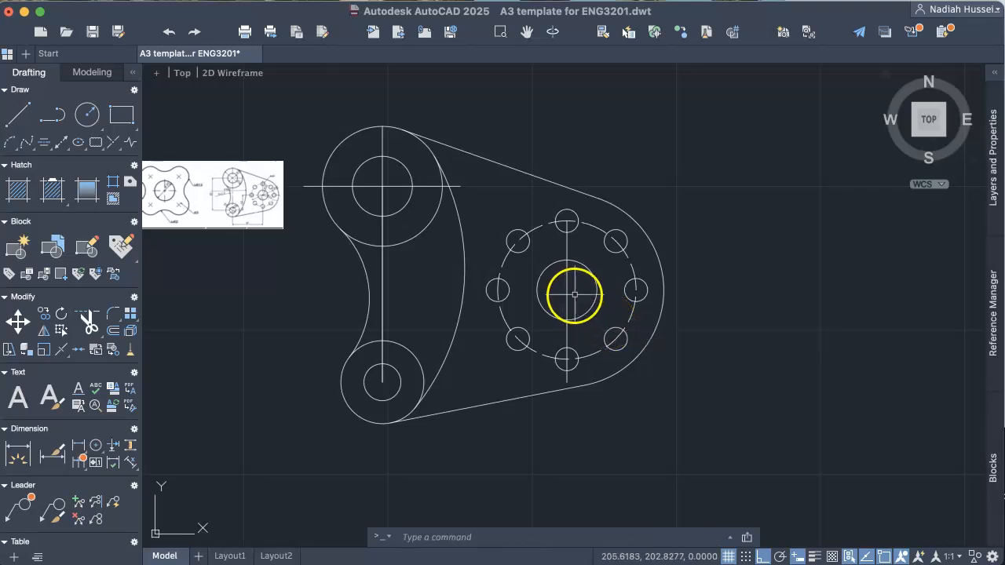
Enable Endpoint, Midpoint, Center and Geometric Center object snaps and disable Tangent while stretching the upper end of the flange's vertical line
left_click(567, 290)
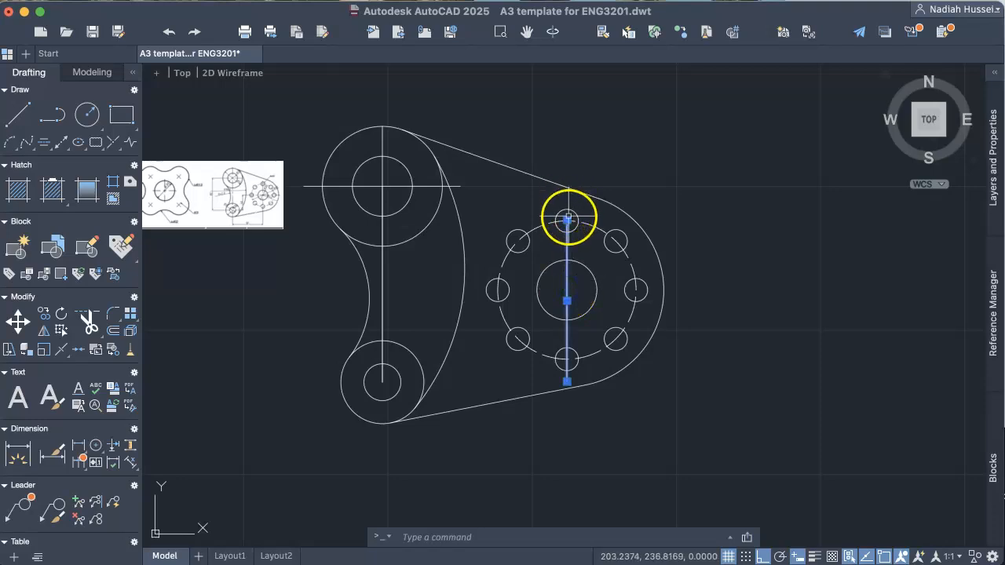
left_click(567, 221)
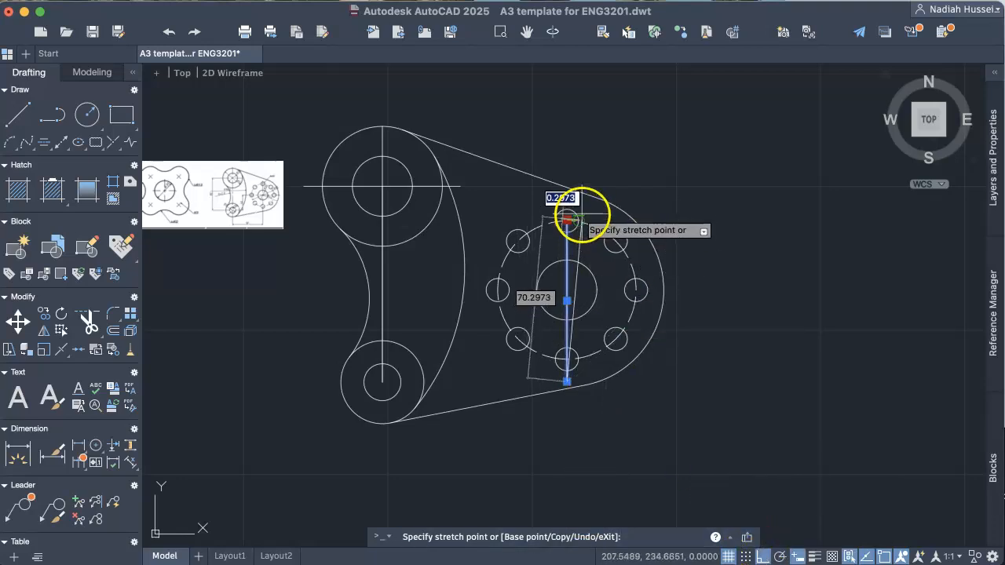
left_click(884, 557)
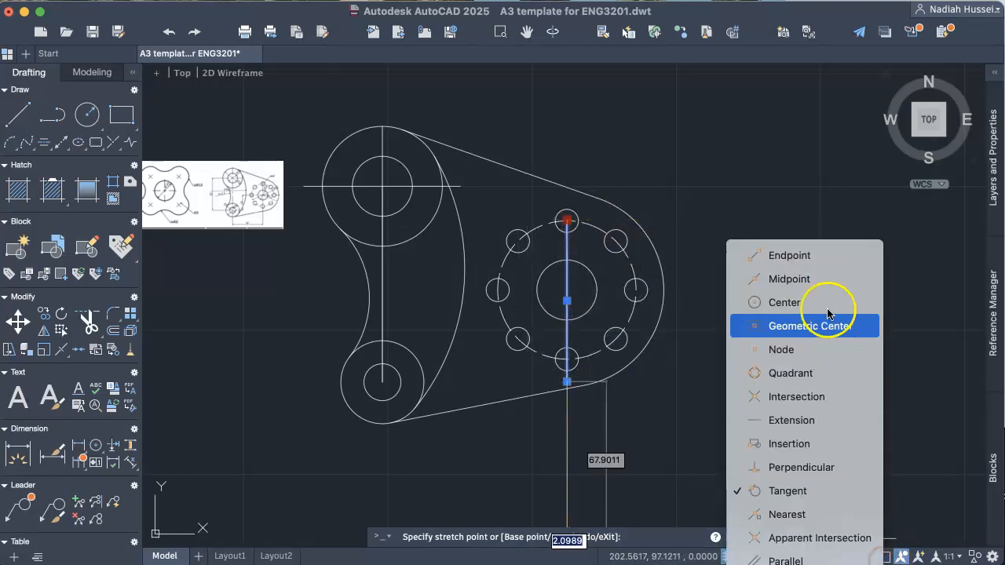
left_click(821, 263)
left_click(884, 556)
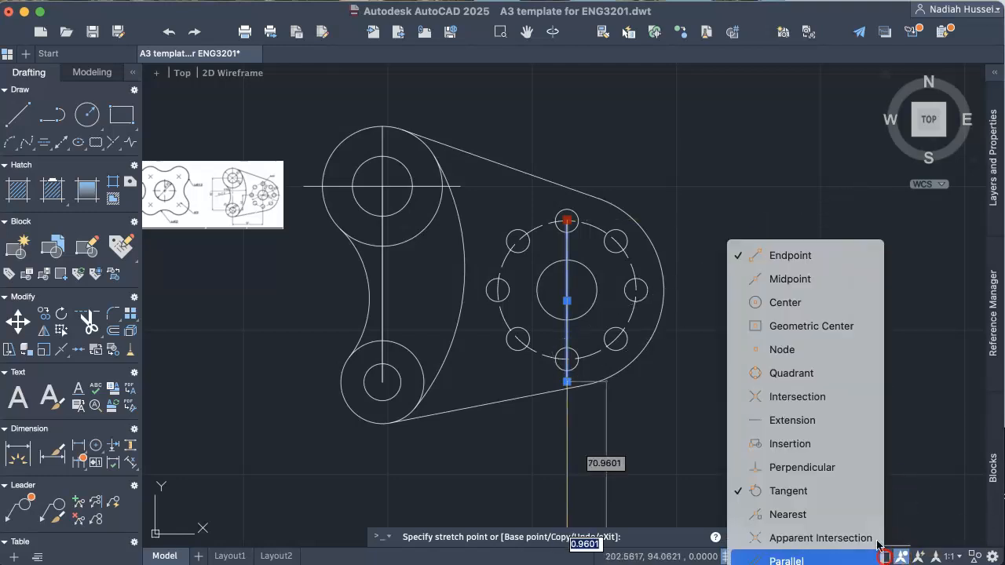
left_click(817, 281)
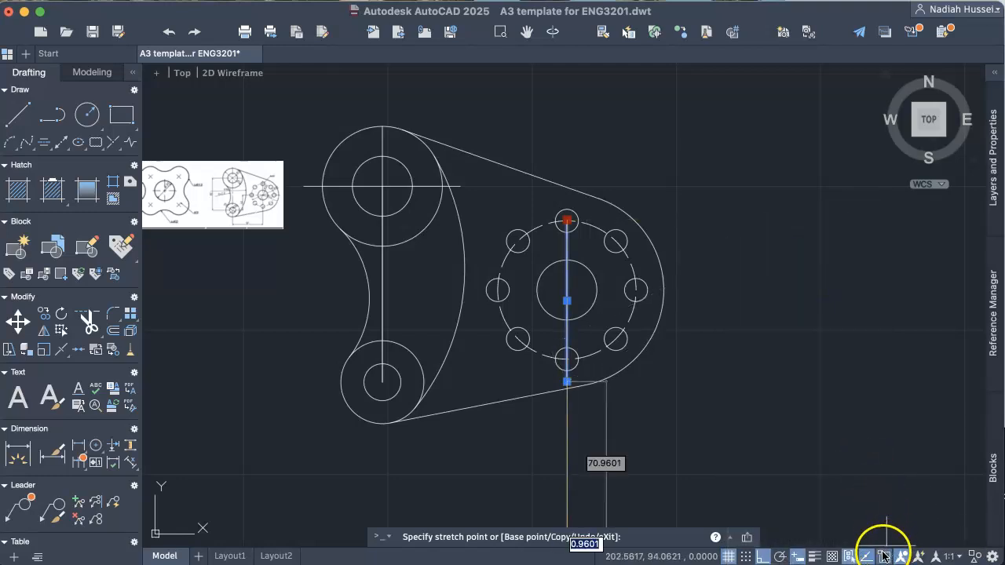
left_click(884, 556)
left_click(817, 305)
left_click(884, 555)
left_click(827, 323)
right_click(881, 556)
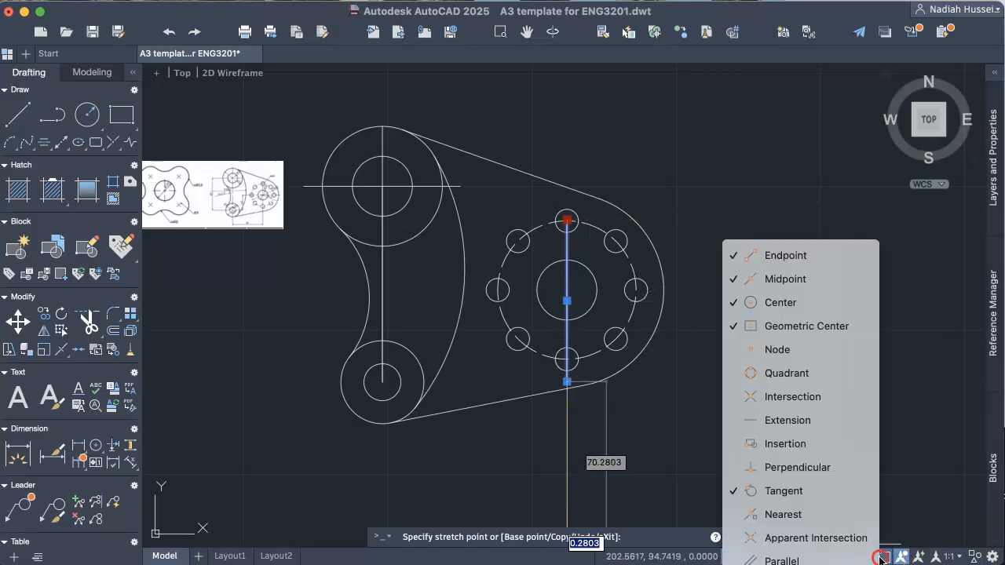
left_click(842, 488)
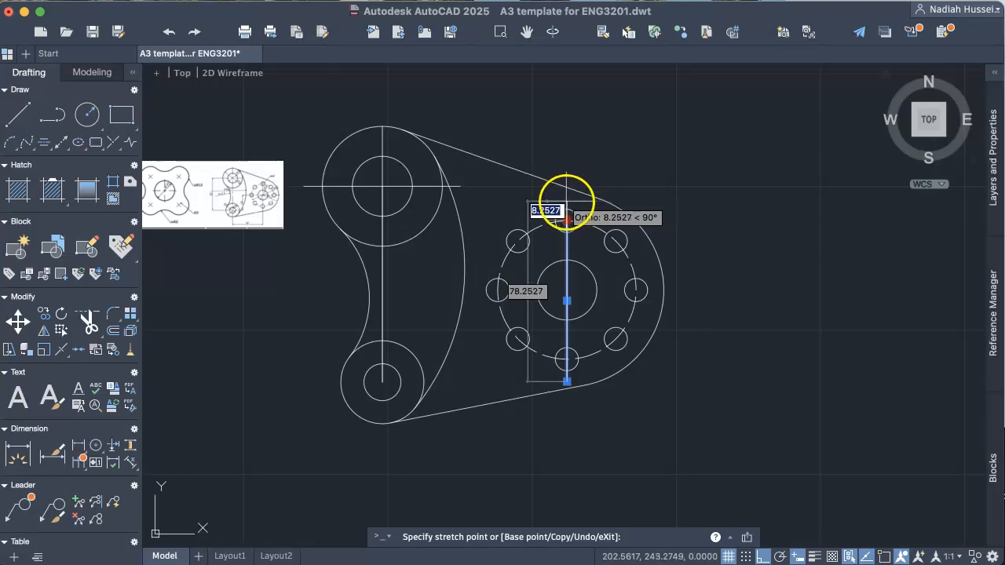
Extend the upper end of the flange's vertical line about 8 mm straight up, beyond the upper hole of the ring
left_click(567, 201)
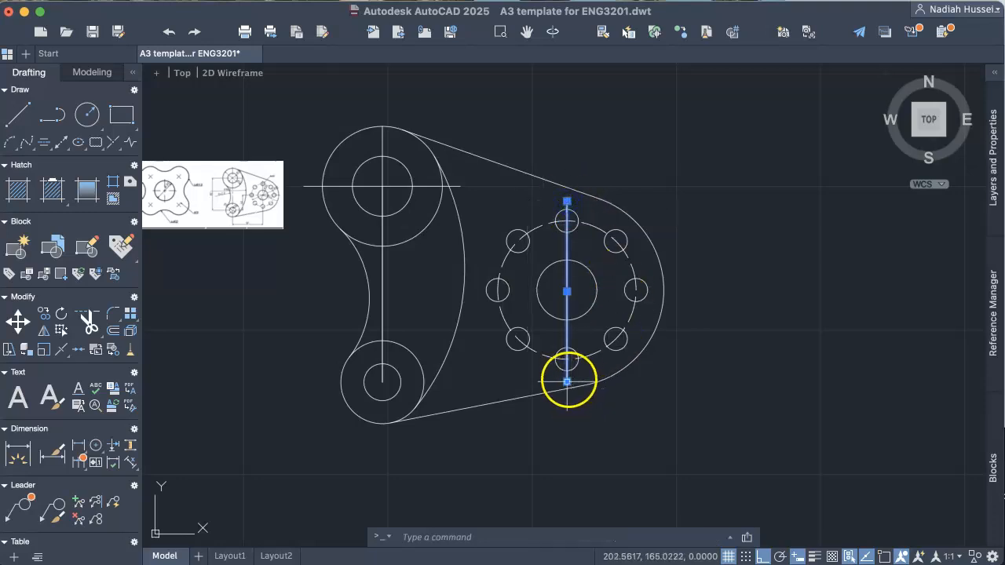
left_click(568, 381)
left_click(567, 382)
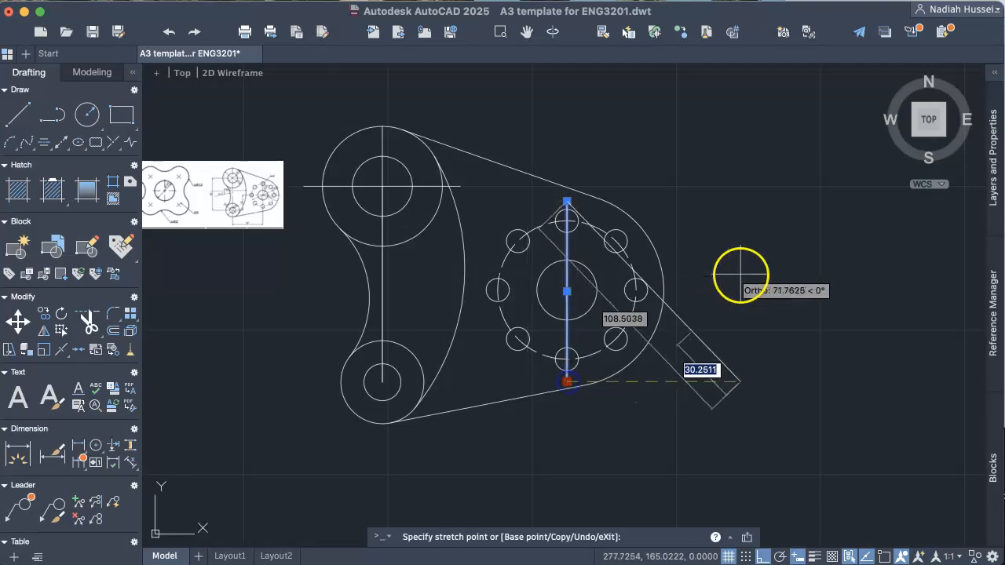
key("Escape")
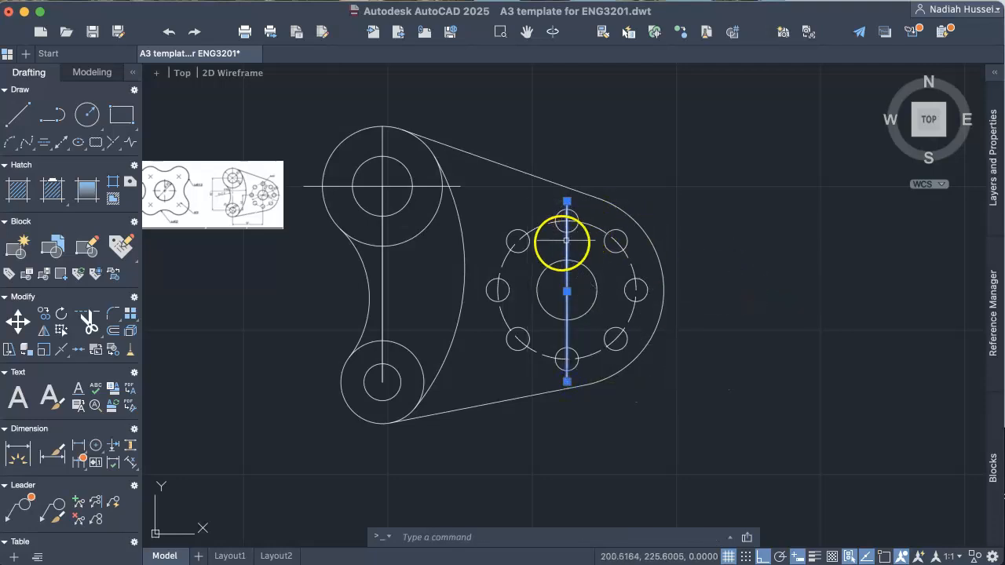
Set the linetype of the flange's vertical line to CENTER2
right_click(566, 244)
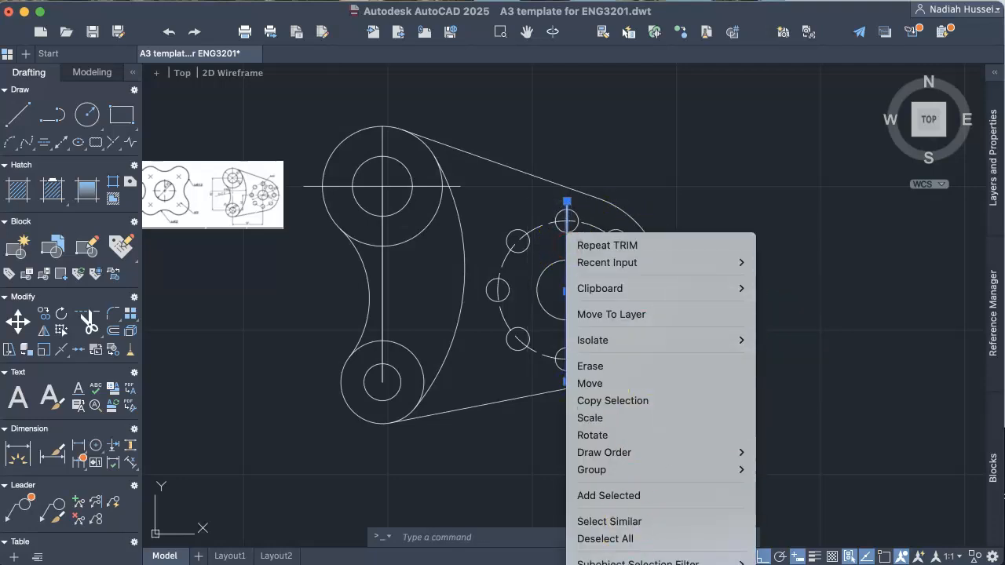
left_click(656, 564)
left_click(934, 374)
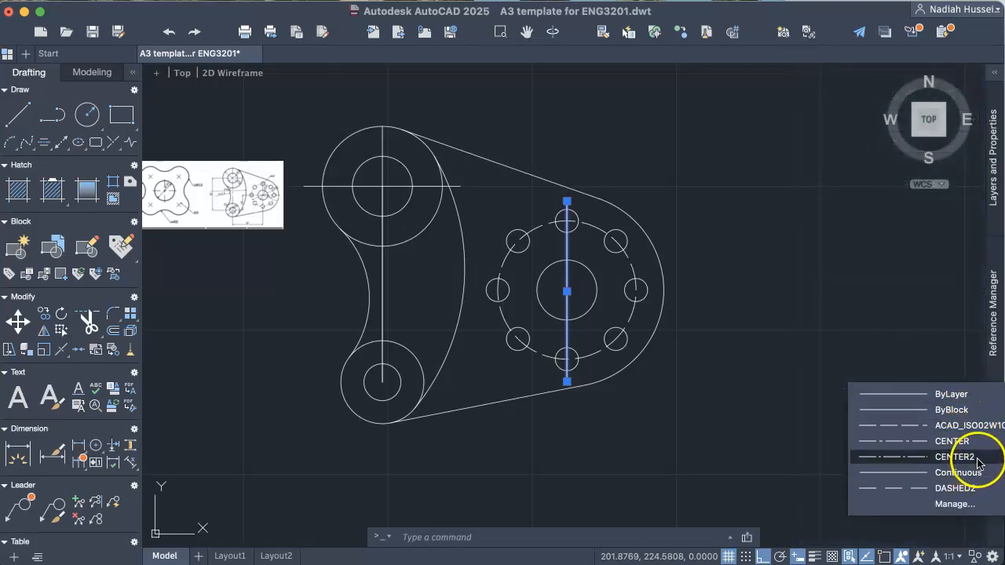
left_click(954, 457)
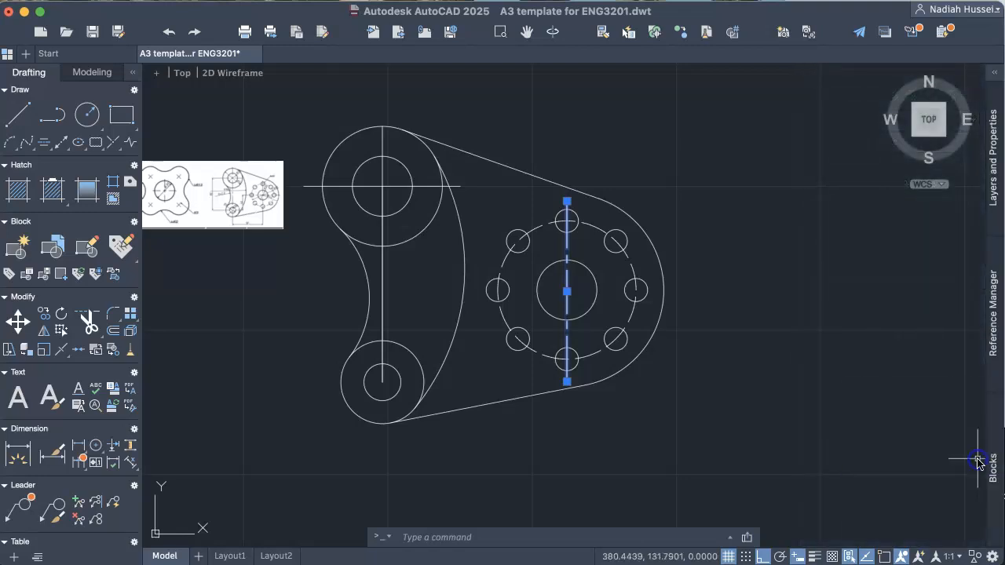
Draw a line about 67 mm long across the flange, from beyond the hole nearest the bosses to the opposite hole's centre
left_click(17, 115)
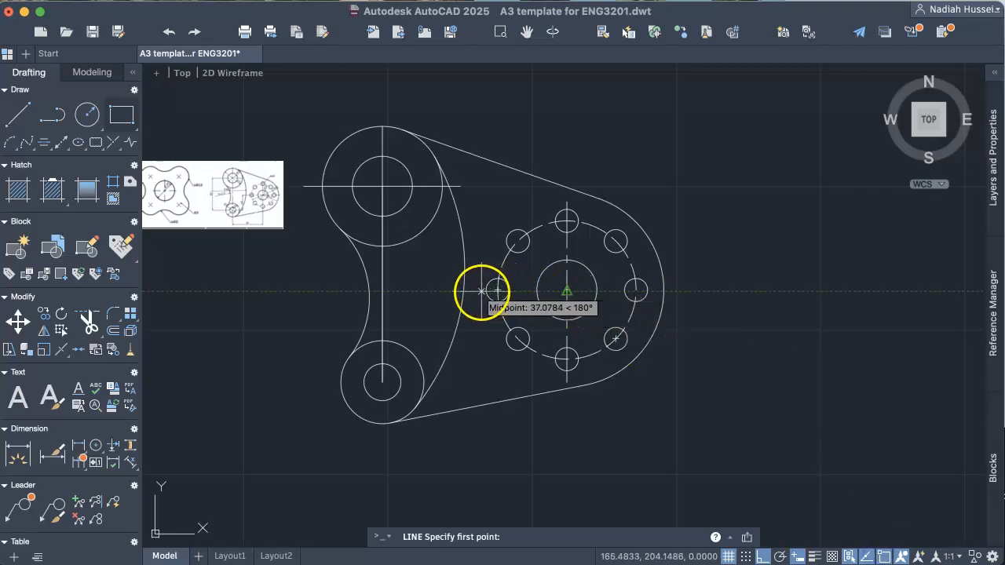
left_click(497, 289)
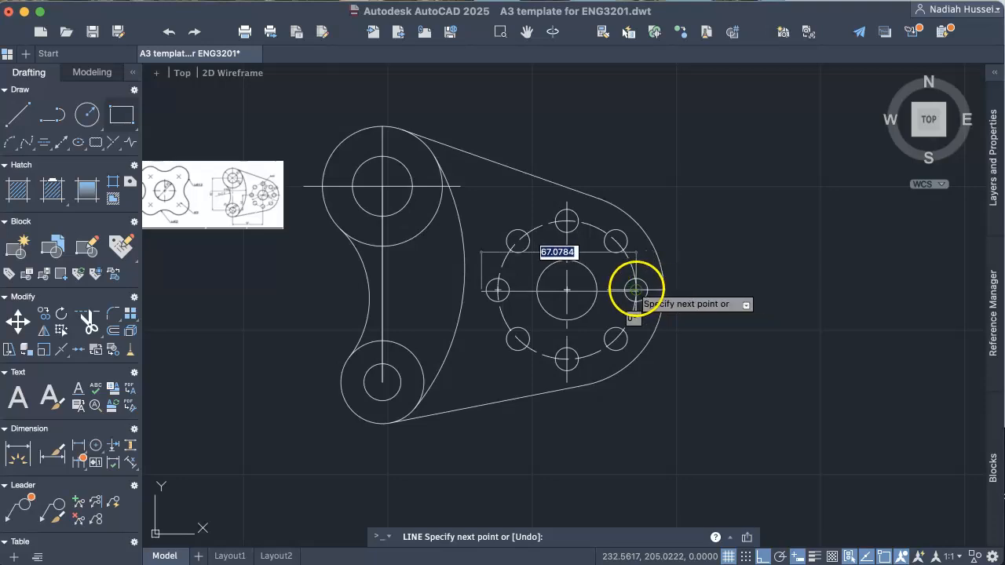
left_click(635, 290)
key("Return")
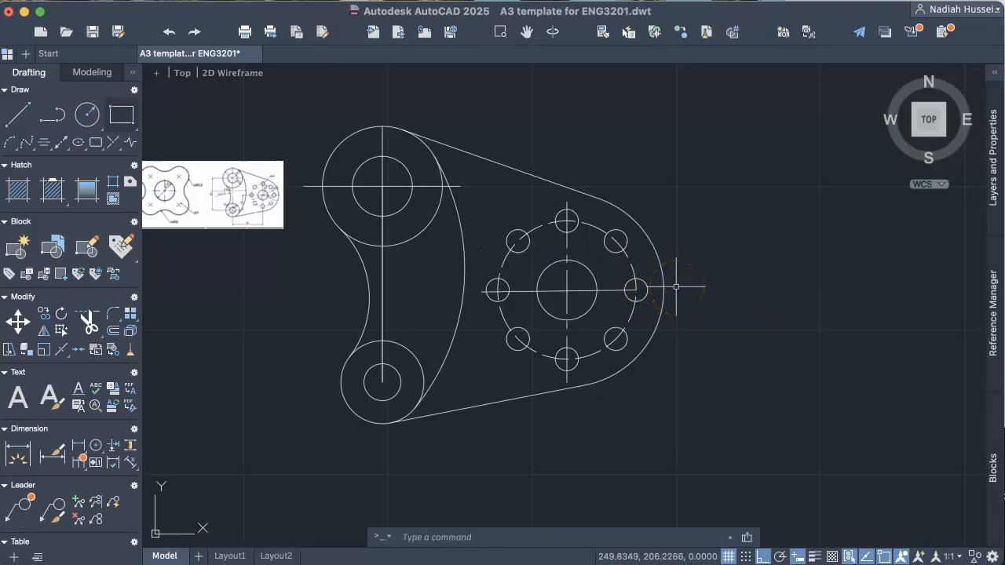
Stretch the flange's horizontal line slightly past the R42 arc and back to the large arc joining the bosses, about 91 mm overall
left_click(636, 291)
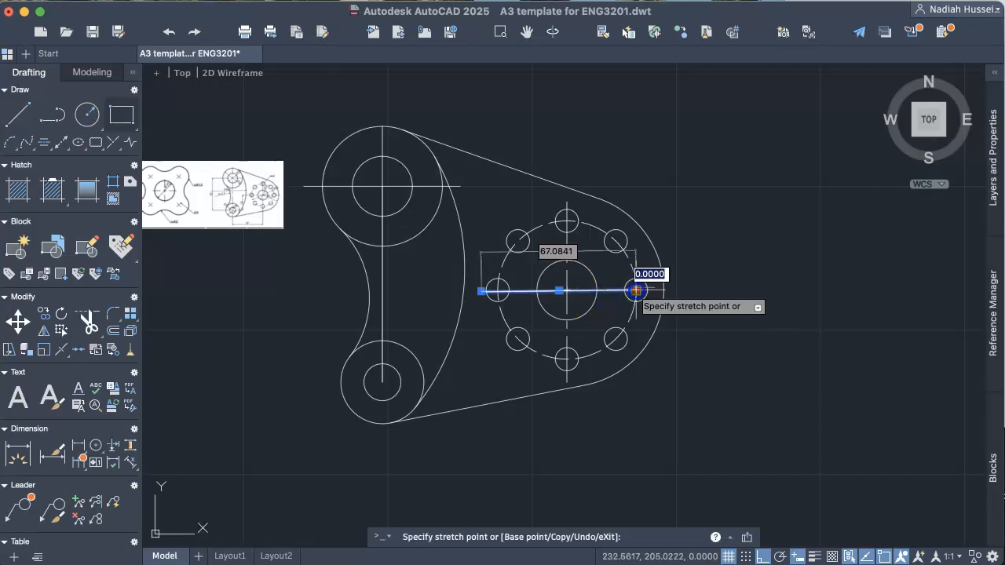
key("Escape")
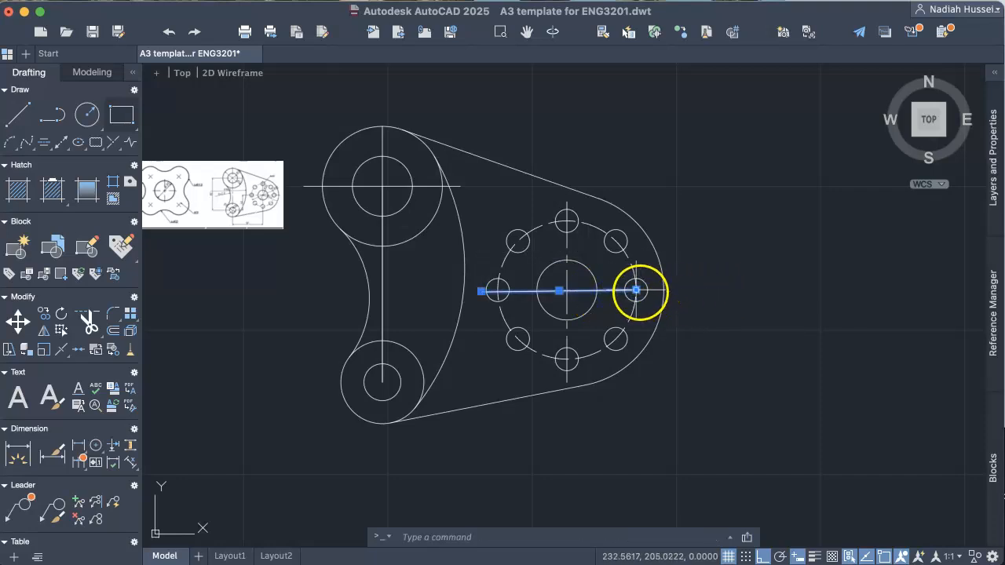
left_click(636, 290)
left_click(657, 291)
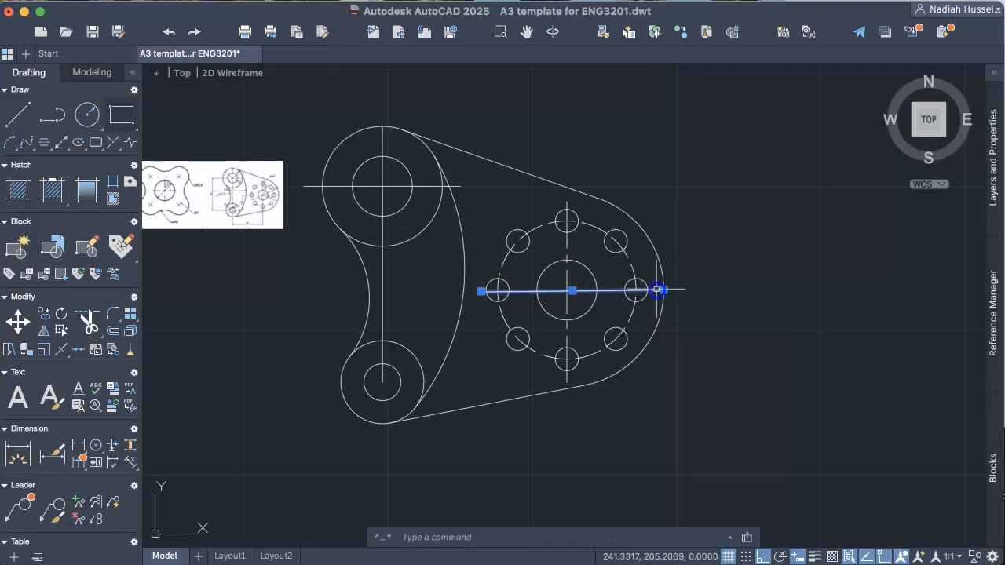
left_click(664, 291)
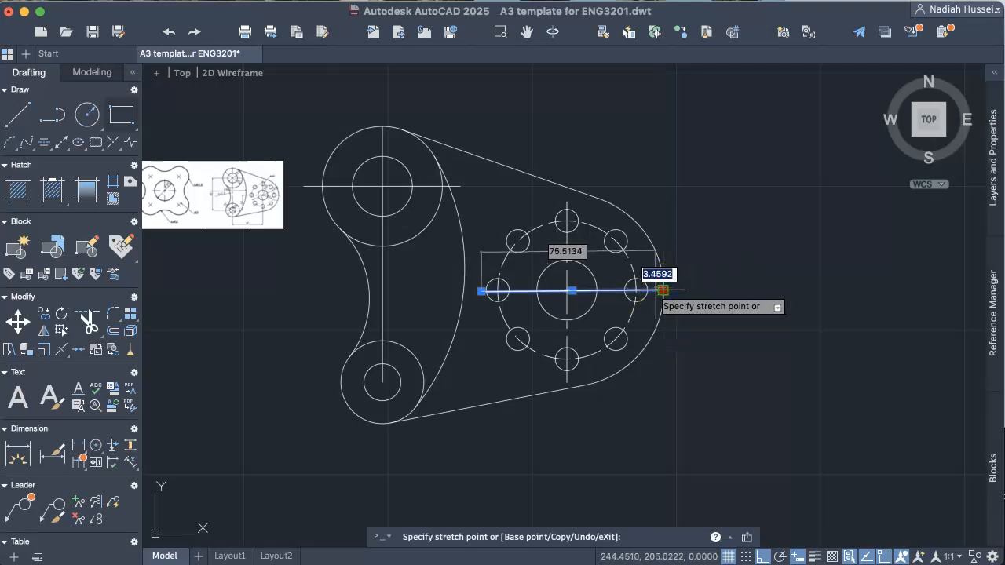
left_click(664, 291)
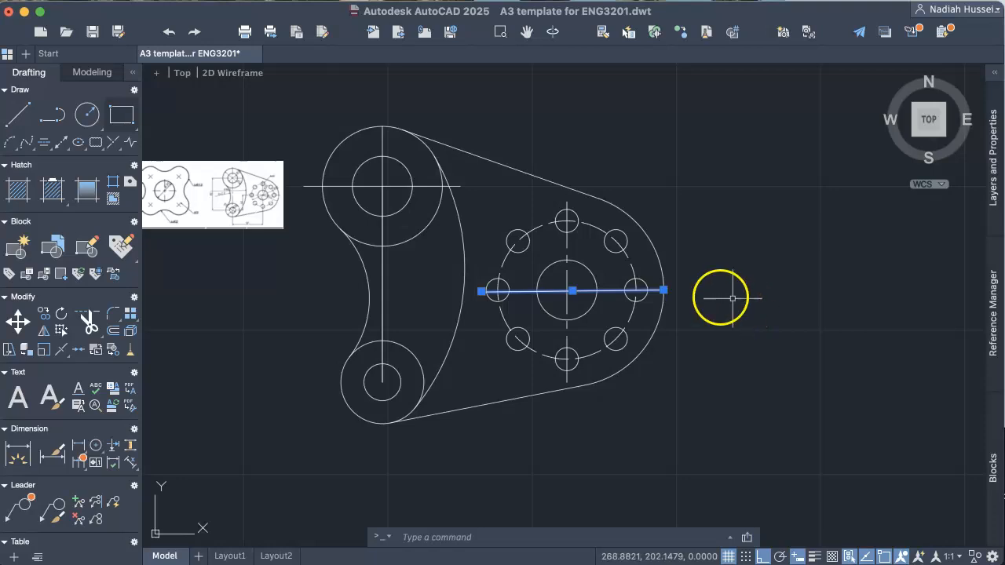
left_click(664, 290)
left_click(674, 291)
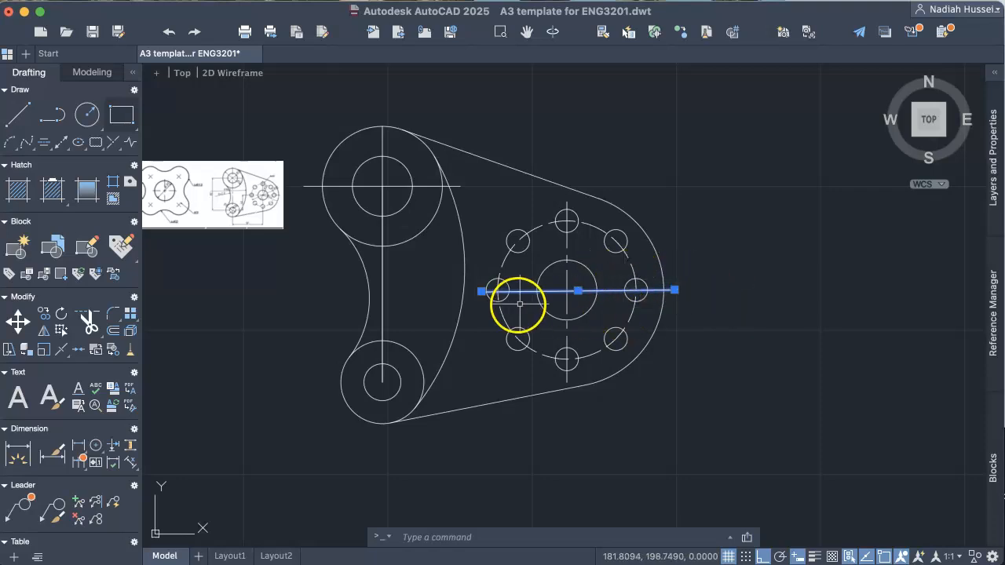
left_click(481, 291)
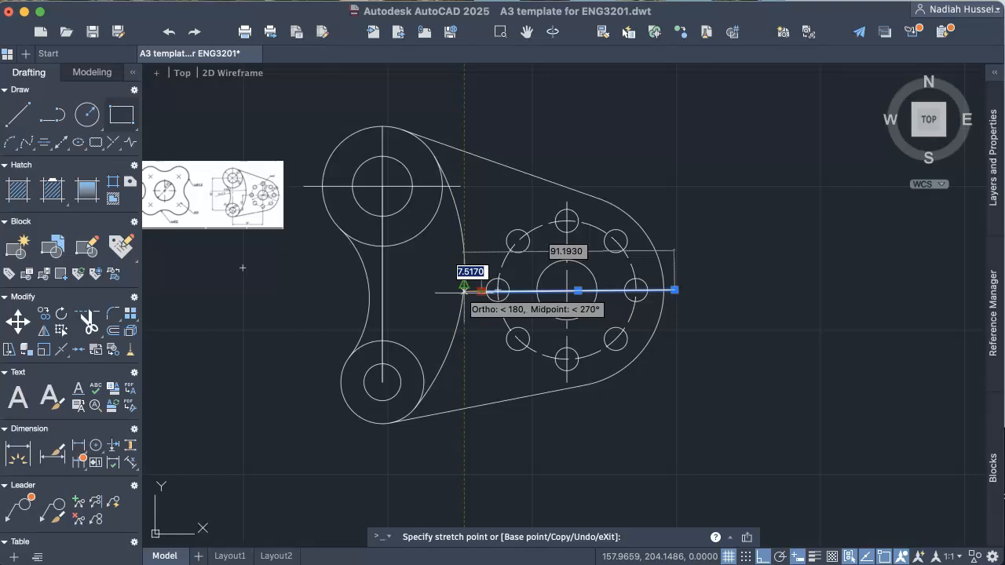
left_click(464, 290)
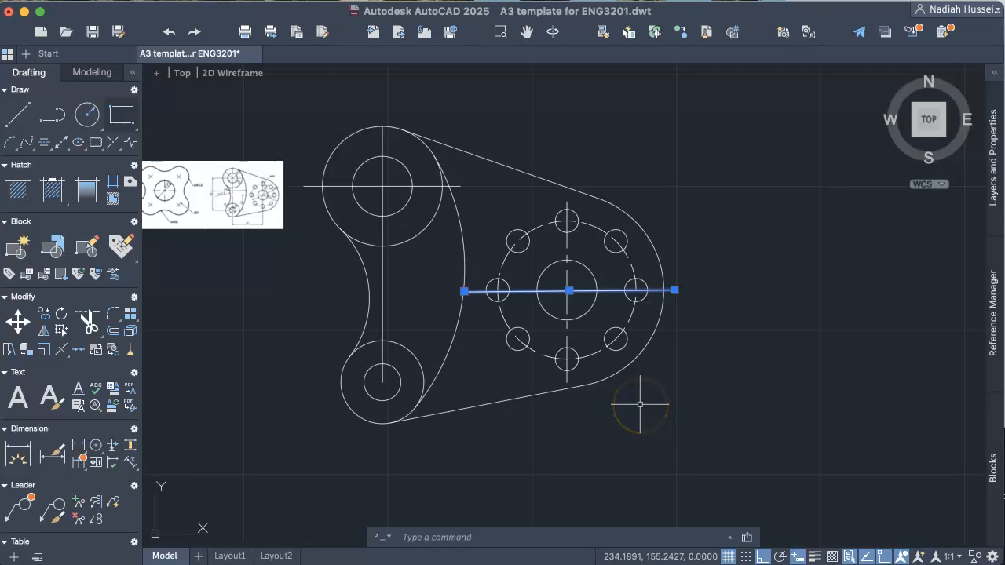
Set the linetype of the flange's horizontal line and the vertical line joining the two bosses to CENTER2
left_click(381, 177)
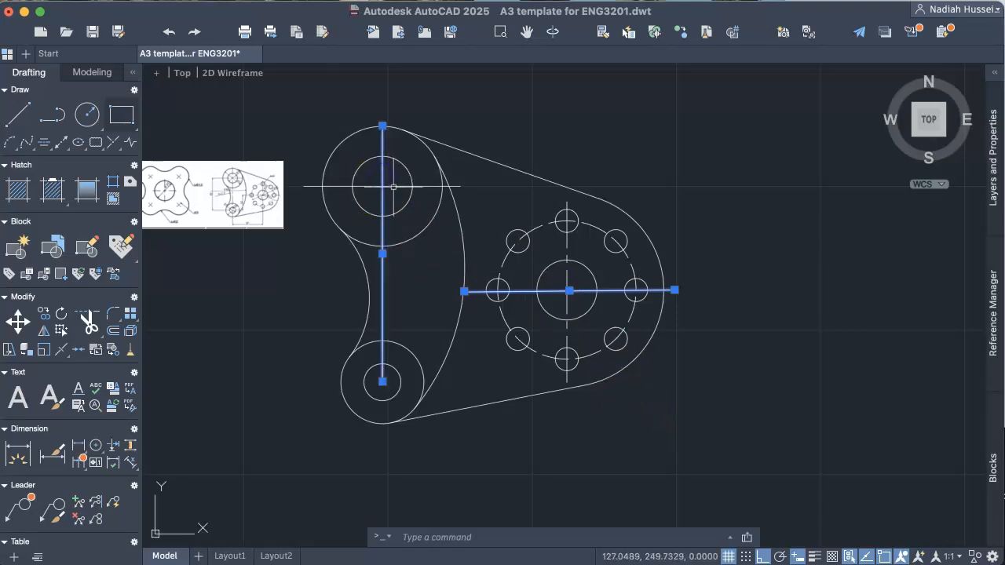
right_click(384, 181)
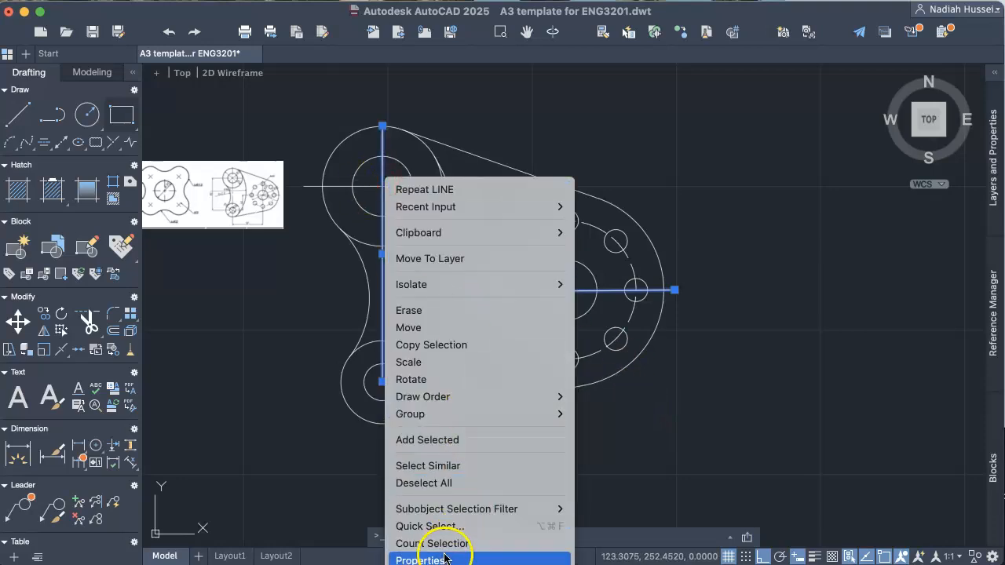
left_click(431, 555)
left_click(947, 374)
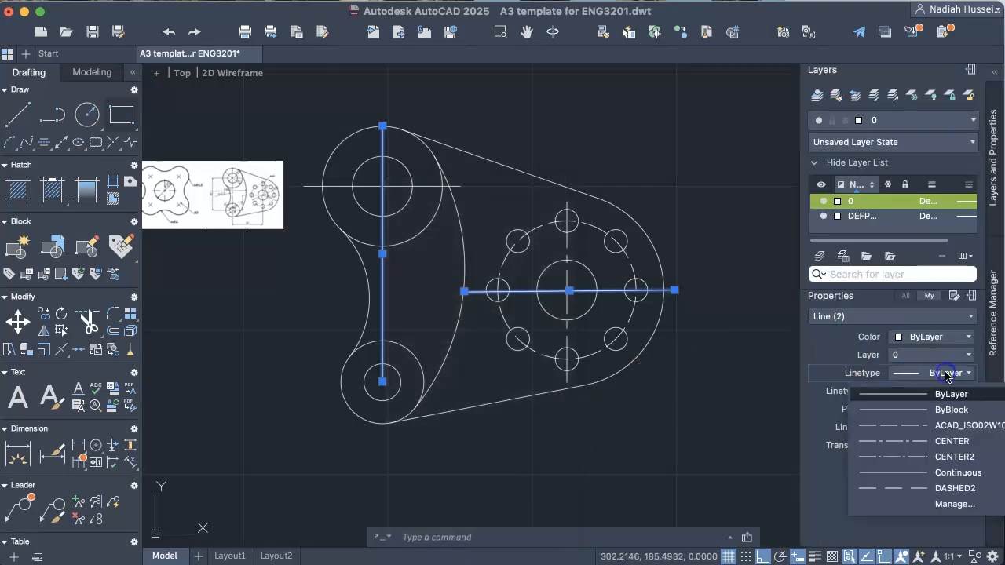
left_click(954, 456)
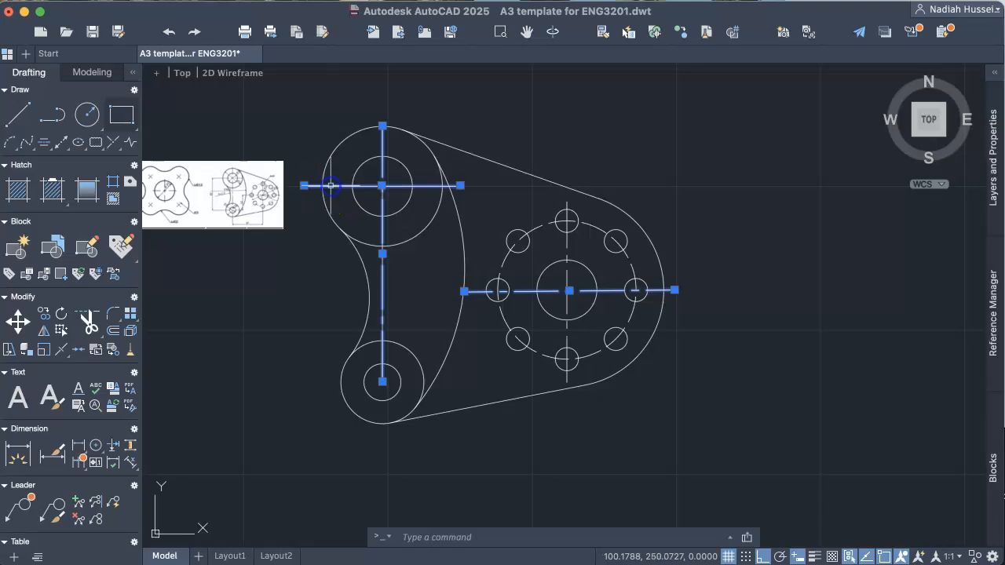
key("Escape")
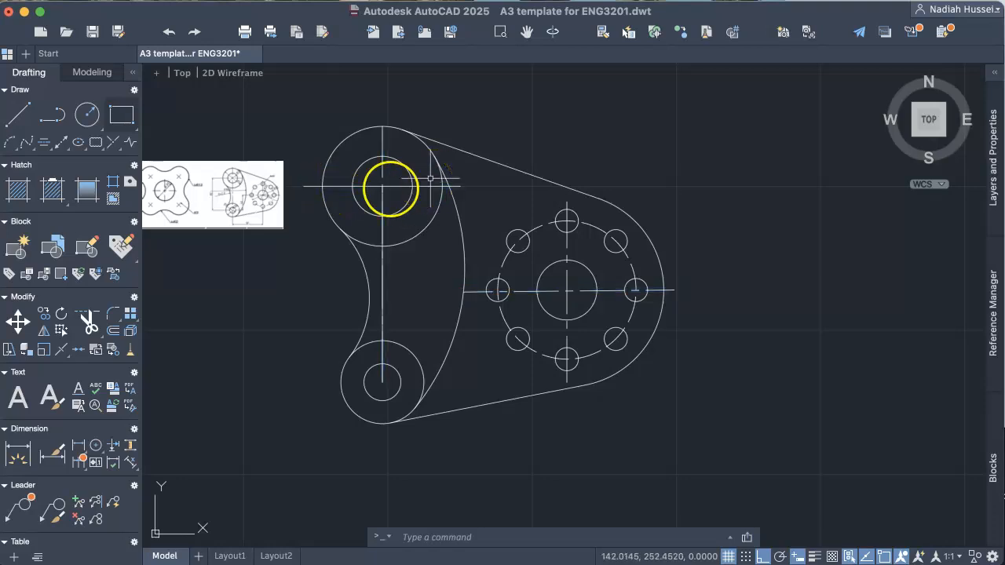
Set the linetype of the horizontal line through the upper boss to CENTER2
right_click(414, 184)
left_click(357, 186)
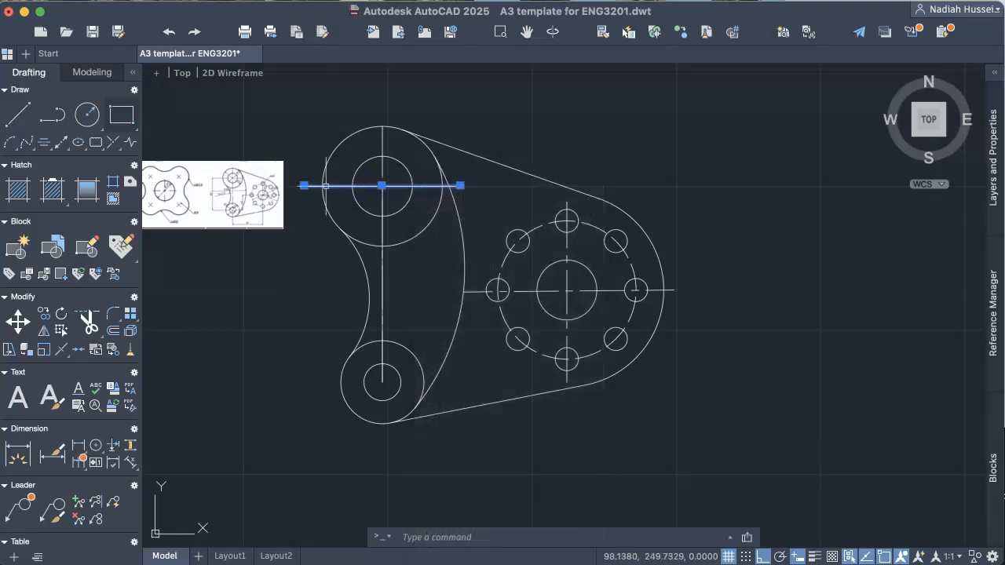
right_click(328, 188)
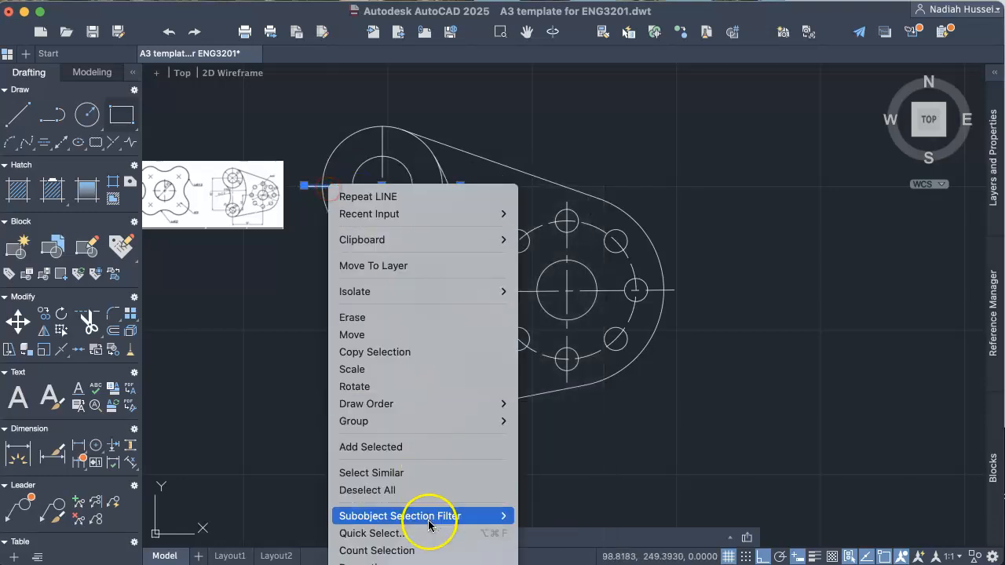
left_click(365, 554)
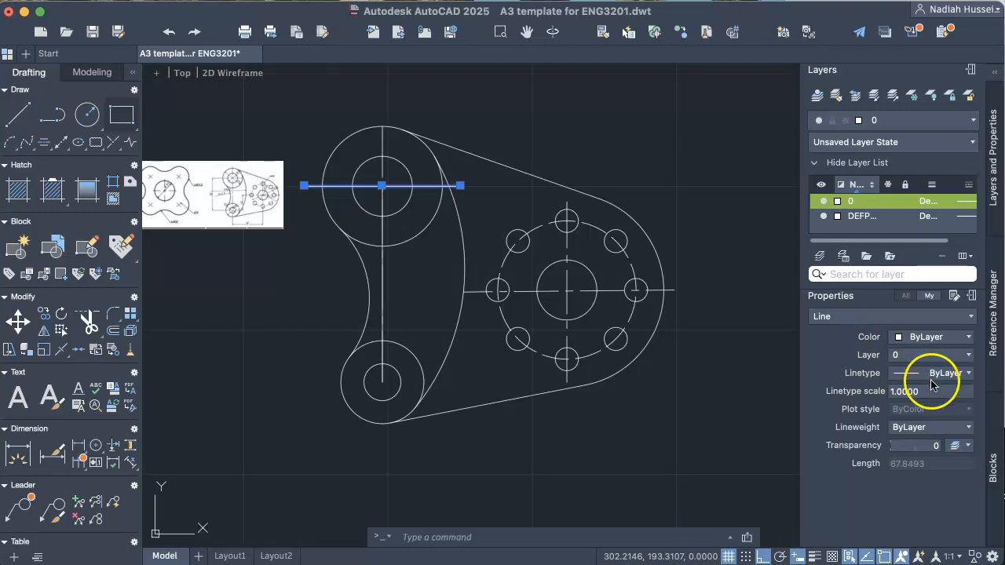
left_click(934, 375)
left_click(933, 455)
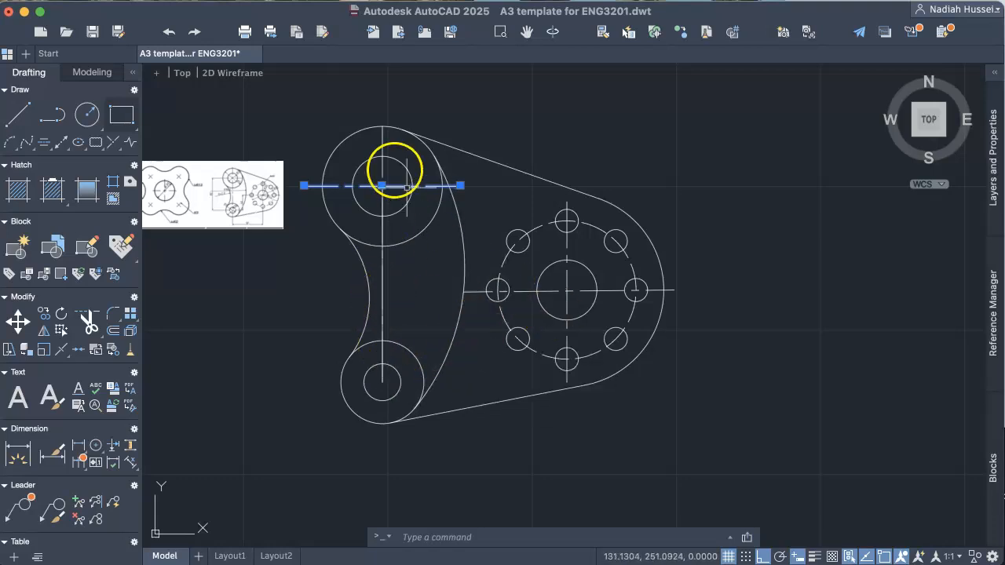
left_click(382, 284)
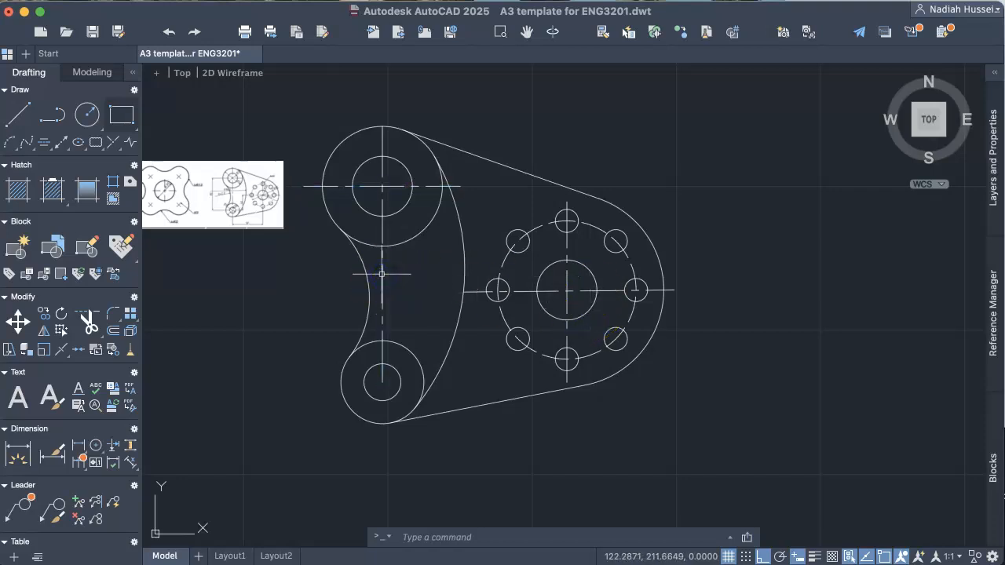
left_click(24, 116)
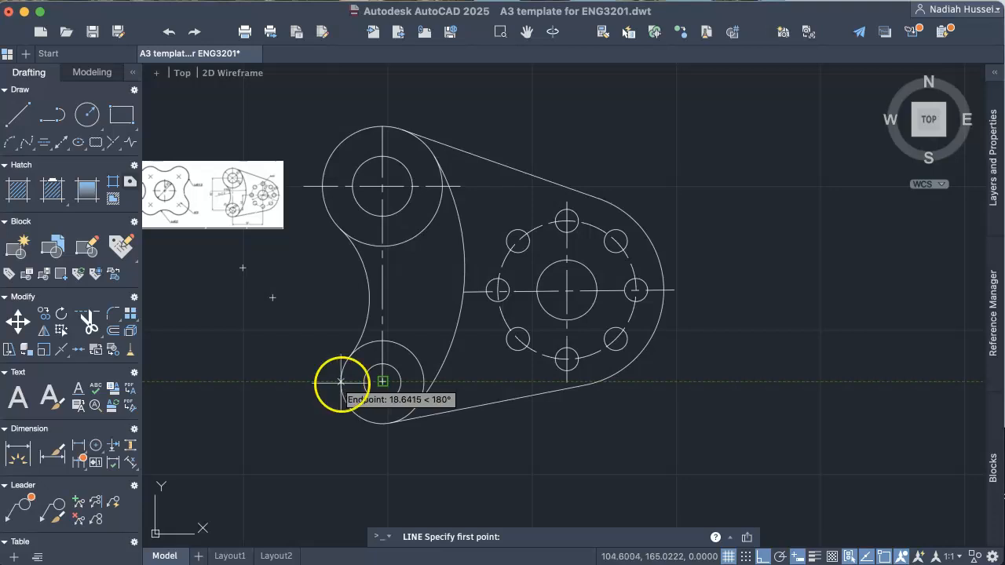
left_click(339, 383)
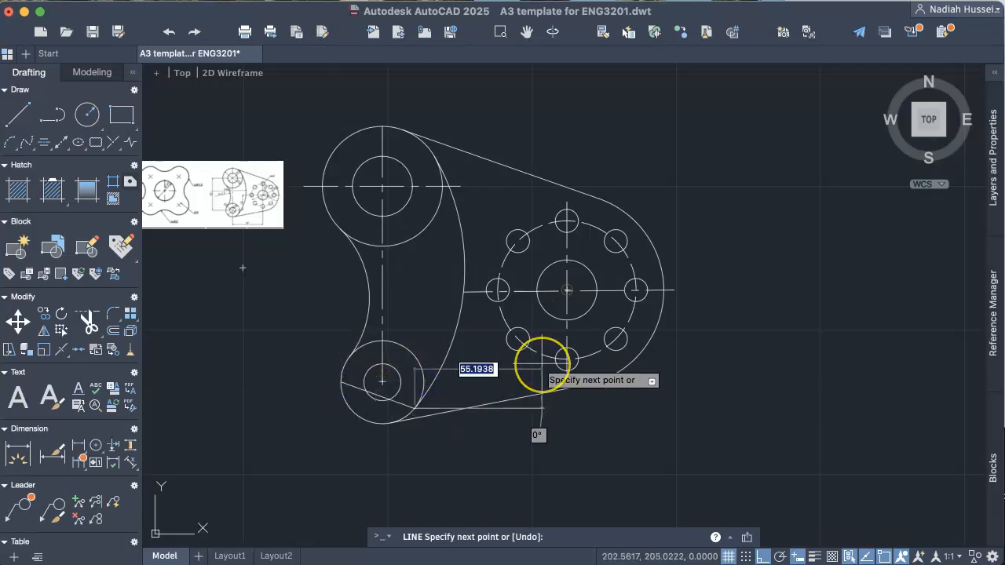
key("Escape")
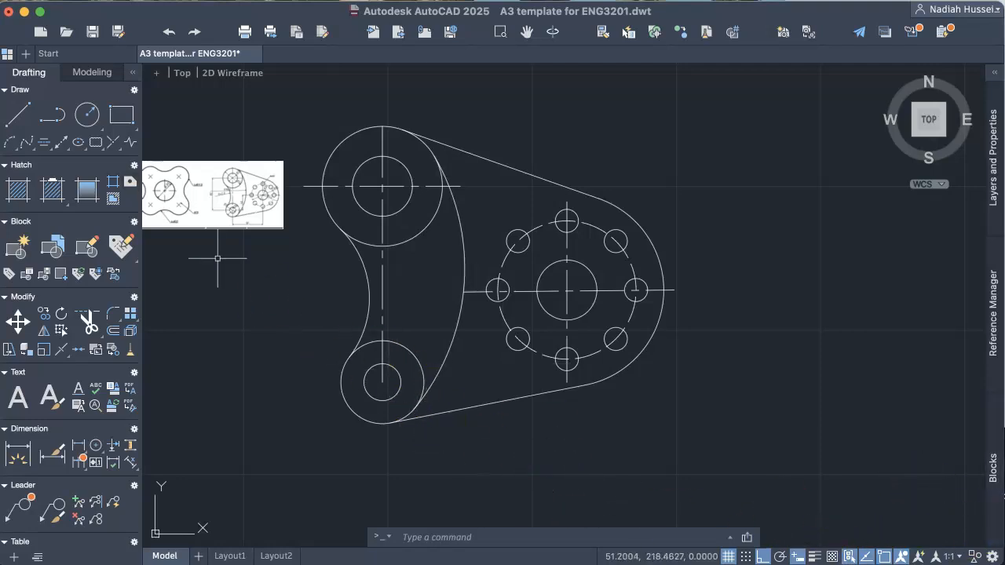
left_click(11, 118)
left_click(383, 382)
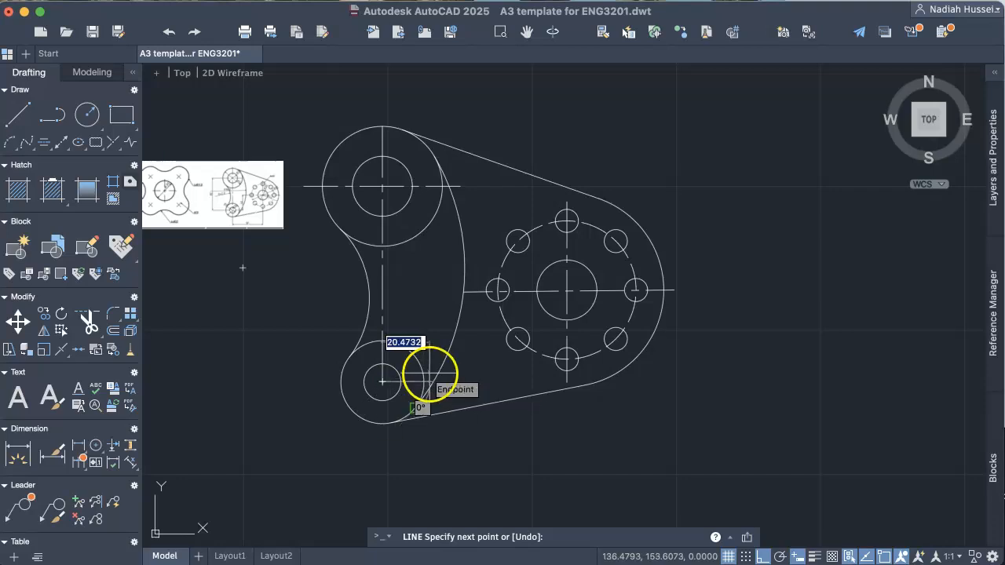
key("Escape")
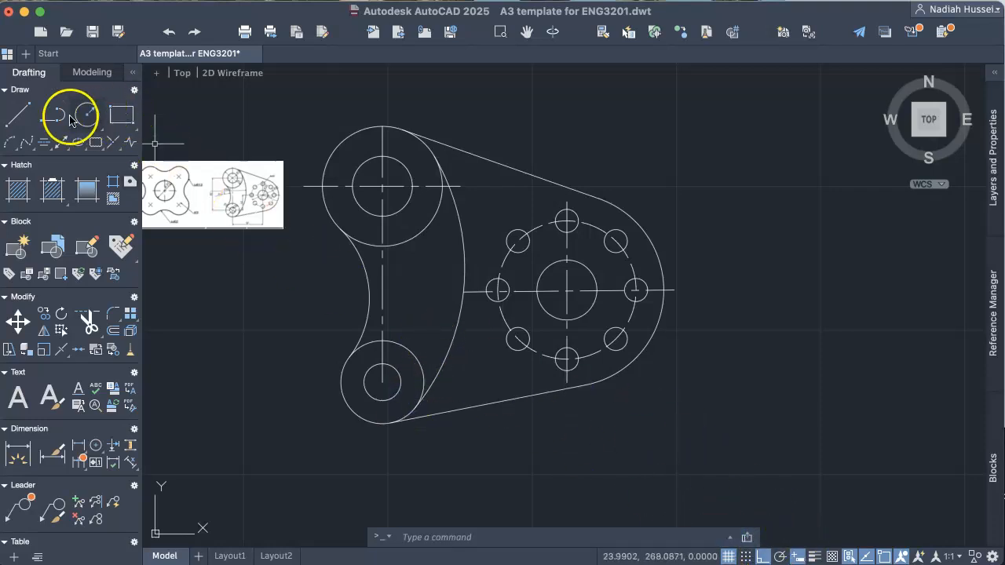
left_click(26, 115)
left_click(295, 384)
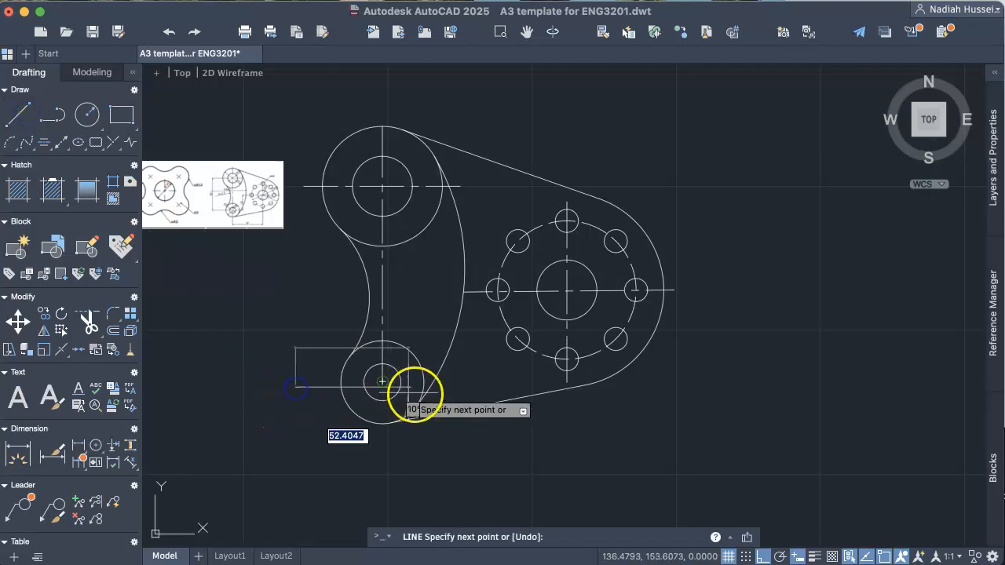
key("Escape")
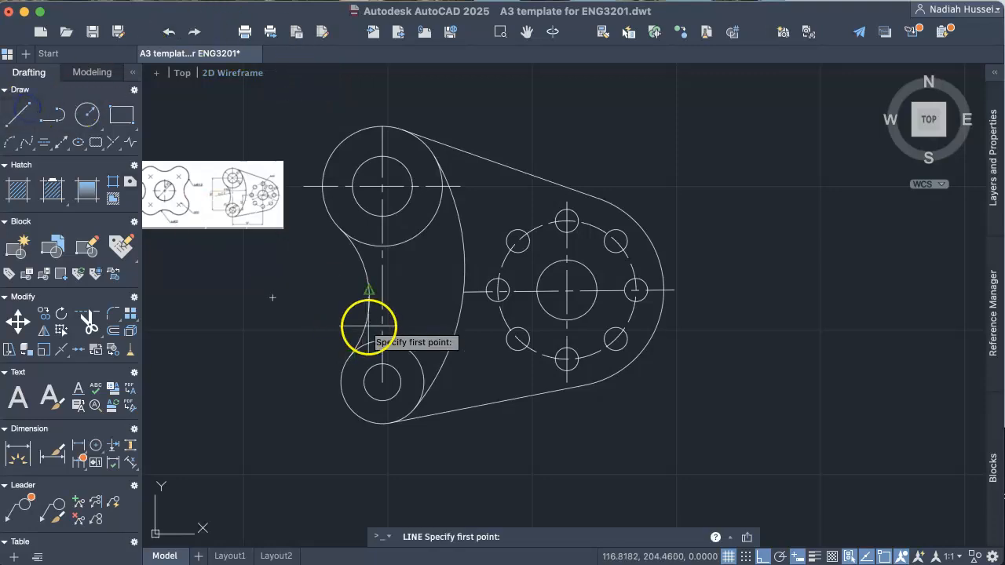
Draw a horizontal line through the lower boss's centre slightly past its outer circle, and extend the vertical line just below the boss
scroll(390, 384, "up", 4)
left_click(363, 379)
left_click(446, 379)
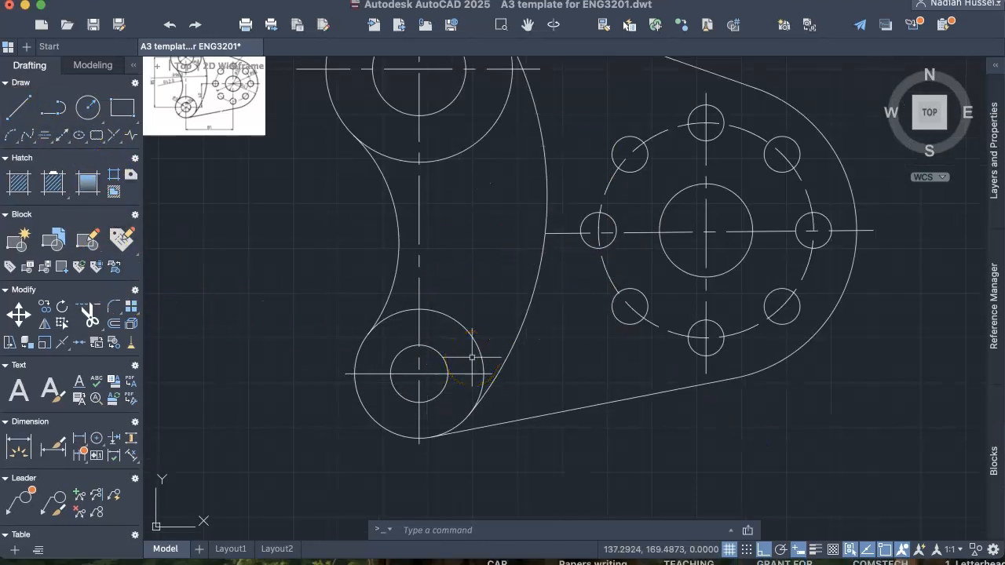
Try a radius dimension on the flange's central circle with its text over the circle's centre
left_click(567, 537)
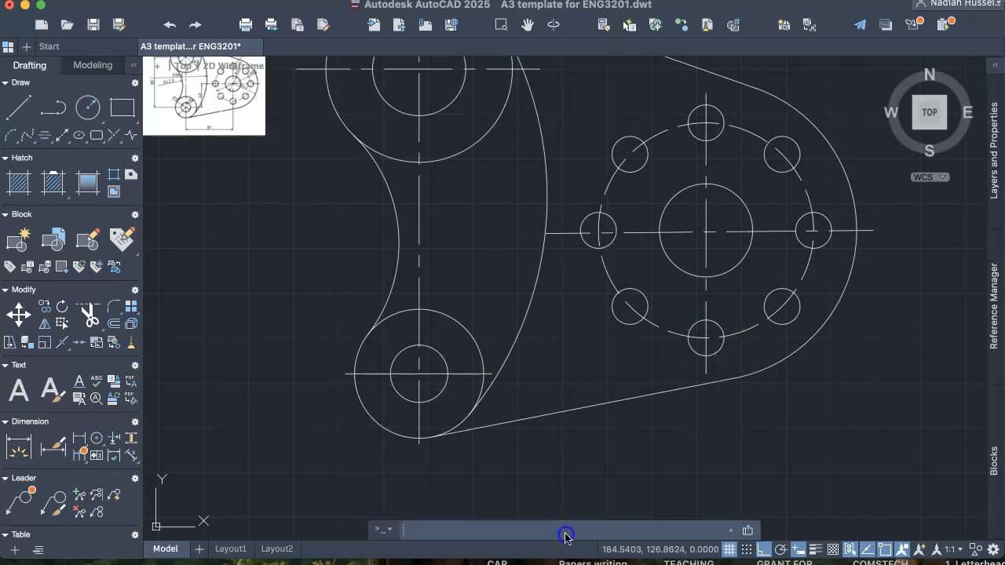
type("dimrad")
key("Return")
scroll(604, 495, "down", 3)
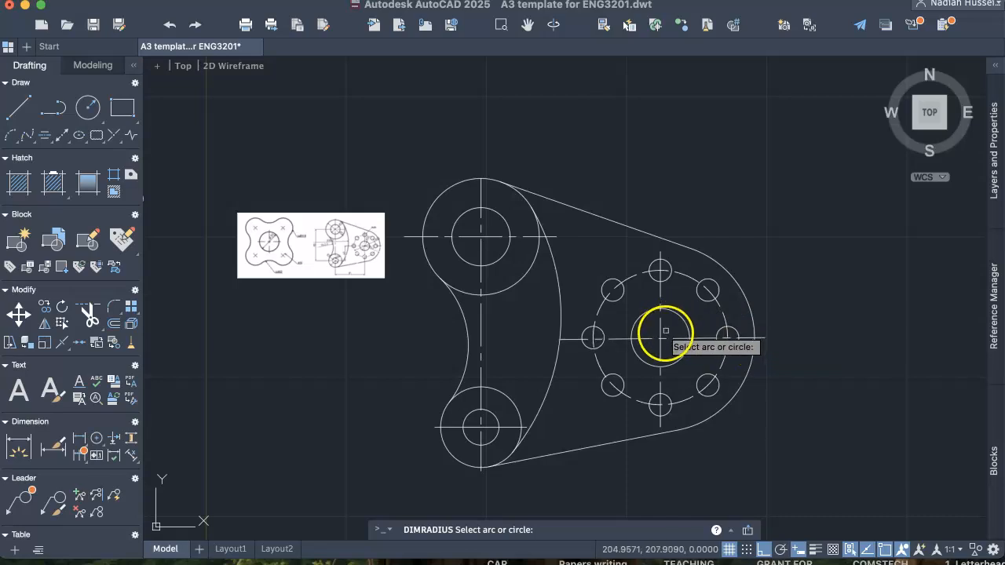
left_click(662, 334)
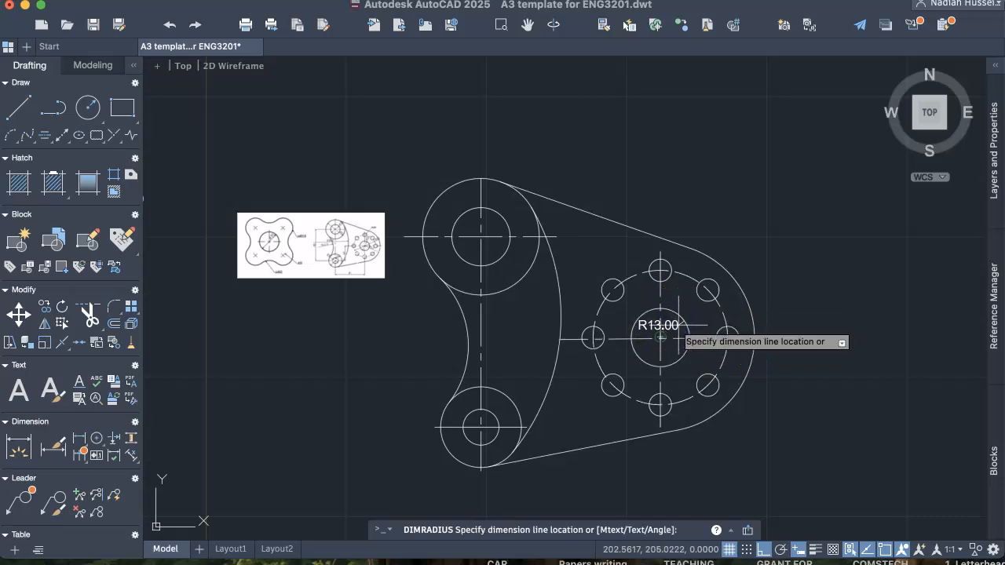
left_click(664, 336)
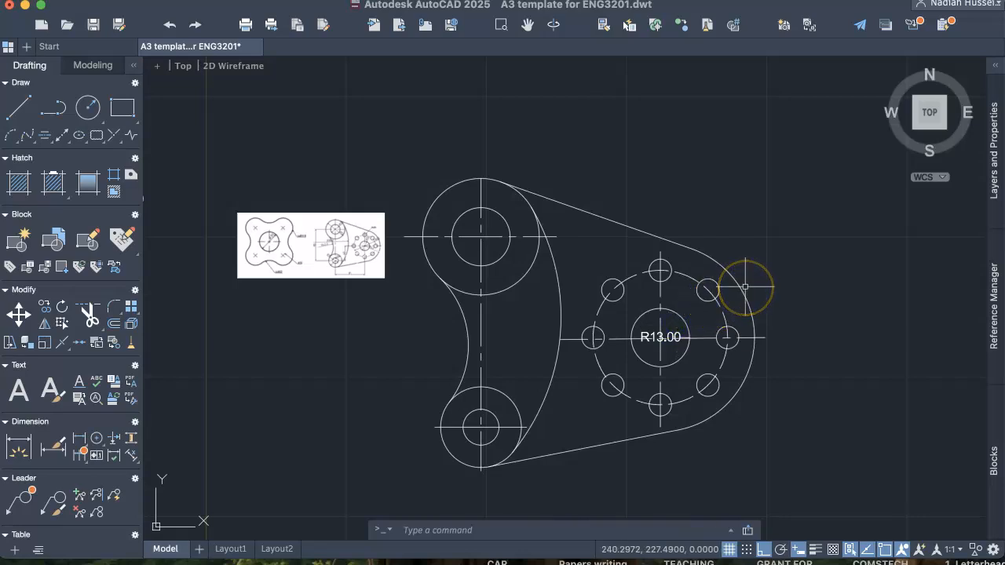
Add a radius dimension to the flange's central circle, placing the dimension inside the circle
scroll(744, 287, "up", 2)
scroll(744, 287, "up", 2)
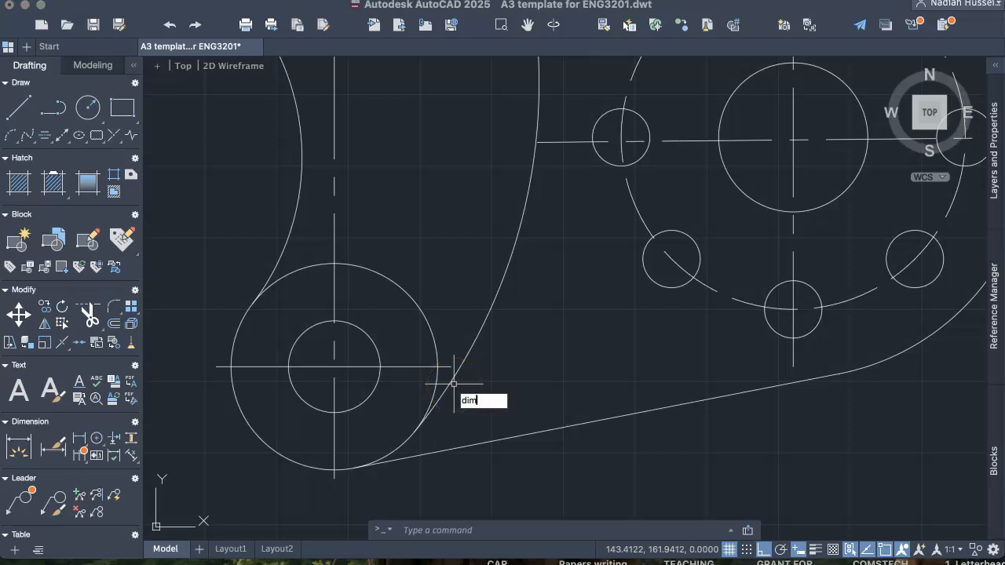
type("rad")
left_click(477, 424)
scroll(623, 398, "down", 2)
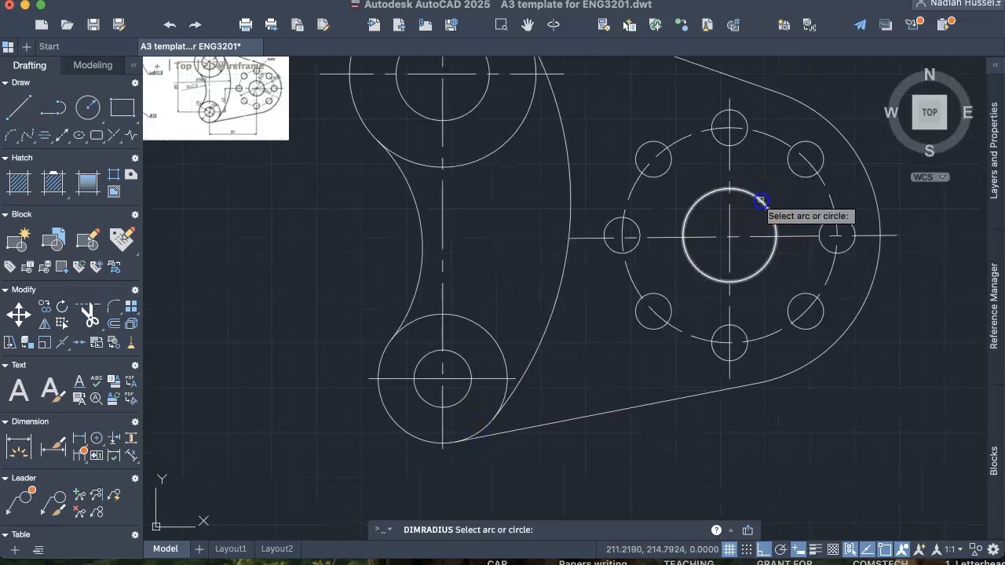
left_click(762, 202)
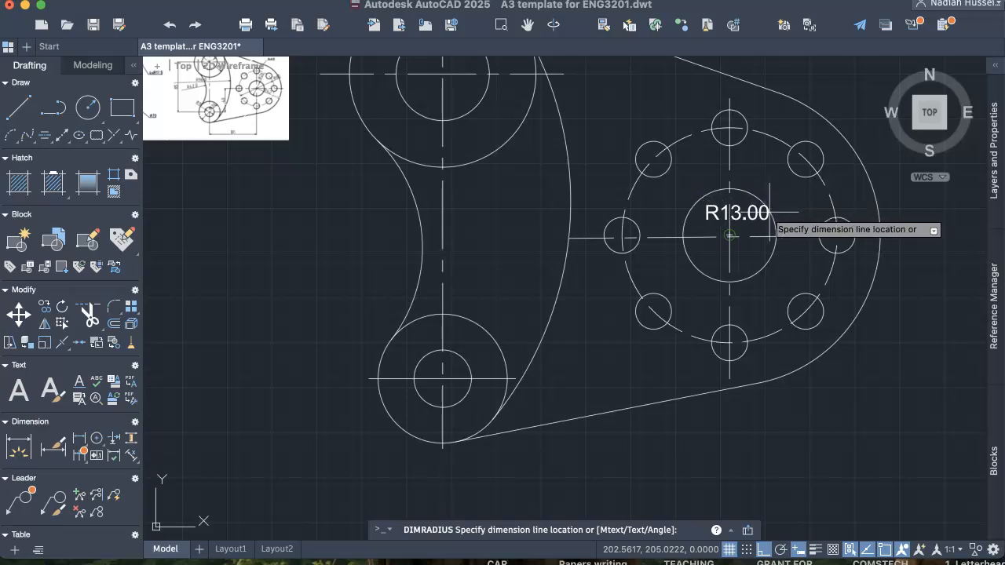
left_click(762, 234)
Turn off ortho mode and shift the central circle's radius dimension up and to the right, off the flange's horizontal centre line
left_click(741, 227)
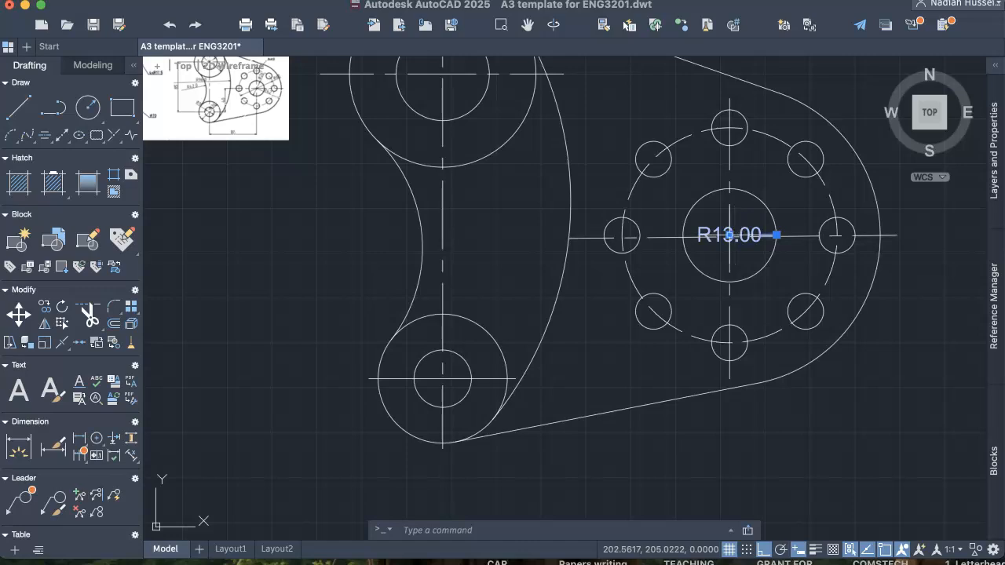
left_click(776, 234)
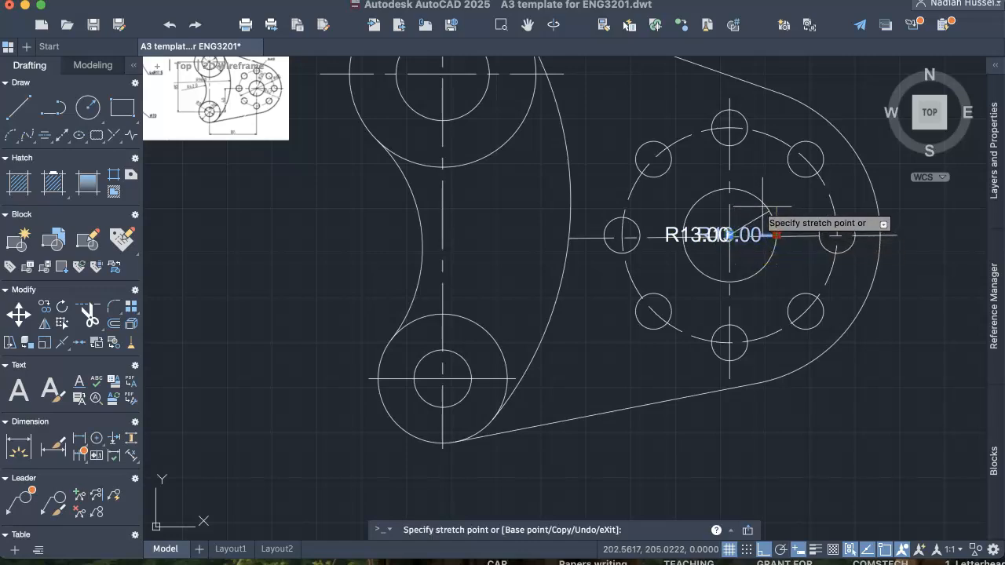
left_click(751, 202)
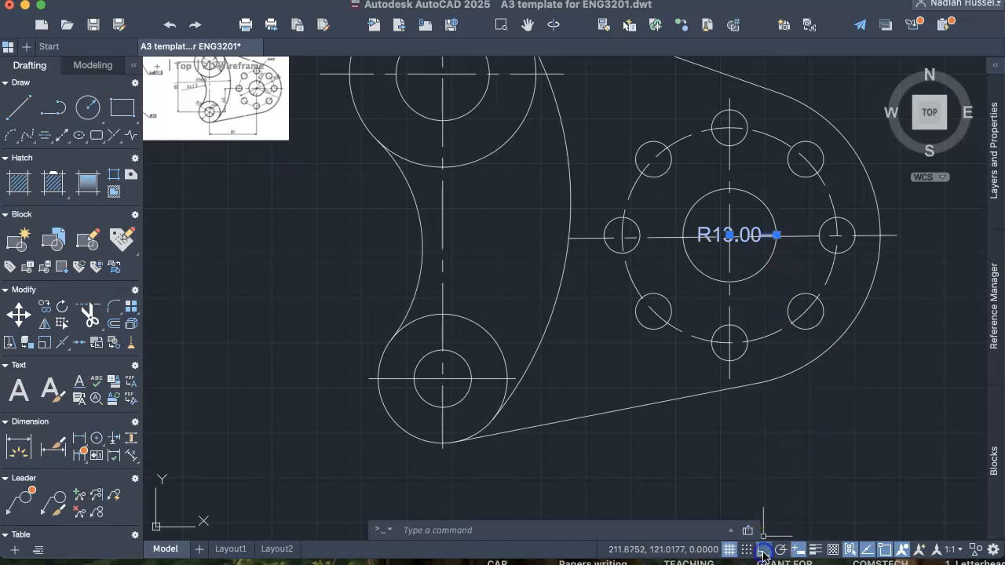
left_click(777, 235)
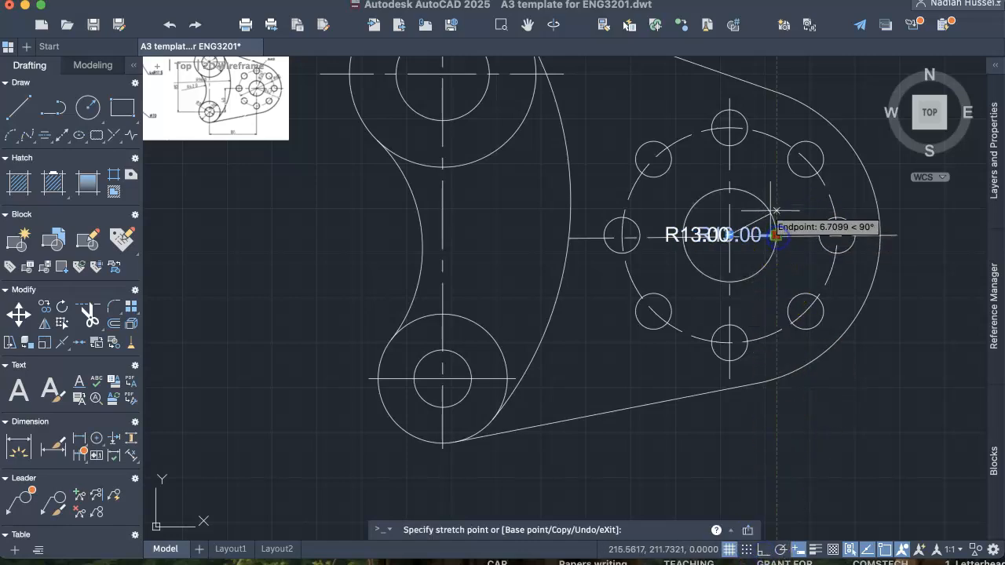
left_click(766, 216)
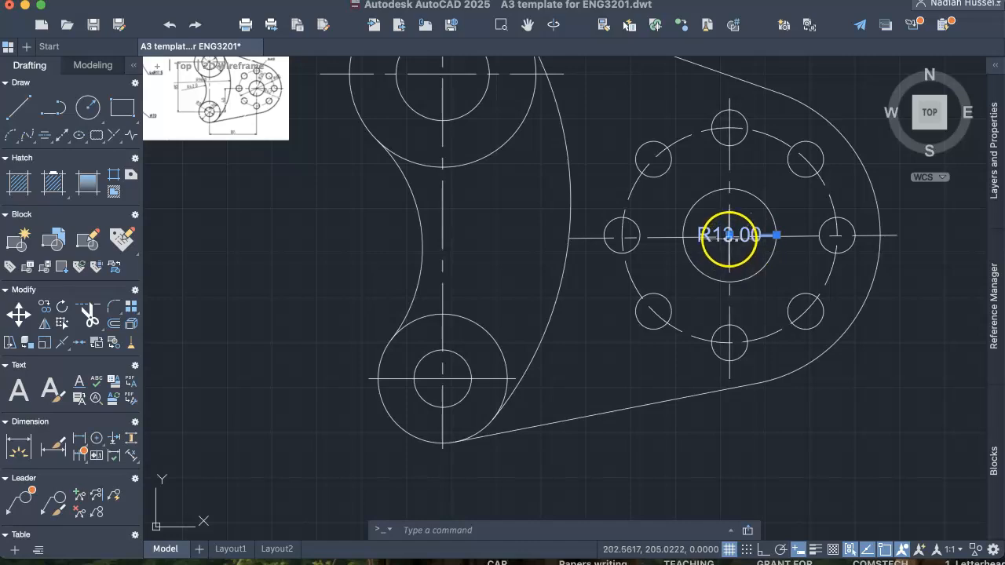
left_click(730, 236)
left_click(749, 208)
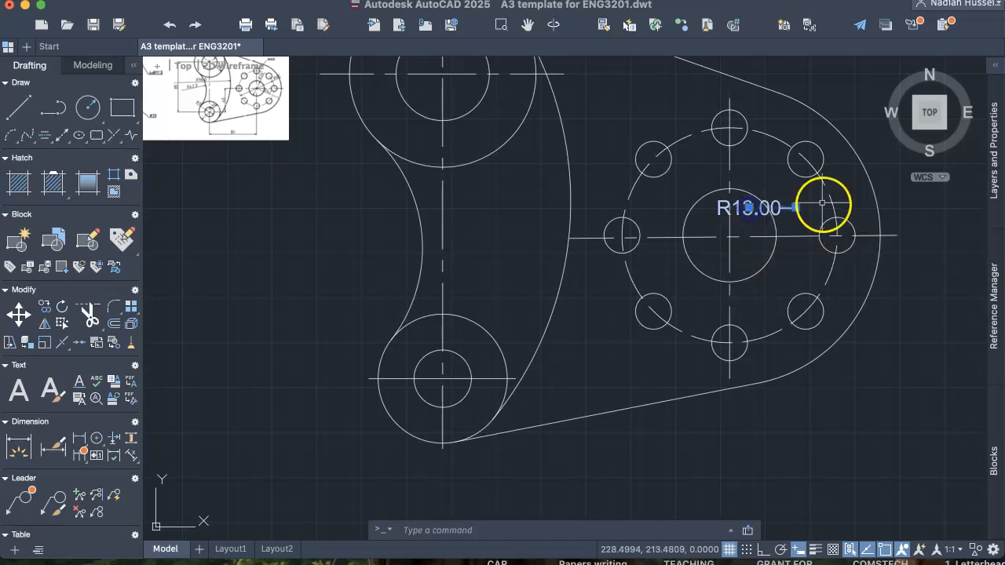
Dimension the radius of the flange's large outer arc, placing the text outside the arc on its lower right side
left_click(829, 350)
left_click(831, 354)
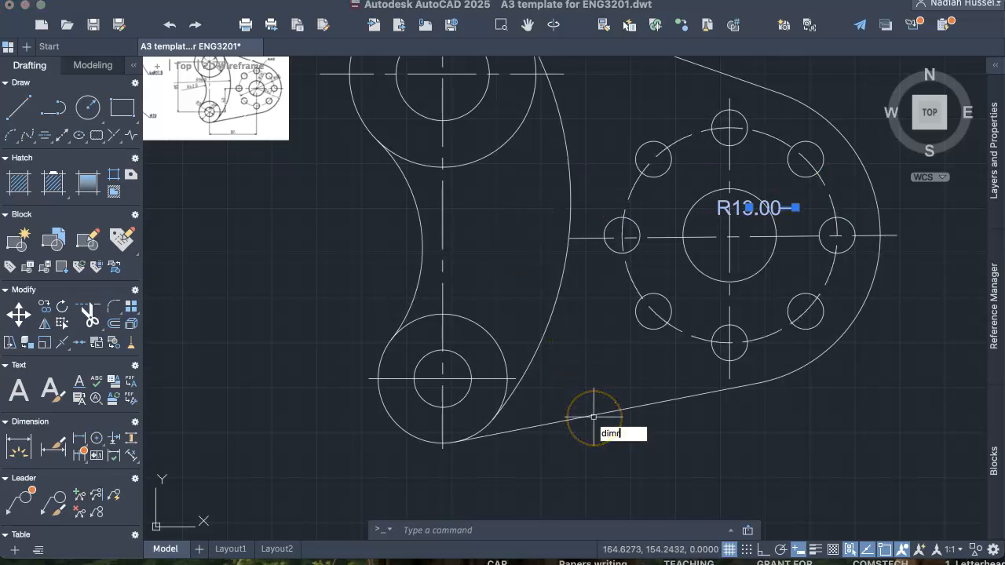
key("Return")
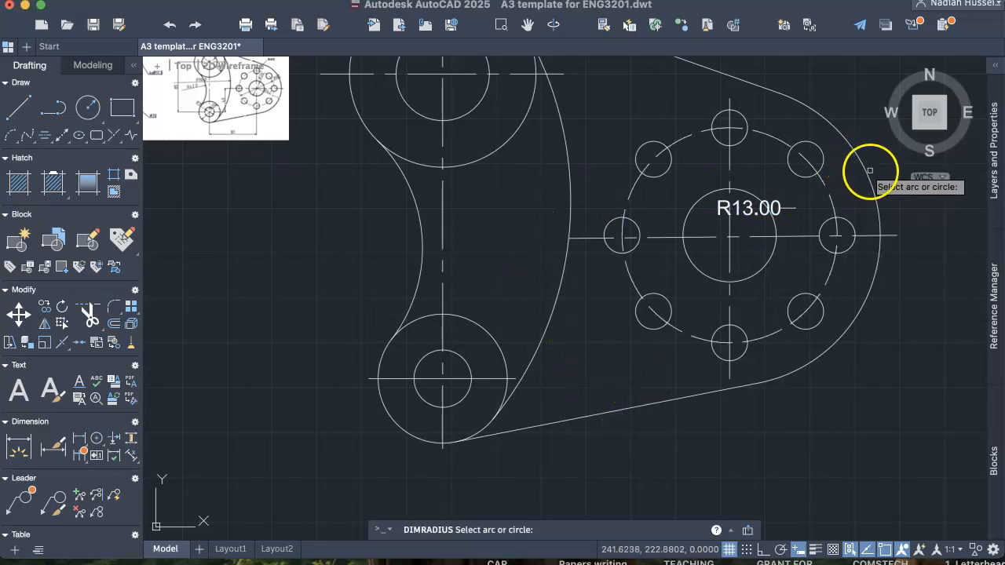
left_click(865, 171)
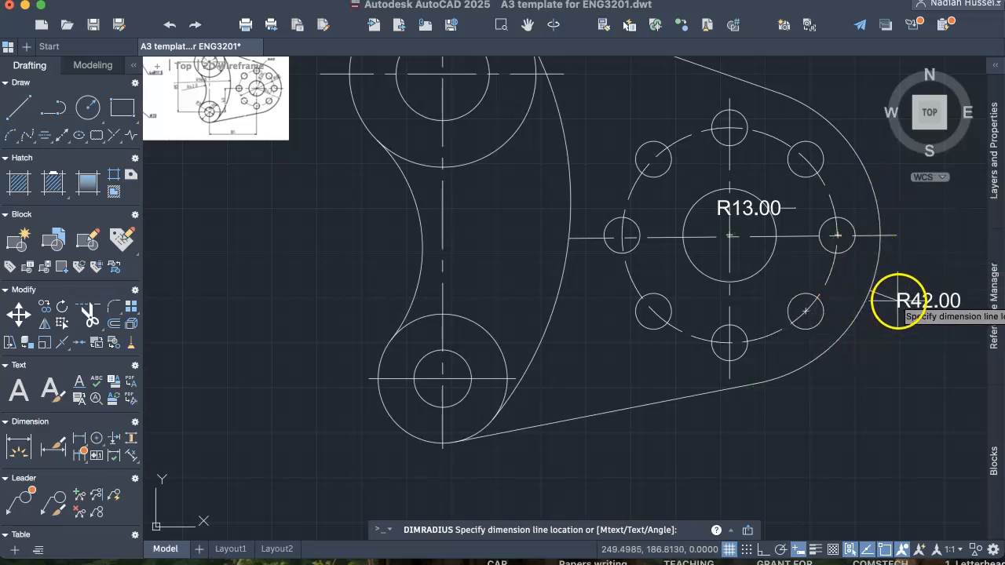
left_click(895, 299)
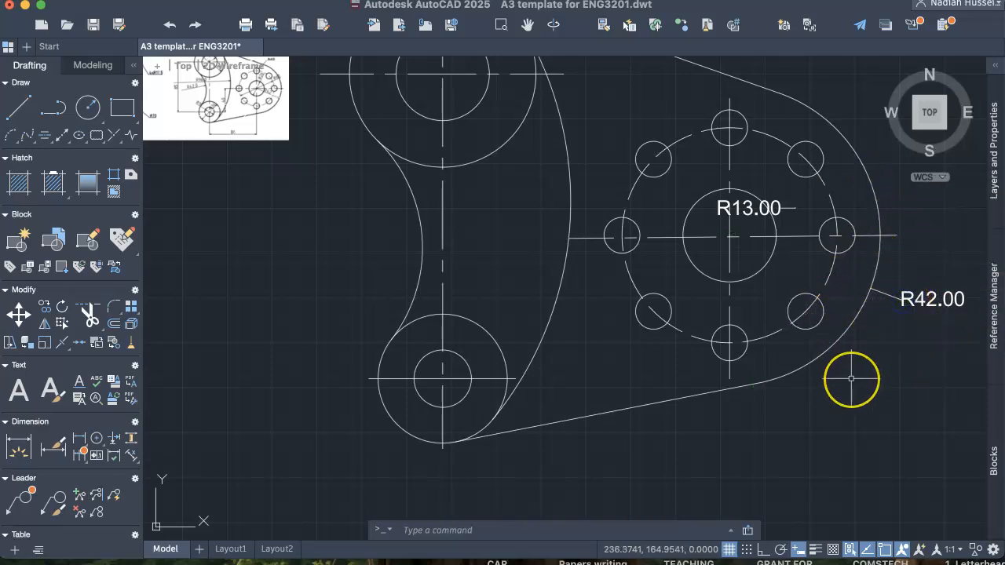
Dimension the radius of the lower-left hole on the flange's hole ring
key("Return")
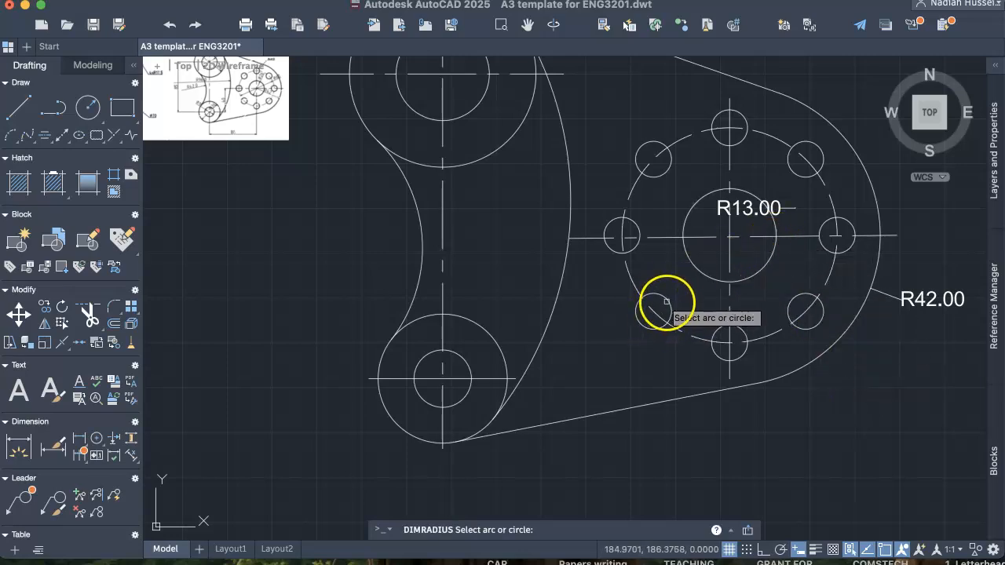
left_click(666, 301)
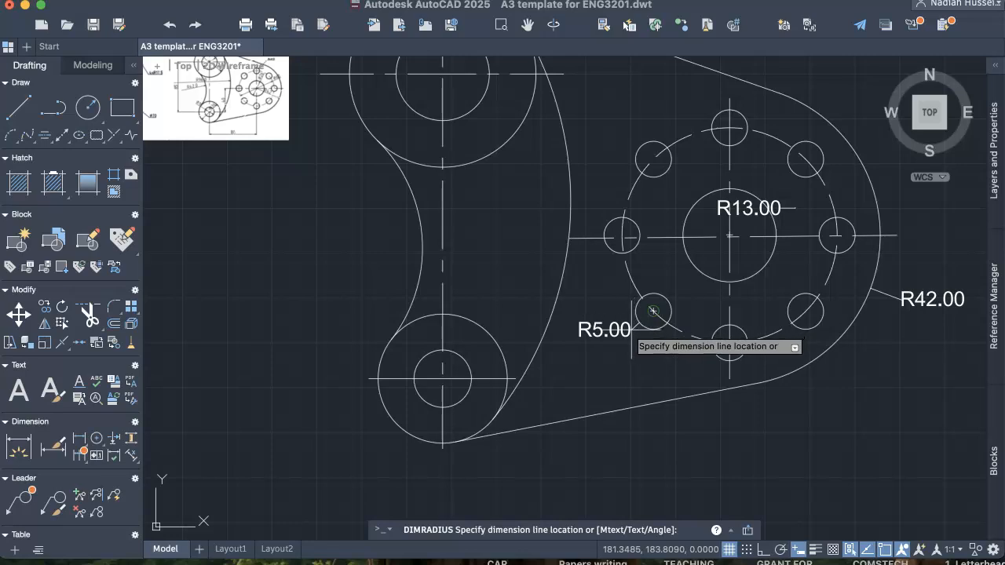
left_click(669, 327)
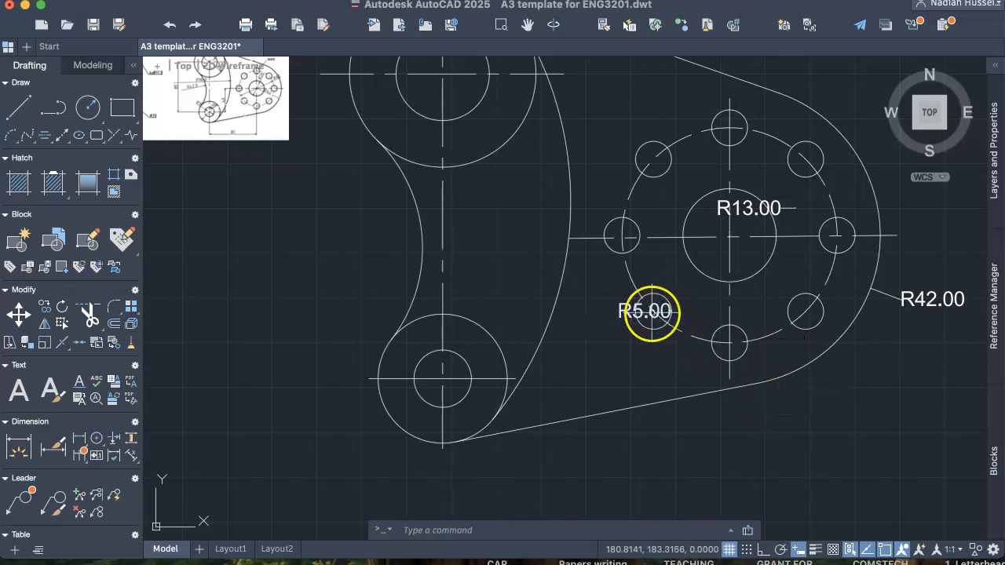
Move the lower-left hole's radius dimension text outside the hole ring, down and to the left, with its leader pointing at the hole
left_click_drag(649, 313, 624, 336)
left_click(670, 312)
left_click(629, 352)
left_click(750, 420)
left_click(648, 351)
key("Escape")
left_click(628, 341)
left_click(614, 346)
left_click(623, 334)
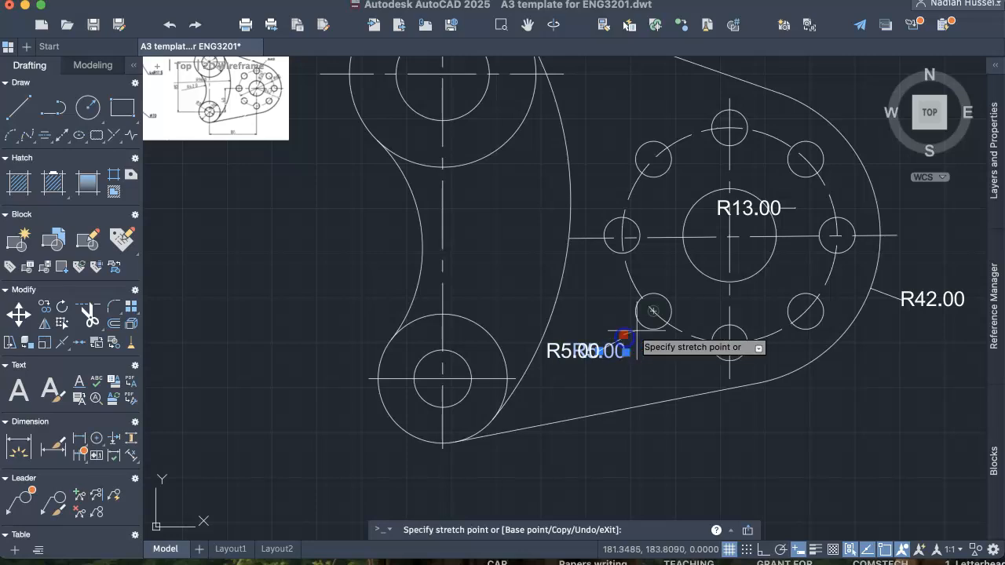
left_click(653, 311)
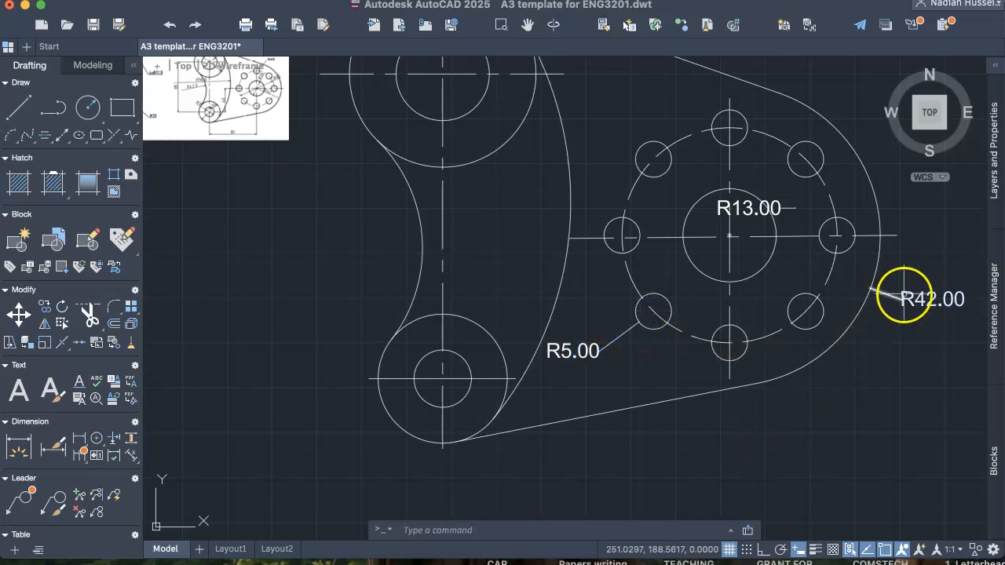
Move the central circle's radius dimension text above and left of the circle, and stretch its leader towards the circle's centre
left_click(763, 210)
left_click(746, 211)
left_click(795, 208)
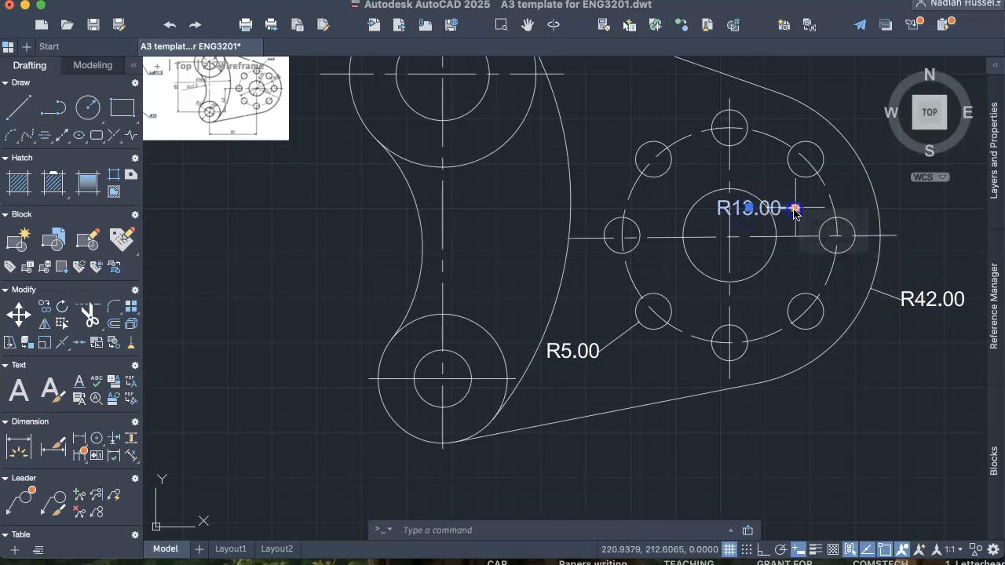
left_click(749, 209)
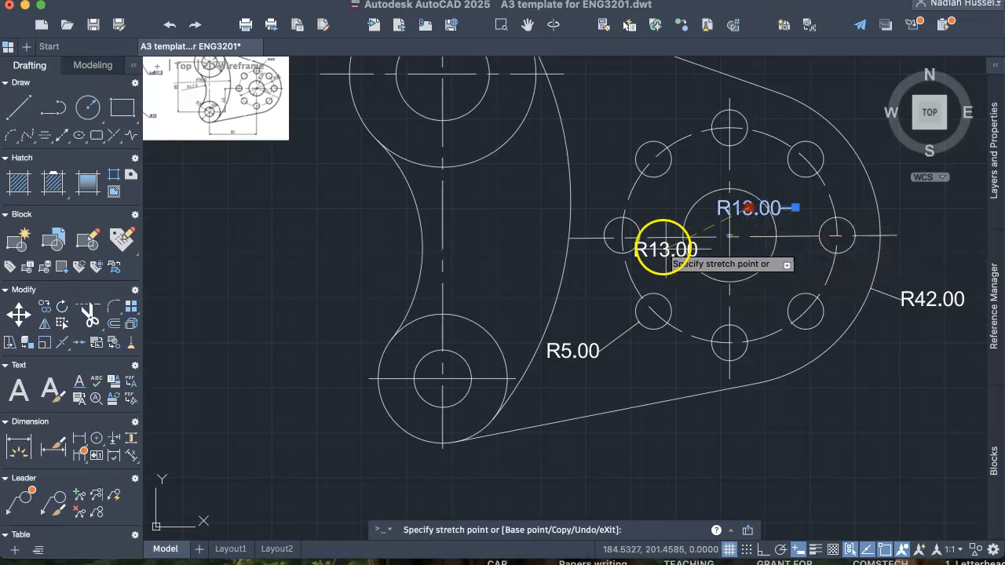
left_click(718, 174)
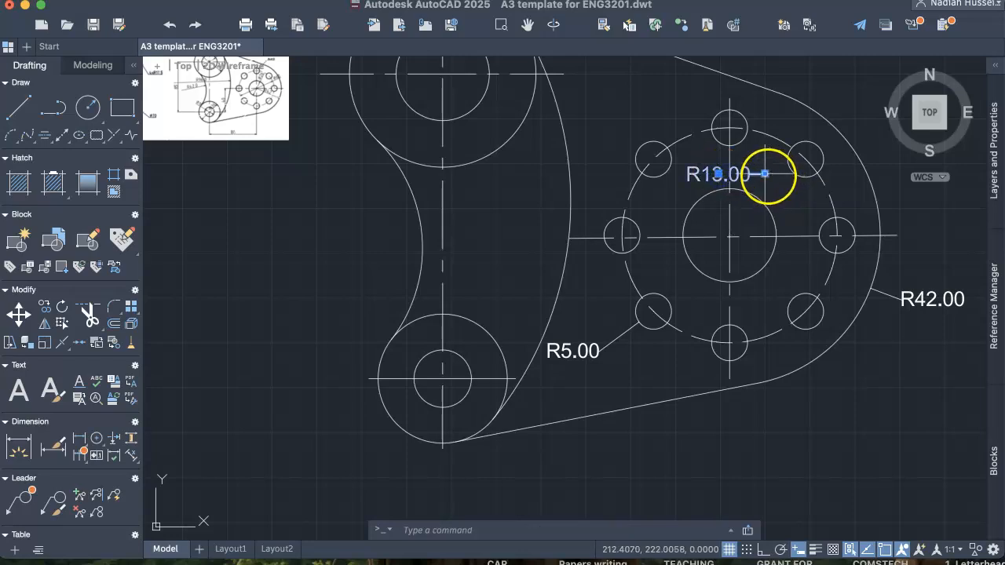
left_click(765, 174)
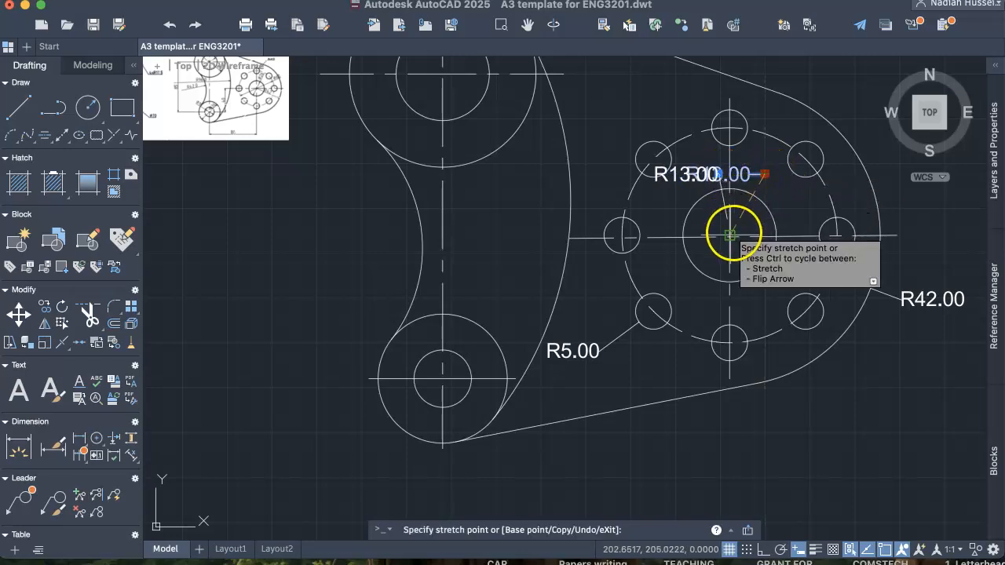
key("Escape")
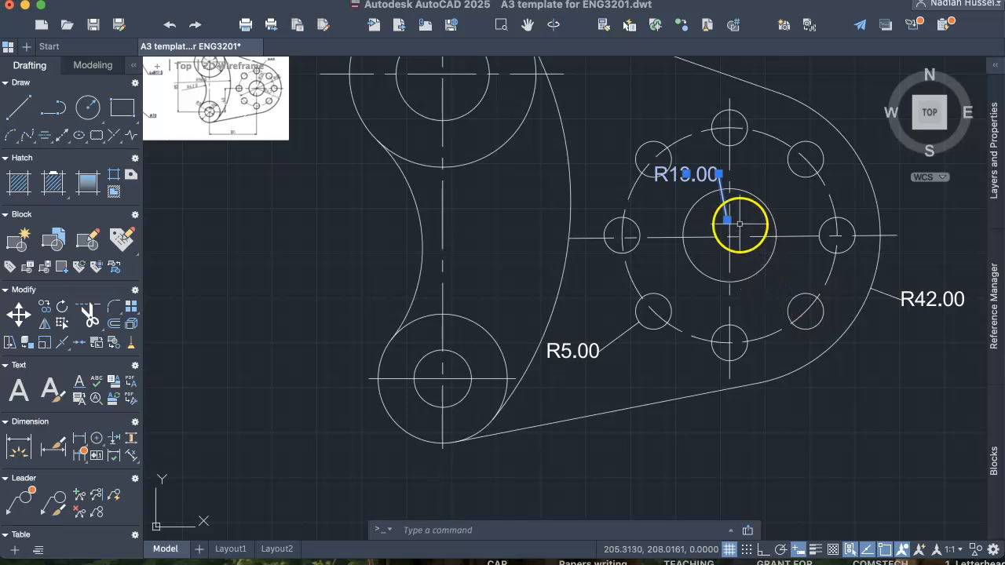
Try to stretch the central circle's radius dimension so its leader reaches the circle's centre and its text sits beside it
left_click(728, 219)
left_click(679, 199)
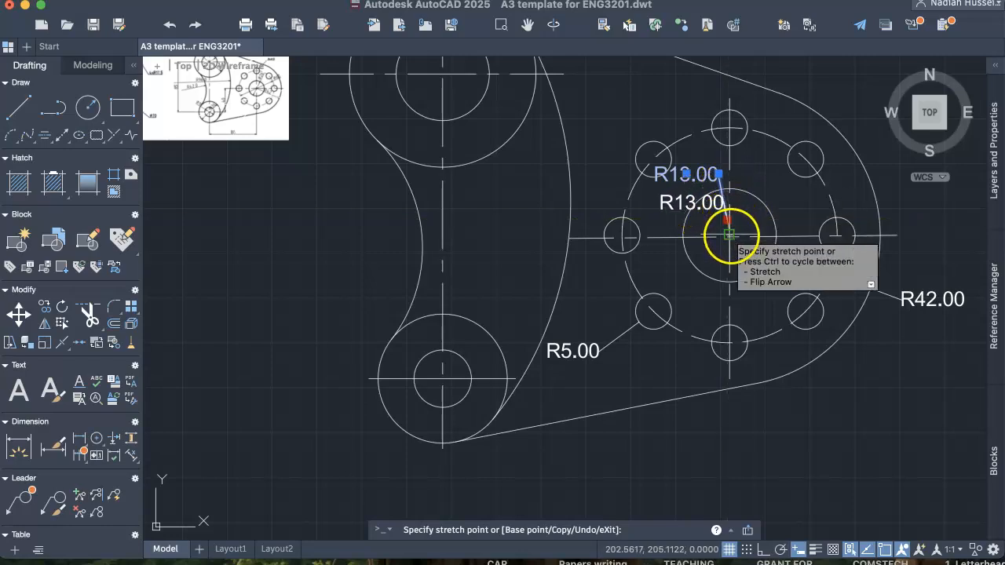
left_click(727, 220)
key("Escape")
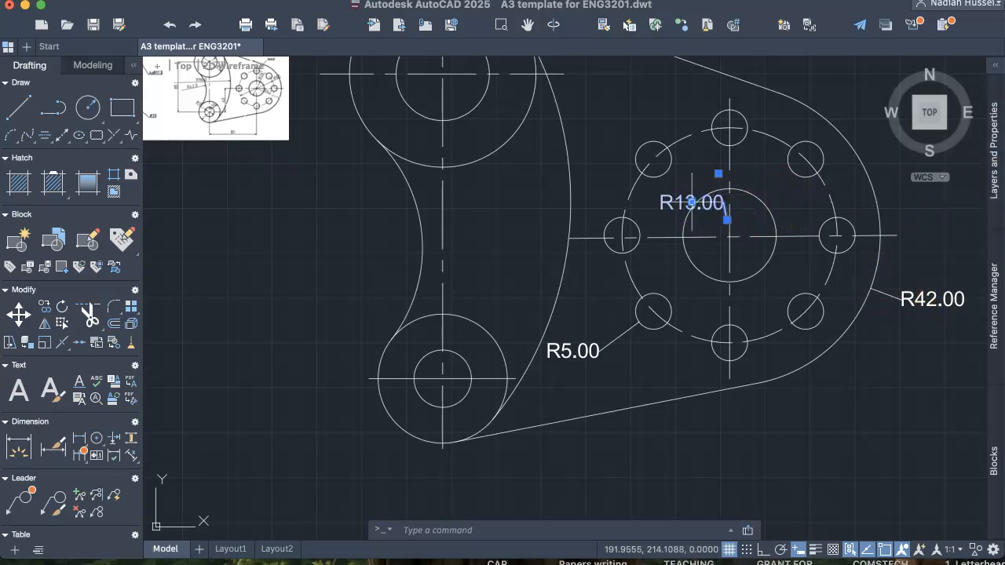
key("Escape")
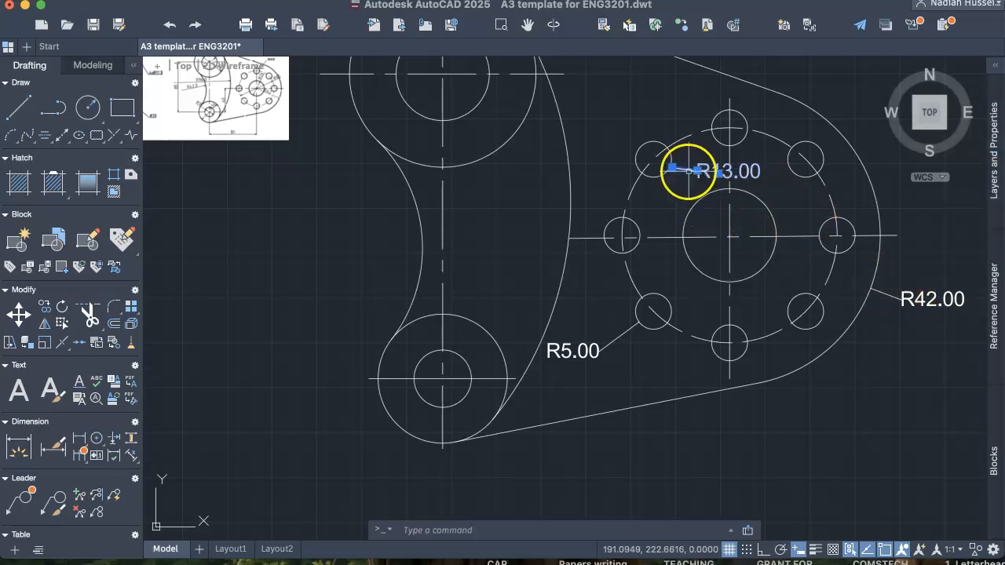
key("Escape")
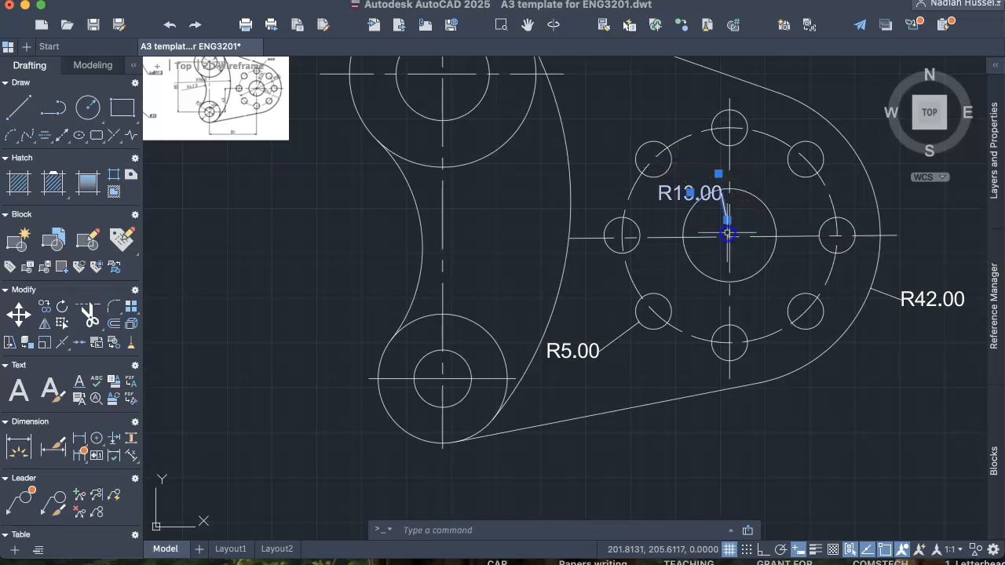
key("Escape")
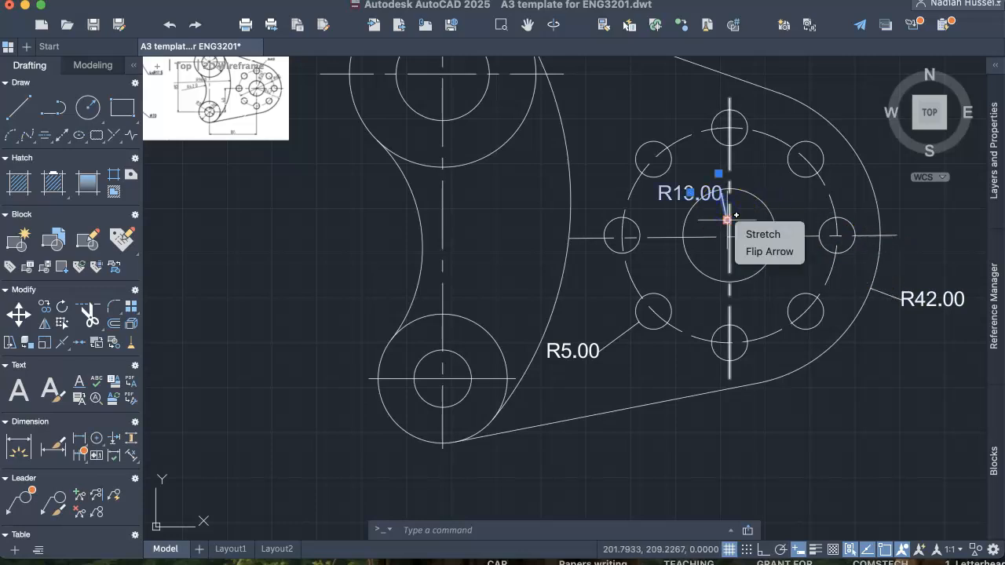
left_click(727, 221)
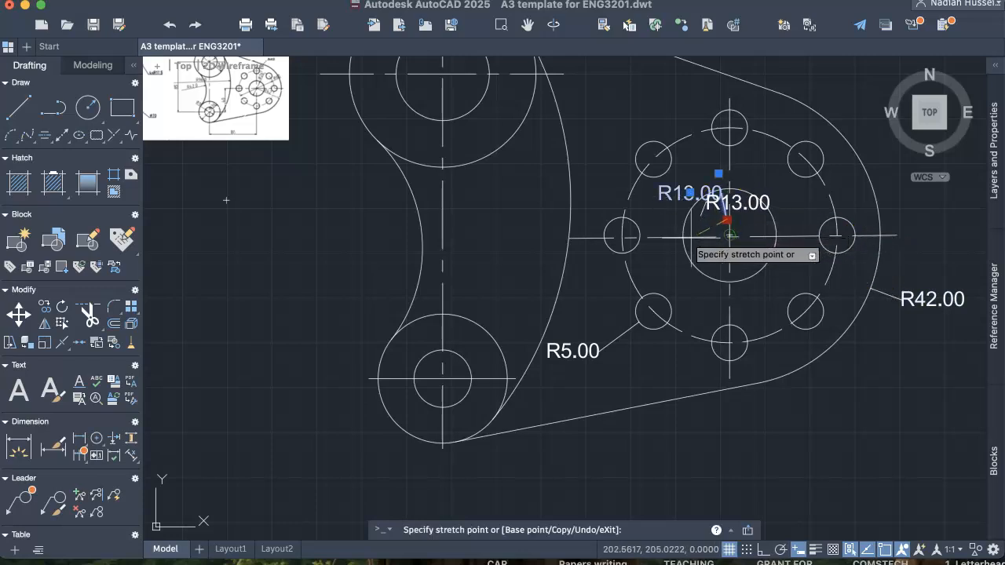
left_click(713, 240)
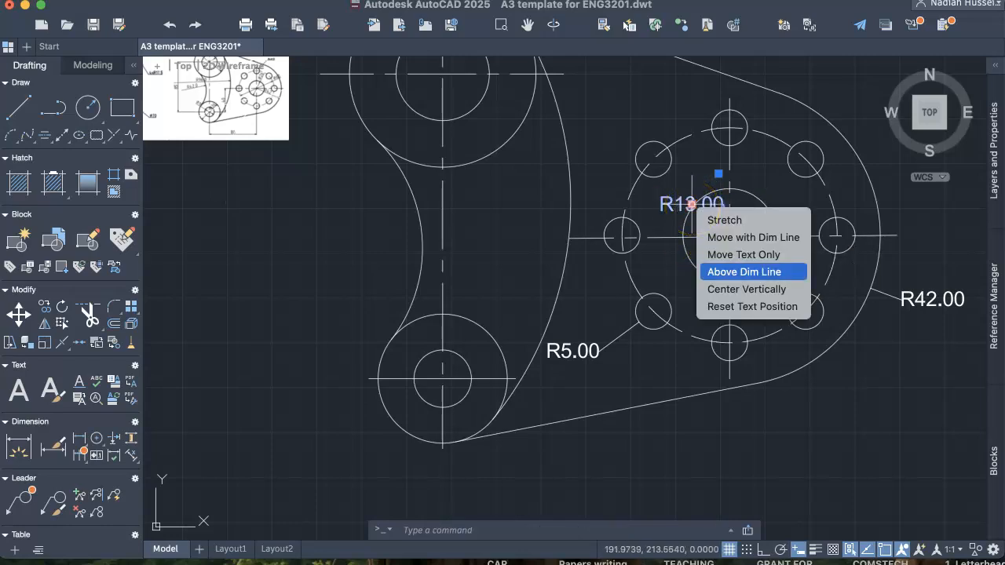
Delete the central circle's radius dimension and dimension its radius again, placing the text outside the circle on its lower left side
left_click(639, 215)
left_click(673, 207)
key("Delete")
type("mra")
key("Return")
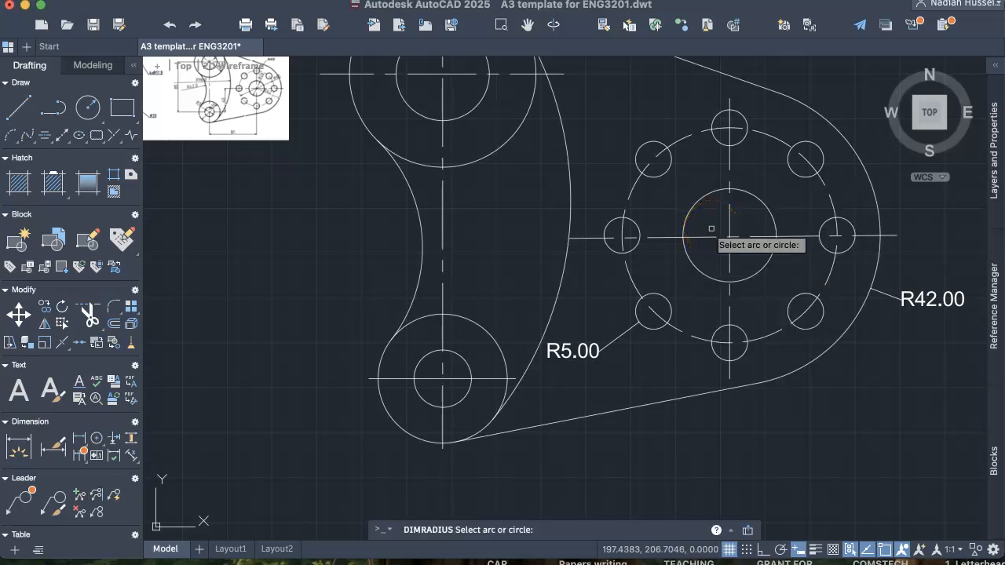
left_click(695, 265)
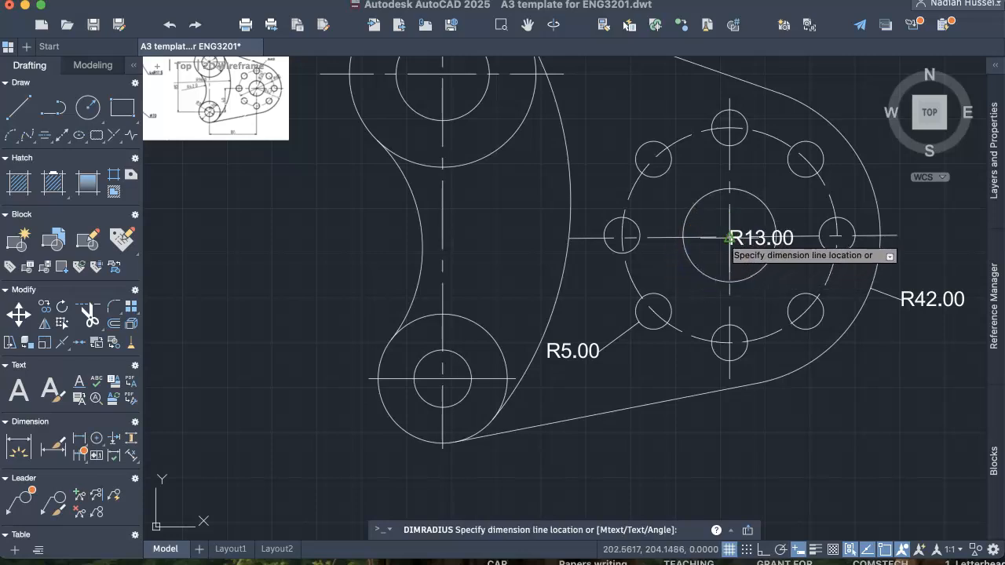
left_click(686, 275)
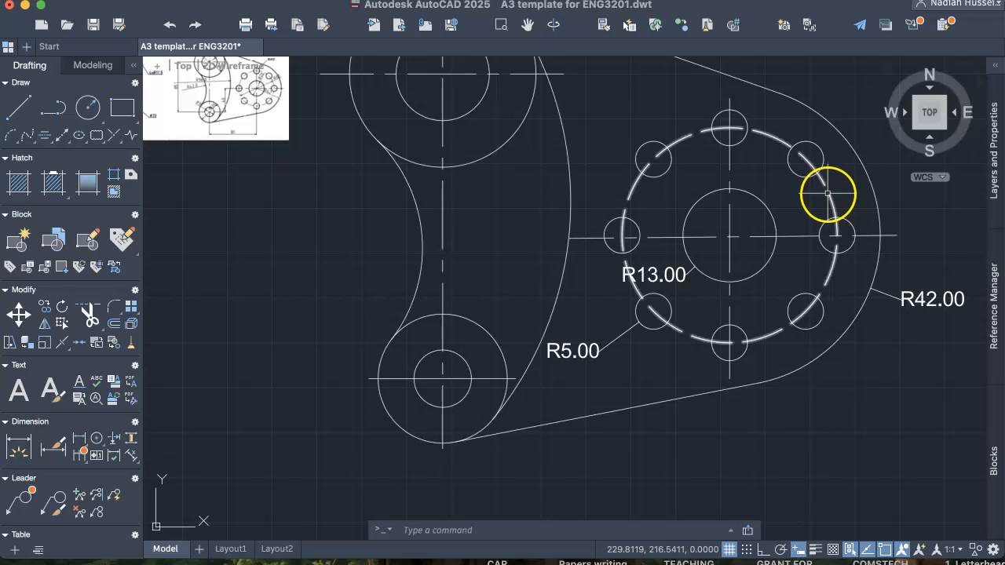
Dimension the radius of the dashed pitch circle through the eight holes, placing the text inside it on the upper right side
type("im")
key("Return")
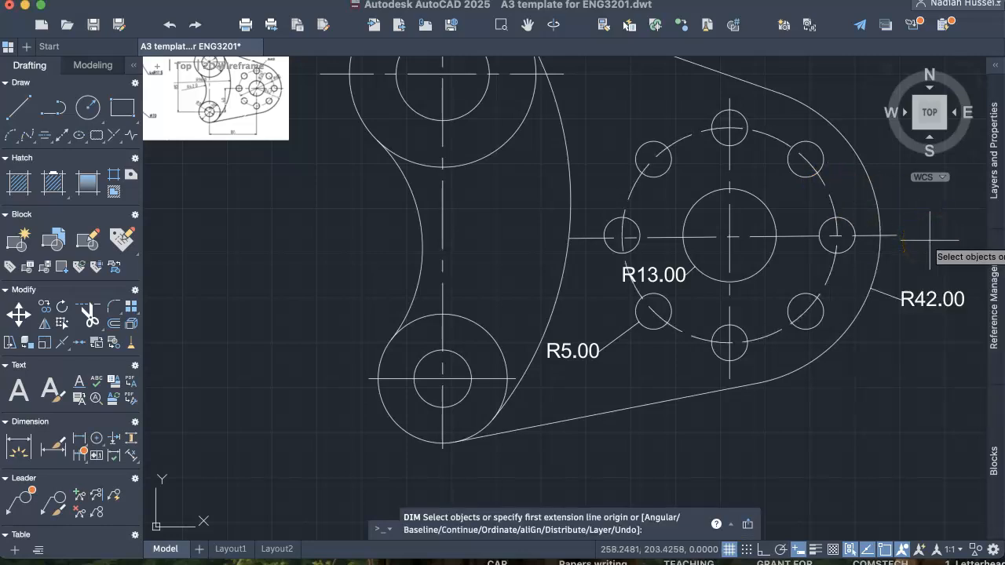
key("Escape")
type("dimrad")
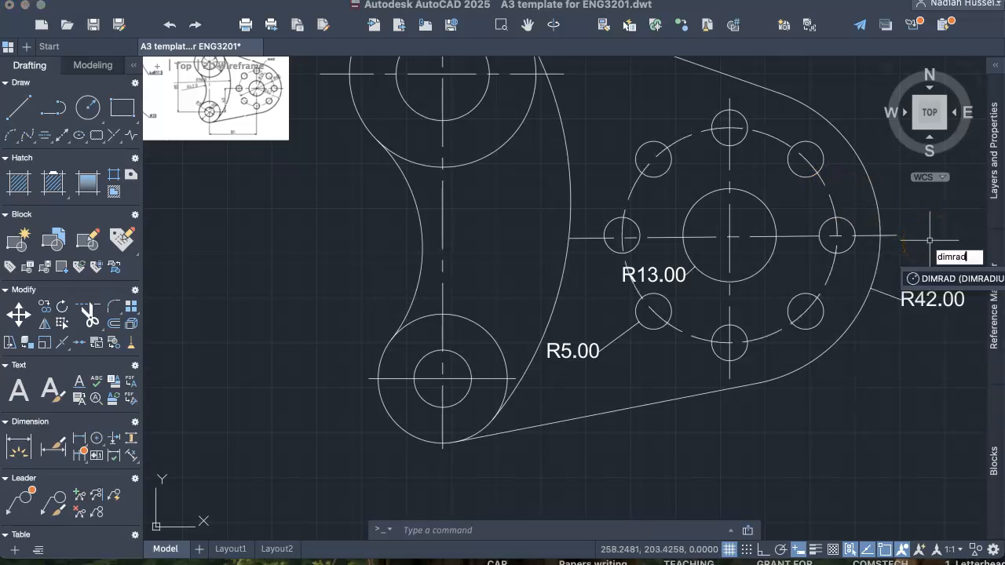
key("Return")
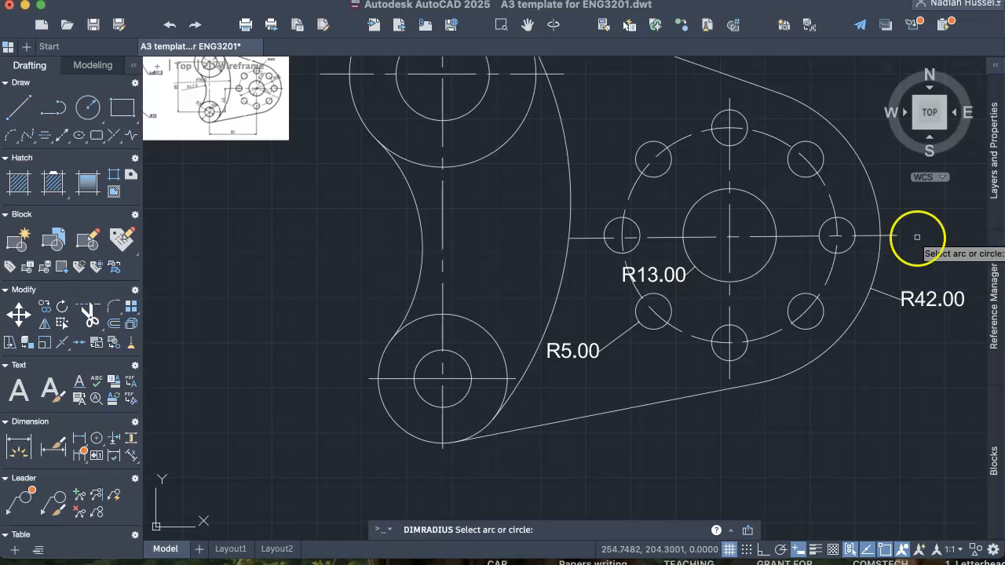
left_click(823, 182)
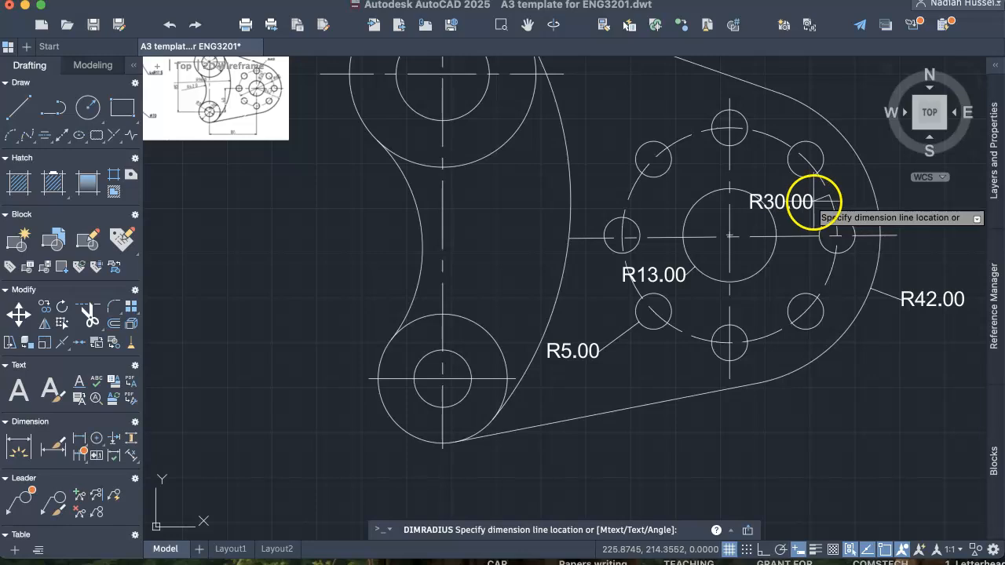
left_click(815, 201)
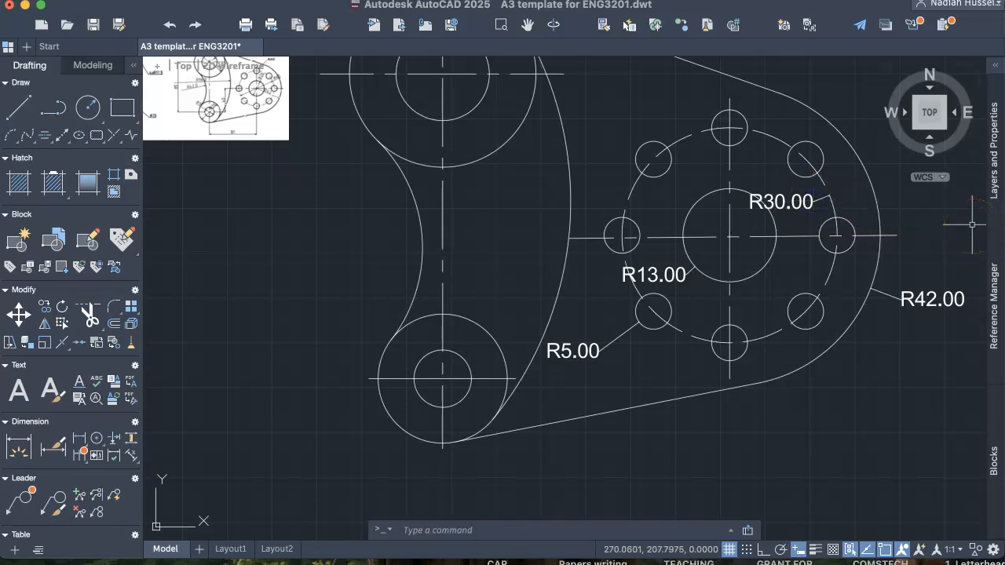
Dimension the radius of the upper boss's inner circle, placing the text just above and right of that circle
scroll(739, 236, "down", 3)
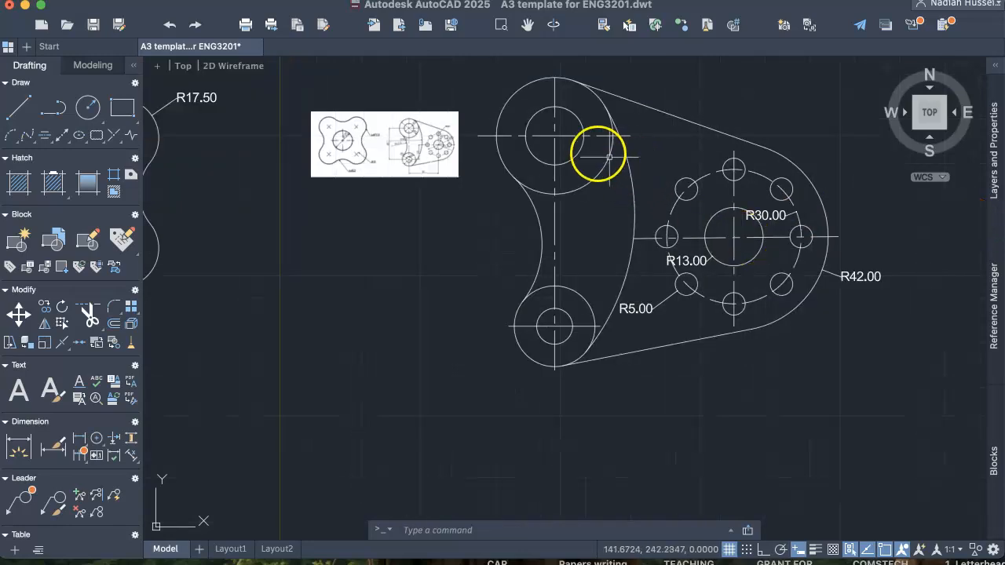
type("mrad")
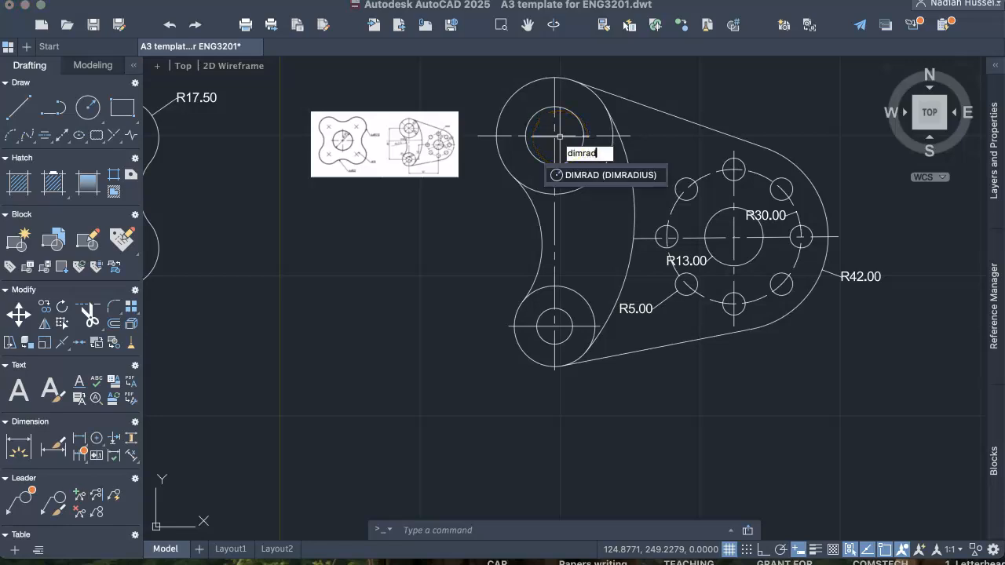
key("Return")
left_click(568, 111)
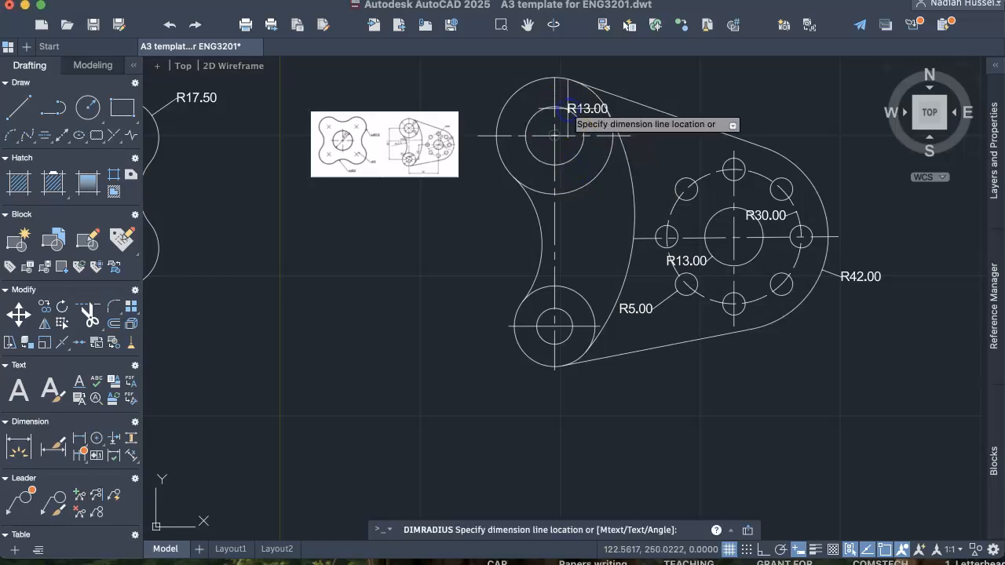
left_click(628, 119)
Try to dimension the radius of the upper boss's outer circle with the text inside the boss
type("dimra")
key("Return")
left_click(526, 86)
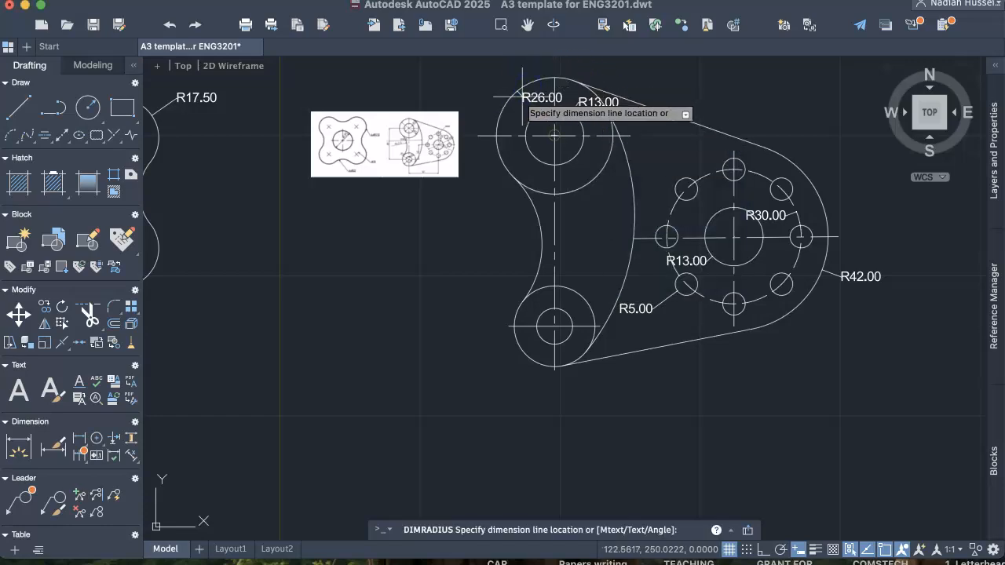
left_click(522, 94)
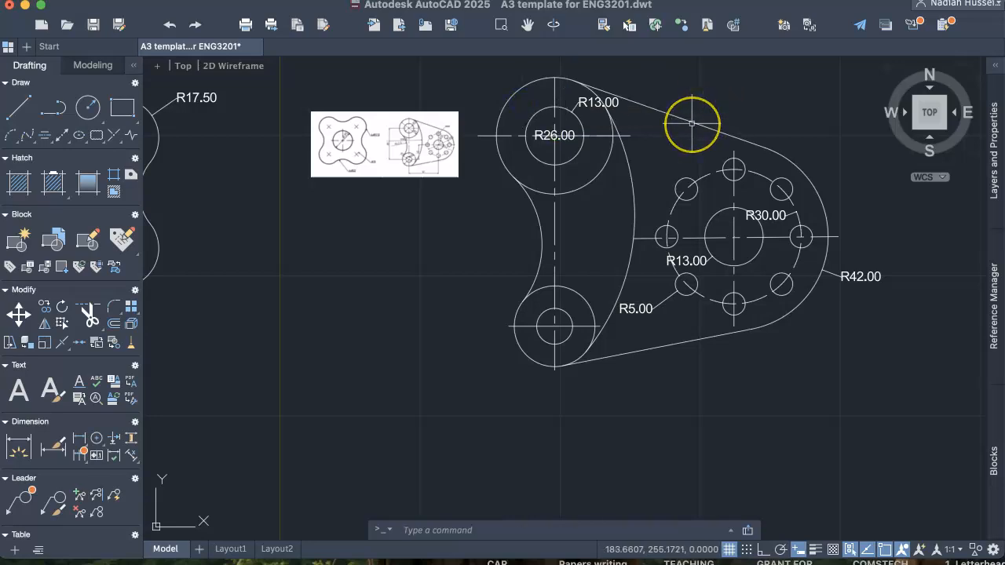
Dimension the radius of the upper boss's outer circle, placing the text outside the boss on its upper left side
type("dimrad")
key("Return")
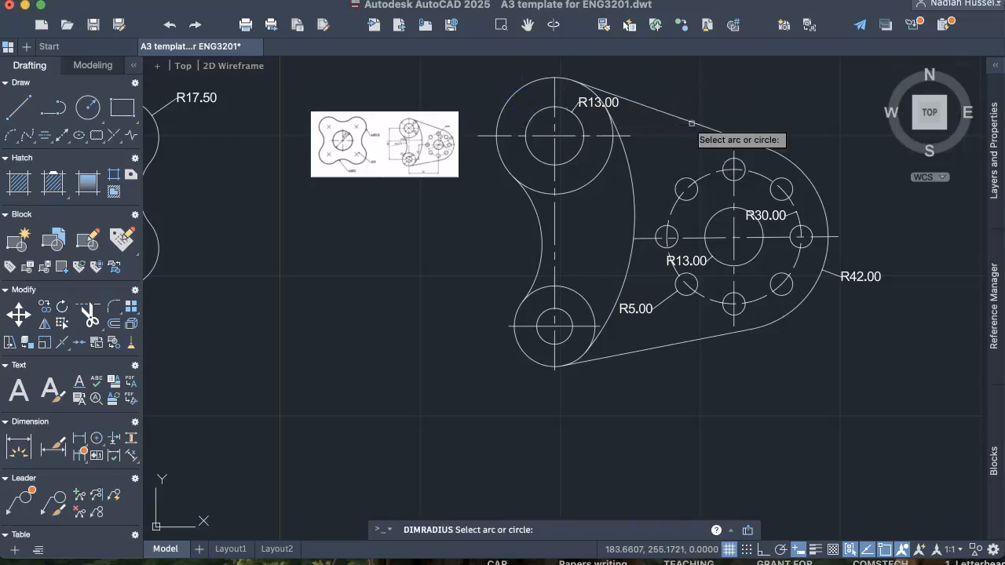
left_click(514, 94)
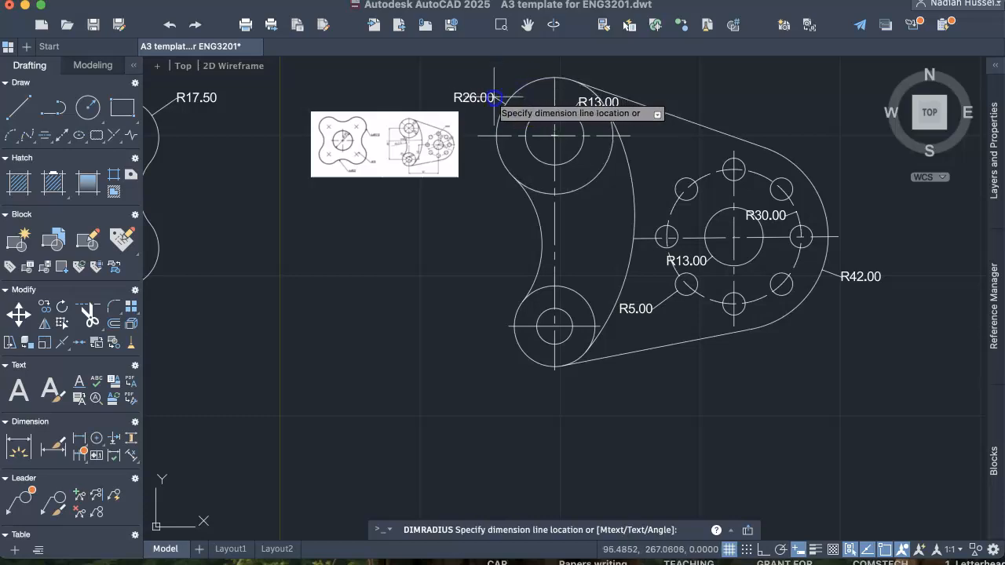
left_click(494, 97)
Try to dimension the radius of the lower boss's outer circle with the text at its centre, and undo it
type("dimrad")
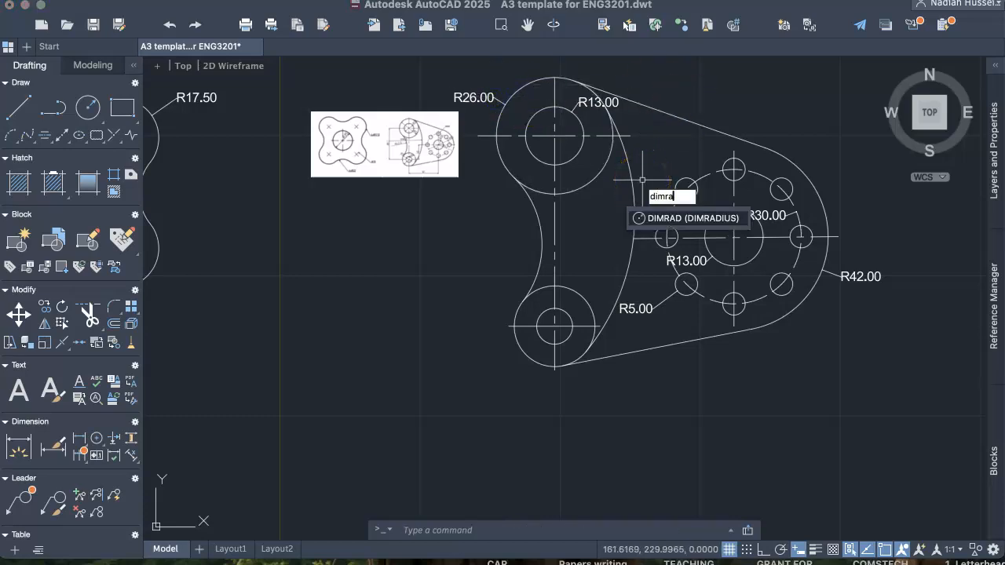
key("Return")
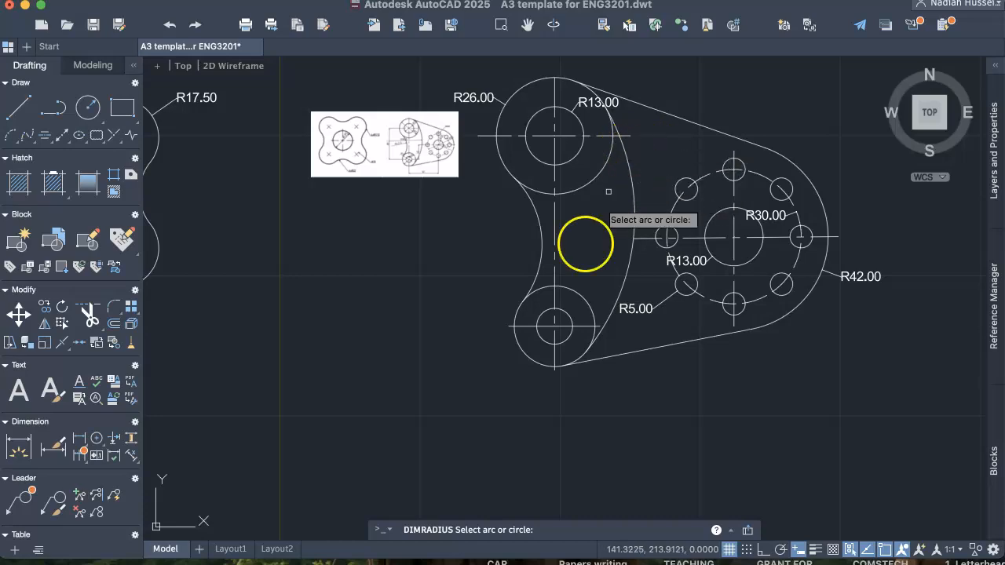
left_click(569, 289)
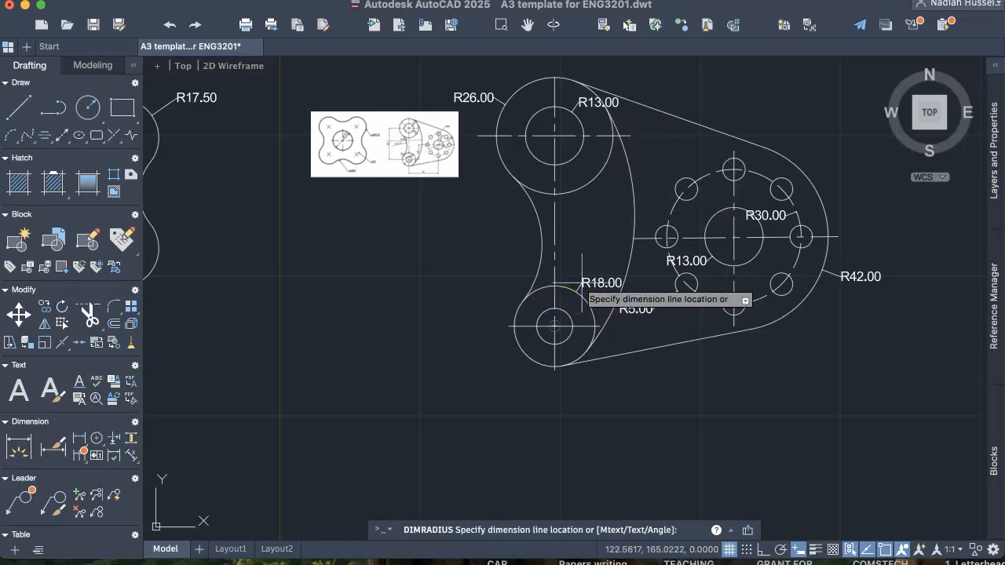
left_click(556, 326)
key("super+z")
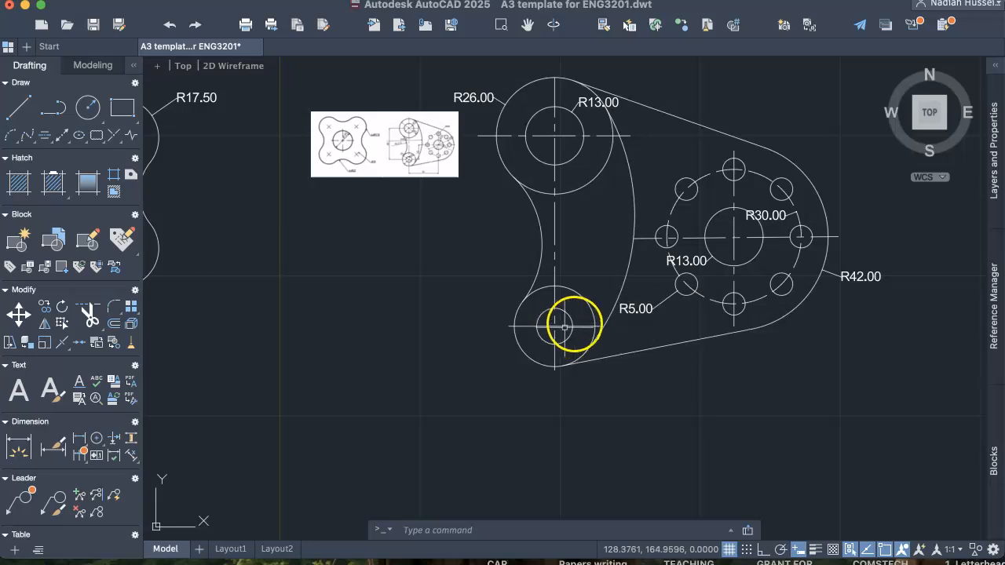
Dimension the radius of the lower boss's outer circle, placing the text above the boss, just right of the vertical centre line
type("dimrad")
key("Return")
left_click(572, 290)
left_click(577, 267)
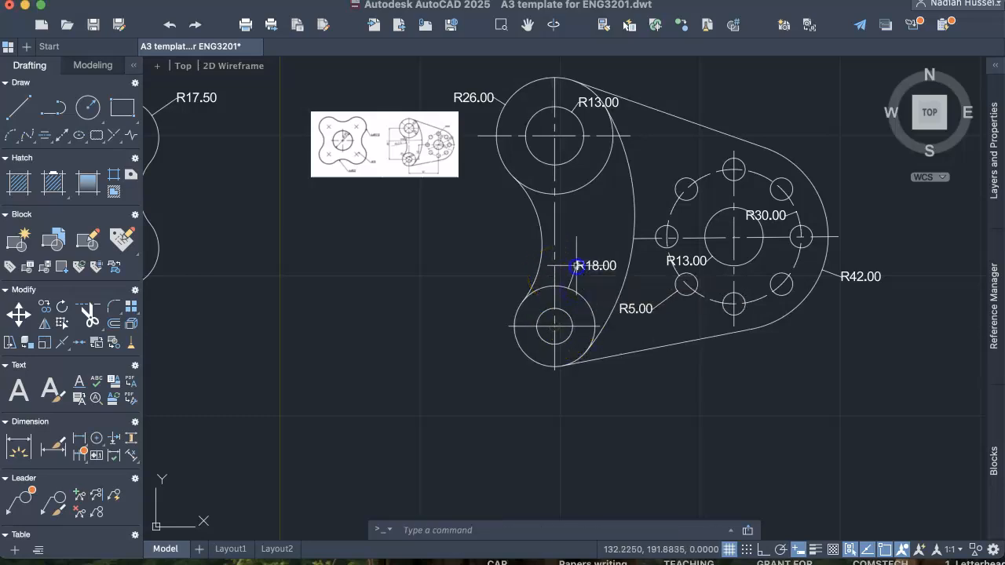
Dimension the radius of the lower boss's inner circle, placing the text below the boss and slightly to the right
type("dimrad")
key("Return")
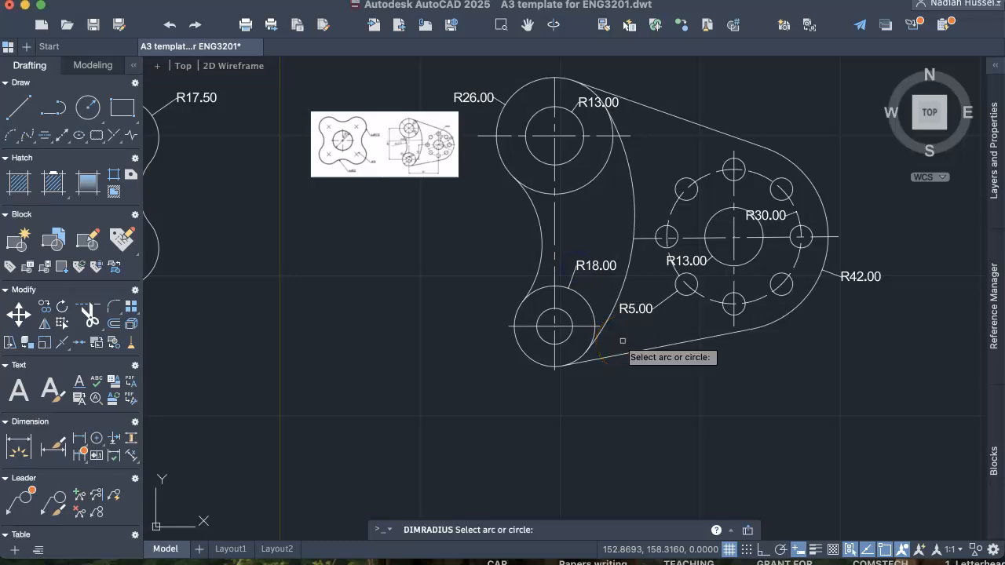
left_click(569, 314)
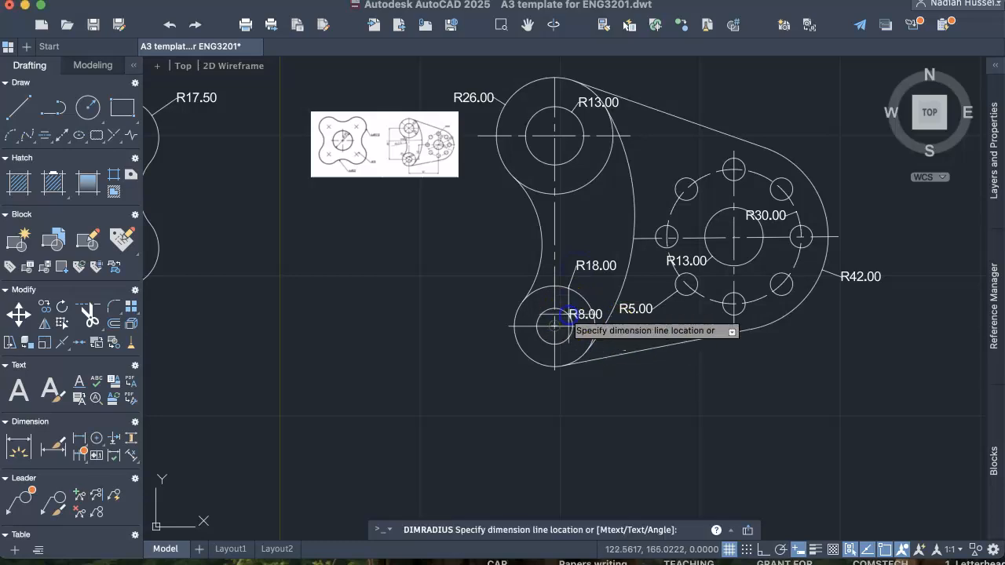
left_click(572, 401)
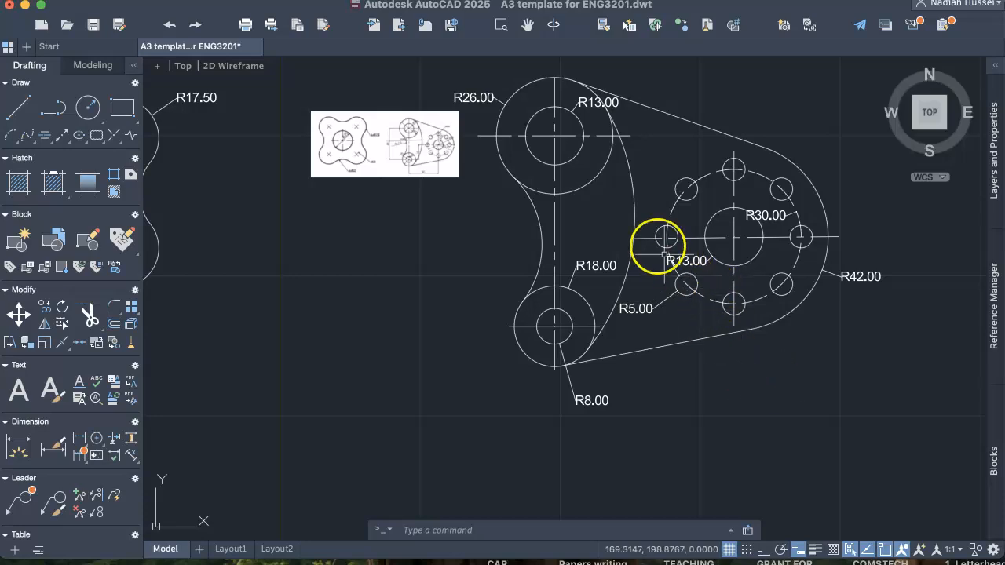
Dimension the radius of the concave arc joining the two bosses on the left, placing the text outside, left of the arc
type("dimr")
key("Return")
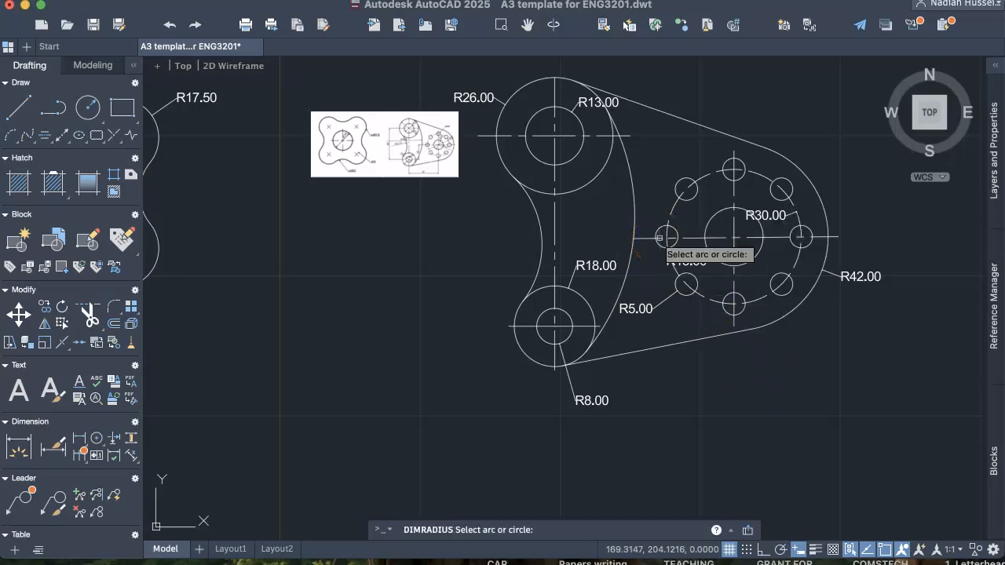
left_click(537, 223)
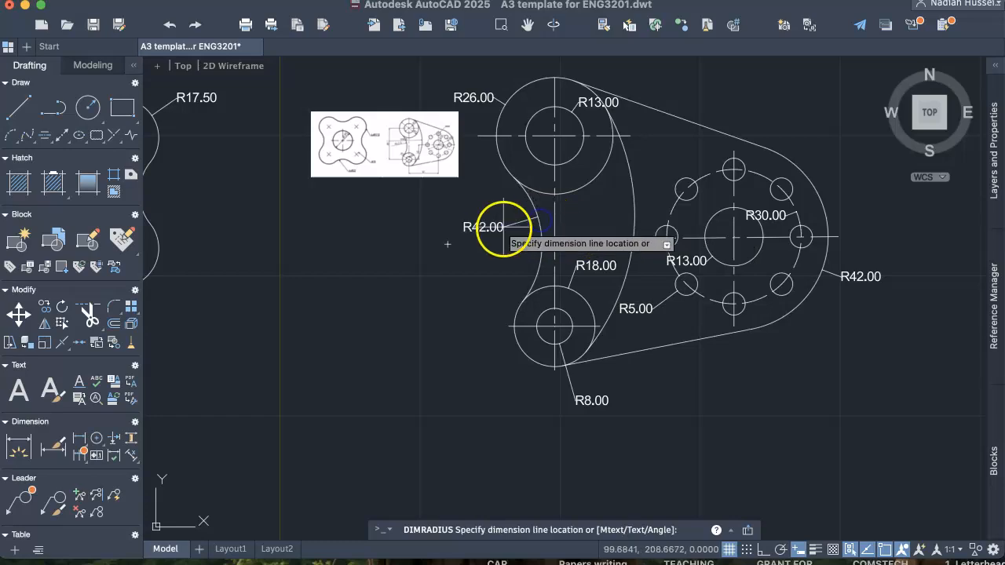
left_click(503, 228)
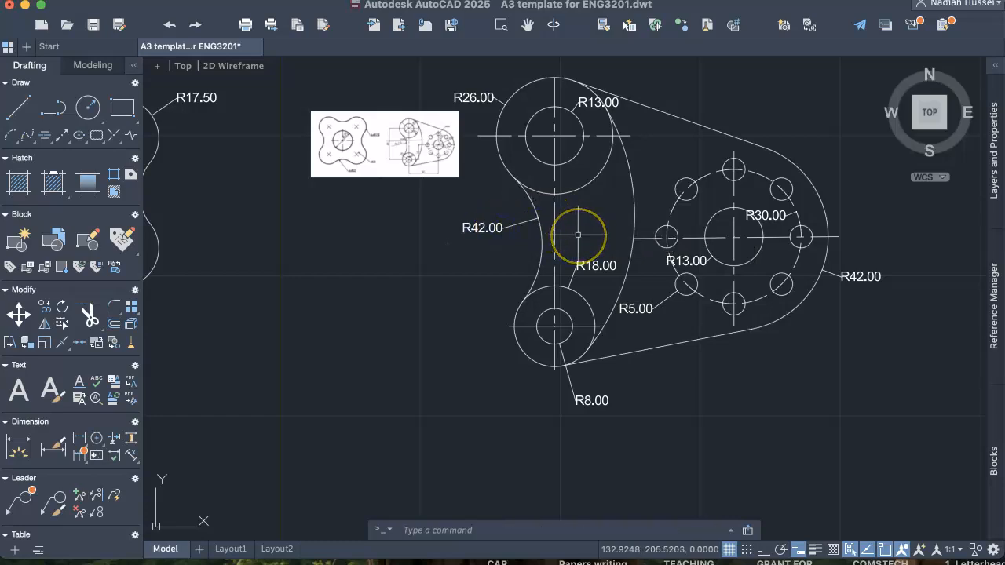
Dimension the radius of the convex arc on the right between the two bosses, placing the text left of the bracket, above the concave arc's radius text
type("dimr")
key("Return")
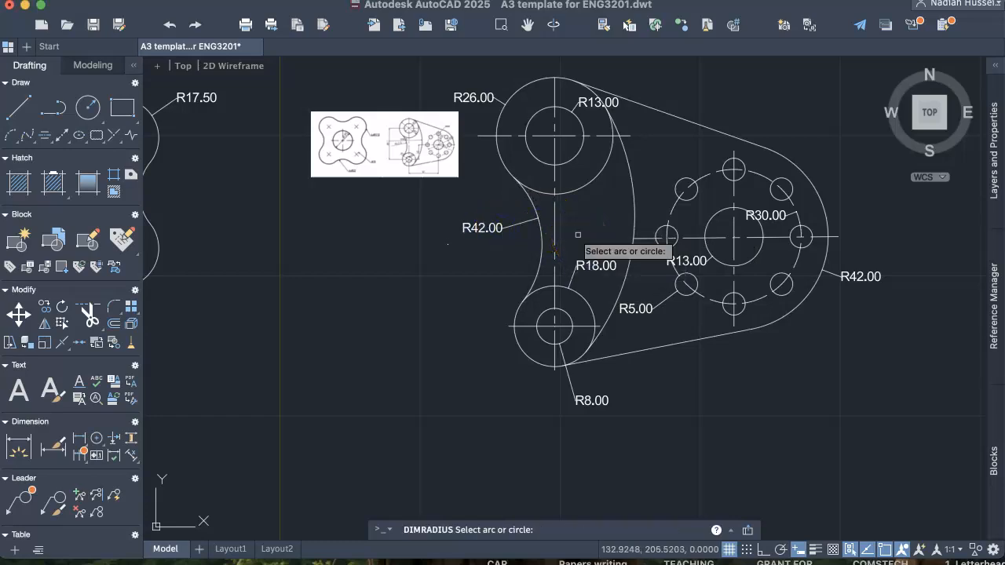
left_click(631, 191)
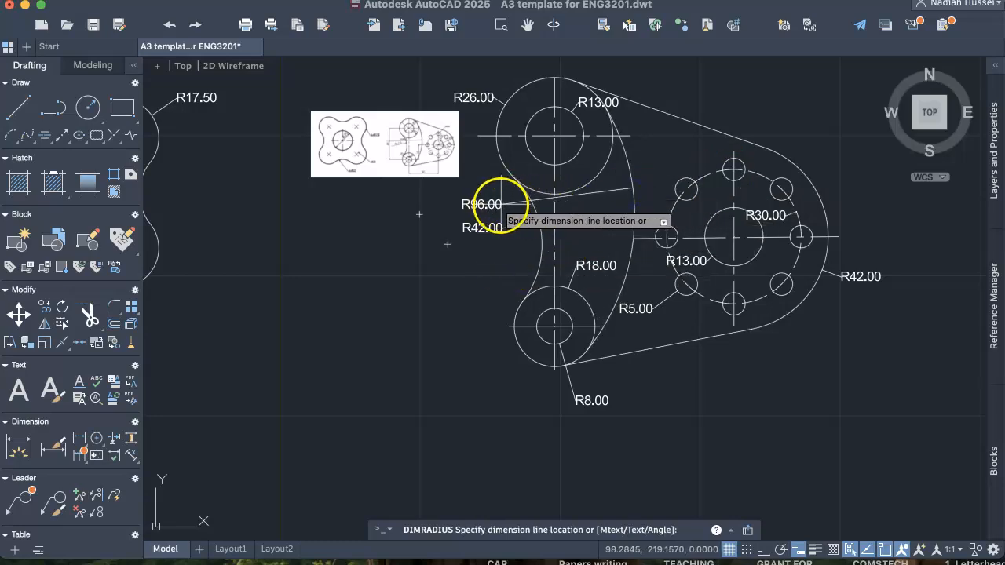
left_click(497, 208)
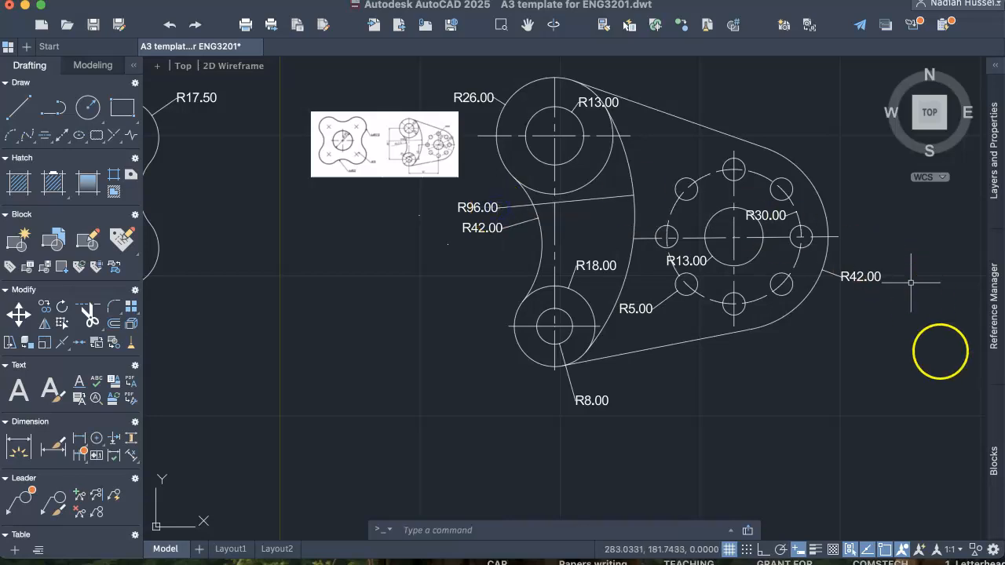
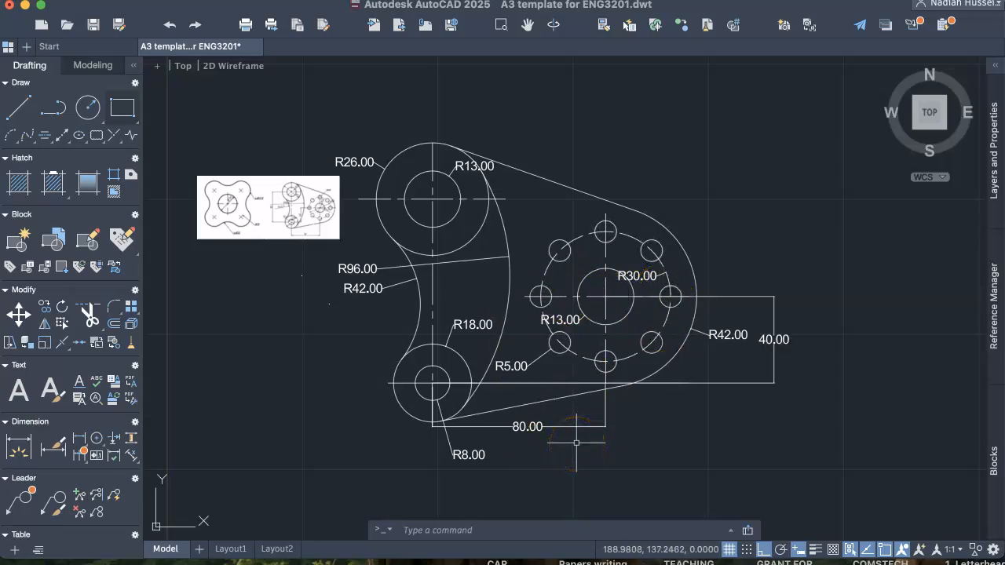
Open Layout1 and activate model space in its viewport, showing both parts at a smaller scale
left_click(240, 551)
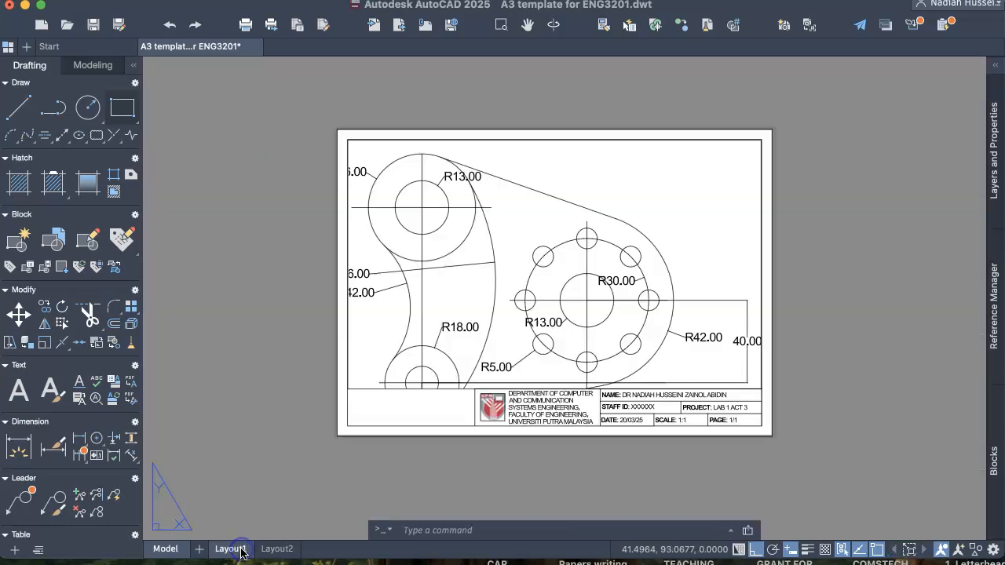
scroll(631, 264, "down", 2)
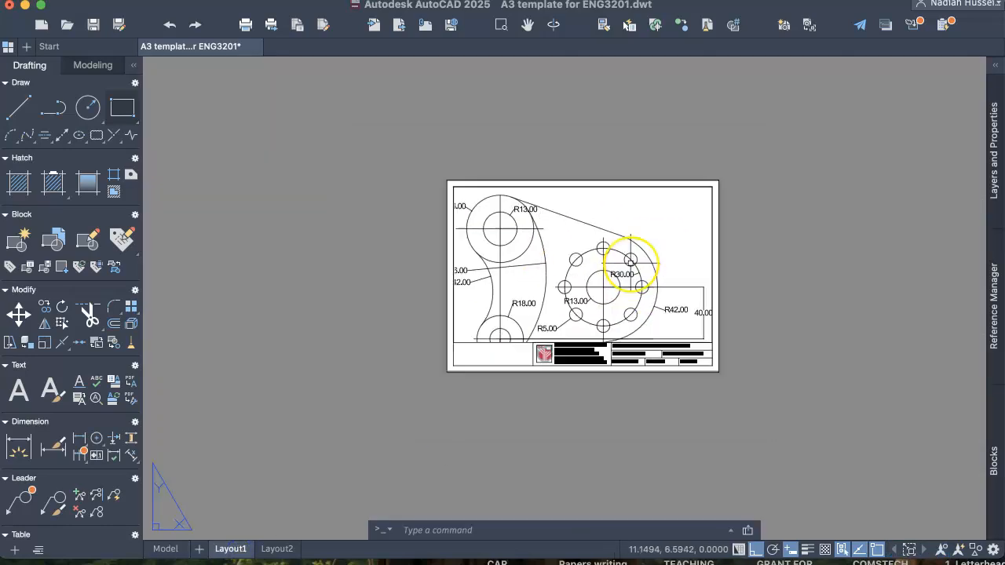
scroll(631, 264, "up", 4)
scroll(703, 308, "down", 2)
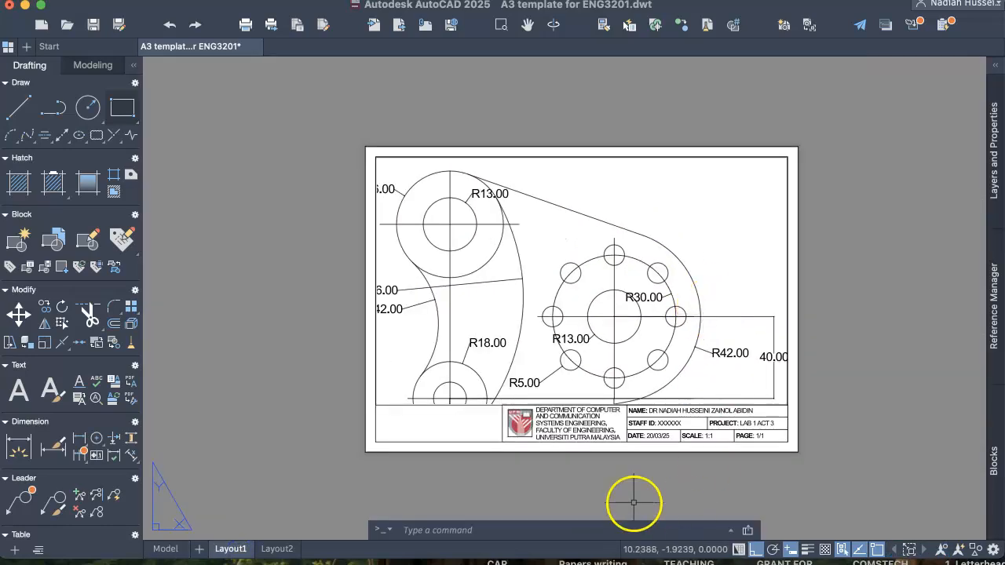
left_click(736, 551)
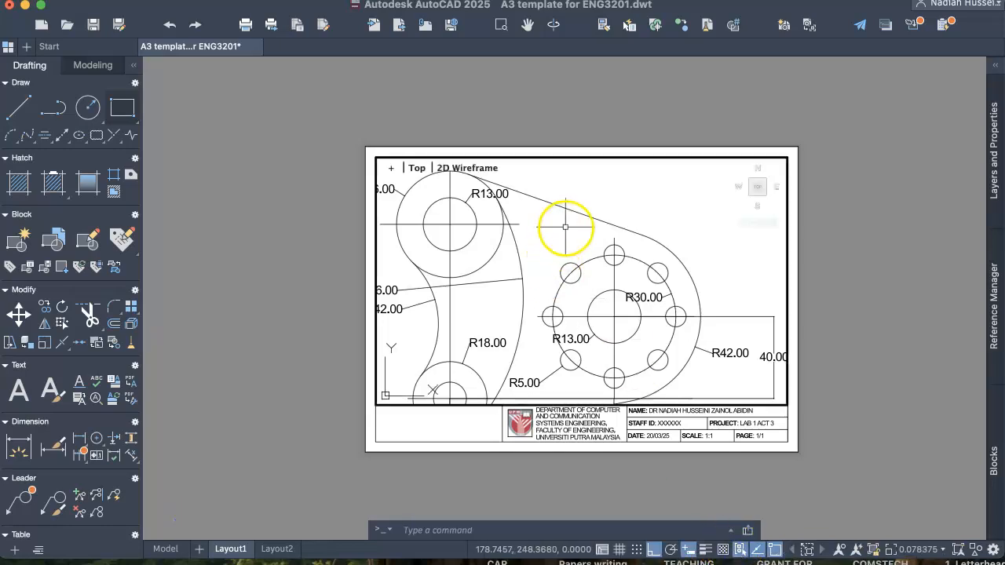
scroll(577, 239, "down", 3)
Try to select the reference image inside the layout viewport
left_click(478, 209)
left_click(491, 234)
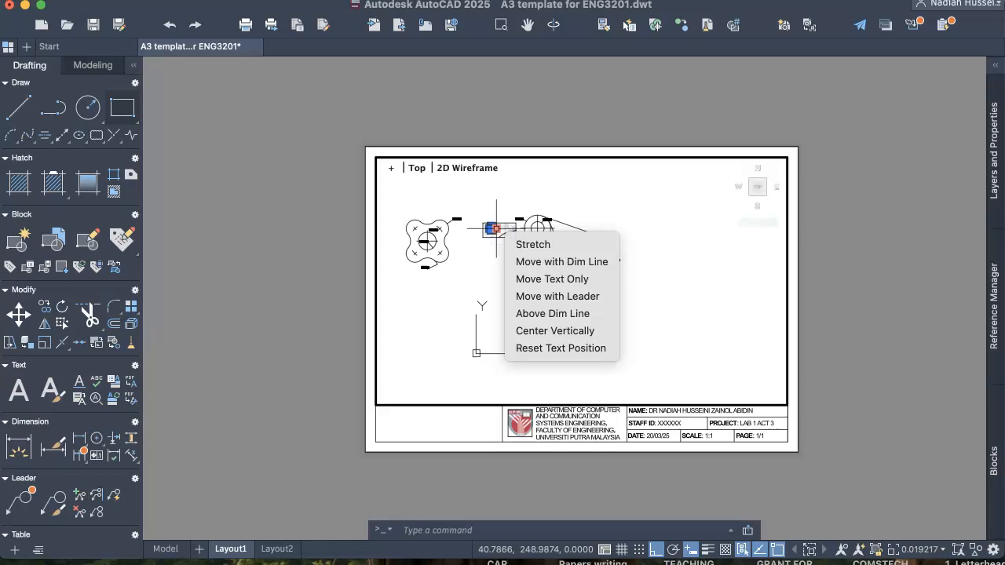
left_click(553, 313)
left_click(500, 231)
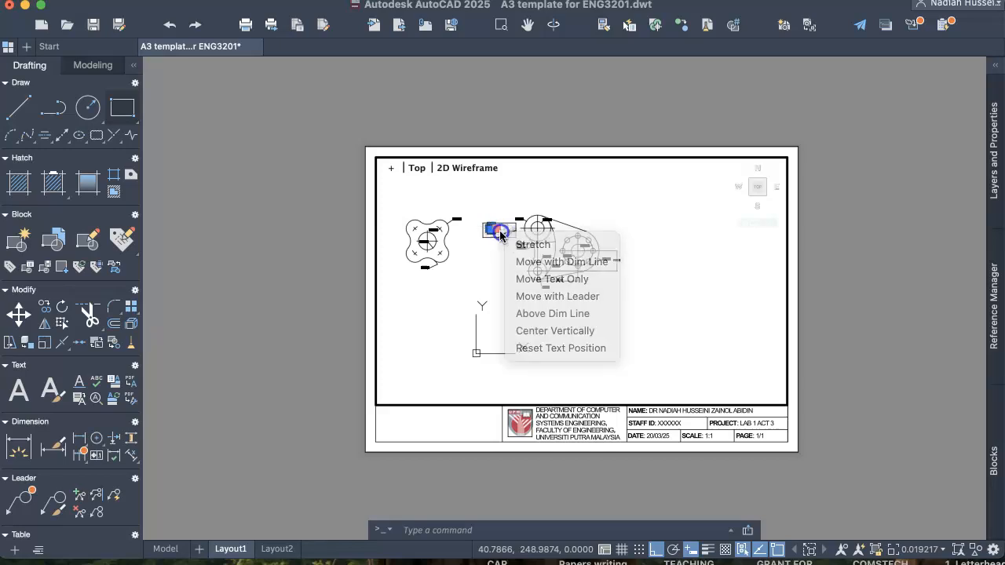
left_click(496, 187)
scroll(503, 211, "up", 4)
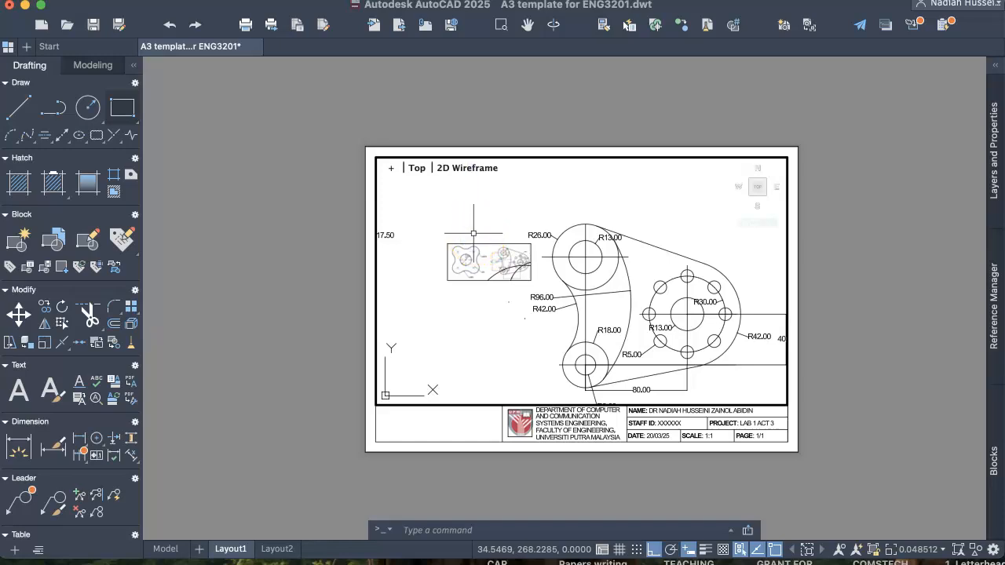
left_click(485, 260)
left_click(486, 259)
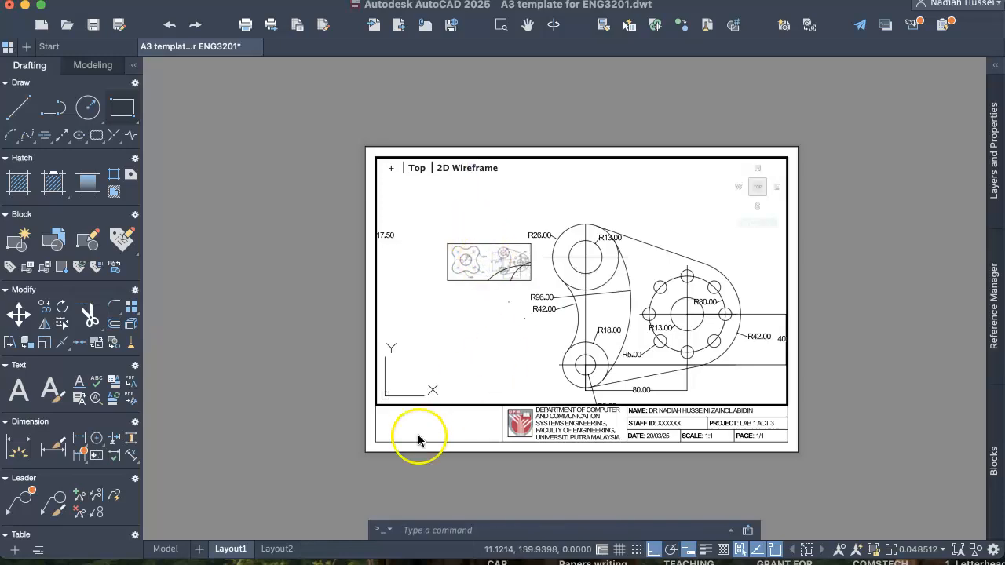
Return to model space and delete the reference image beside the bracket
left_click(165, 549)
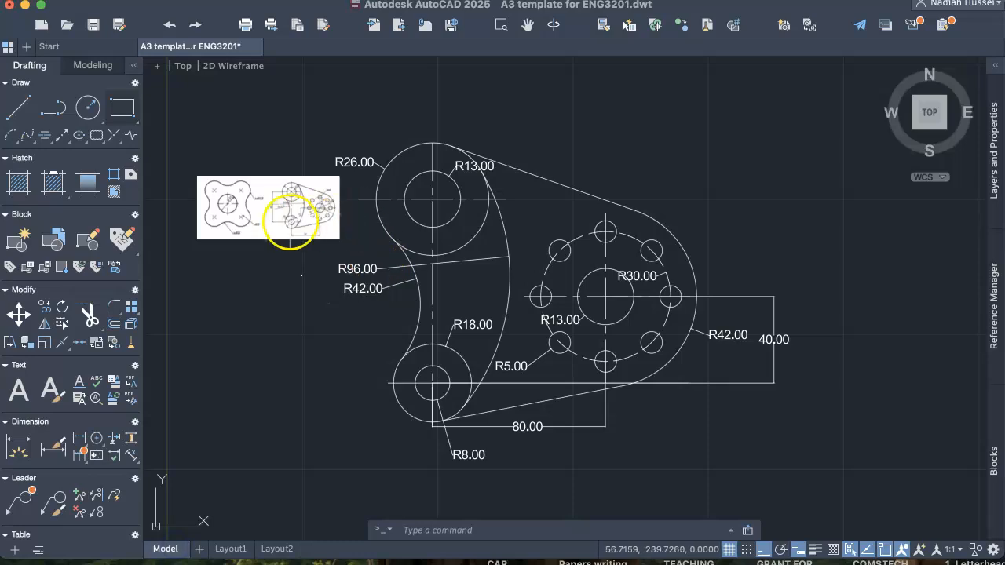
left_click(206, 145)
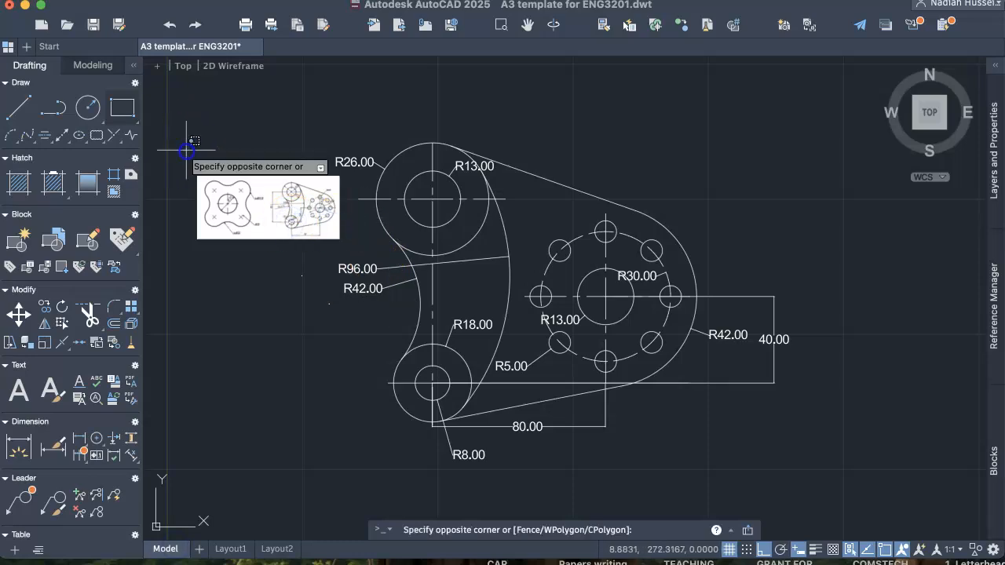
left_click(340, 269)
key("Delete")
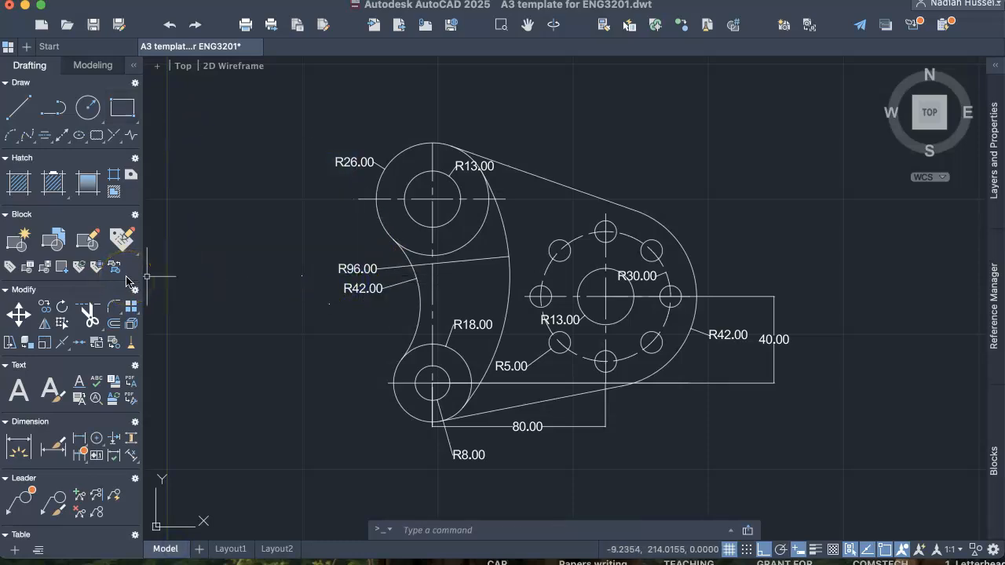
Move the four-lobed plate with its dimensions from its centre, with Ortho off, to a spot closer to the bracket and slightly lower
scroll(171, 277, "down", 5)
middle_click_drag(346, 217, 522, 208)
left_click(226, 221)
left_click(355, 331)
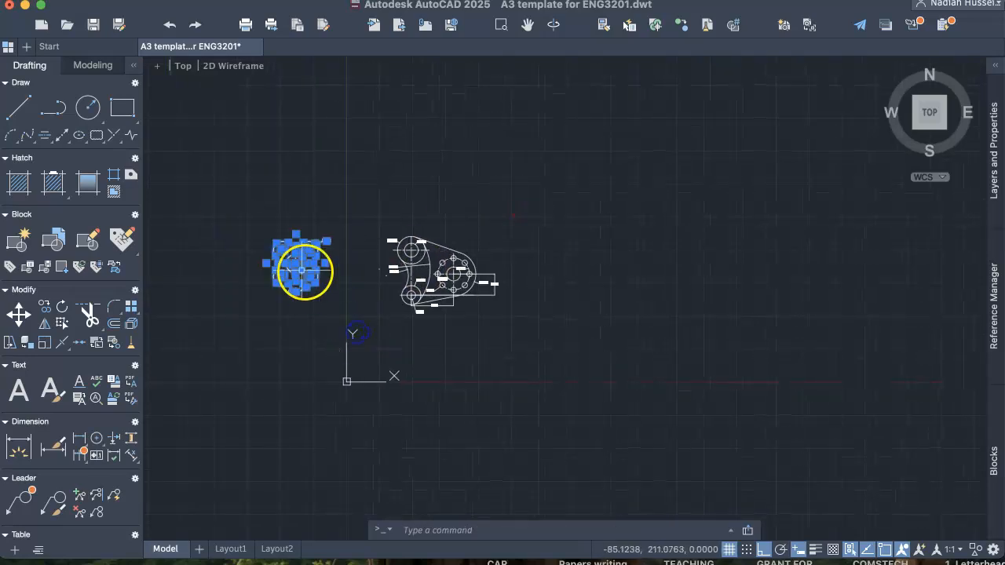
mouse_move(302, 271)
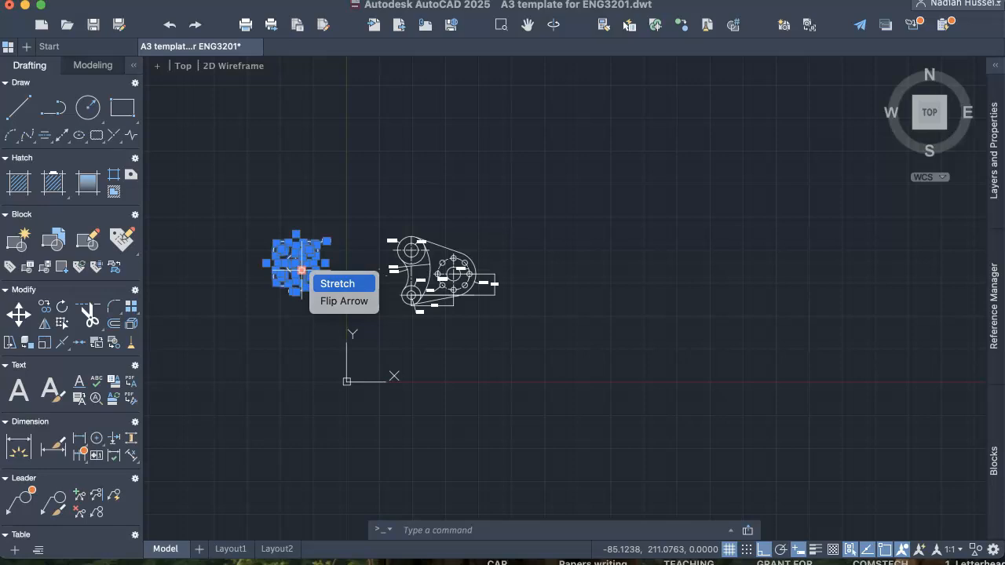
type("move")
key("Return")
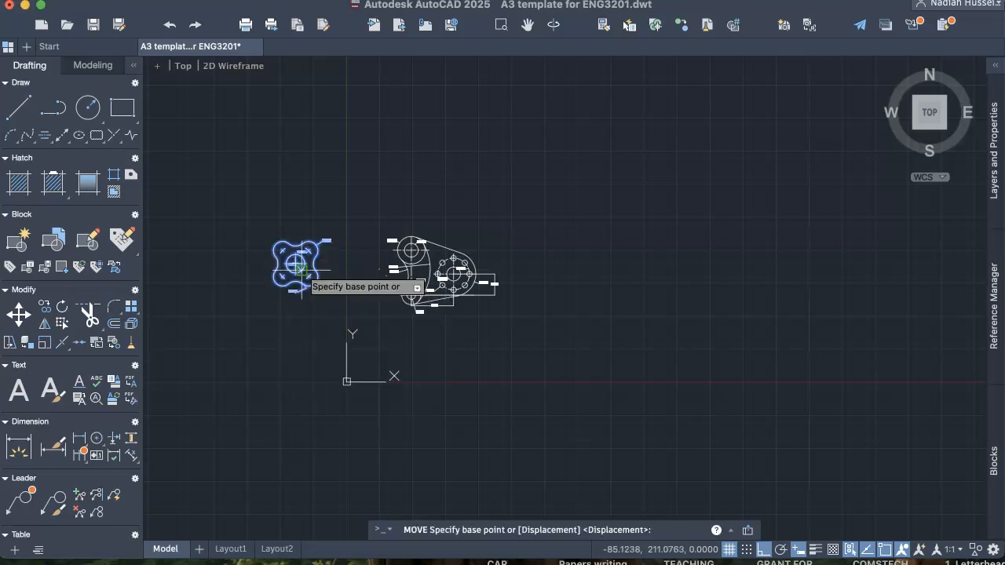
scroll(306, 254, "up", 4)
left_click(279, 280)
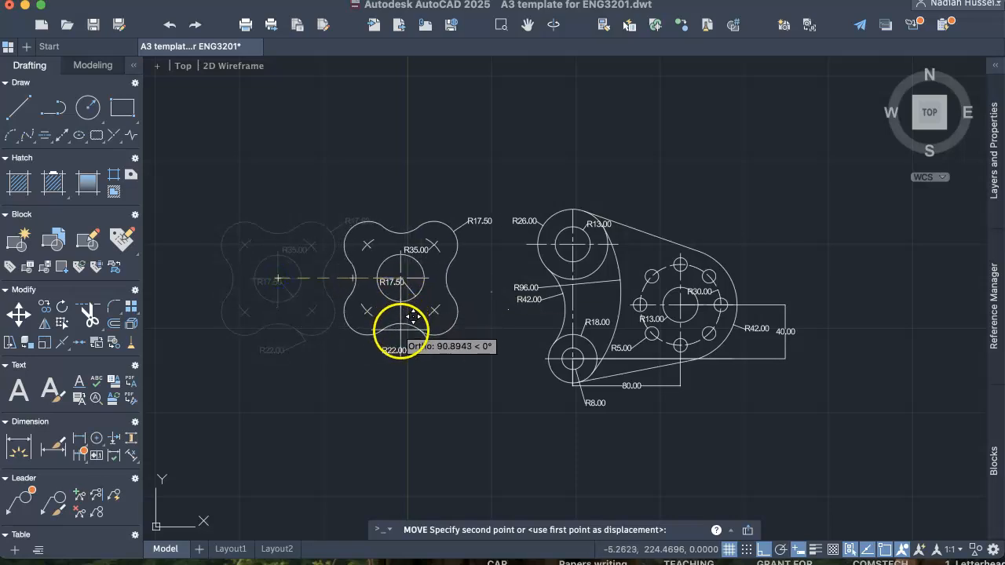
left_click(763, 549)
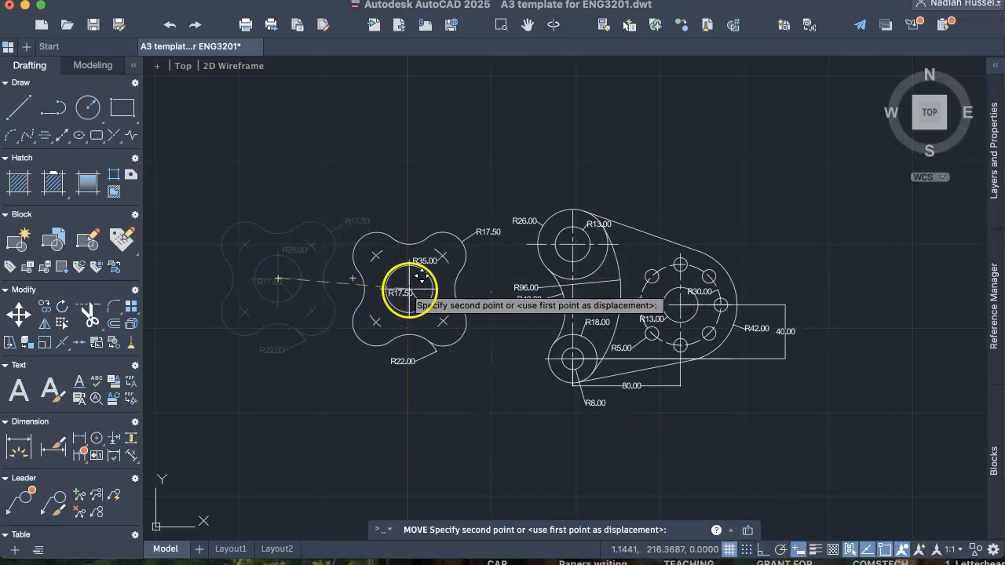
left_click(395, 302)
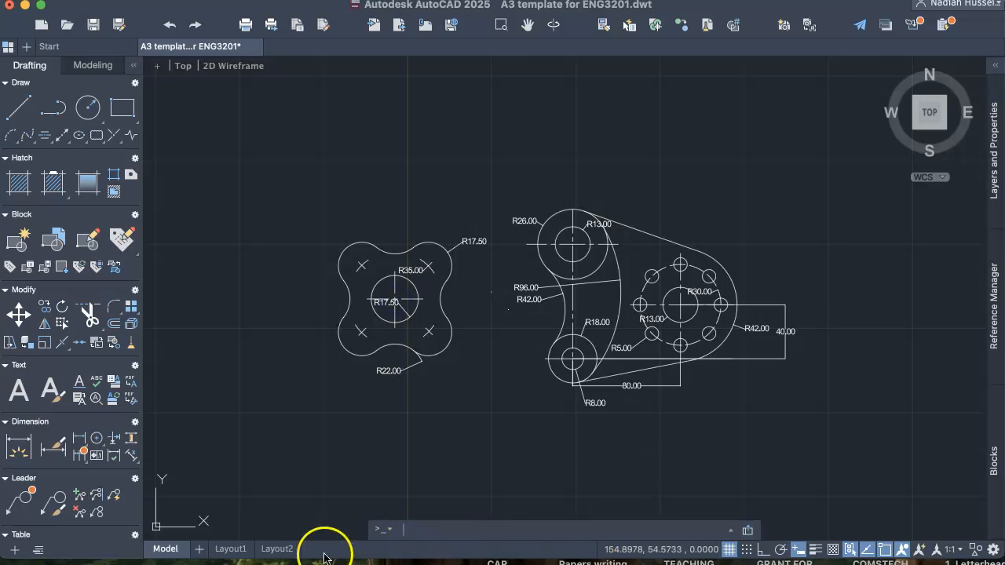
Reframe the Layout1 viewport so the four-lobed plate and the bracket with all their dimensions fit inside the frame
left_click(231, 549)
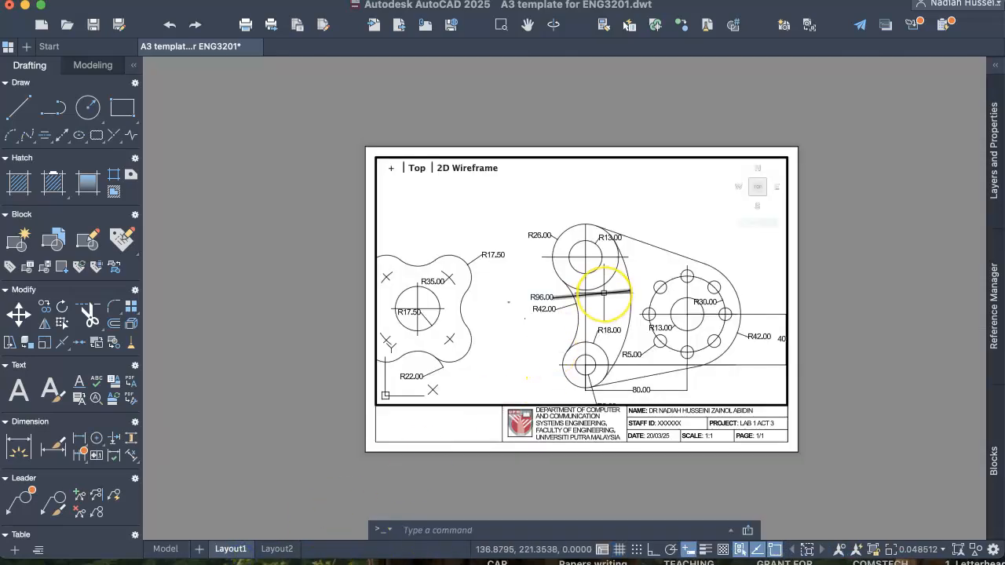
scroll(604, 293, "up", 2)
middle_click_drag(604, 294, 635, 278)
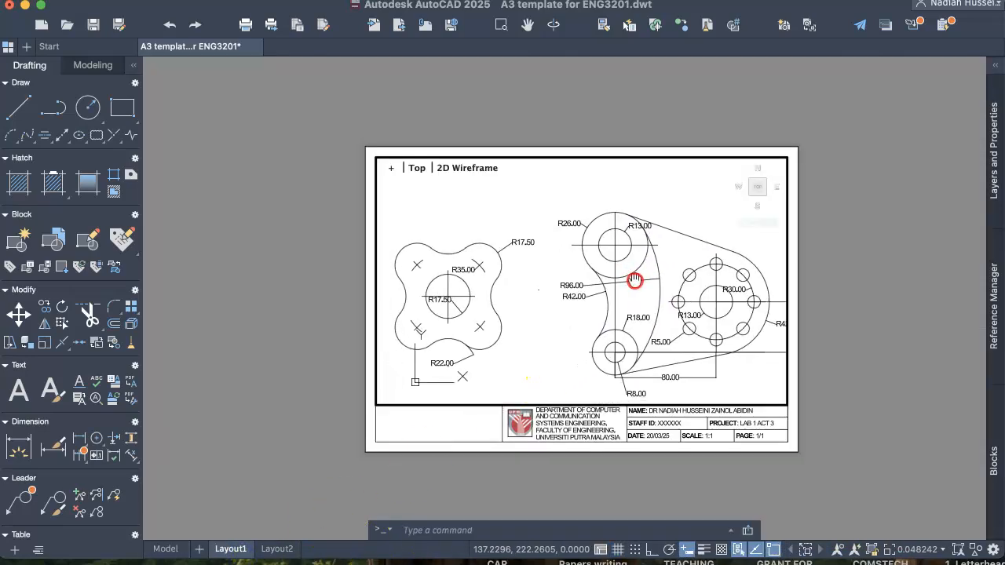
scroll(634, 278, "down", 2)
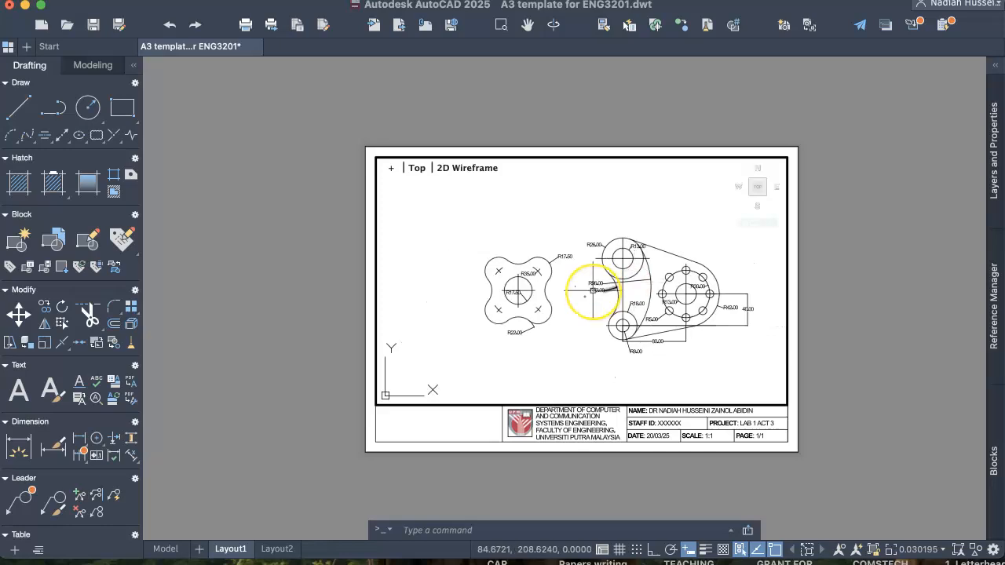
scroll(593, 291, "up", 2)
middle_click_drag(617, 292, 578, 291)
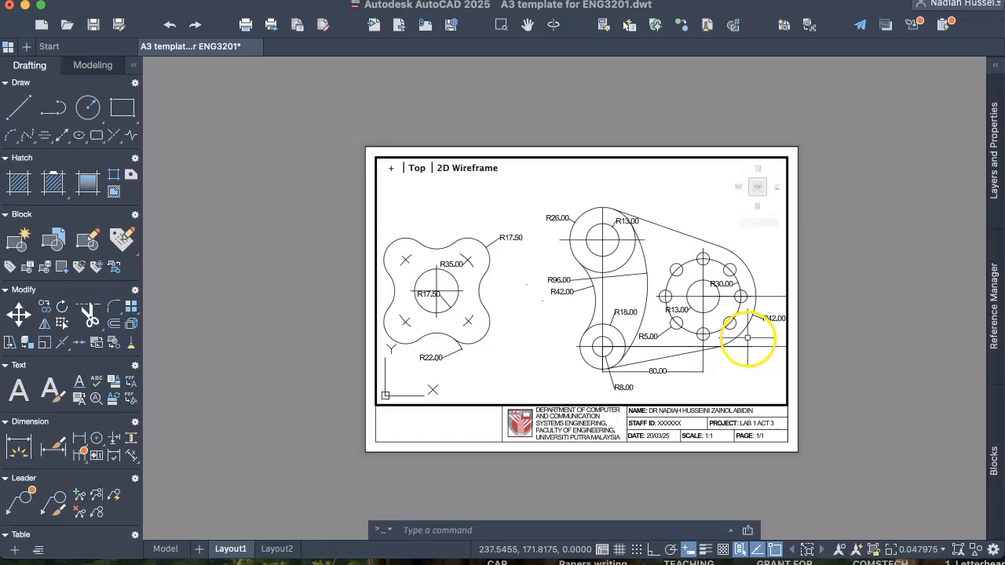
scroll(774, 339, "down", 3)
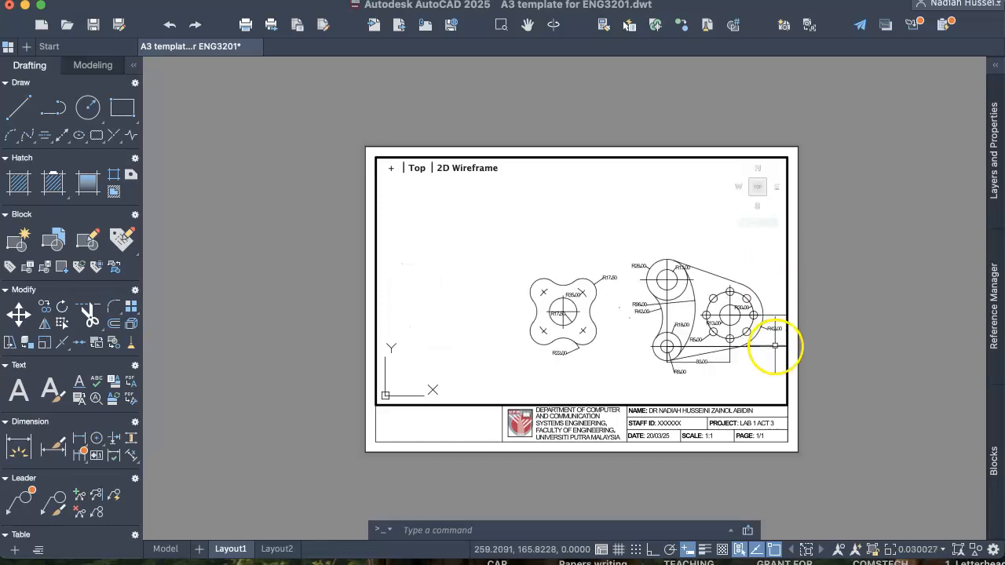
middle_click_drag(745, 323, 614, 315)
scroll(614, 315, "up", 2)
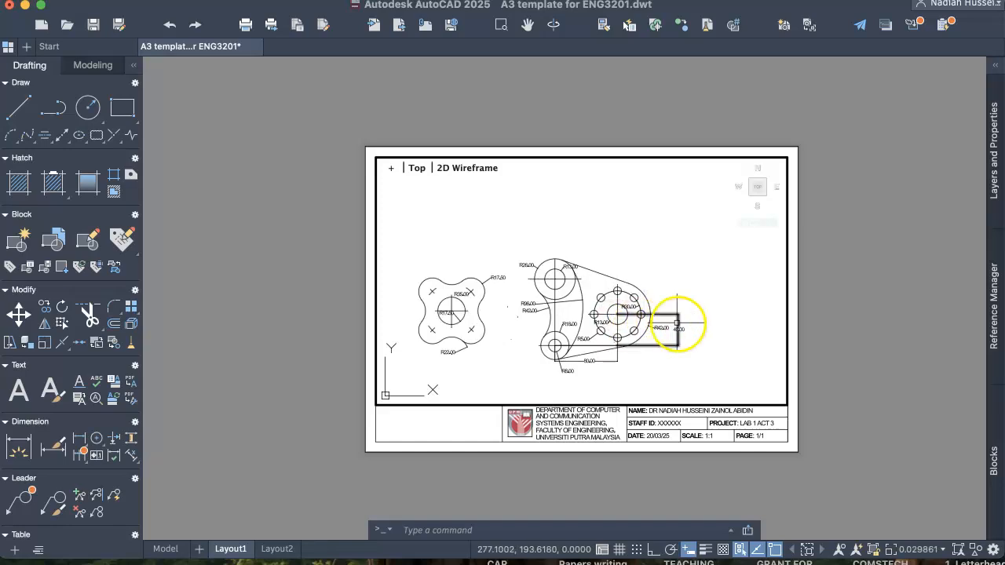
scroll(666, 322, "up", 2)
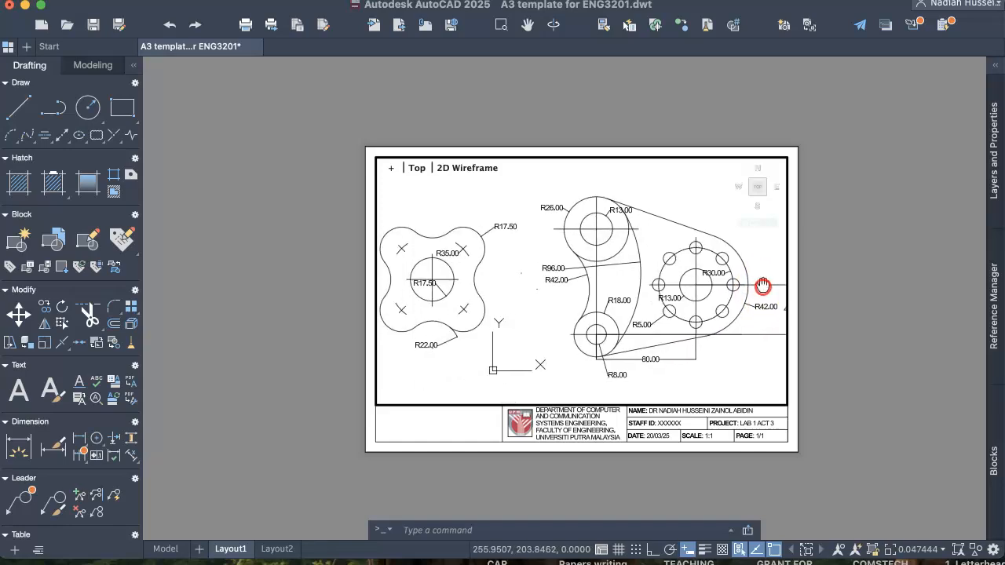